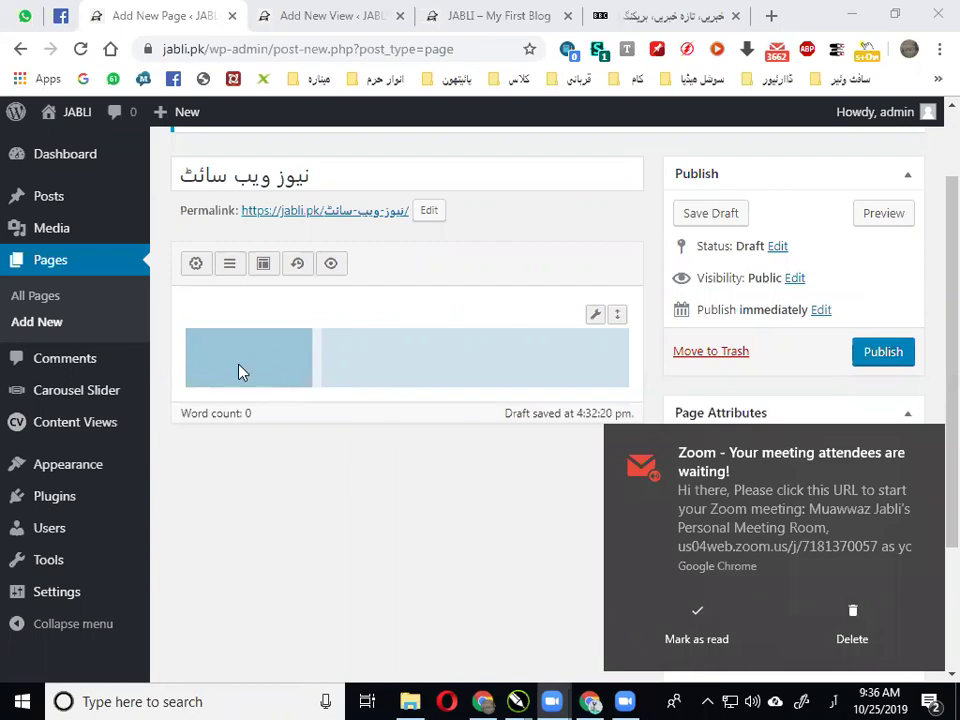
Glance at the JABLI blog, then scroll through the BBC Urdu homepage for layout ideas
{"action": "left_click", "coordinate": [497, 15]}
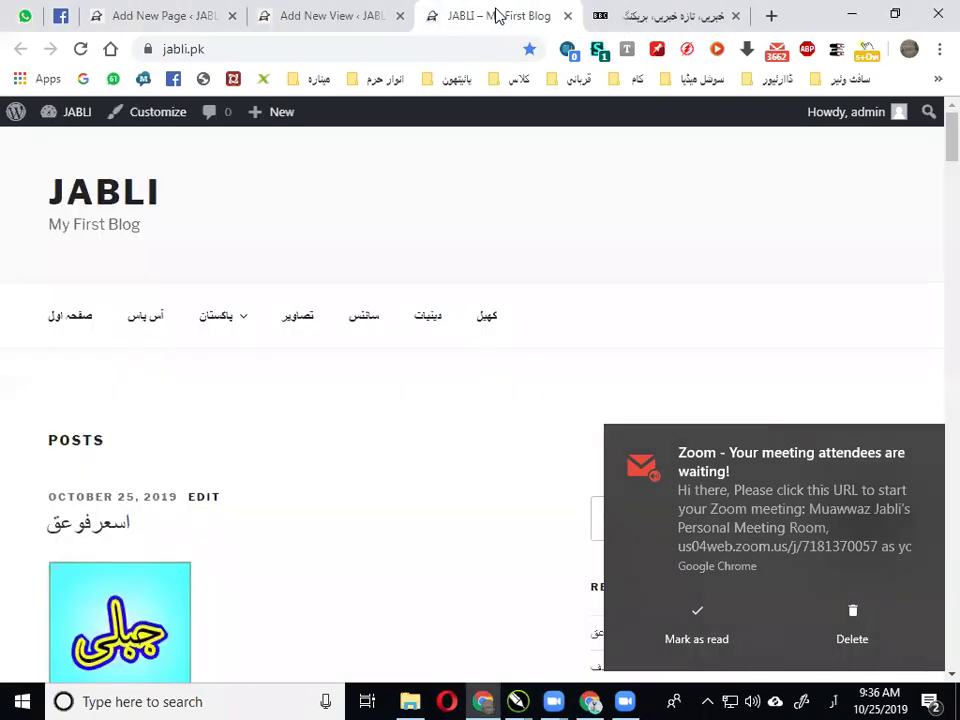
{"action": "key", "text": "ctrl+Tab"}
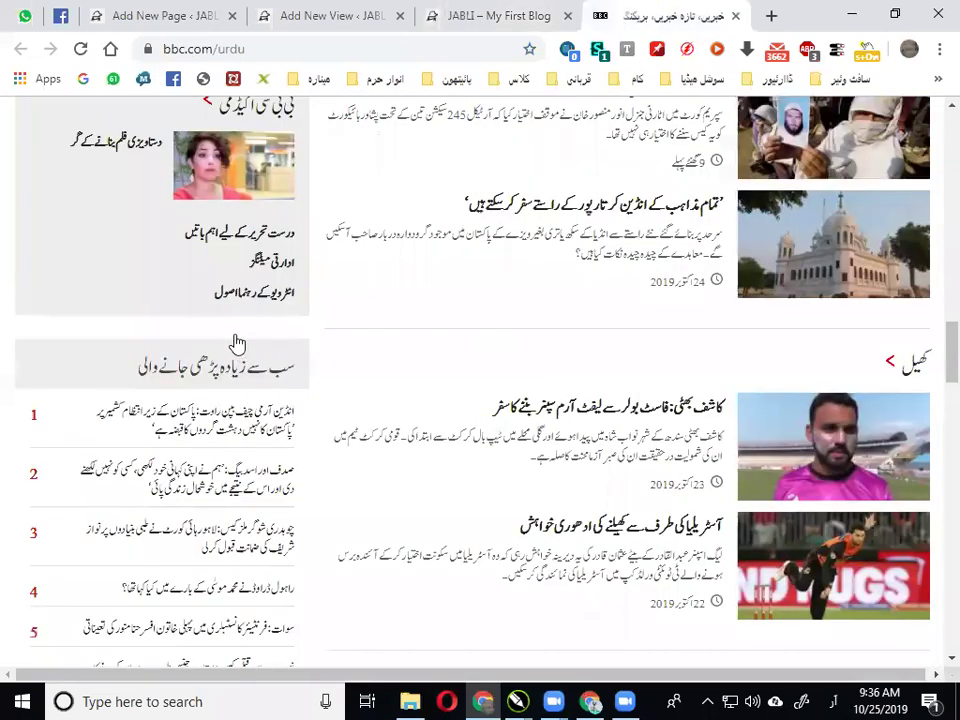
{"action": "scroll", "coordinate": [236, 330], "scroll_direction": "up", "scroll_amount": 3}
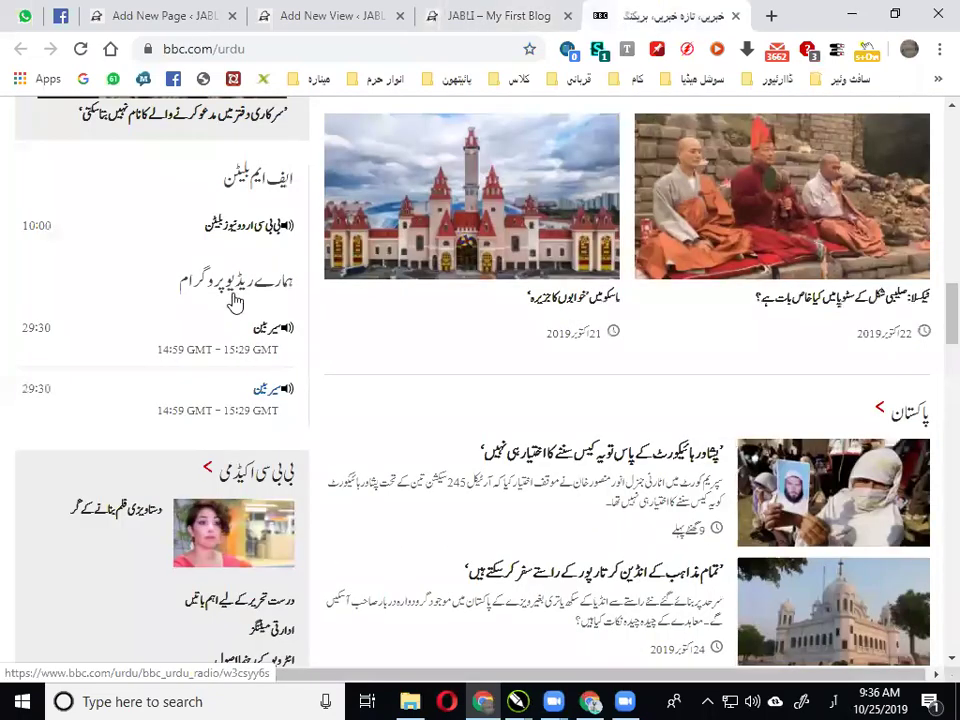
{"action": "scroll", "coordinate": [233, 301], "scroll_direction": "up", "scroll_amount": 3}
{"action": "scroll", "coordinate": [225, 263], "scroll_direction": "up", "scroll_amount": 5}
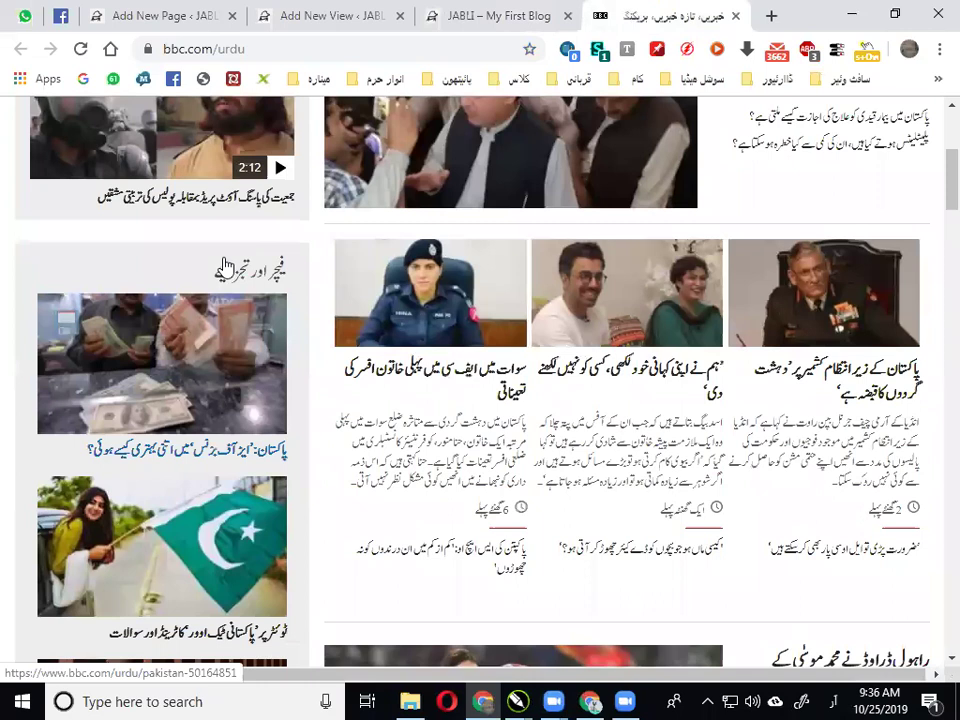
{"action": "scroll", "coordinate": [225, 265], "scroll_direction": "down", "scroll_amount": 3}
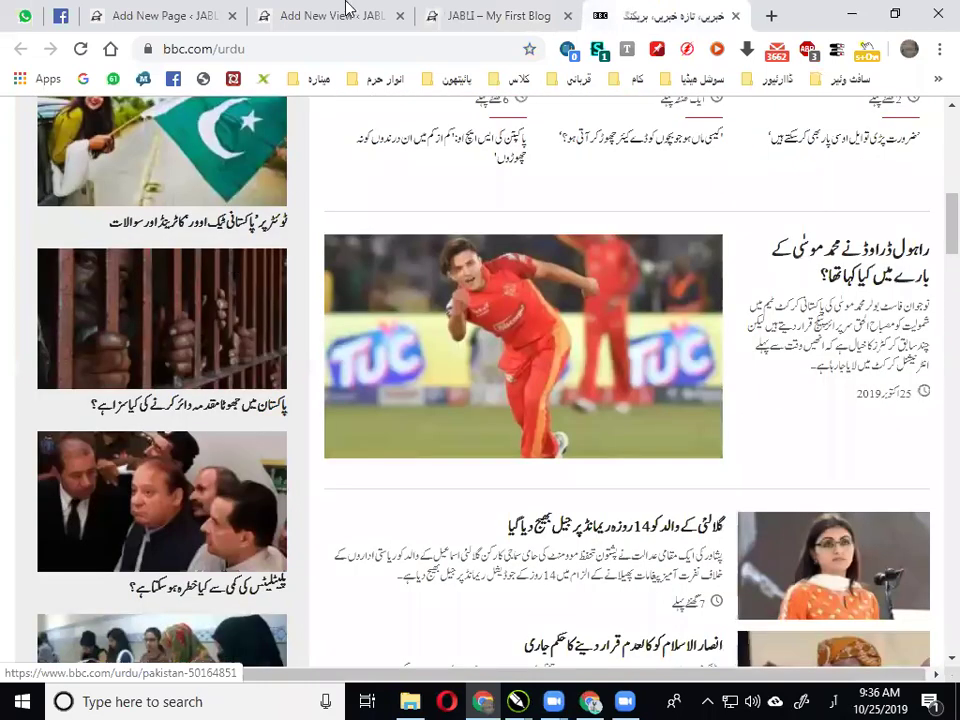
{"action": "left_click", "coordinate": [338, 10]}
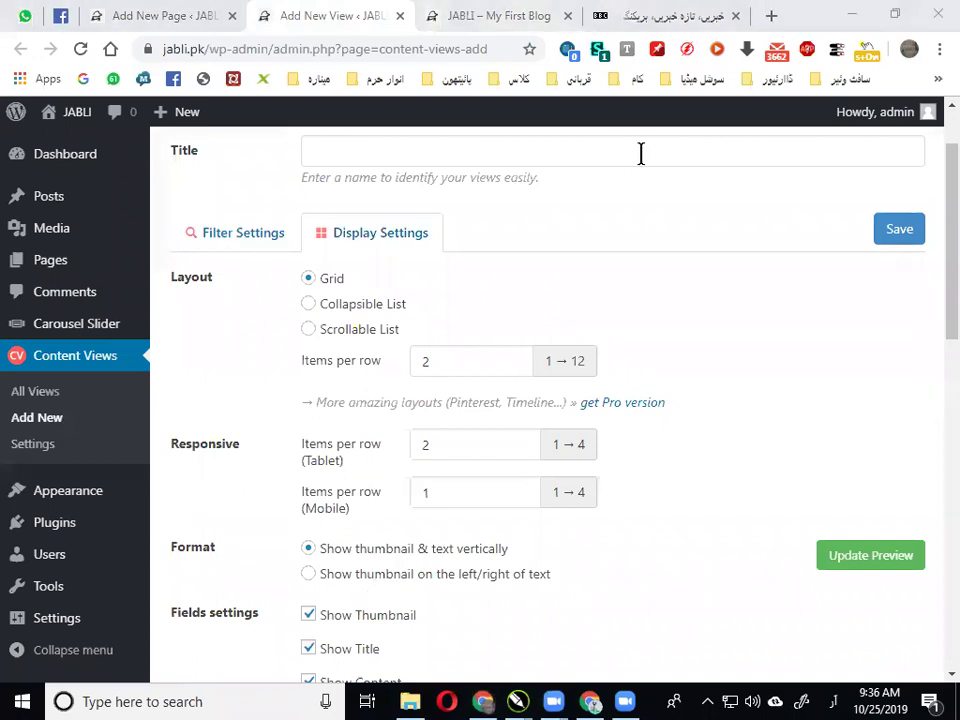
Set Items per row to 1 for both the main layout and the tablet responsive setting
{"action": "scroll", "coordinate": [469, 362], "scroll_direction": "down", "scroll_amount": 1}
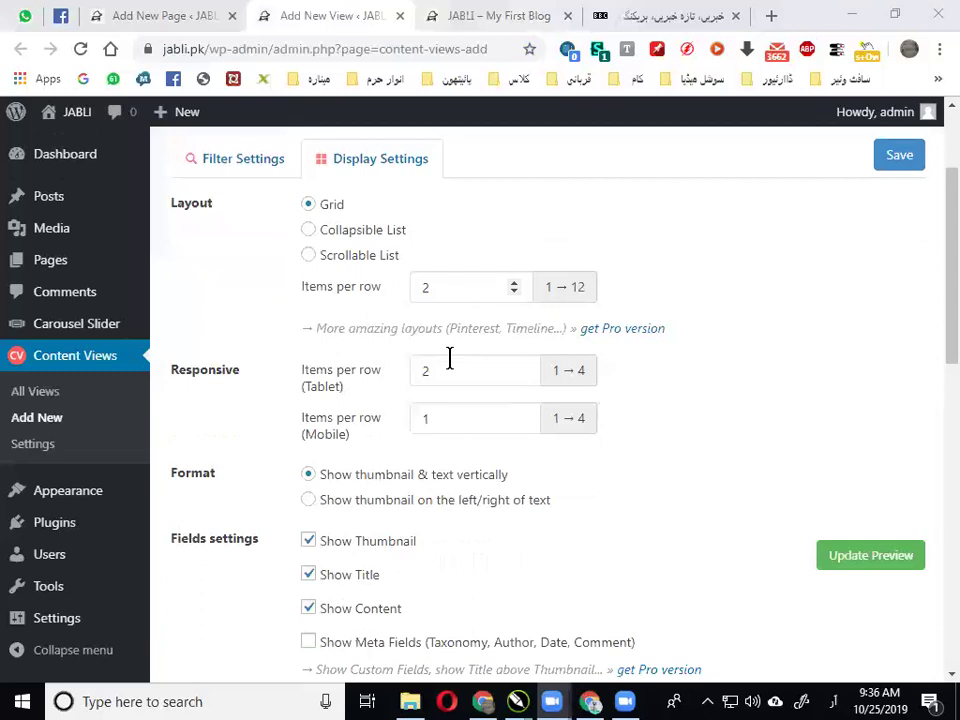
{"action": "scroll", "coordinate": [364, 289], "scroll_direction": "up", "scroll_amount": 1}
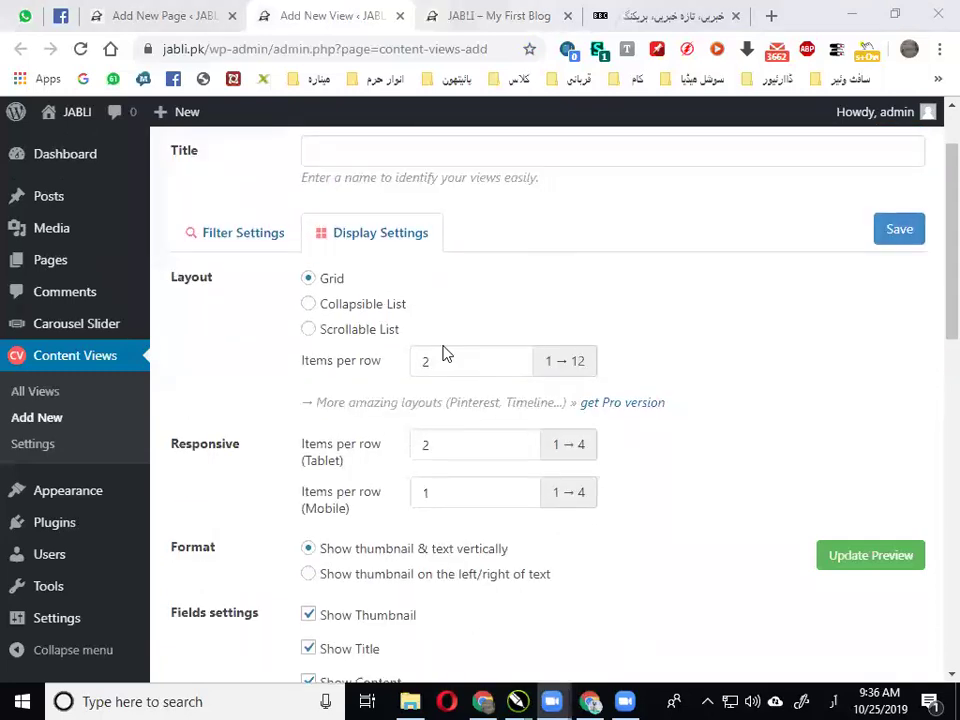
{"action": "left_click", "coordinate": [513, 366]}
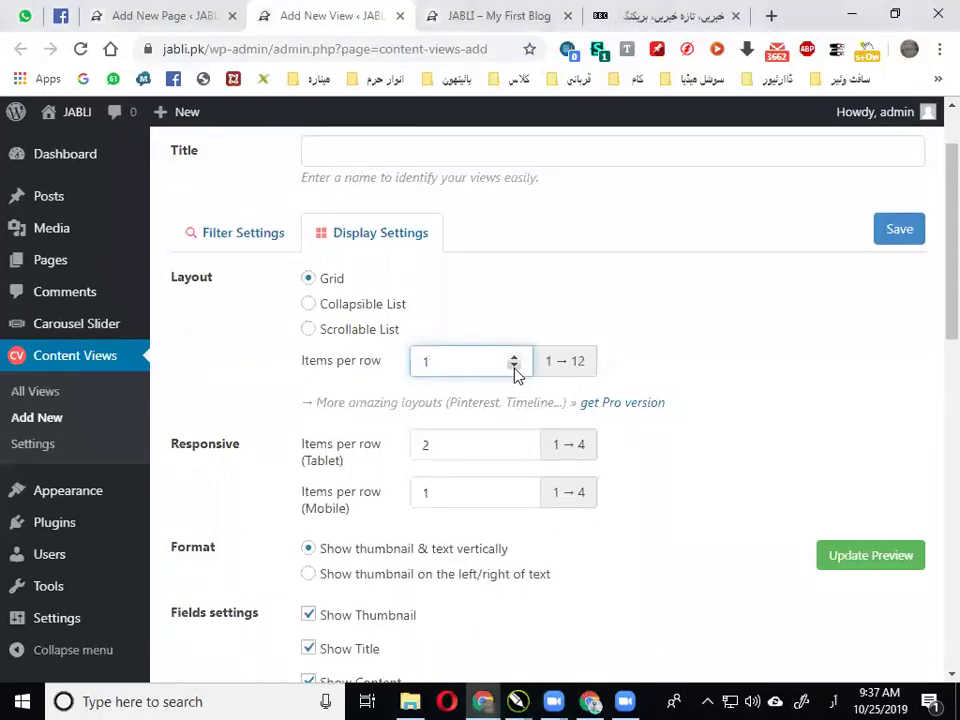
{"action": "scroll", "coordinate": [452, 440], "scroll_direction": "down", "scroll_amount": 1}
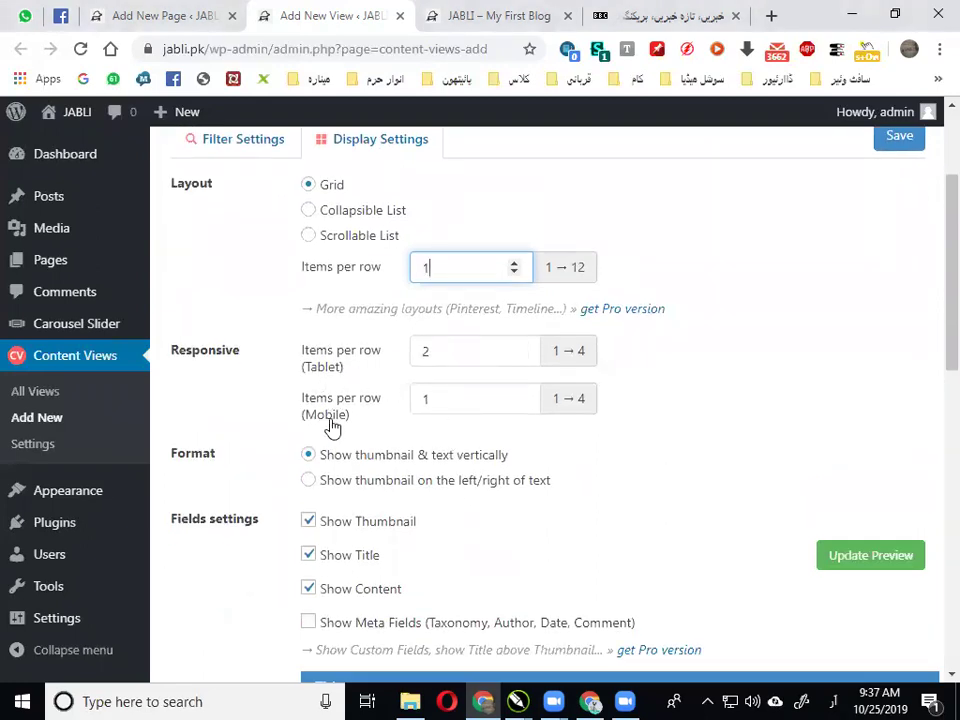
{"action": "left_click", "coordinate": [521, 355]}
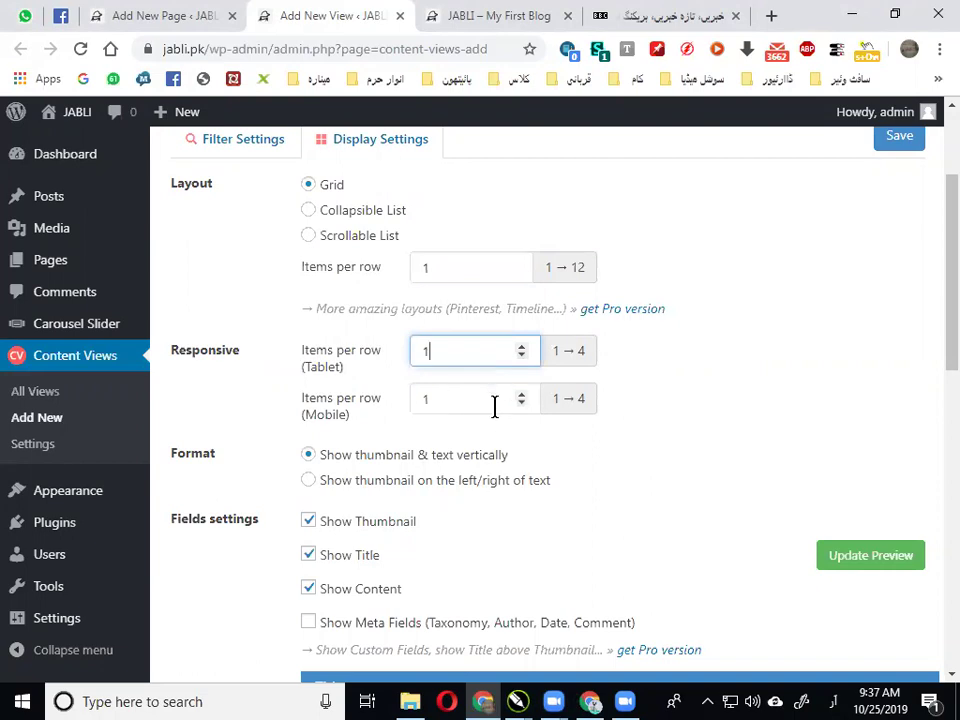
{"action": "scroll", "coordinate": [500, 405], "scroll_direction": "down", "scroll_amount": 2}
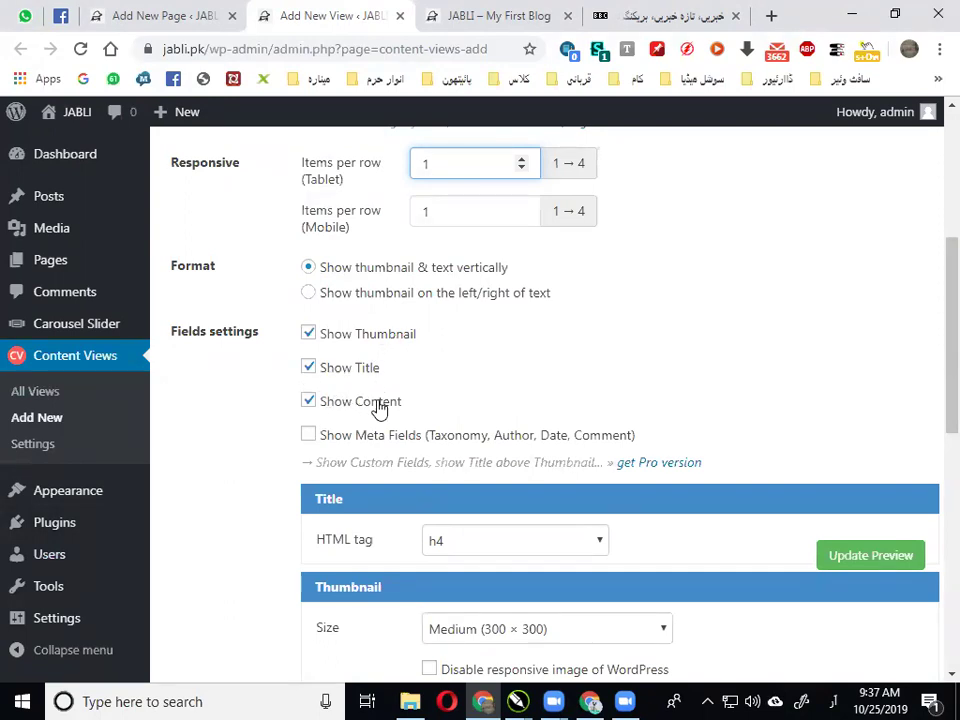
After checking the BBC Urdu layout, uncheck Show Content in the view's fields
{"action": "left_click", "coordinate": [650, 15]}
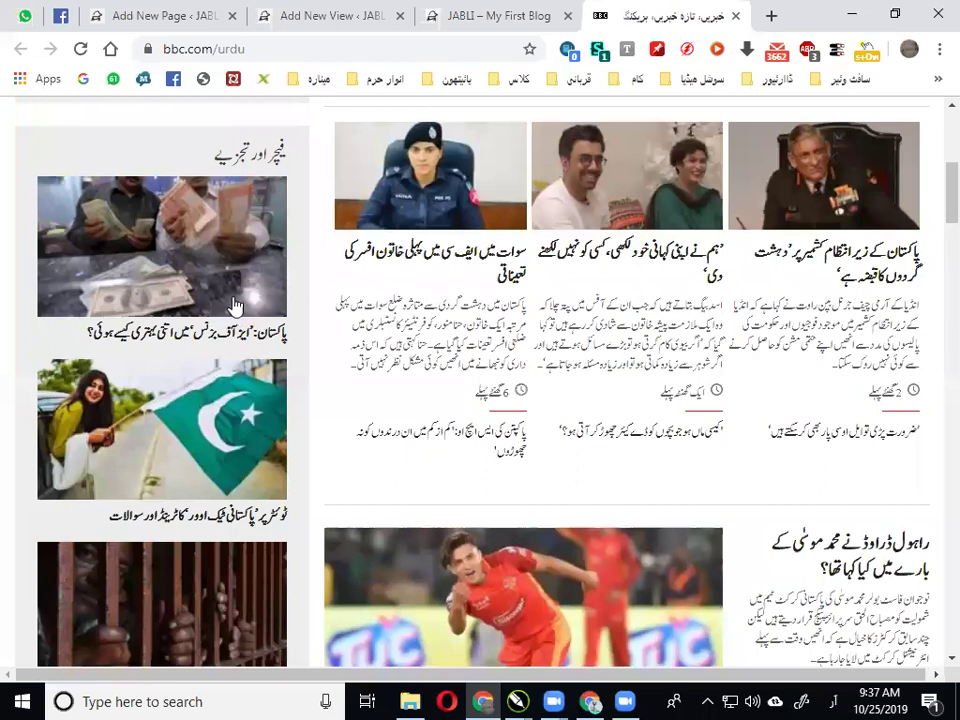
{"action": "left_click", "coordinate": [348, 10]}
{"action": "left_click", "coordinate": [332, 405]}
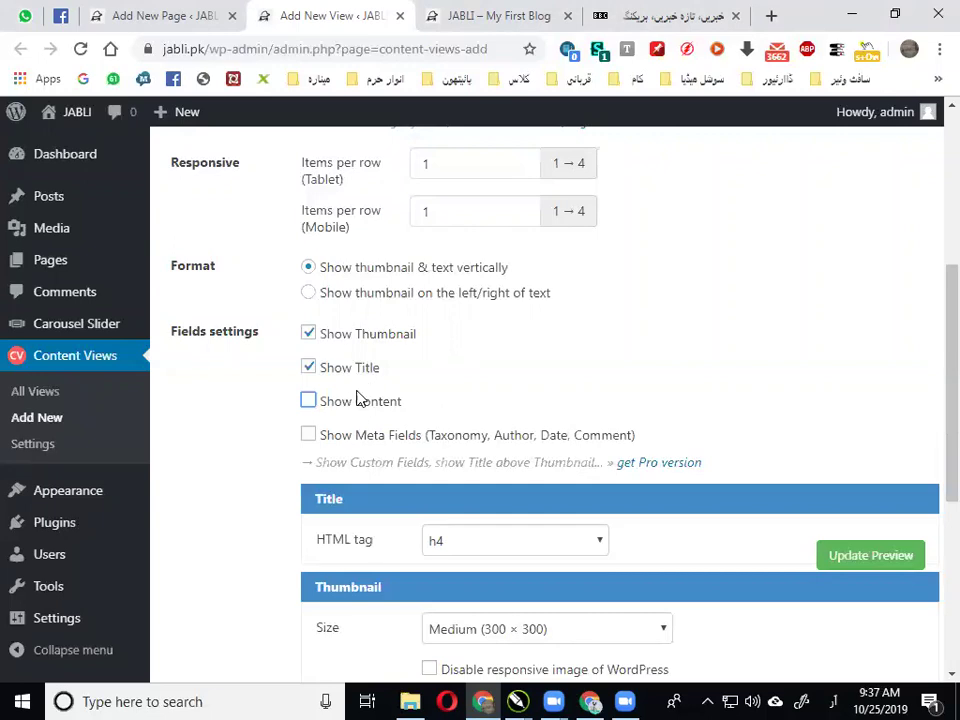
{"action": "scroll", "coordinate": [377, 404], "scroll_direction": "down", "scroll_amount": 1}
{"action": "scroll", "coordinate": [377, 404], "scroll_direction": "down", "scroll_amount": 1}
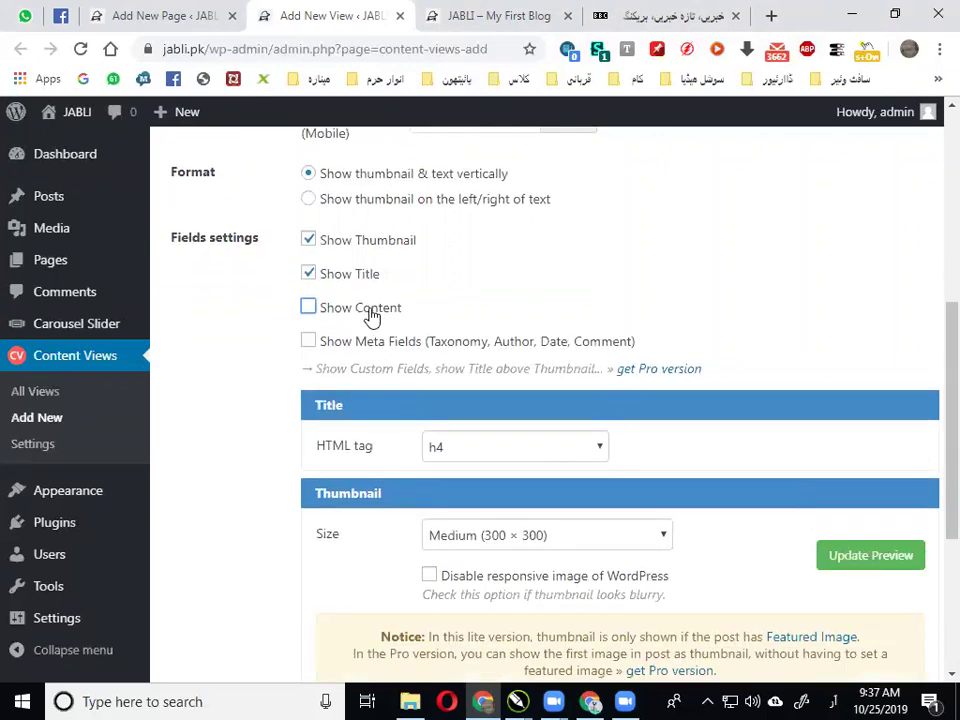
{"action": "scroll", "coordinate": [487, 458], "scroll_direction": "down", "scroll_amount": 1}
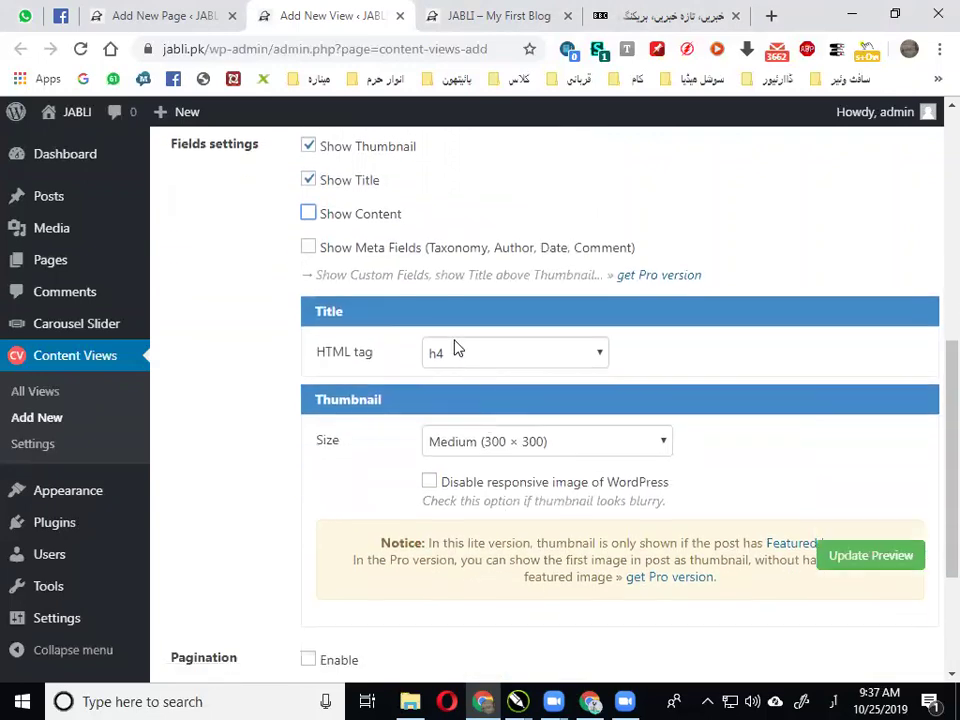
Keep the h4 title tag and Medium (300 × 300) thumbnails, and dismiss the Google Drive notice
{"action": "left_click", "coordinate": [458, 363]}
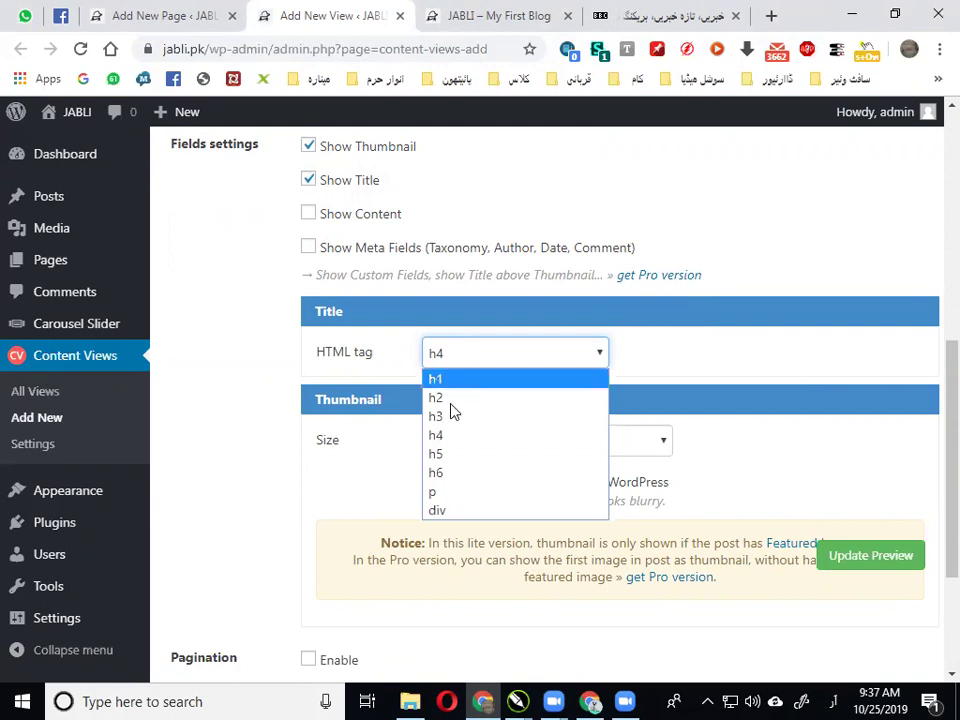
{"action": "left_click", "coordinate": [435, 435]}
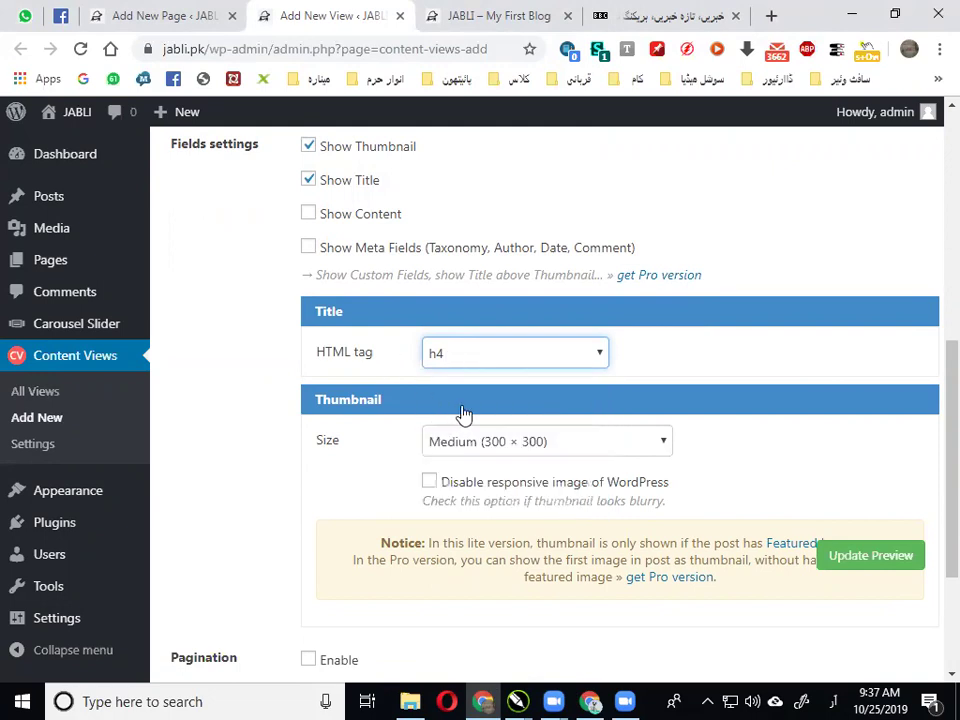
{"action": "scroll", "coordinate": [430, 390], "scroll_direction": "down", "scroll_amount": 2}
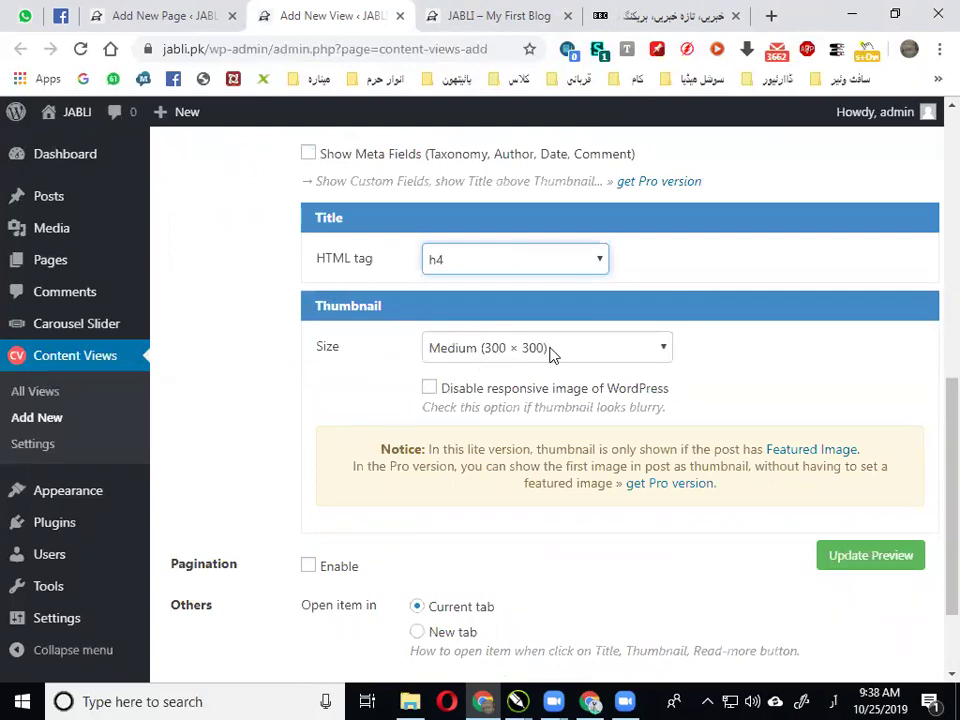
{"action": "left_click", "coordinate": [549, 350]}
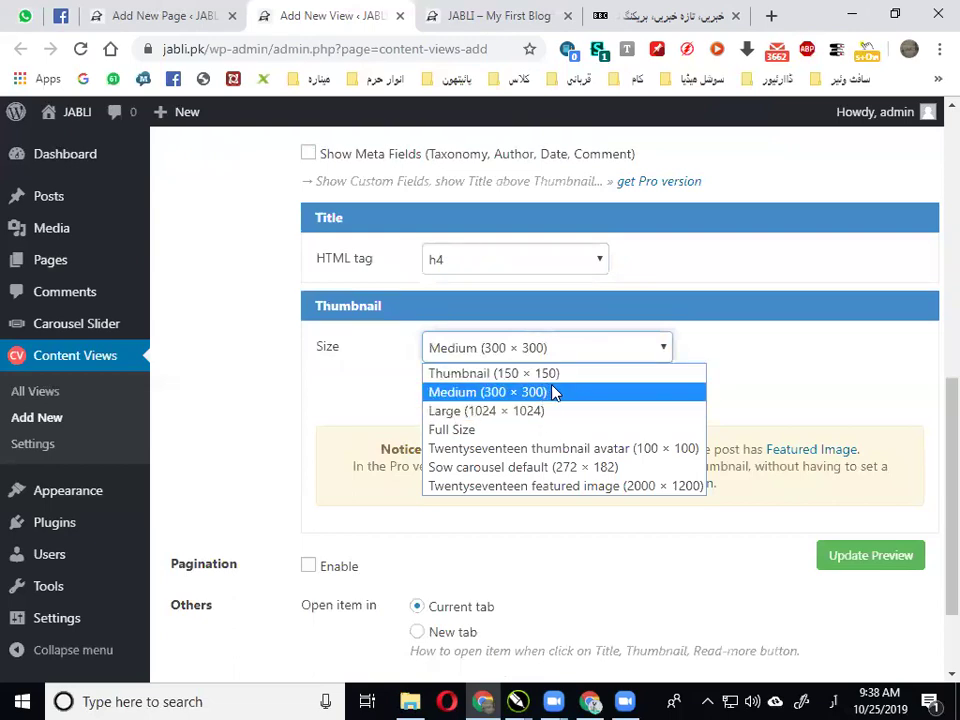
{"action": "left_click", "coordinate": [554, 393]}
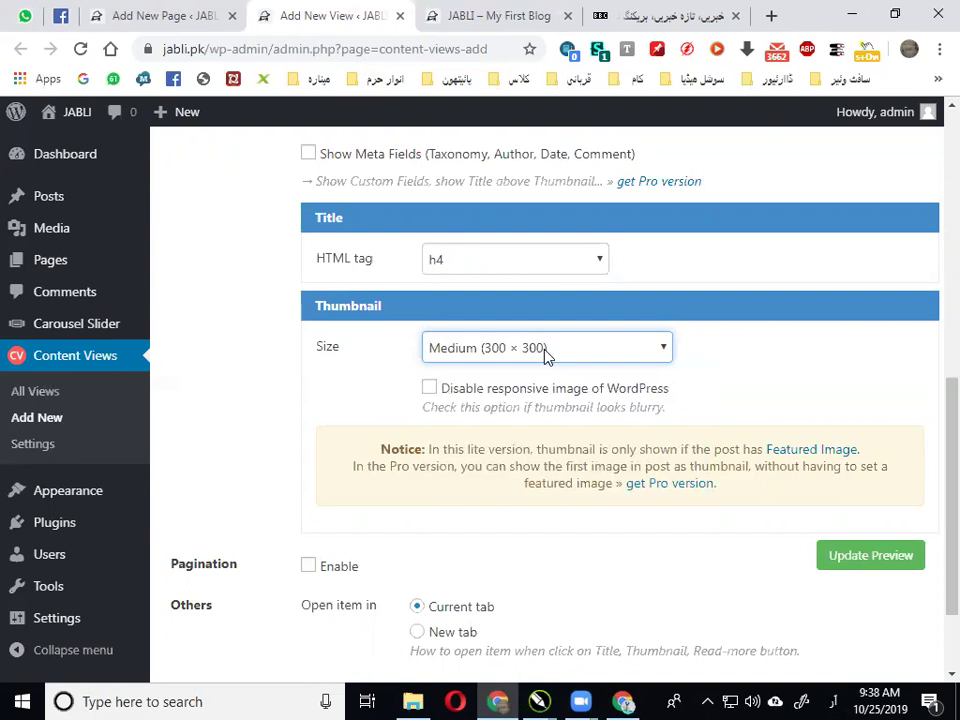
{"action": "scroll", "coordinate": [546, 358], "scroll_direction": "down", "scroll_amount": 1}
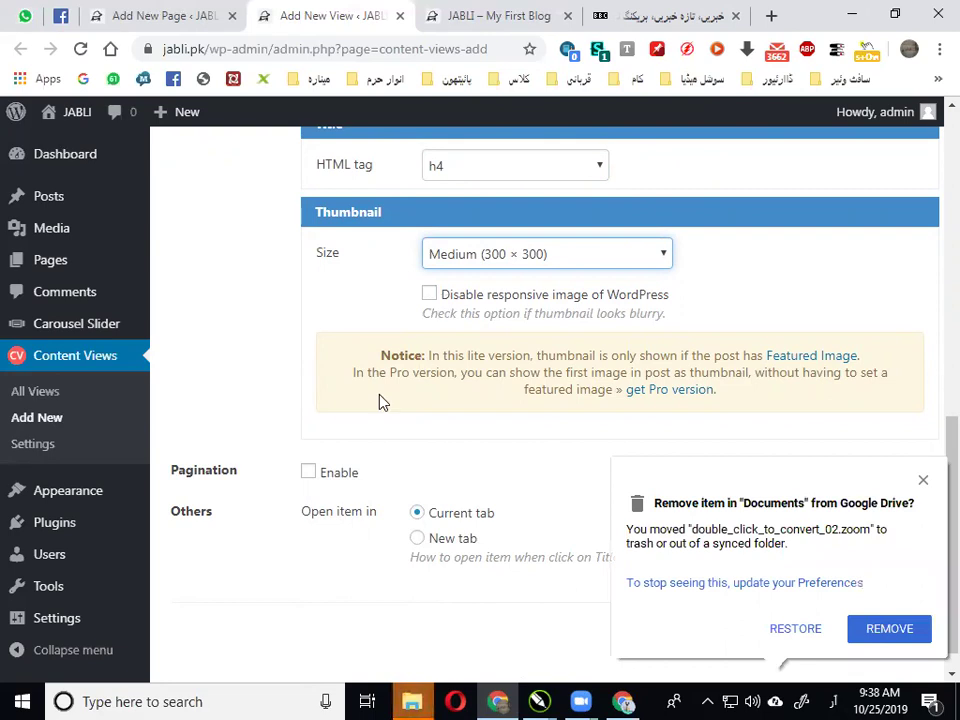
{"action": "left_click", "coordinate": [924, 482]}
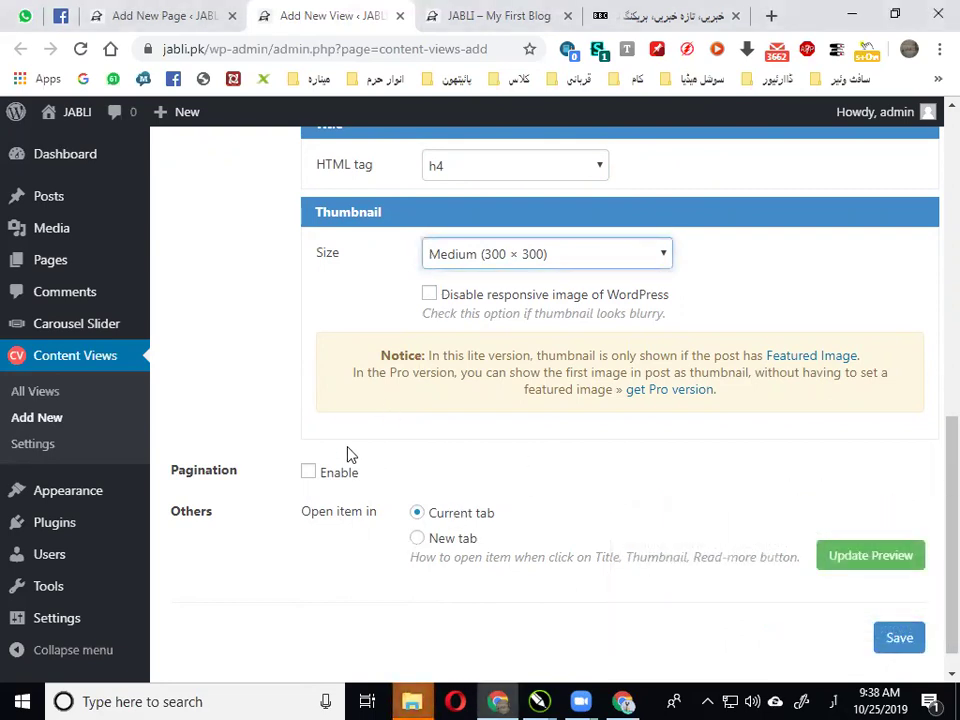
{"action": "scroll", "coordinate": [350, 455], "scroll_direction": "down", "scroll_amount": 1}
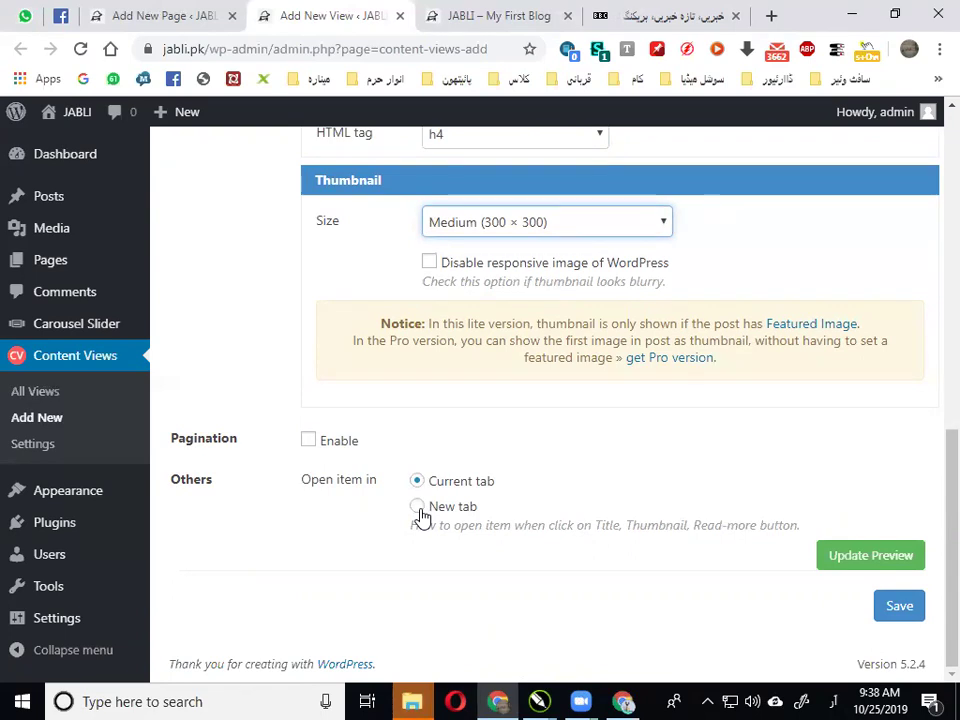
{"action": "left_click", "coordinate": [665, 15]}
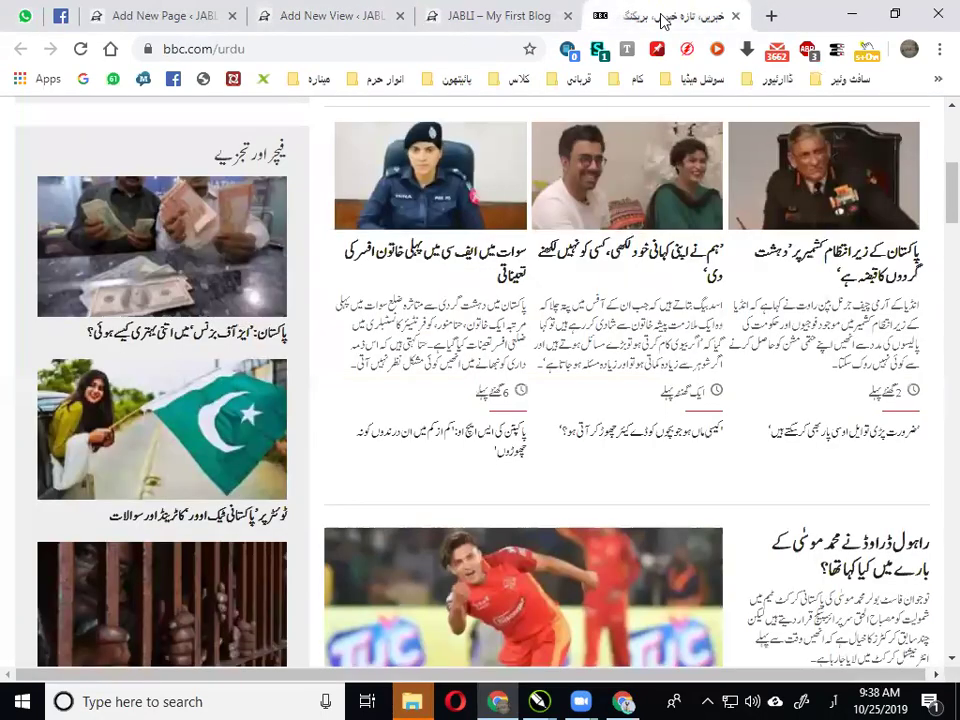
{"action": "left_click", "coordinate": [226, 335]}
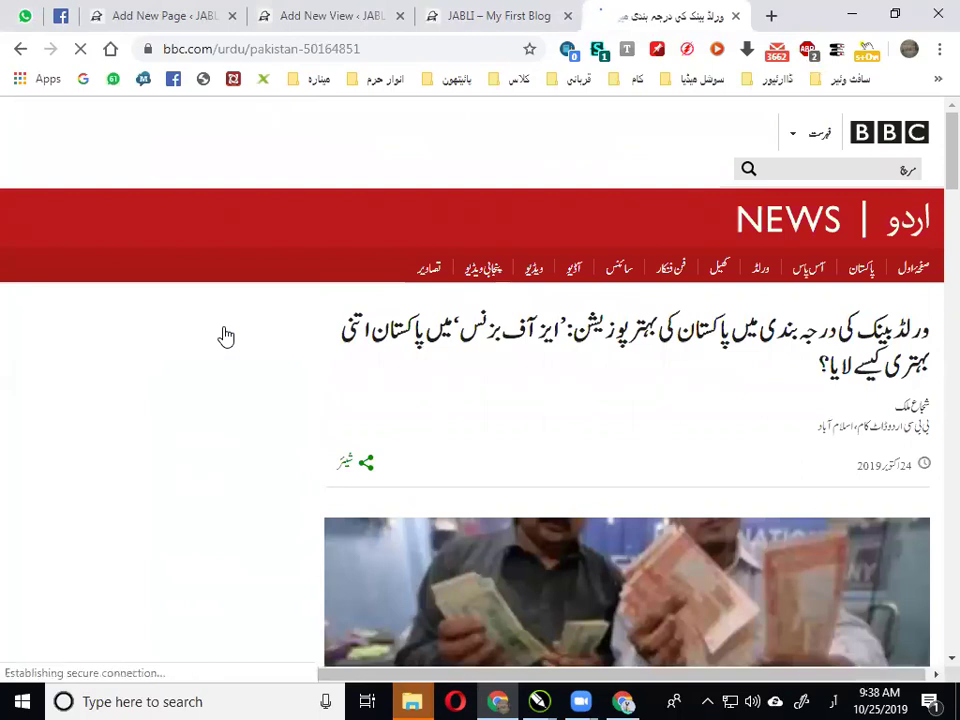
{"action": "left_click", "coordinate": [22, 49]}
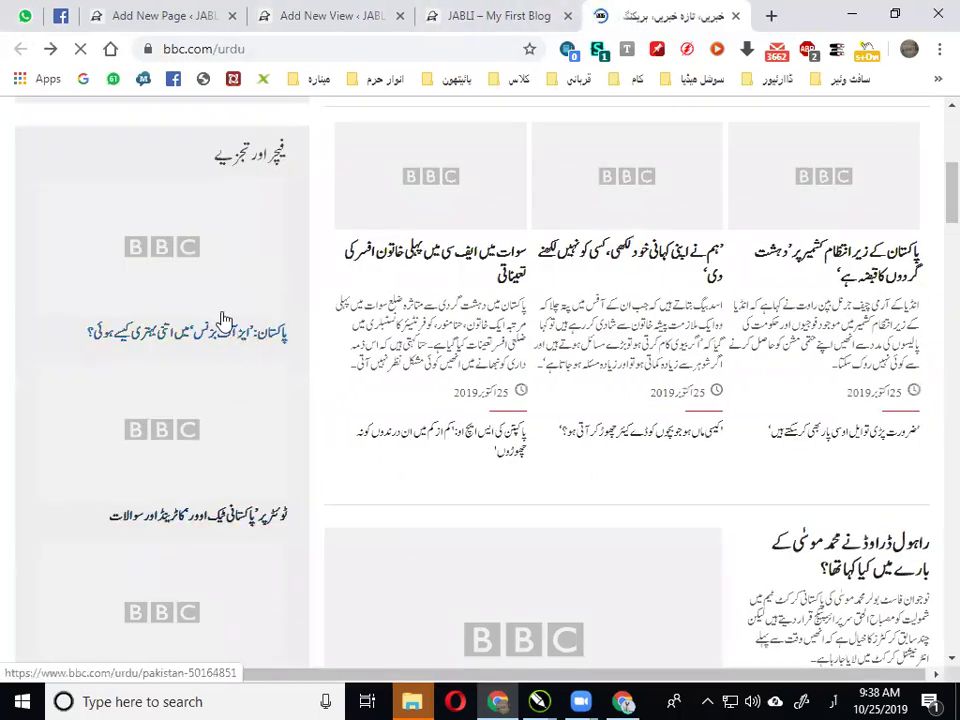
{"action": "left_click", "coordinate": [314, 8]}
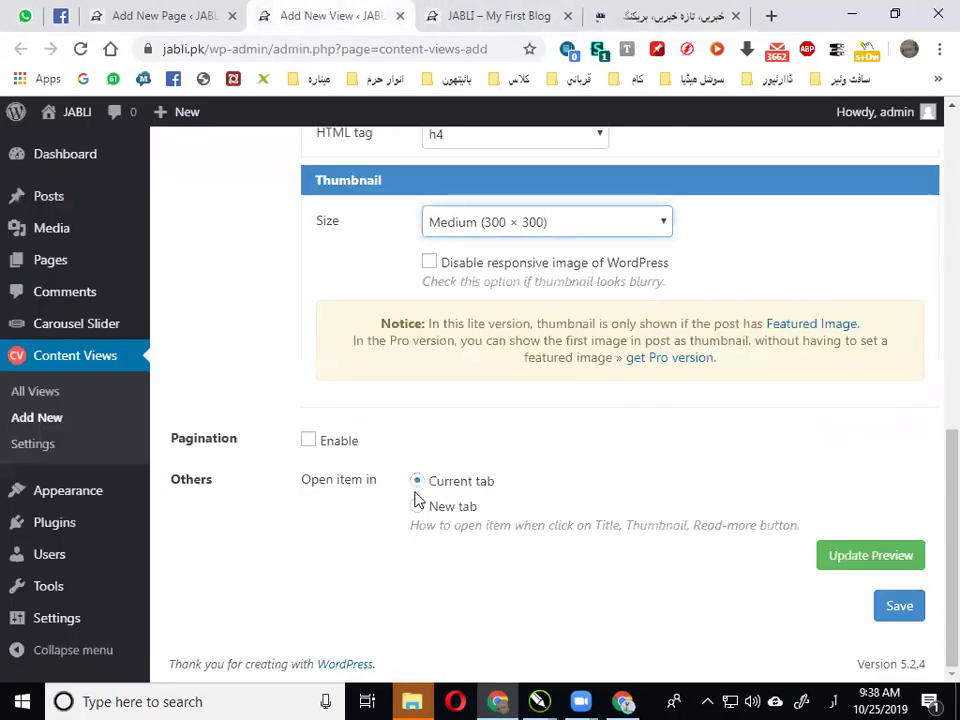
Toggle the Pagination Enable checkbox and save the view, generating shortcode [pt_view id="315e424war"]
{"action": "left_click", "coordinate": [310, 440]}
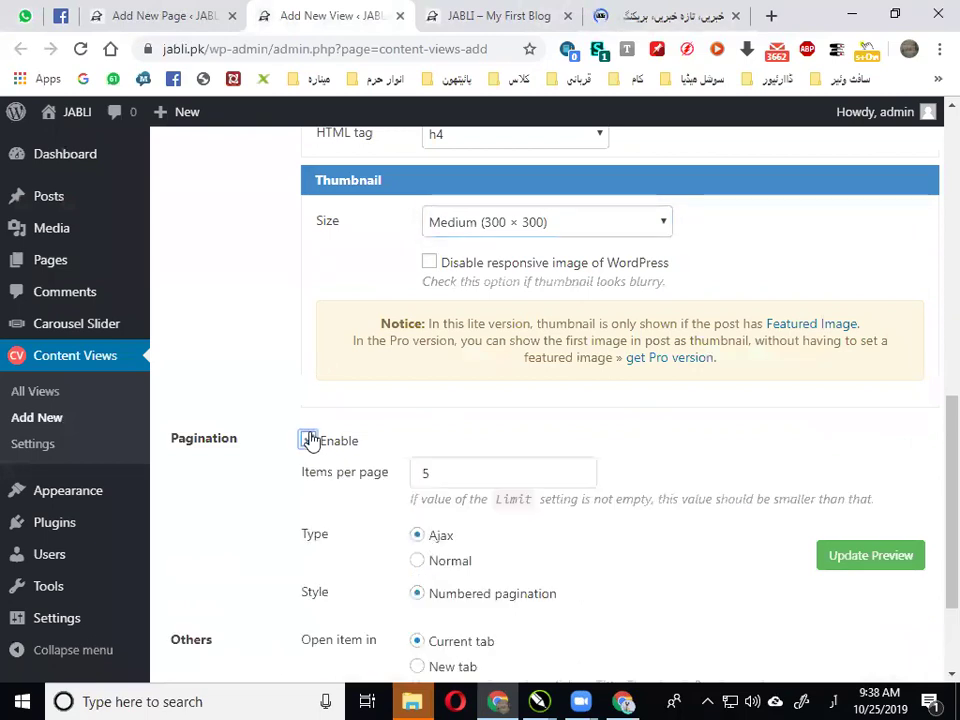
{"action": "scroll", "coordinate": [310, 440], "scroll_direction": "down", "scroll_amount": 2}
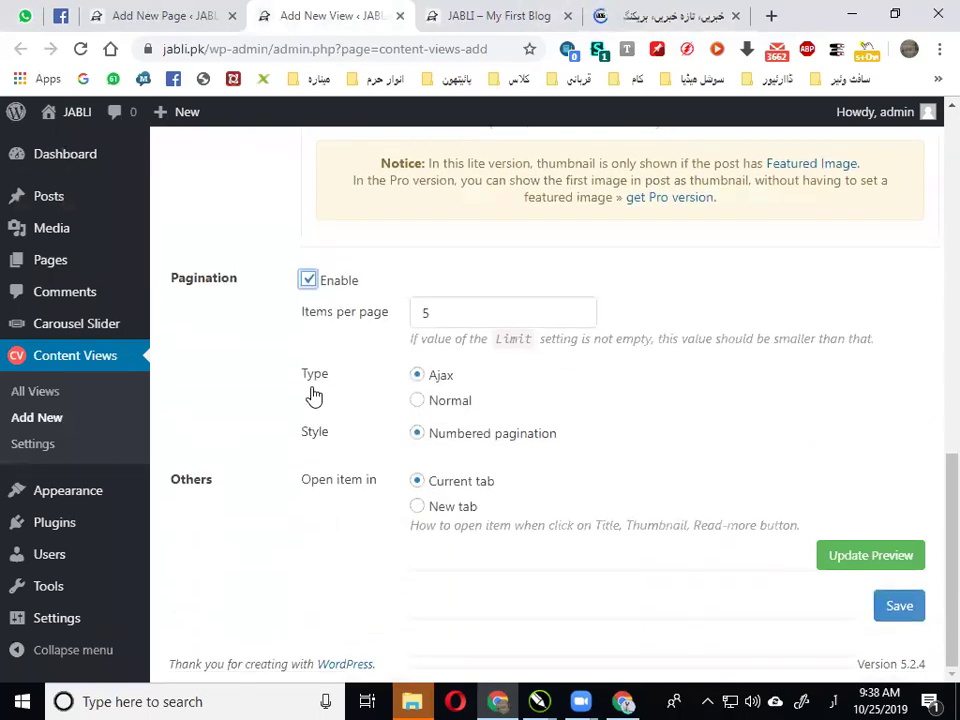
{"action": "left_click", "coordinate": [308, 281]}
{"action": "scroll", "coordinate": [564, 386], "scroll_direction": "up", "scroll_amount": 8}
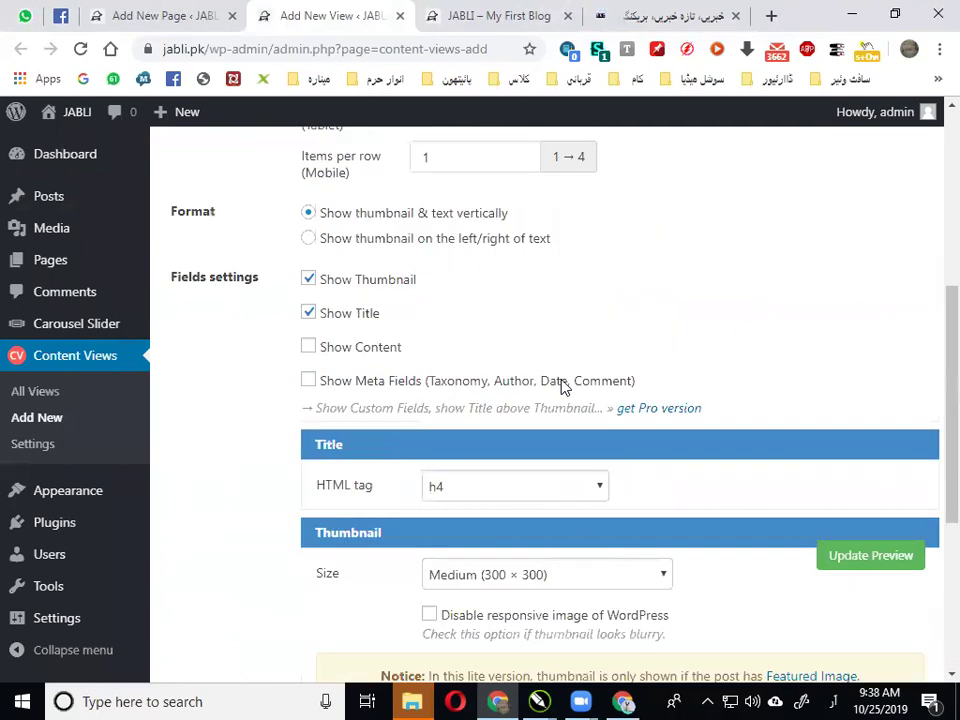
{"action": "left_click", "coordinate": [902, 326]}
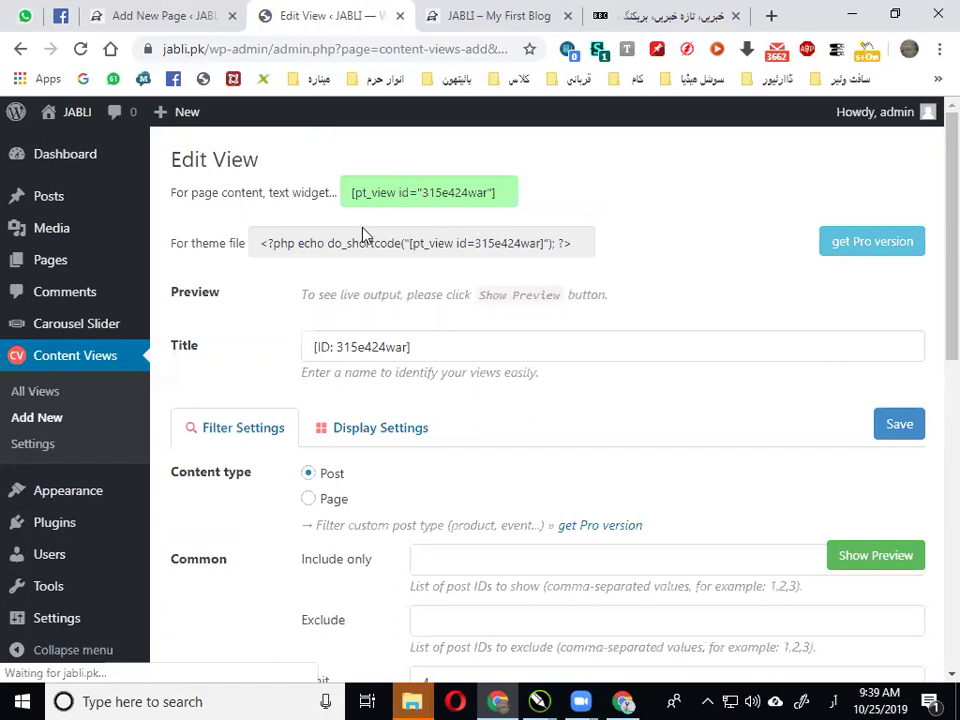
Rename the view to 'آس پاس' and save it
{"action": "triple_click", "coordinate": [375, 346]}
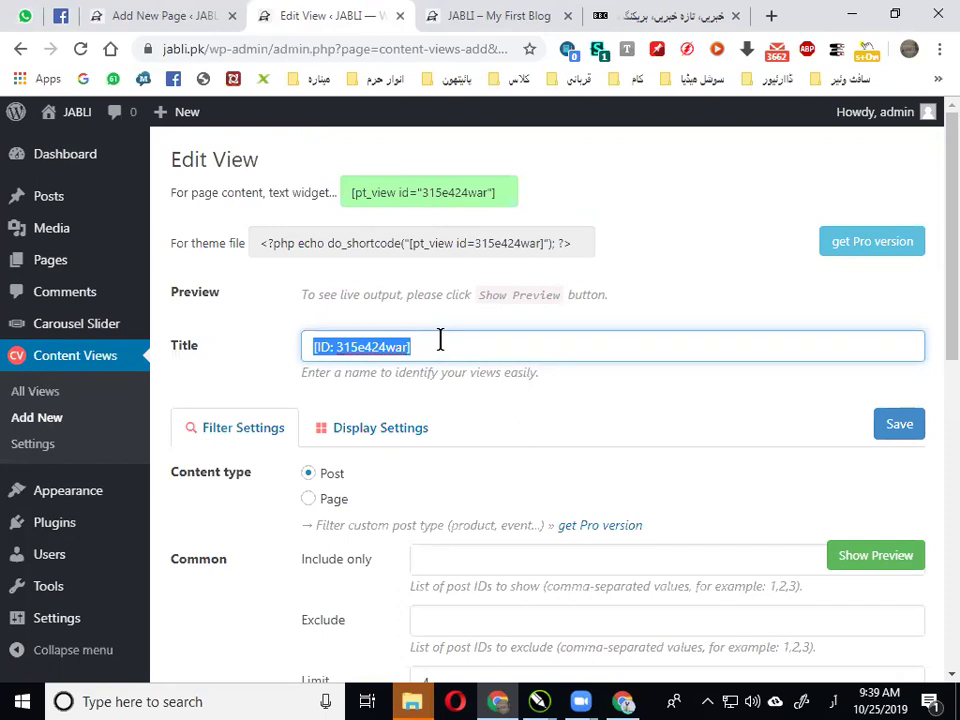
{"action": "key", "text": "BackSpace"}
{"action": "type", "text": "آس پاس"}
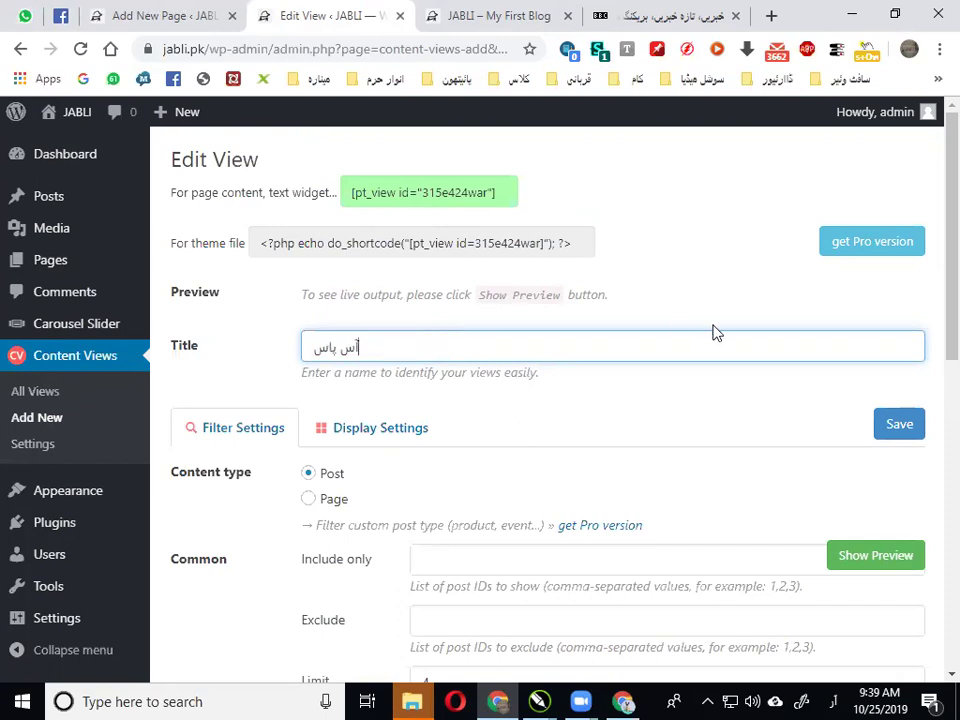
{"action": "left_click", "coordinate": [890, 425]}
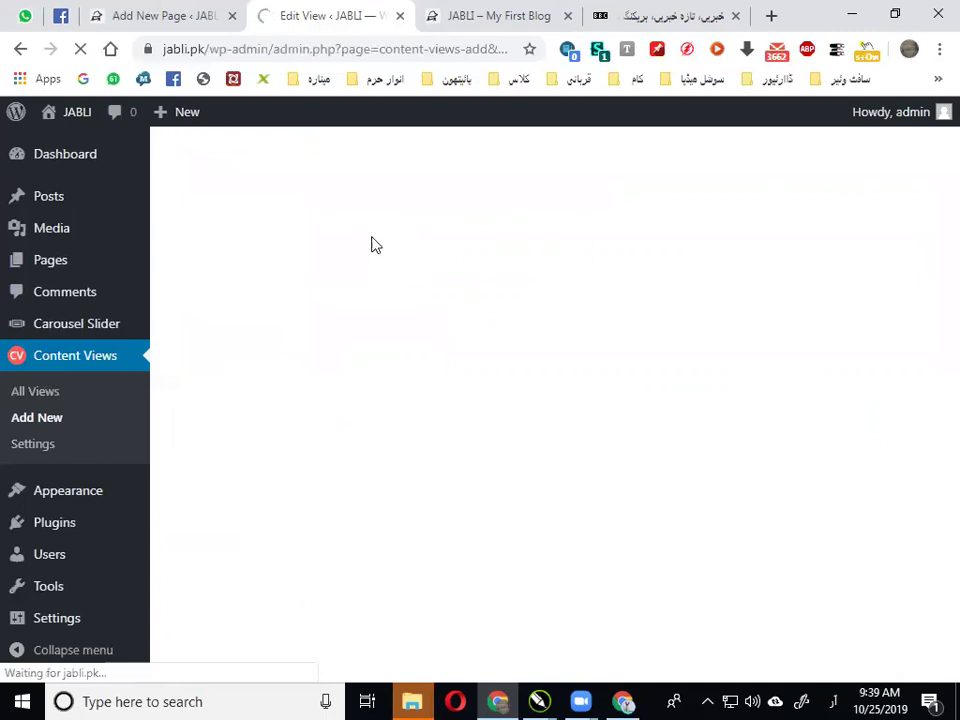
Copy the view's shortcode and return to the نیوز ویب سائٹ page editor
{"action": "left_click_drag", "start_coordinate": [348, 193], "coordinate": [516, 209]}
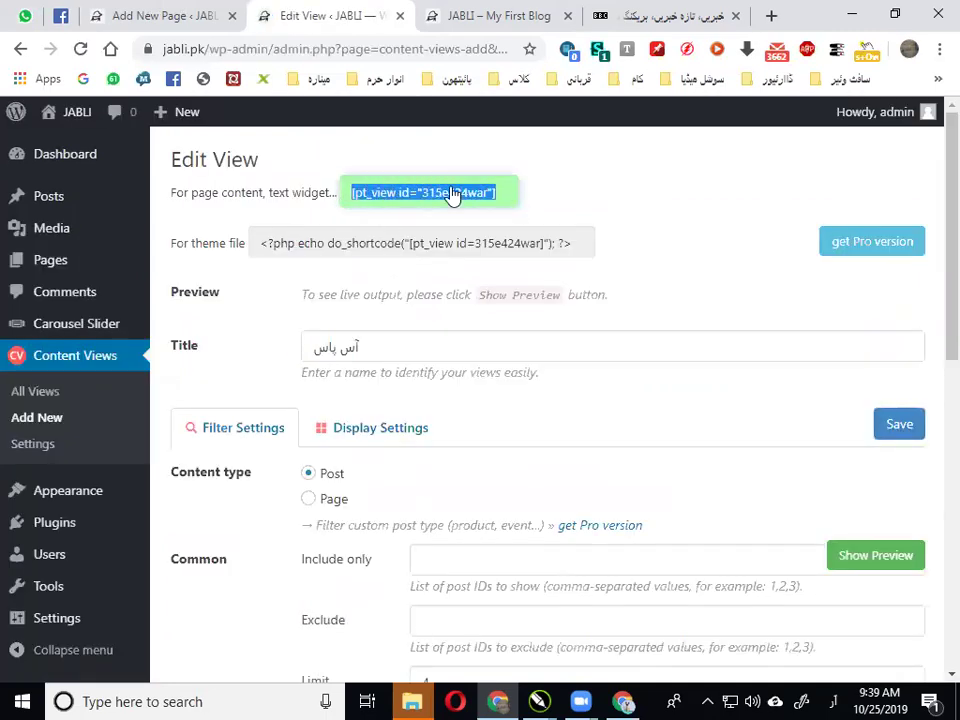
{"action": "right_click", "coordinate": [453, 192]}
{"action": "left_click", "coordinate": [489, 203]}
{"action": "left_click", "coordinate": [143, 12]}
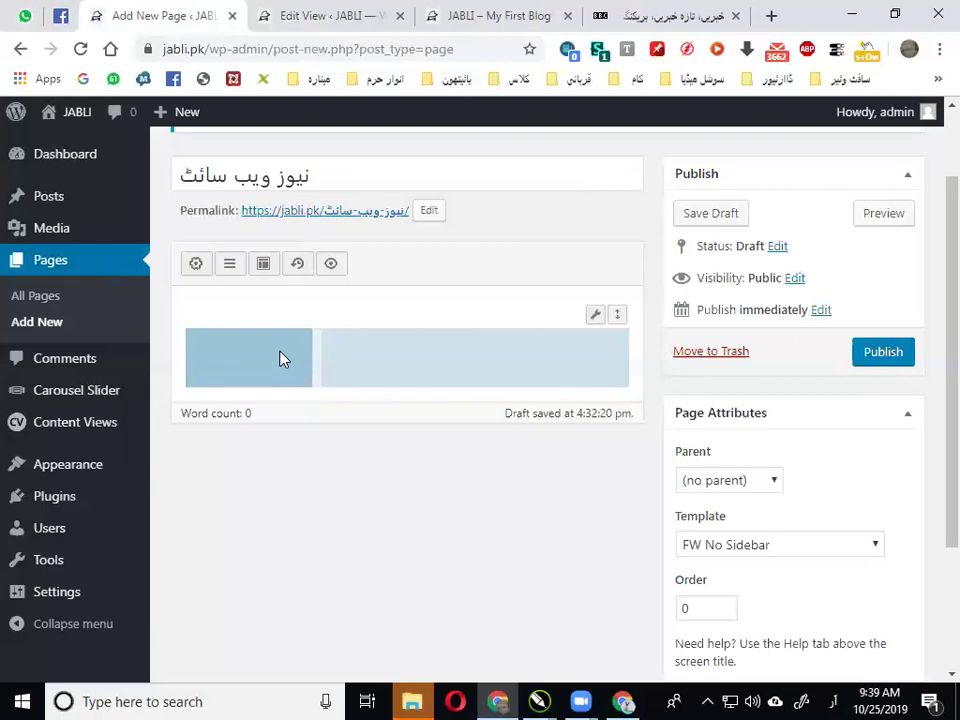
Add a Custom HTML widget to the first column containing the [pt_view id="315e424war"] shortcode
{"action": "left_click", "coordinate": [195, 263]}
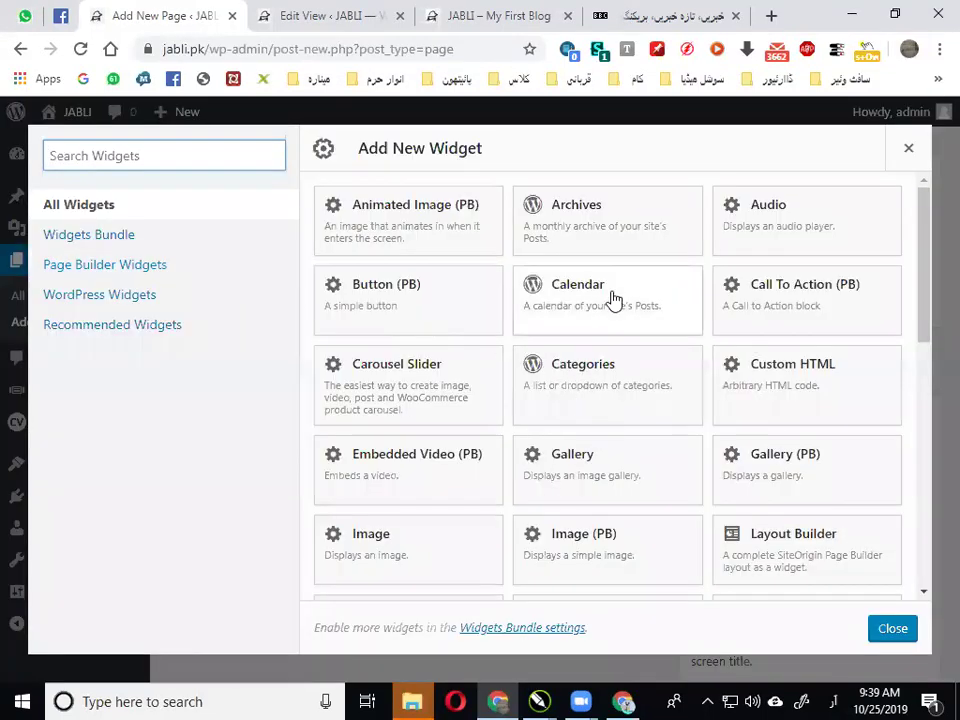
{"action": "scroll", "coordinate": [536, 467], "scroll_direction": "down", "scroll_amount": 3}
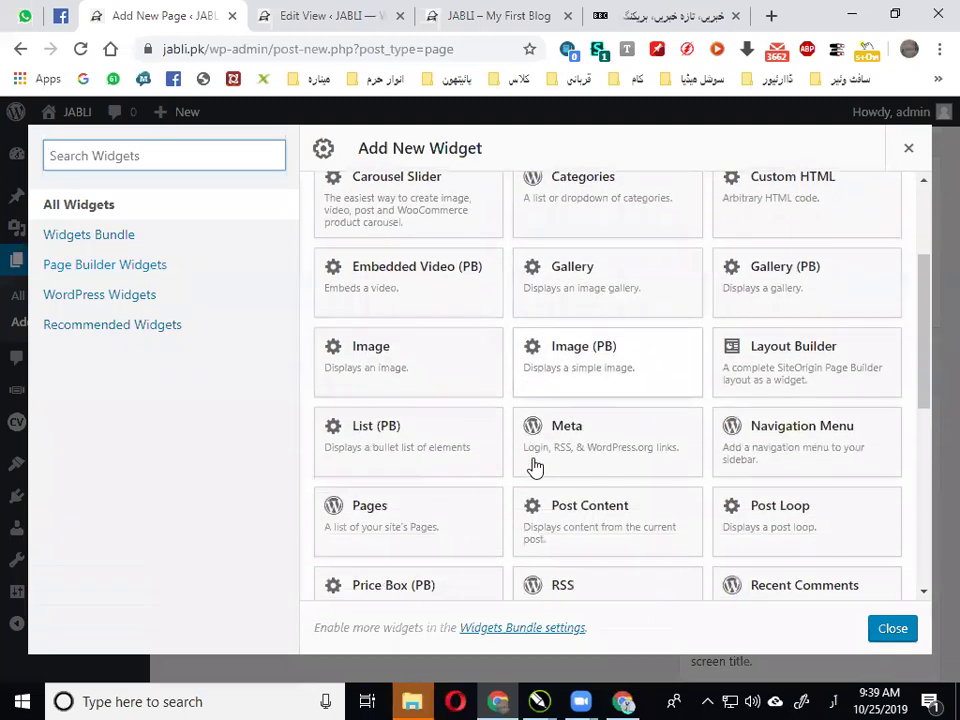
{"action": "scroll", "coordinate": [776, 437], "scroll_direction": "up", "scroll_amount": 3}
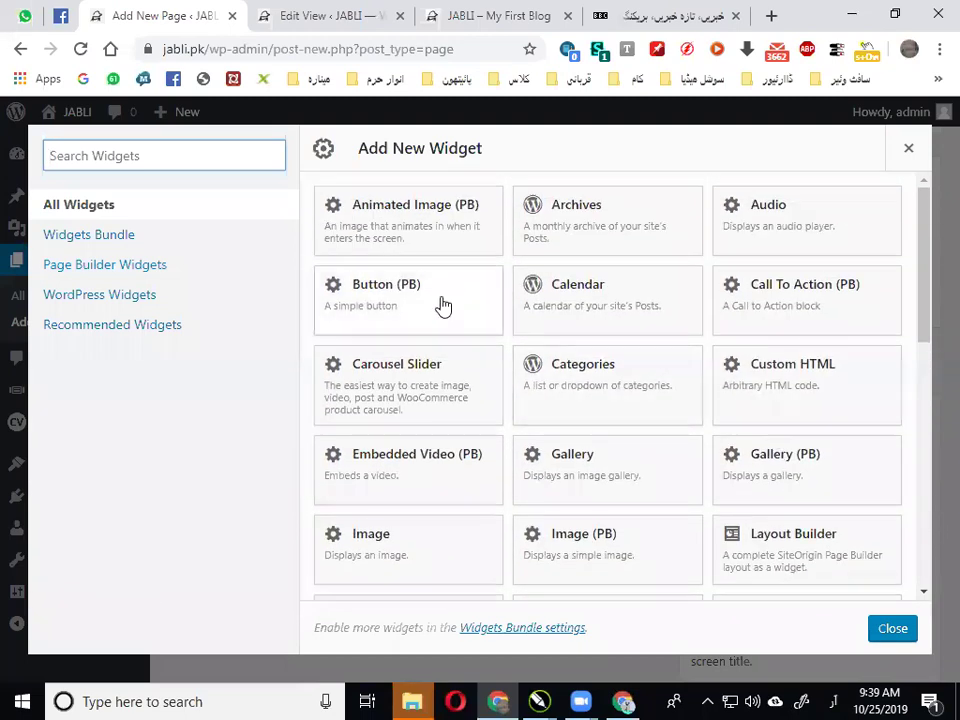
{"action": "left_click", "coordinate": [807, 395]}
{"action": "left_click", "coordinate": [291, 349]}
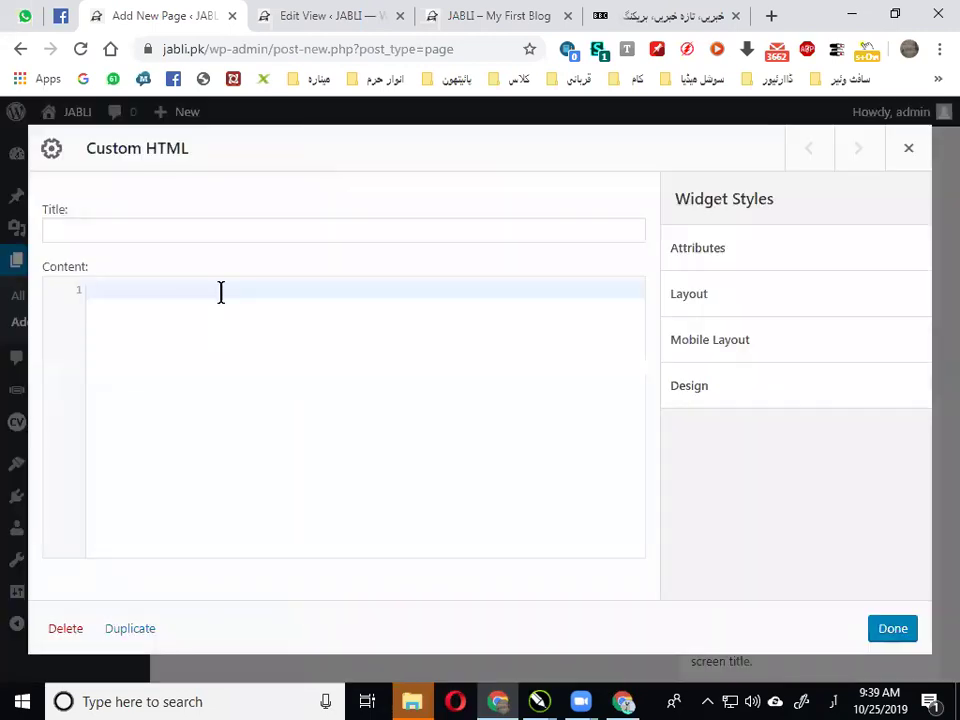
{"action": "right_click", "coordinate": [221, 291]}
{"action": "left_click", "coordinate": [300, 436]}
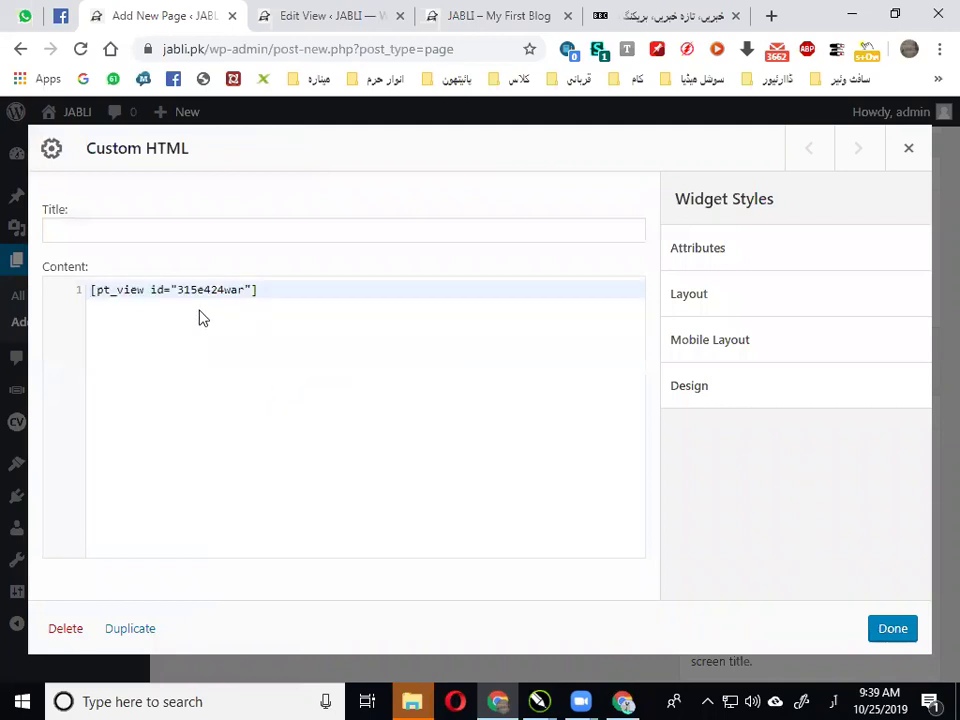
{"action": "left_click", "coordinate": [890, 630]}
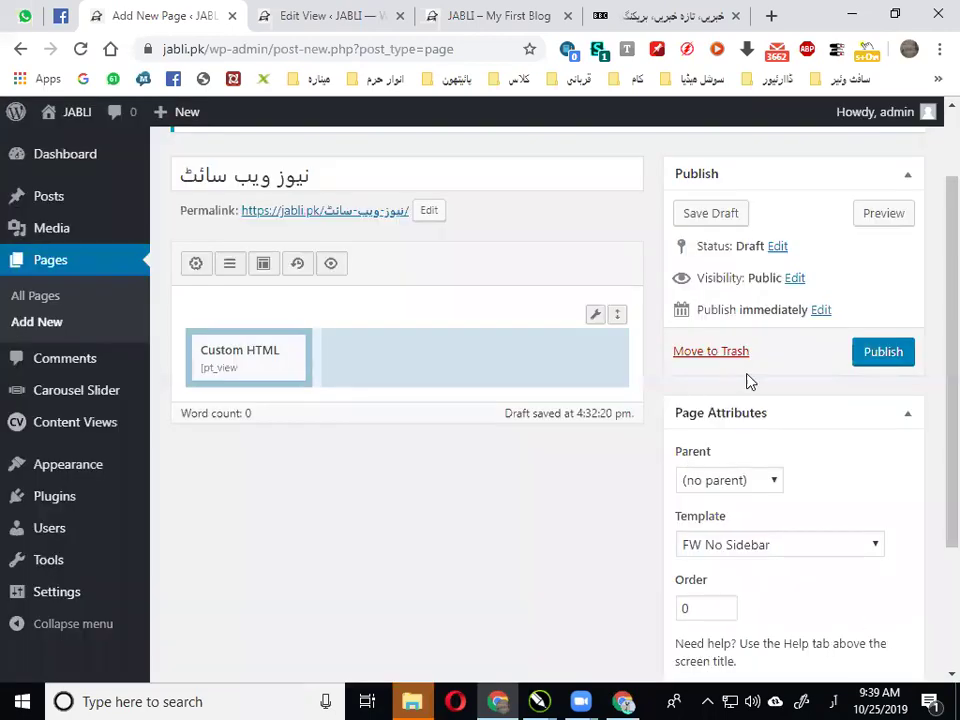
Publish the نیوز ویب سائٹ page and open its live version in a new tab
{"action": "left_click", "coordinate": [882, 354]}
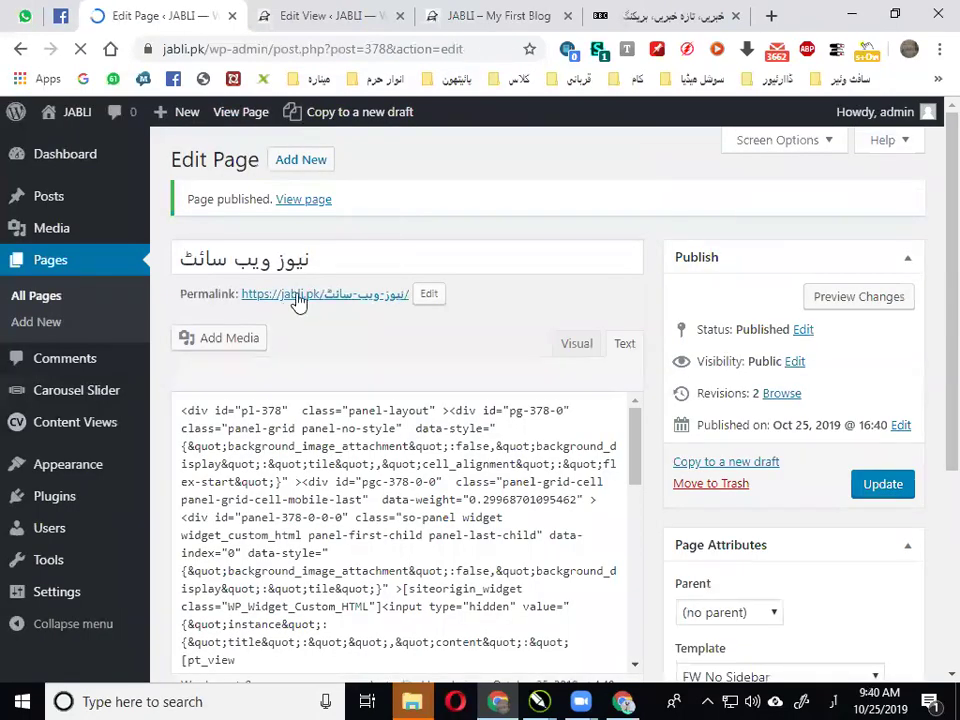
{"action": "left_click", "coordinate": [301, 298], "text": "ctrl"}
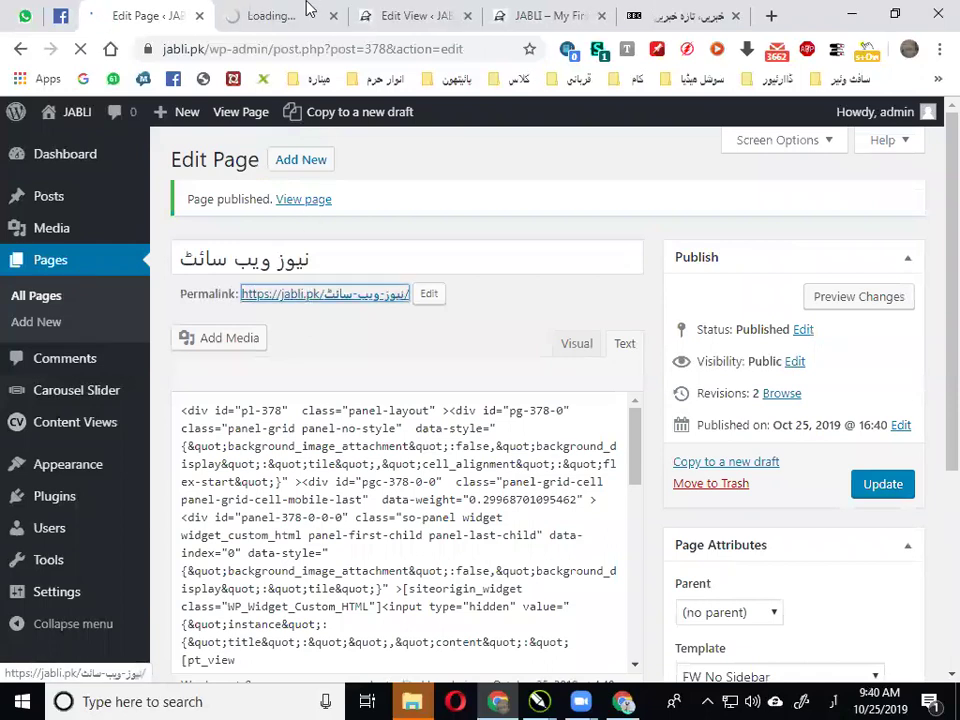
{"action": "left_click", "coordinate": [293, 12]}
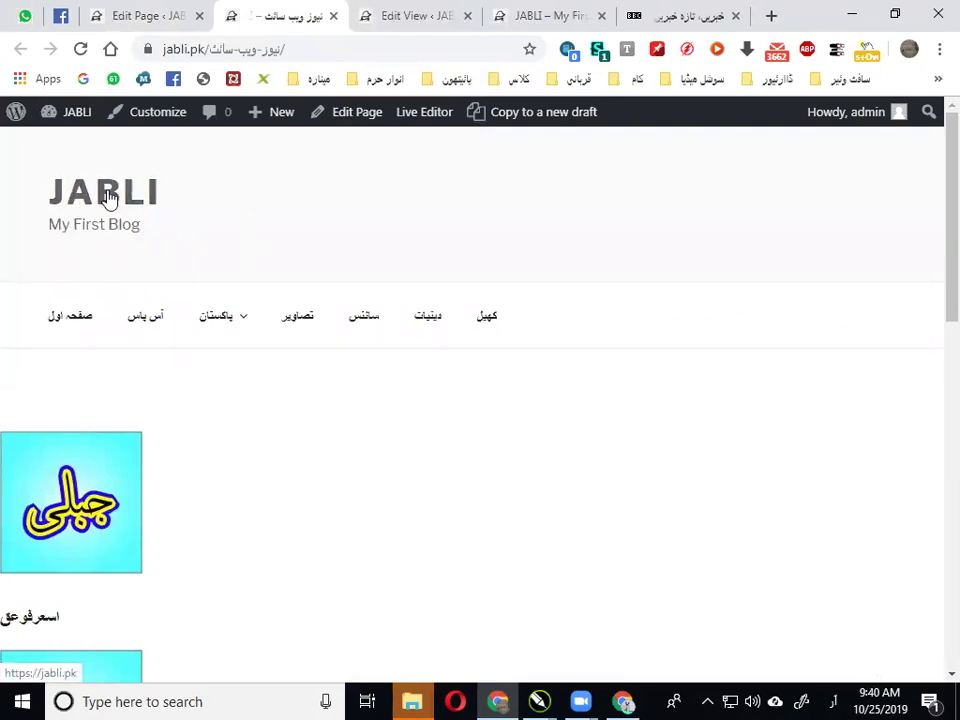
Scroll the live page to confirm posts list one per row with thumbnails and titles
{"action": "mouse_move", "coordinate": [168, 321]}
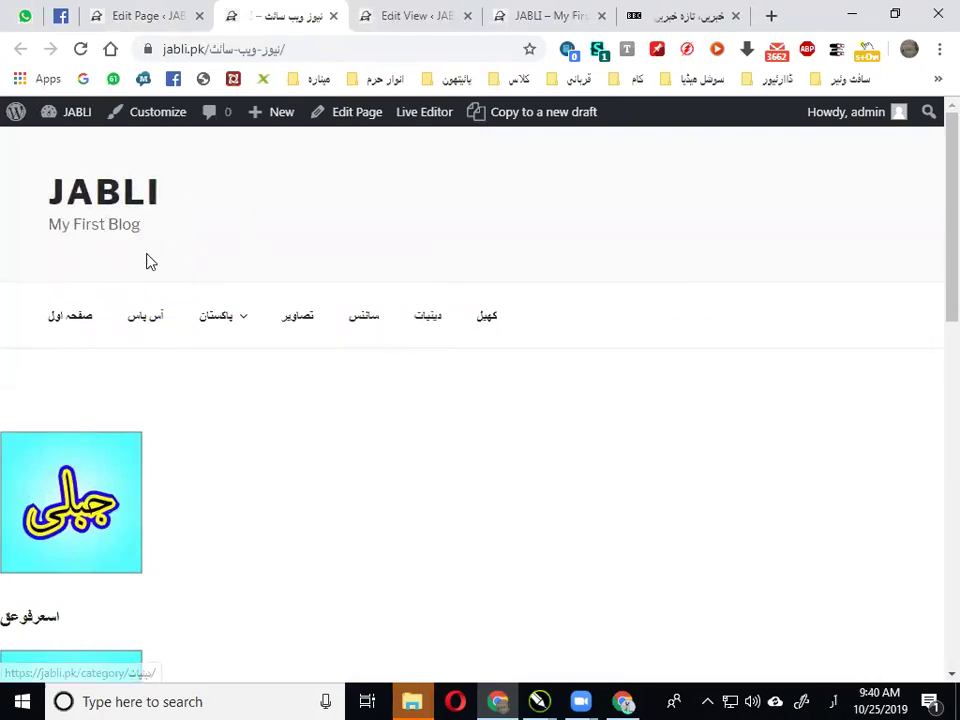
{"action": "scroll", "coordinate": [410, 380], "scroll_direction": "down", "scroll_amount": 2}
{"action": "scroll", "coordinate": [324, 364], "scroll_direction": "up", "scroll_amount": 2}
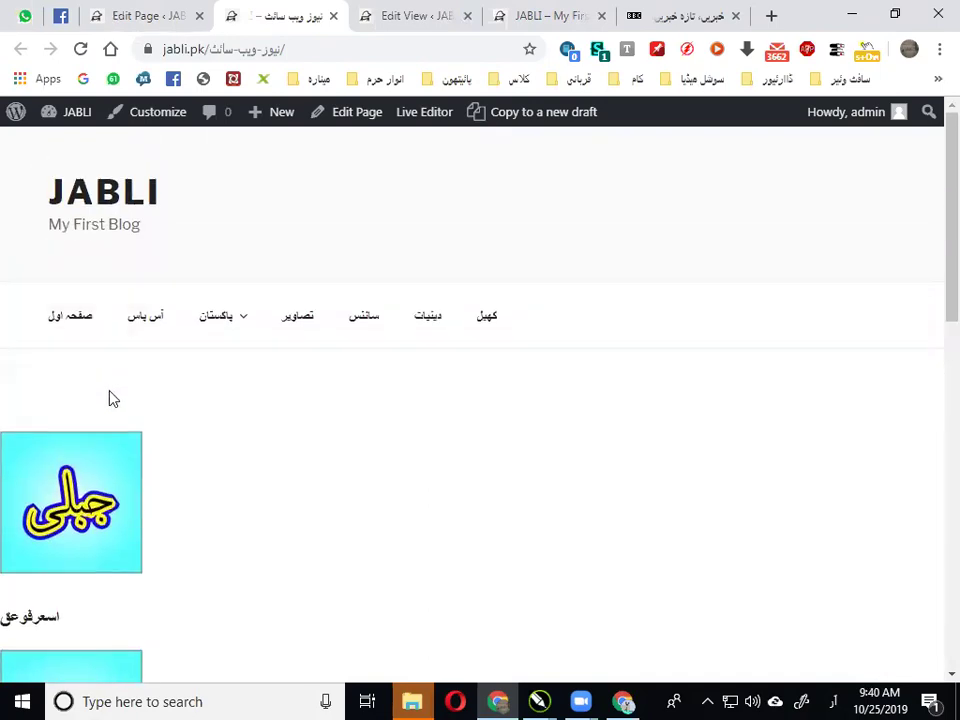
{"action": "scroll", "coordinate": [113, 398], "scroll_direction": "down", "scroll_amount": 5}
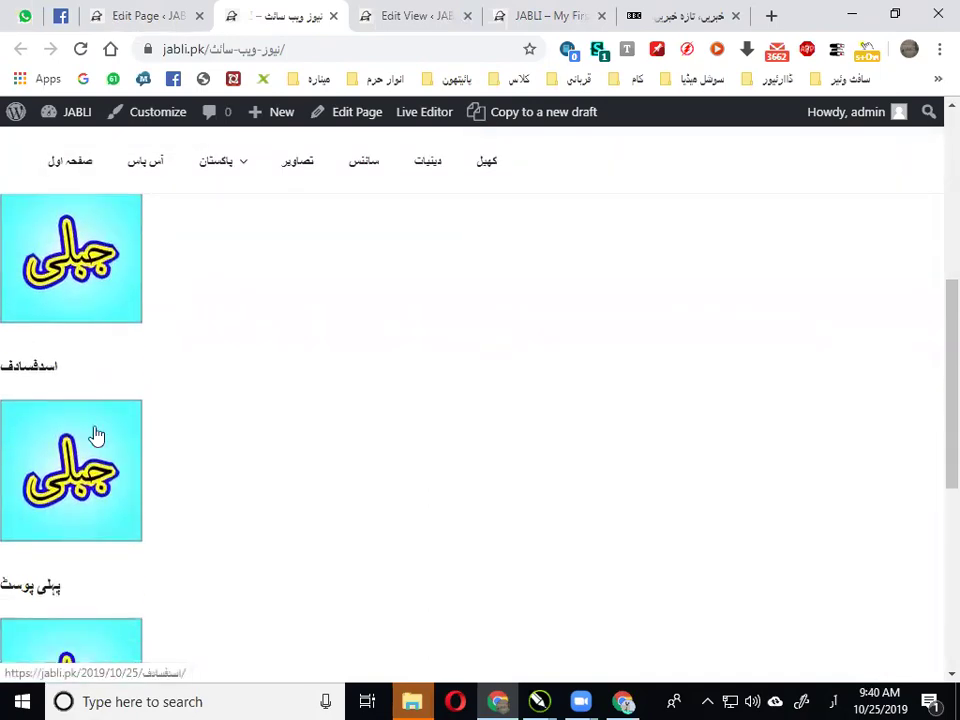
{"action": "scroll", "coordinate": [103, 450], "scroll_direction": "down", "scroll_amount": 2}
{"action": "scroll", "coordinate": [99, 528], "scroll_direction": "down", "scroll_amount": 2}
{"action": "scroll", "coordinate": [102, 480], "scroll_direction": "up", "scroll_amount": 4}
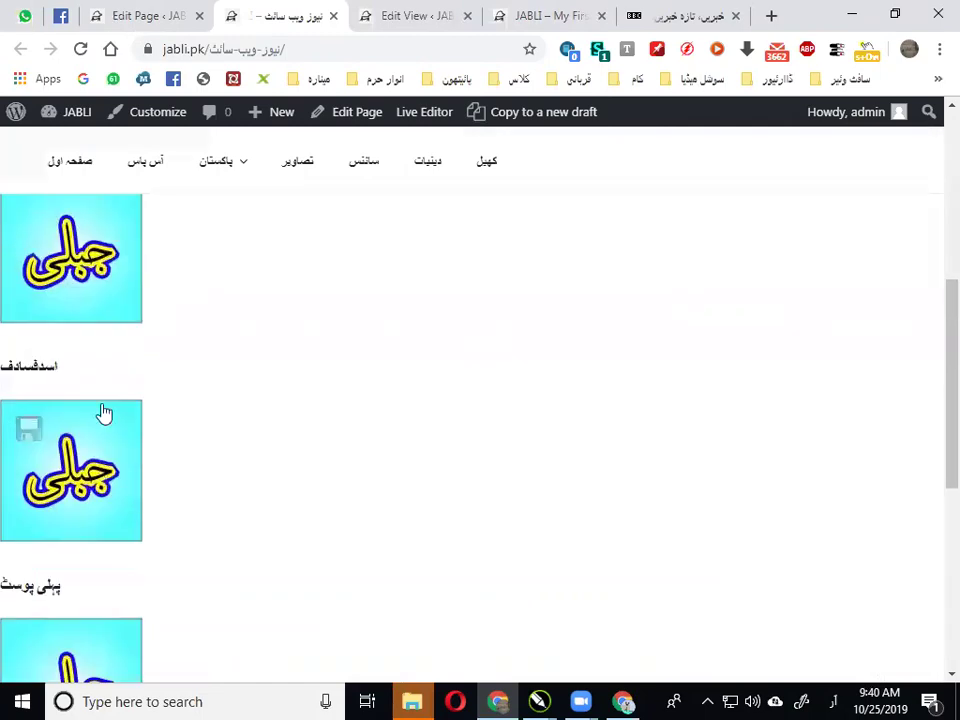
{"action": "scroll", "coordinate": [104, 428], "scroll_direction": "up", "scroll_amount": 2}
{"action": "scroll", "coordinate": [79, 336], "scroll_direction": "up", "scroll_amount": 3}
{"action": "scroll", "coordinate": [86, 362], "scroll_direction": "down", "scroll_amount": 1}
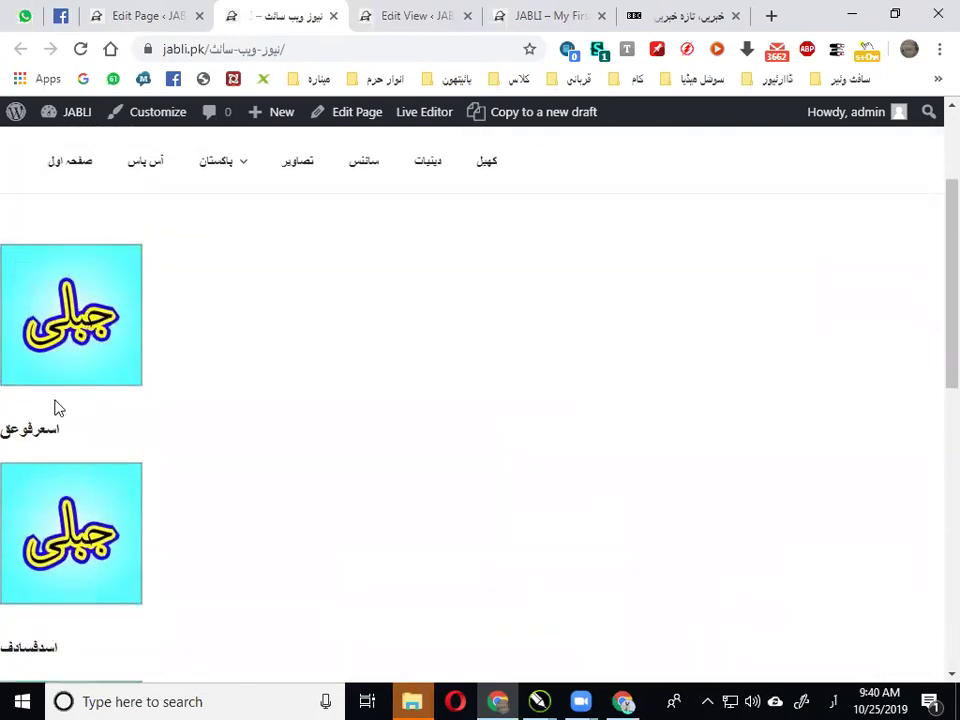
{"action": "scroll", "coordinate": [66, 430], "scroll_direction": "down", "scroll_amount": 10}
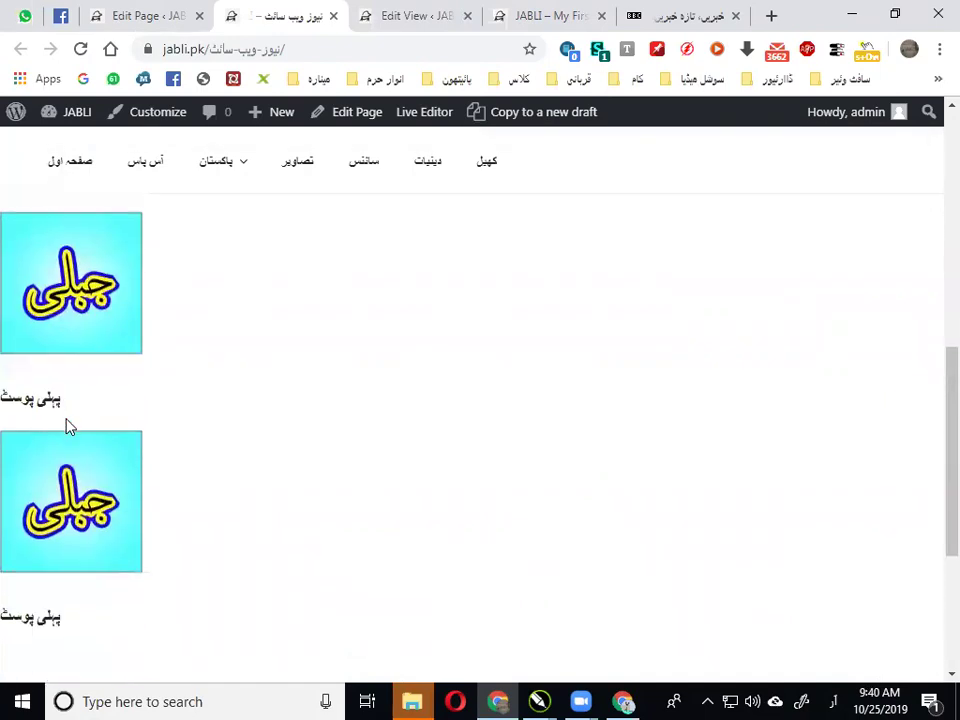
{"action": "left_click", "coordinate": [140, 15]}
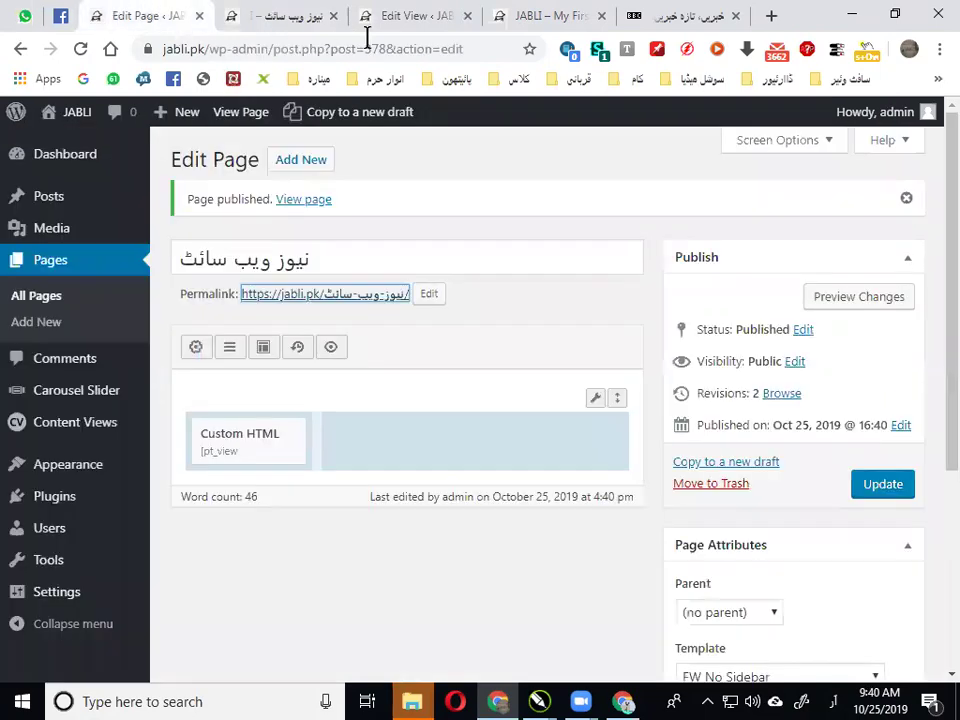
Compare the آس پاس view settings against the blog front page and the published news page
{"action": "left_click", "coordinate": [410, 15]}
{"action": "scroll", "coordinate": [386, 377], "scroll_direction": "down", "scroll_amount": 3}
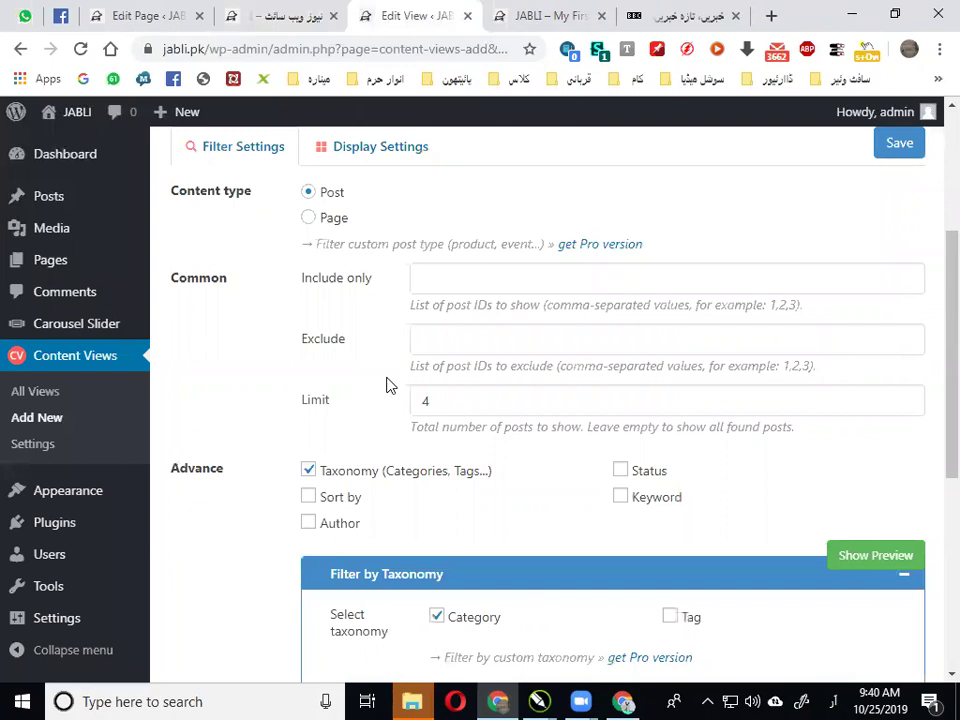
{"action": "scroll", "coordinate": [388, 385], "scroll_direction": "down", "scroll_amount": 2}
{"action": "scroll", "coordinate": [463, 375], "scroll_direction": "down", "scroll_amount": 2}
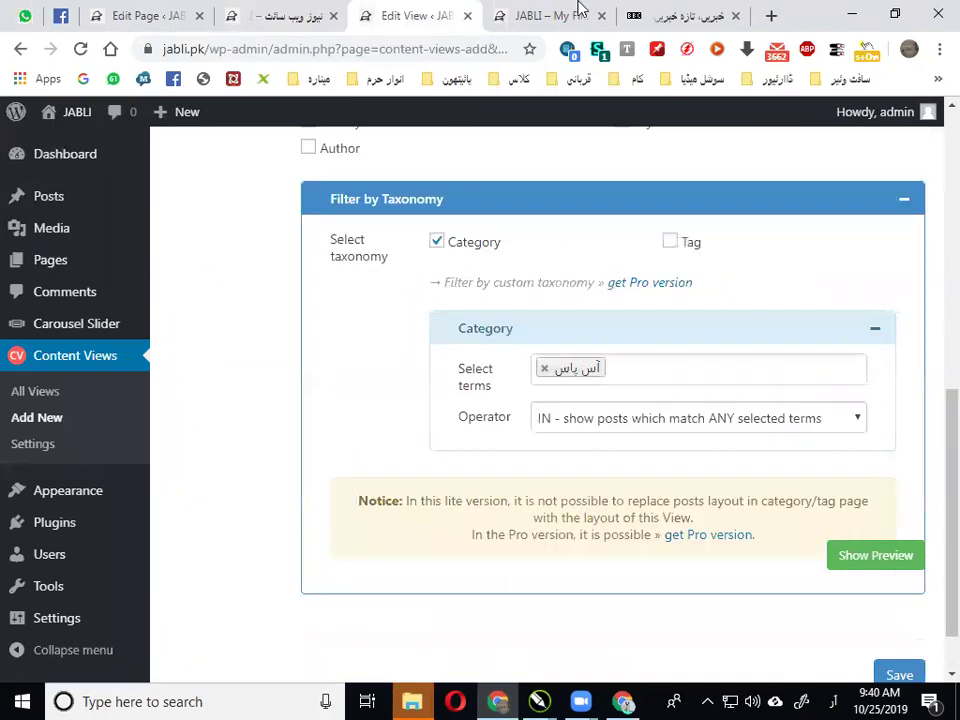
{"action": "left_click", "coordinate": [578, 12]}
{"action": "scroll", "coordinate": [260, 420], "scroll_direction": "down", "scroll_amount": 2}
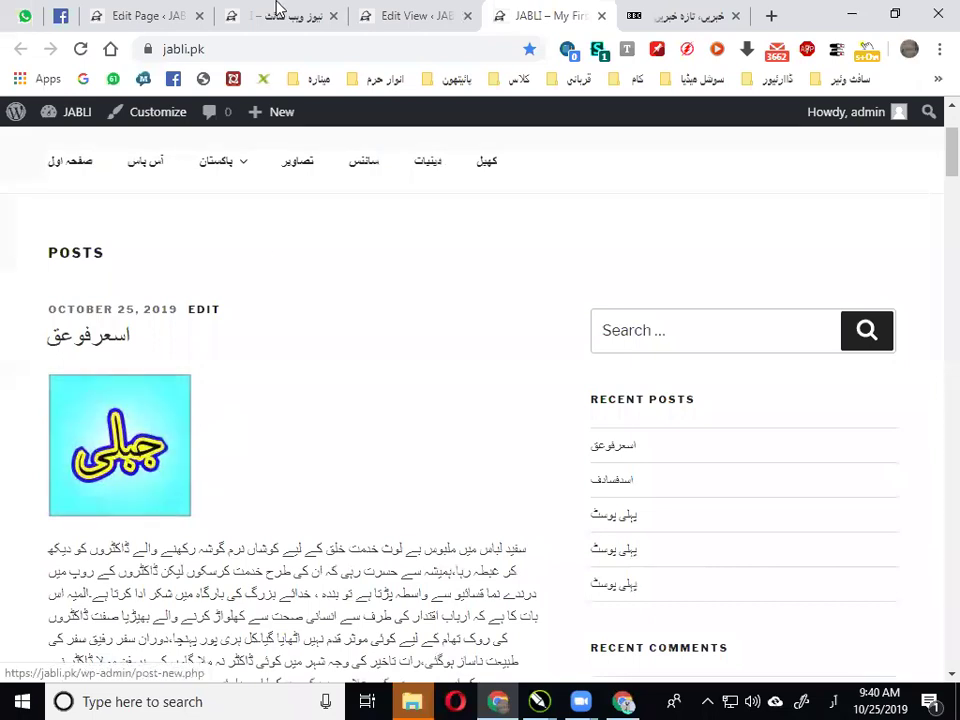
{"action": "left_click", "coordinate": [280, 14]}
{"action": "scroll", "coordinate": [107, 300], "scroll_direction": "up", "scroll_amount": 10}
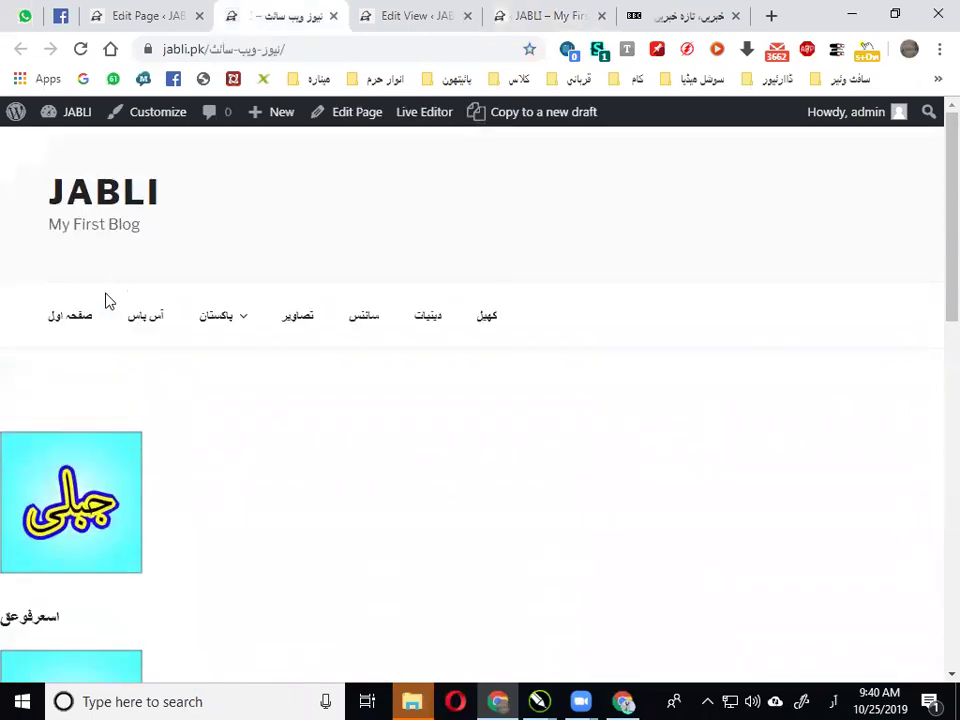
{"action": "left_click", "coordinate": [166, 12]}
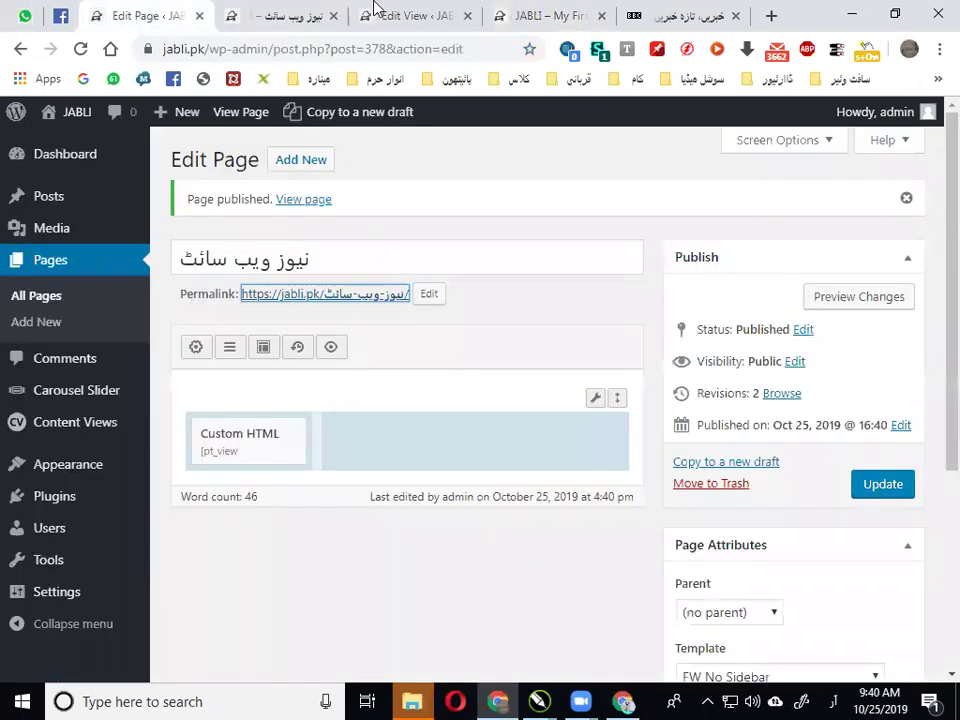
{"action": "left_click", "coordinate": [388, 10]}
{"action": "scroll", "coordinate": [424, 322], "scroll_direction": "up", "scroll_amount": 6}
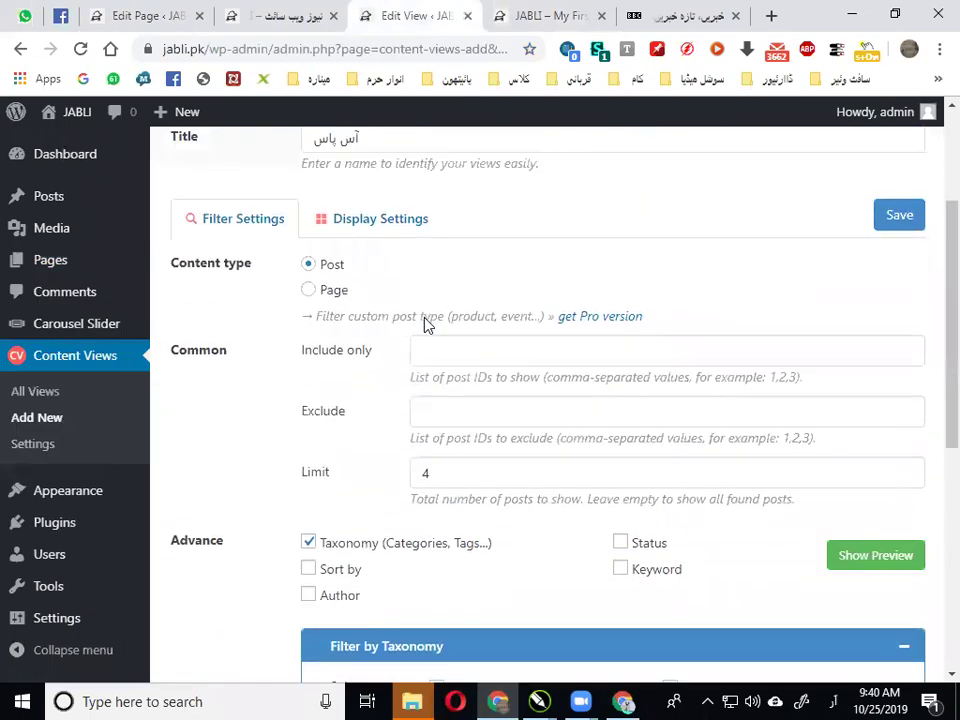
{"action": "scroll", "coordinate": [424, 322], "scroll_direction": "down", "scroll_amount": 3}
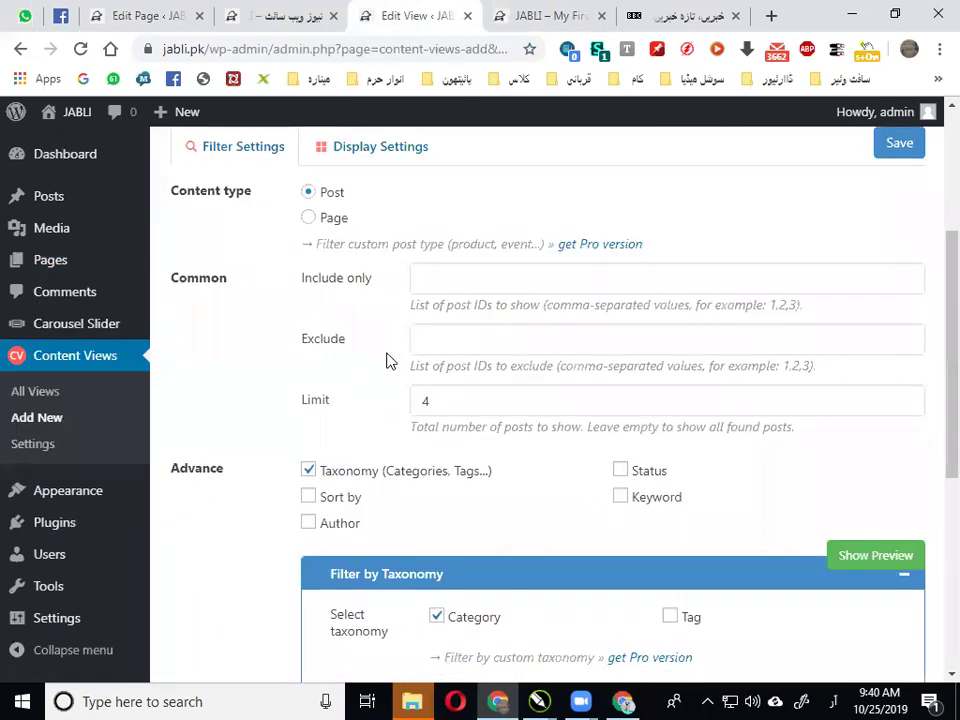
{"action": "scroll", "coordinate": [388, 360], "scroll_direction": "up", "scroll_amount": 1}
In the view's Display Settings, keep the thumbnail size at Medium (300 × 300)
{"action": "left_click", "coordinate": [338, 245]}
{"action": "scroll", "coordinate": [371, 343], "scroll_direction": "down", "scroll_amount": 5}
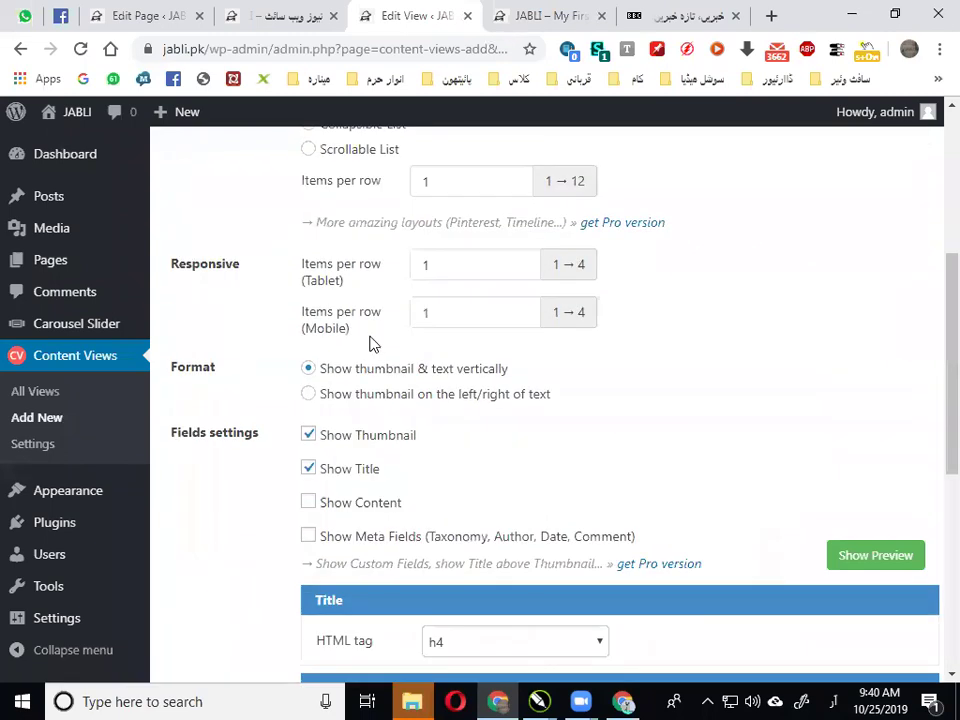
{"action": "left_click", "coordinate": [487, 455]}
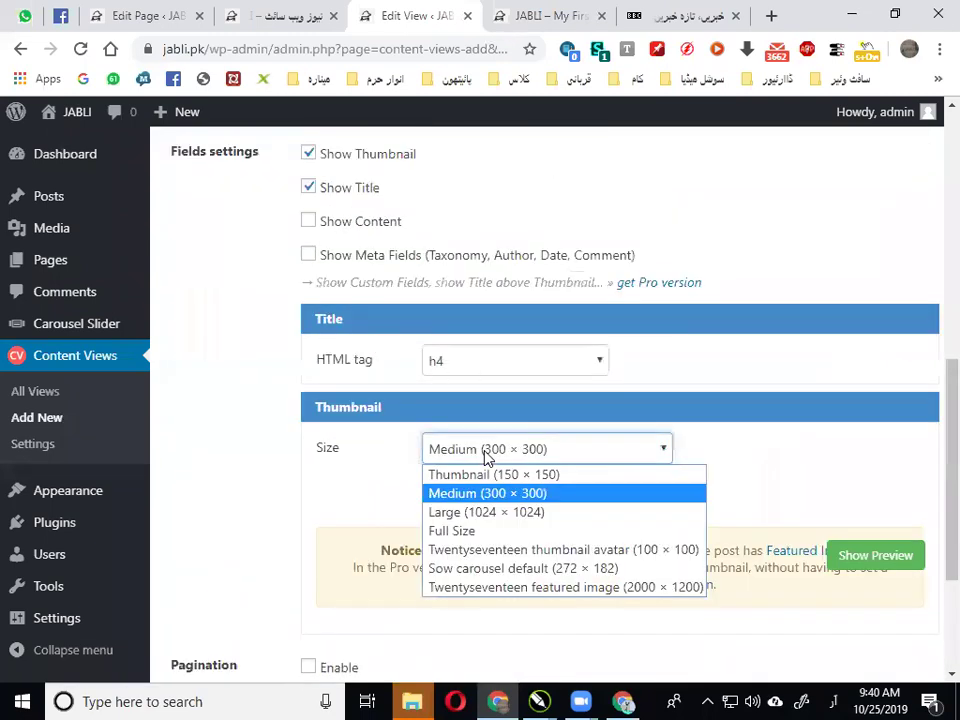
{"action": "left_click", "coordinate": [490, 455]}
{"action": "left_click", "coordinate": [490, 455]}
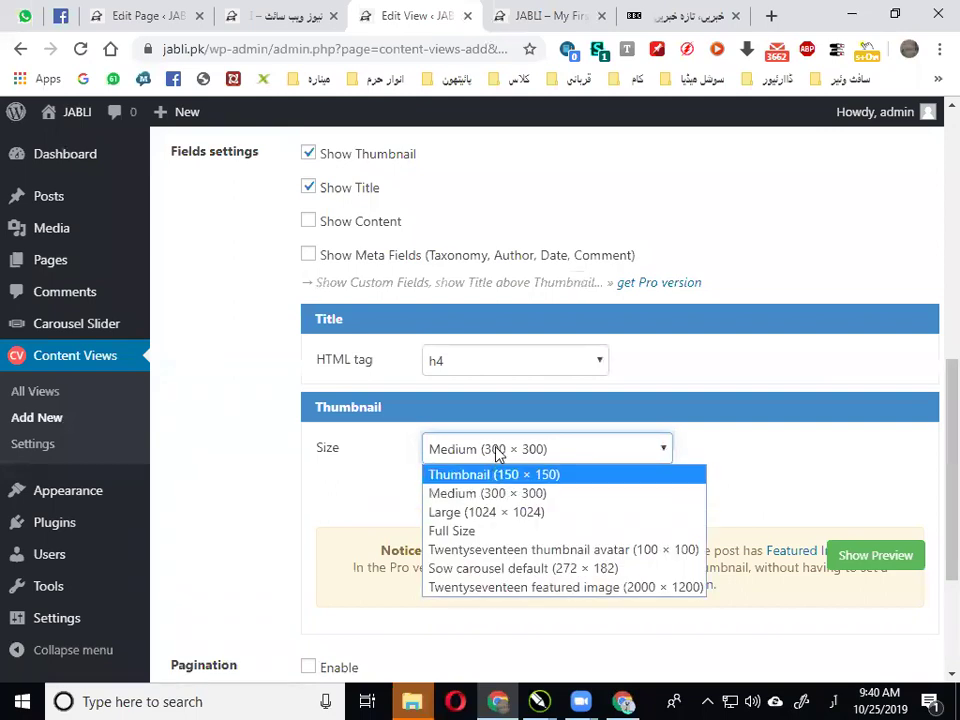
{"action": "left_click", "coordinate": [379, 486]}
{"action": "scroll", "coordinate": [409, 451], "scroll_direction": "down", "scroll_amount": 2}
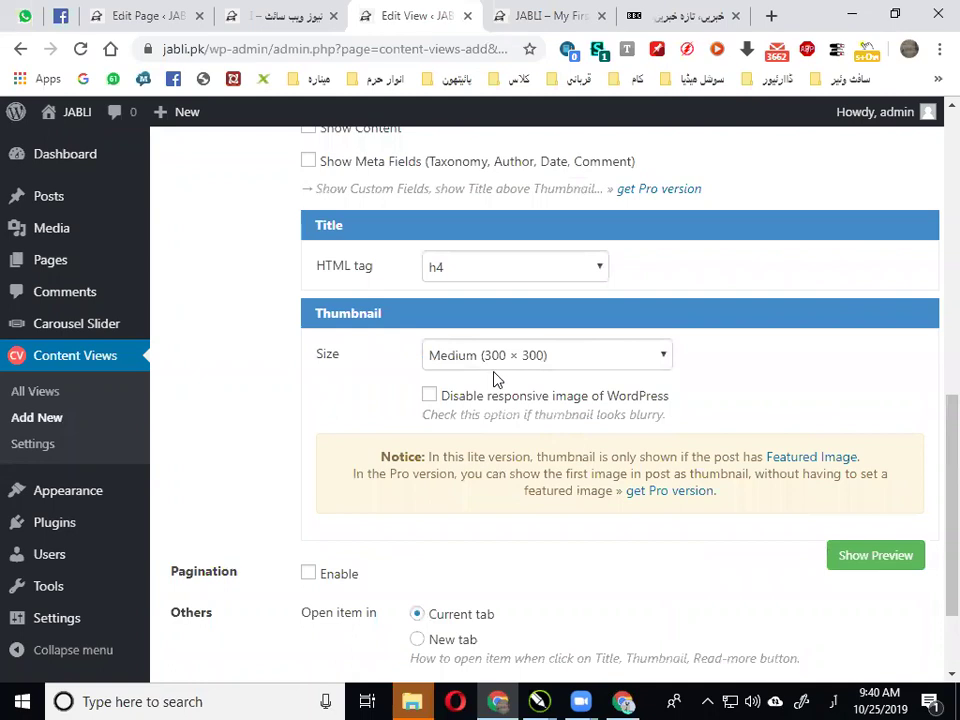
{"action": "scroll", "coordinate": [493, 378], "scroll_direction": "down", "scroll_amount": 3}
{"action": "scroll", "coordinate": [494, 377], "scroll_direction": "up", "scroll_amount": 4}
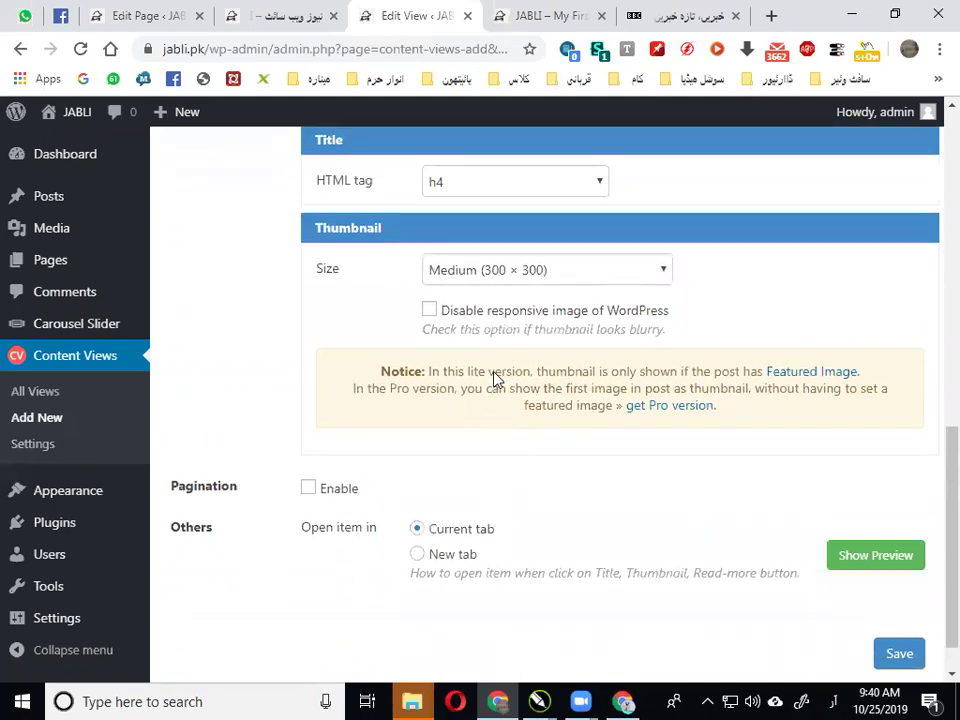
{"action": "scroll", "coordinate": [494, 378], "scroll_direction": "up", "scroll_amount": 5}
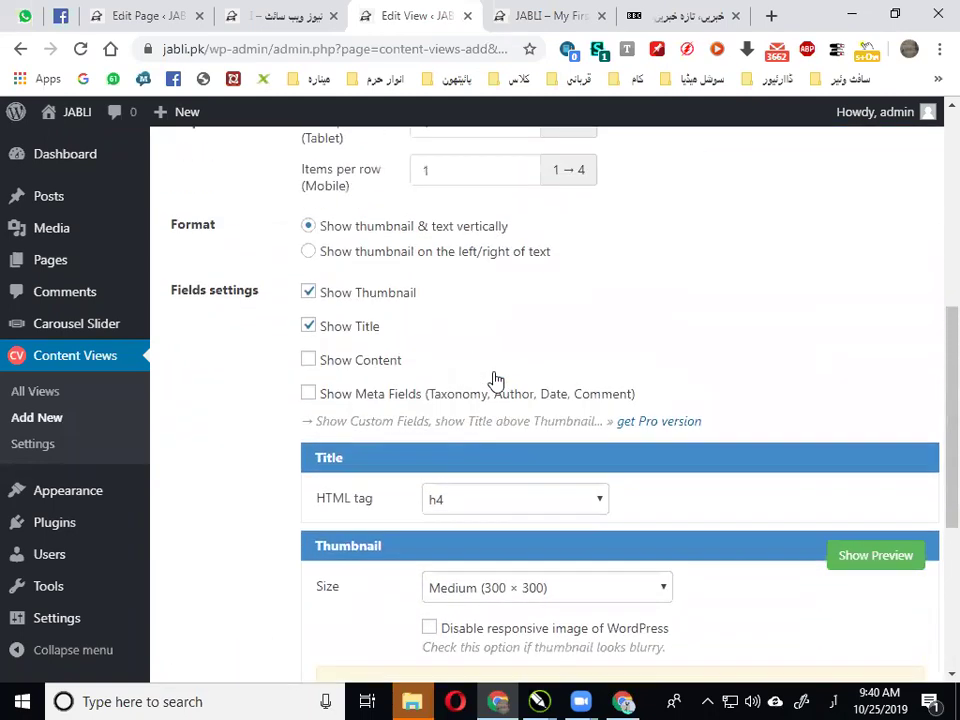
{"action": "scroll", "coordinate": [494, 376], "scroll_direction": "up", "scroll_amount": 4}
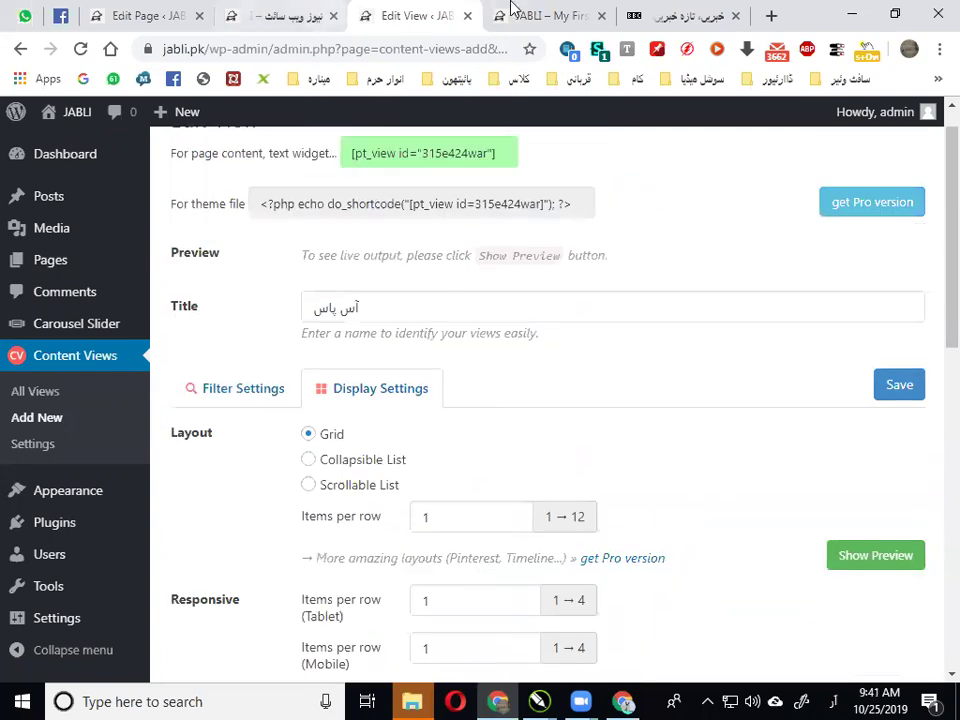
Recheck the site's front page and the news page, then return to the view editor
{"action": "left_click", "coordinate": [511, 8]}
{"action": "left_click", "coordinate": [400, 14]}
{"action": "left_click", "coordinate": [160, 15]}
{"action": "left_click", "coordinate": [270, 8]}
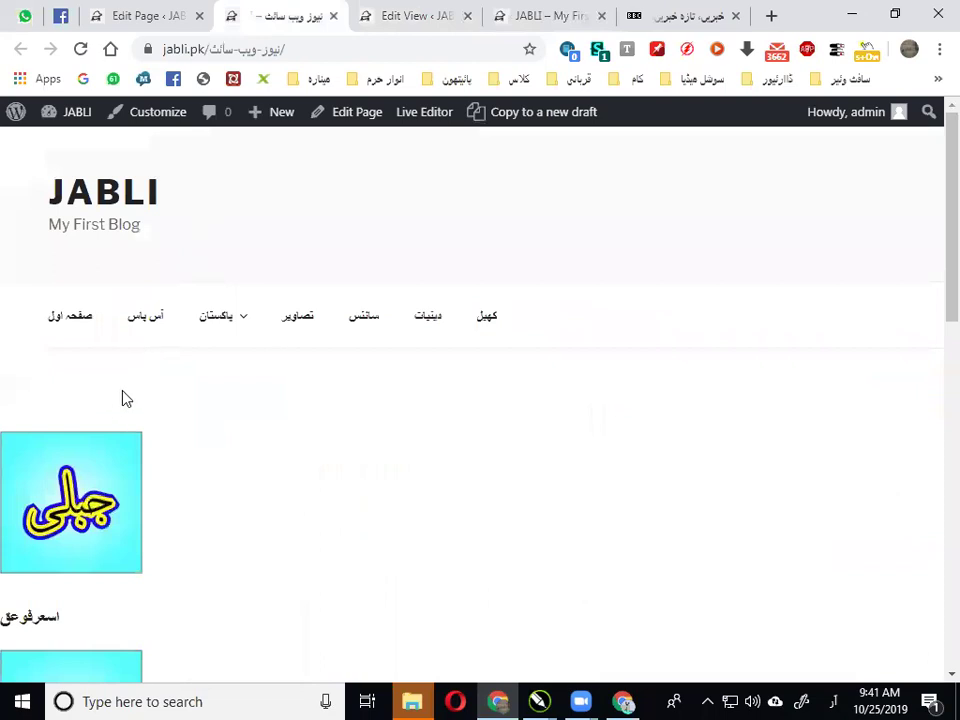
{"action": "scroll", "coordinate": [122, 398], "scroll_direction": "down", "scroll_amount": 1}
{"action": "left_click", "coordinate": [394, 8]}
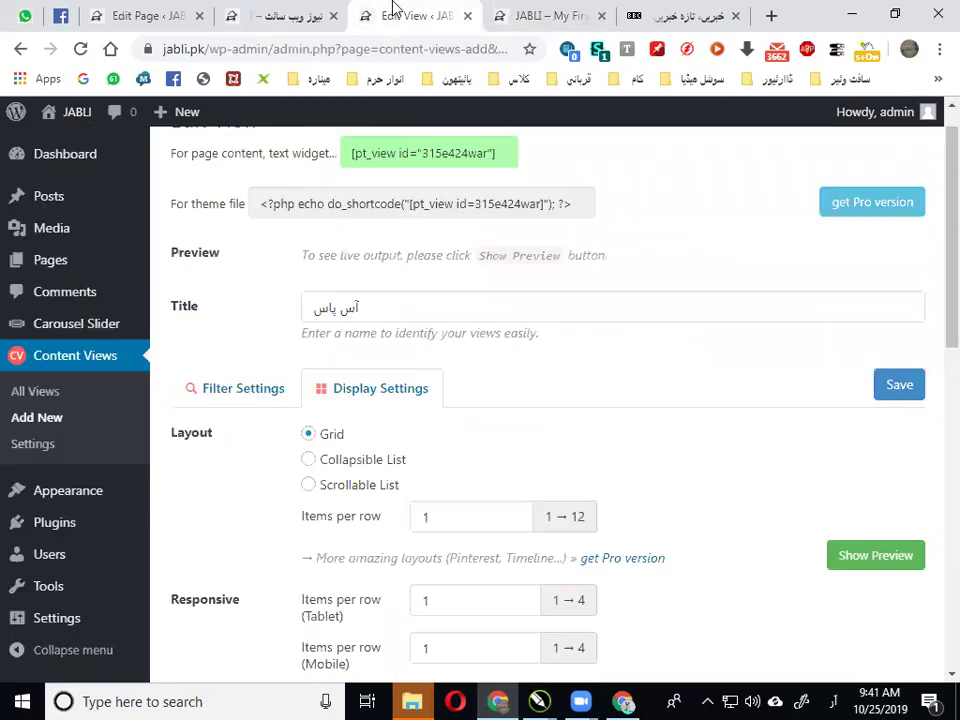
{"action": "scroll", "coordinate": [420, 289], "scroll_direction": "down", "scroll_amount": 2}
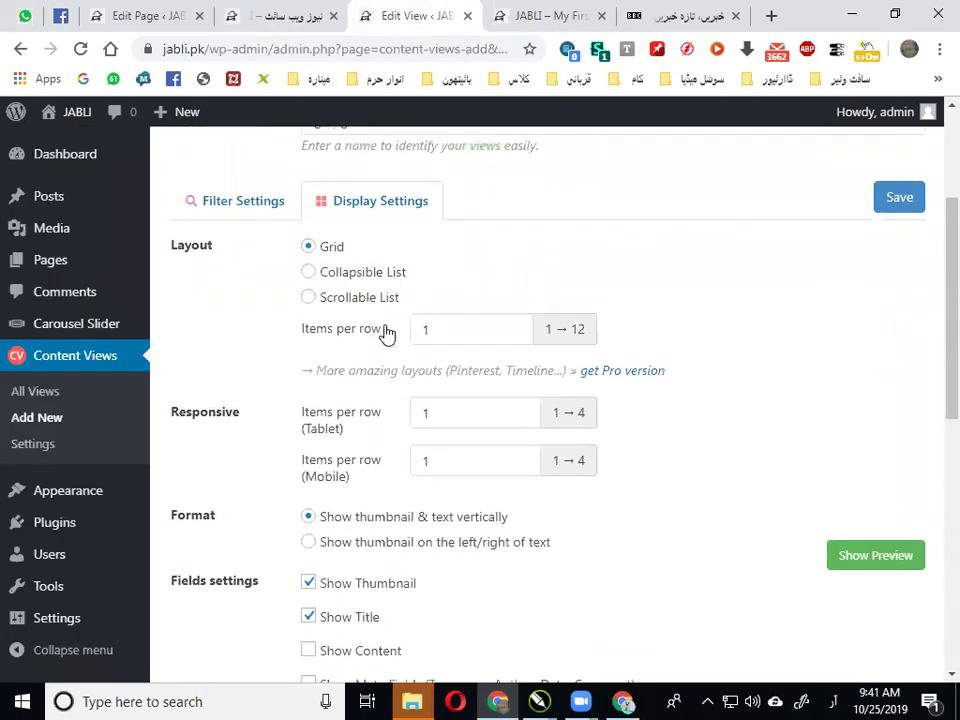
{"action": "scroll", "coordinate": [386, 333], "scroll_direction": "down", "scroll_amount": 2}
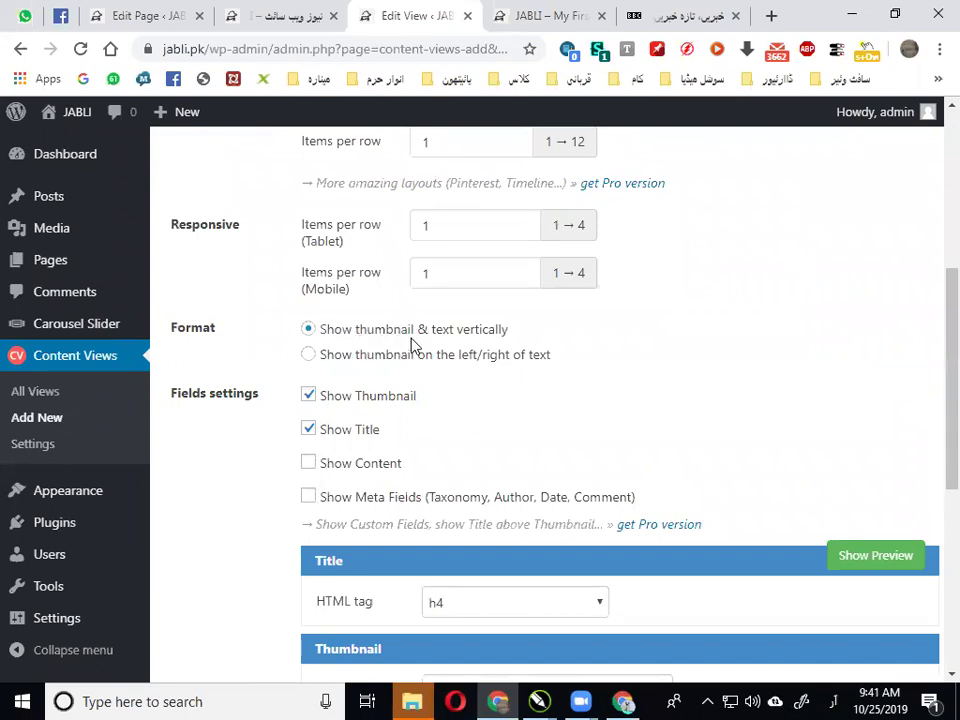
Show each post's thumbnail beside the text, positioned on the right
{"action": "left_click", "coordinate": [345, 362]}
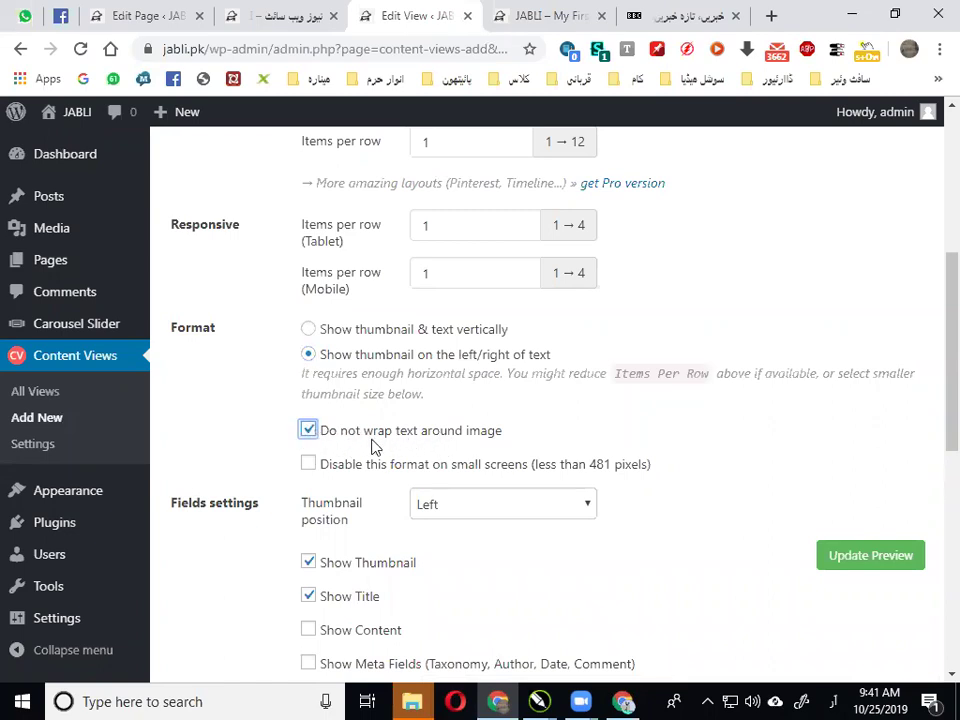
{"action": "scroll", "coordinate": [375, 445], "scroll_direction": "down", "scroll_amount": 1}
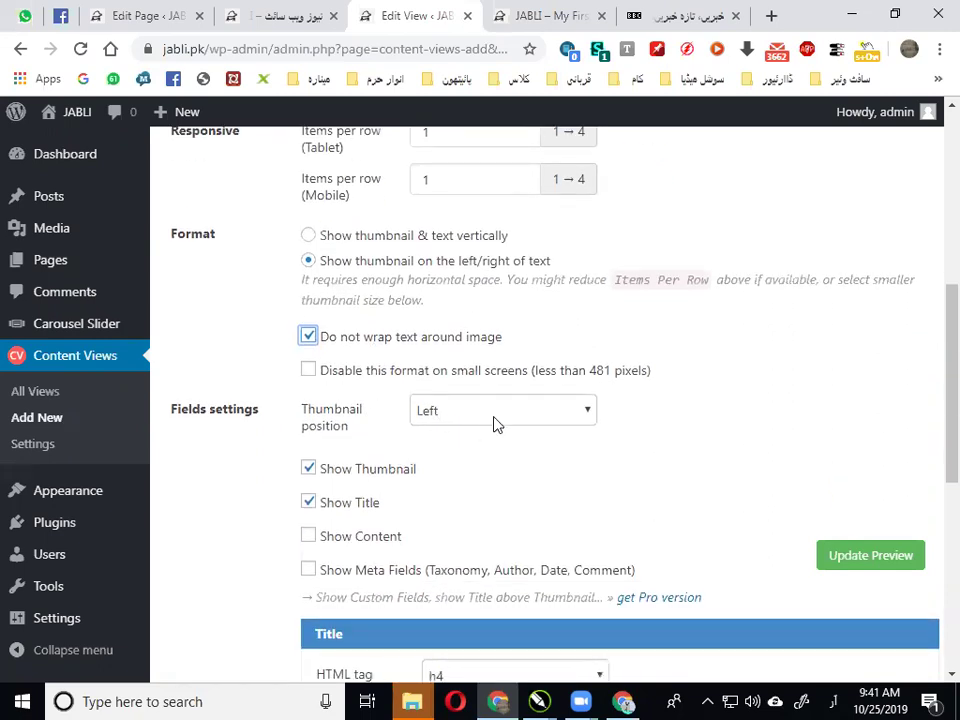
{"action": "left_click", "coordinate": [493, 420]}
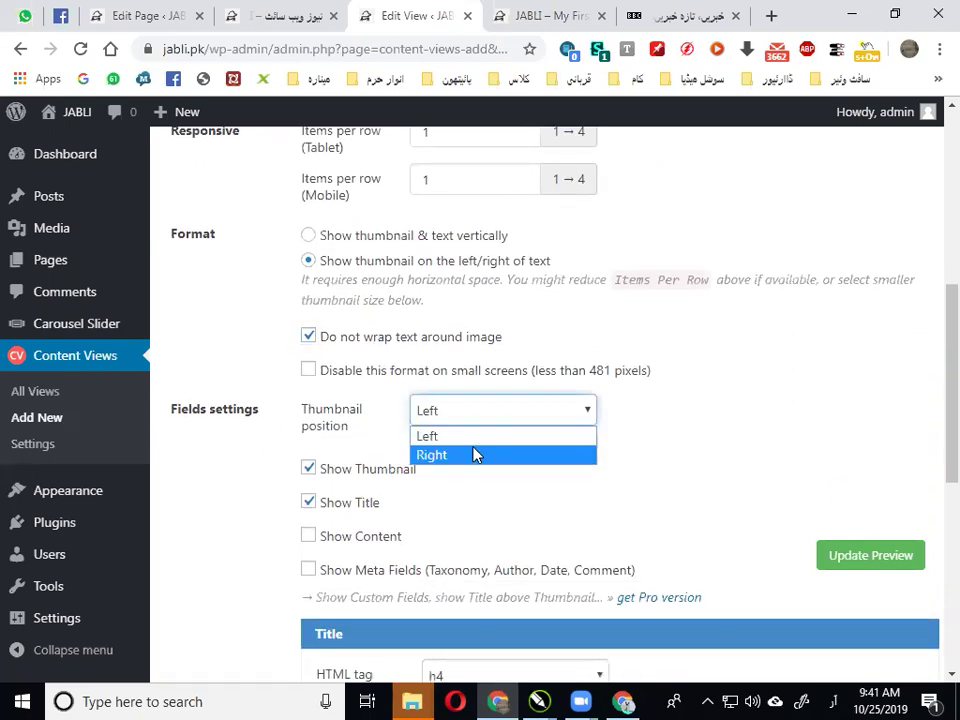
{"action": "left_click", "coordinate": [475, 455]}
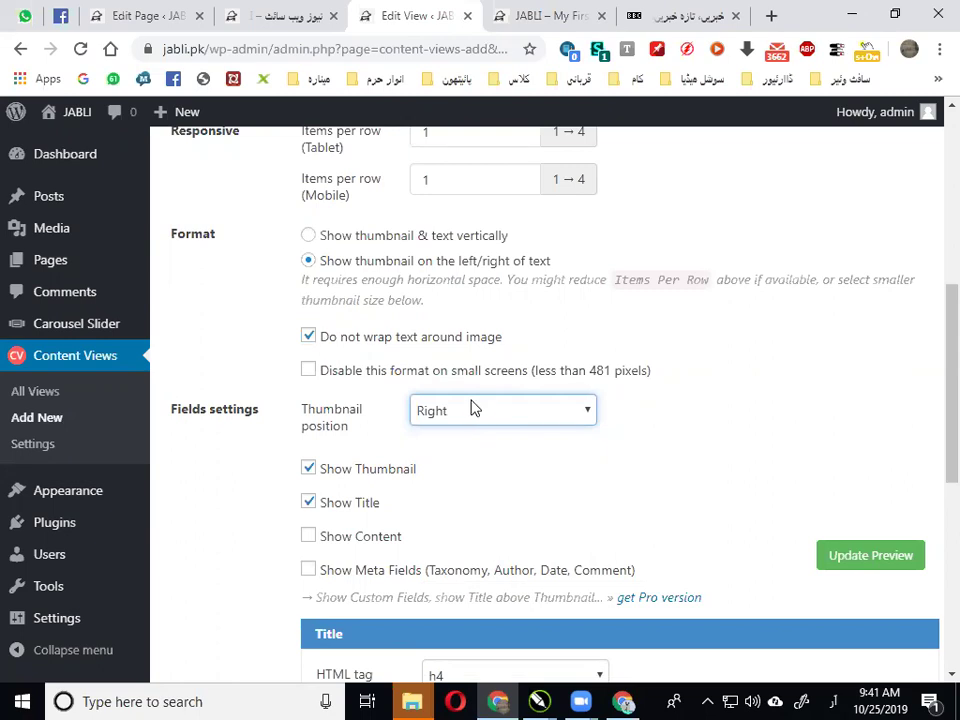
Turn Show Content back on and set the excerpt length to 50 words
{"action": "scroll", "coordinate": [375, 476], "scroll_direction": "down", "scroll_amount": 1}
{"action": "left_click", "coordinate": [358, 451]}
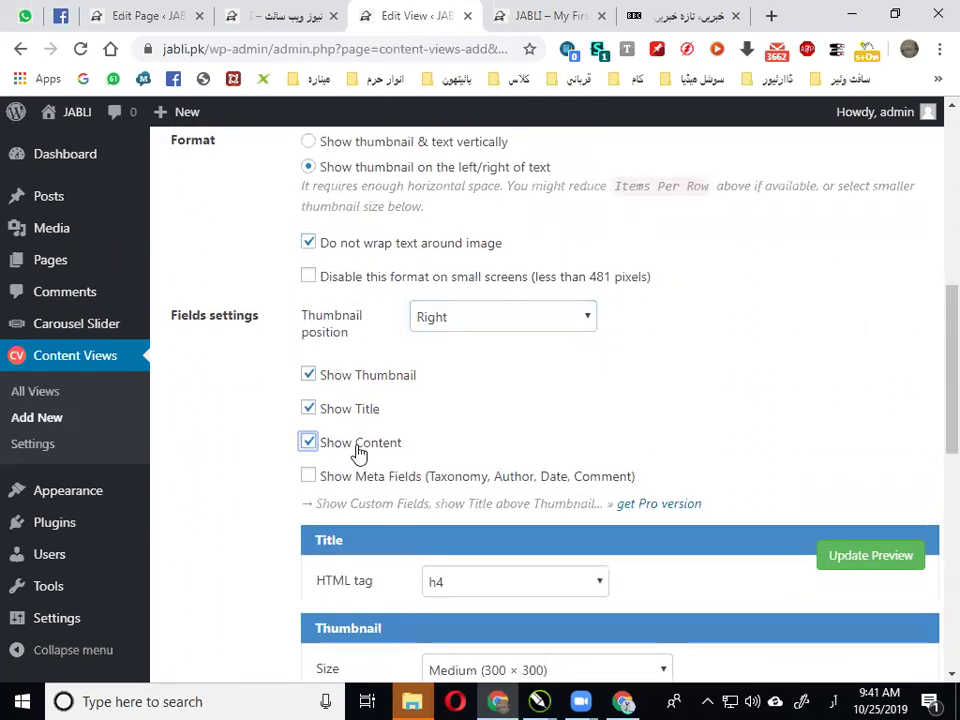
{"action": "scroll", "coordinate": [358, 453], "scroll_direction": "down", "scroll_amount": 2}
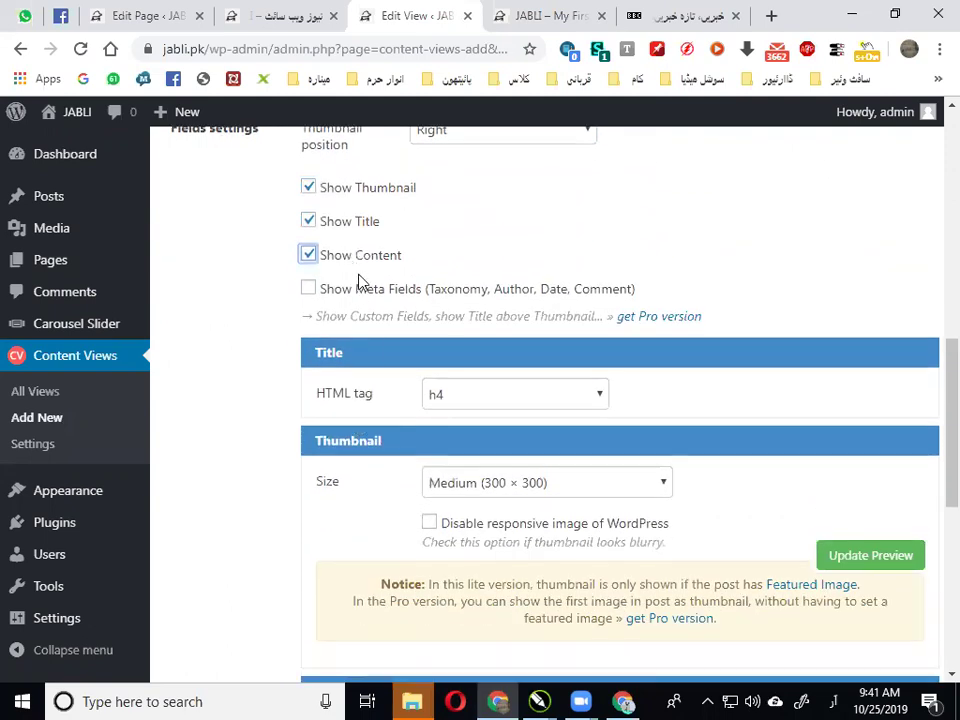
{"action": "scroll", "coordinate": [360, 272], "scroll_direction": "down", "scroll_amount": 2}
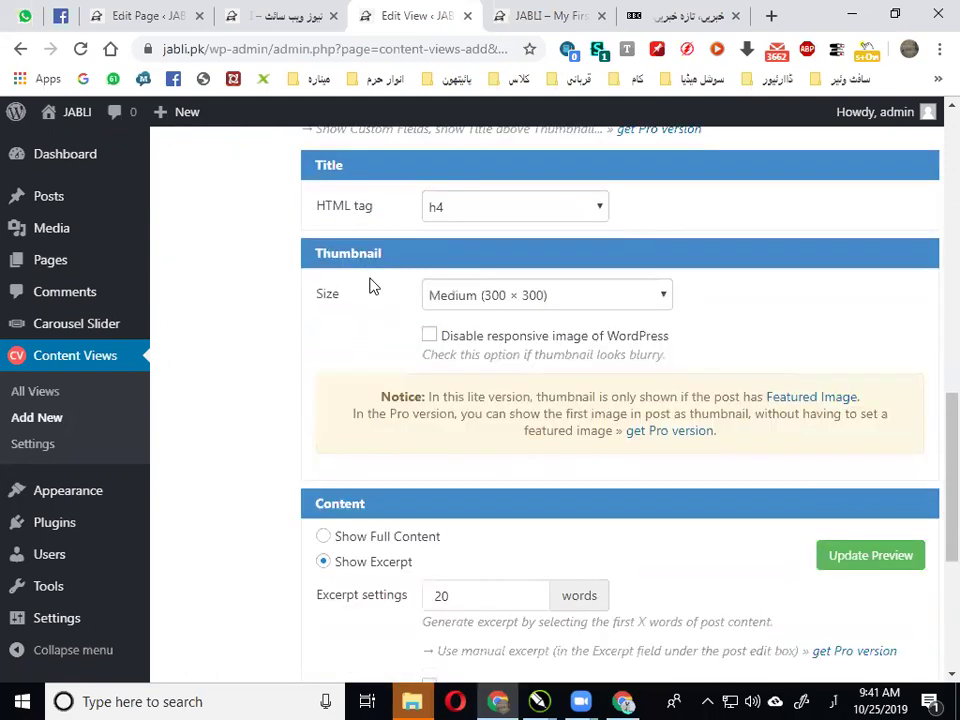
{"action": "scroll", "coordinate": [371, 281], "scroll_direction": "down", "scroll_amount": 2}
{"action": "scroll", "coordinate": [373, 340], "scroll_direction": "up", "scroll_amount": 5}
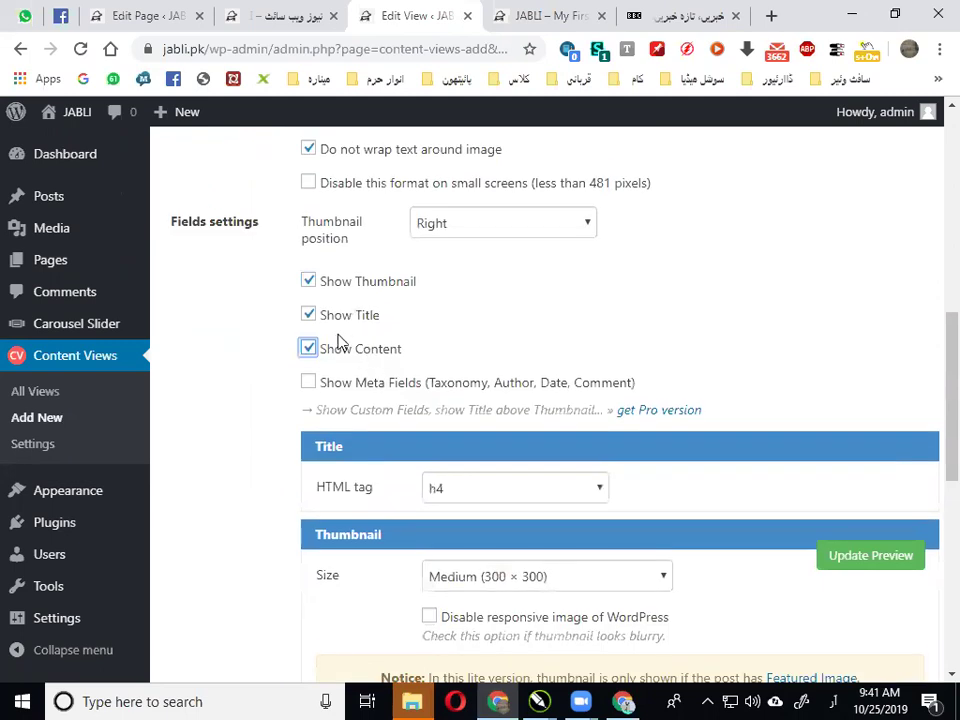
{"action": "scroll", "coordinate": [366, 358], "scroll_direction": "down", "scroll_amount": 5}
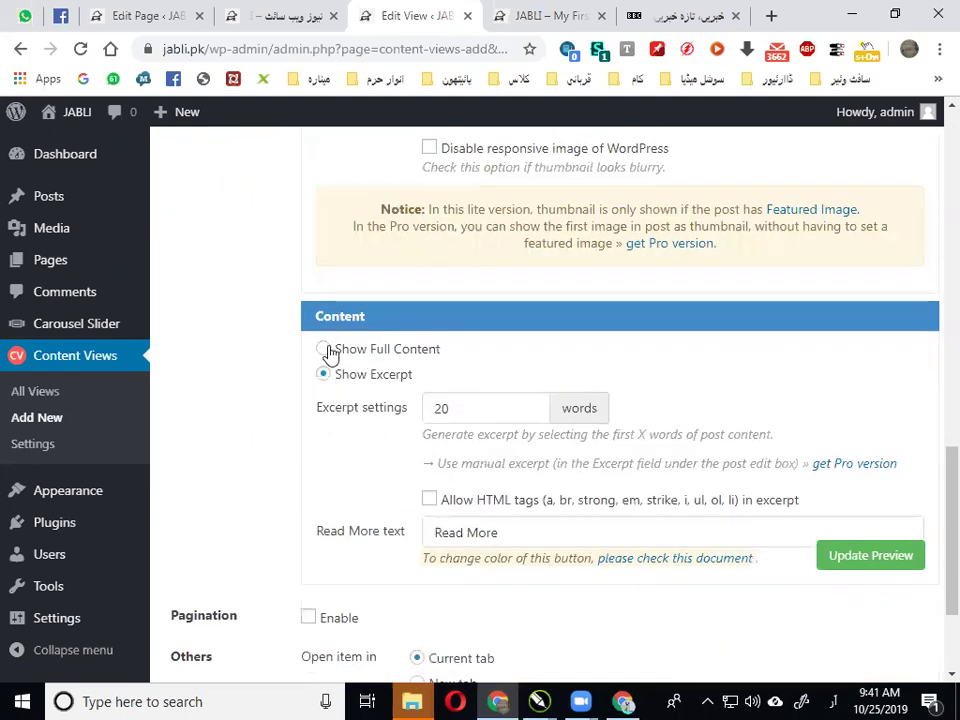
{"action": "left_click", "coordinate": [442, 410]}
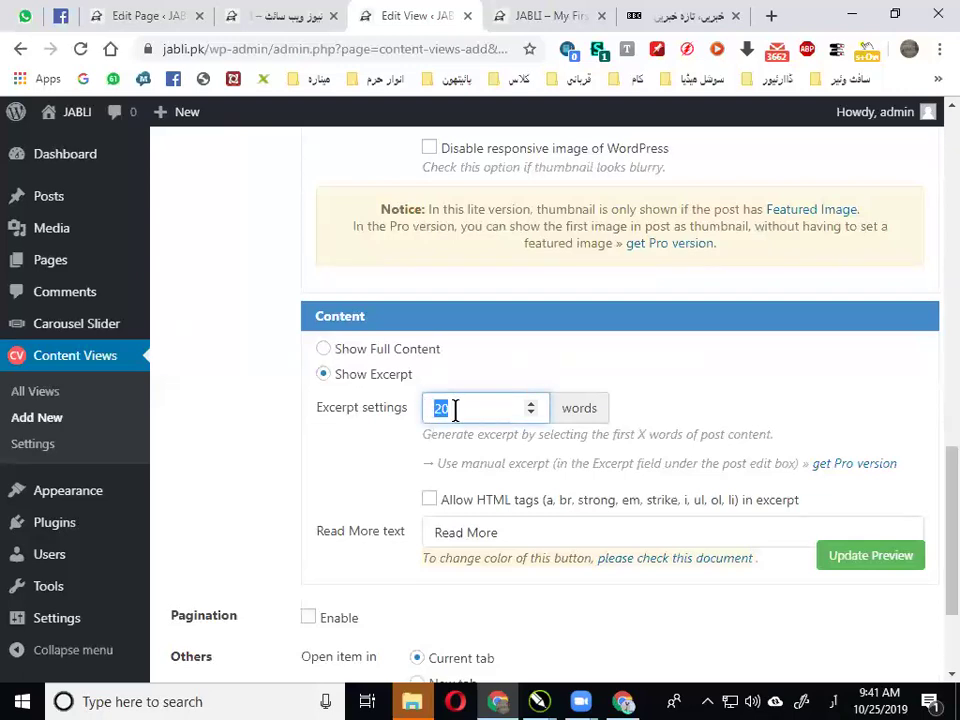
{"action": "type", "text": "50"}
{"action": "scroll", "coordinate": [814, 349], "scroll_direction": "up", "scroll_amount": 10}
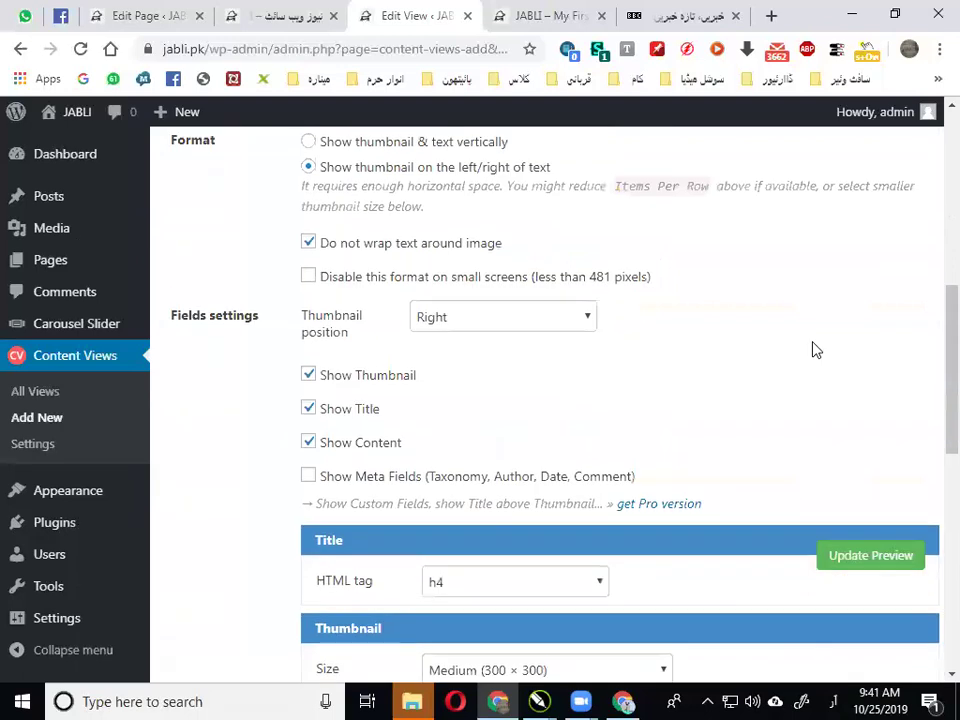
Save the آس پاس view and reload the live news page to check excerpts, thumbnails and Read More buttons
{"action": "left_click", "coordinate": [889, 301]}
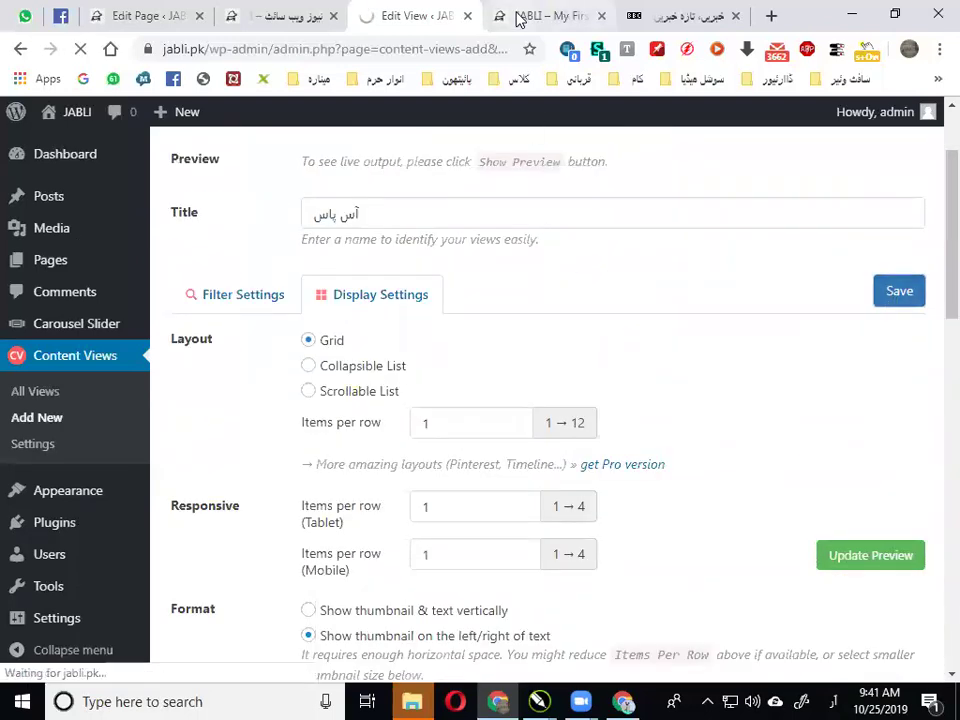
{"action": "left_click", "coordinate": [306, 12]}
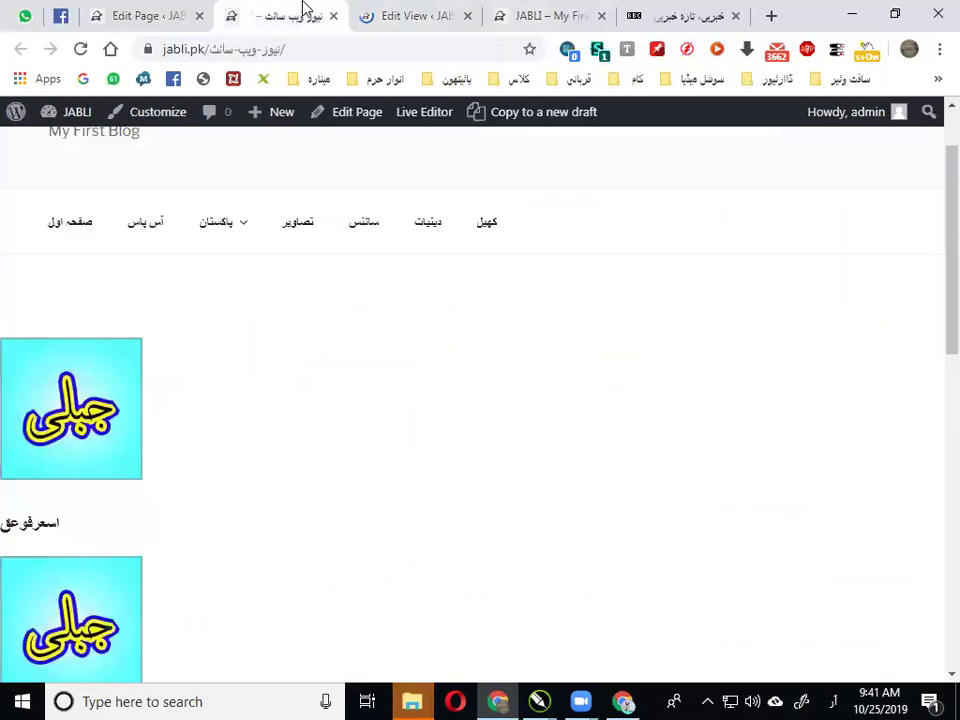
{"action": "left_click", "coordinate": [80, 49]}
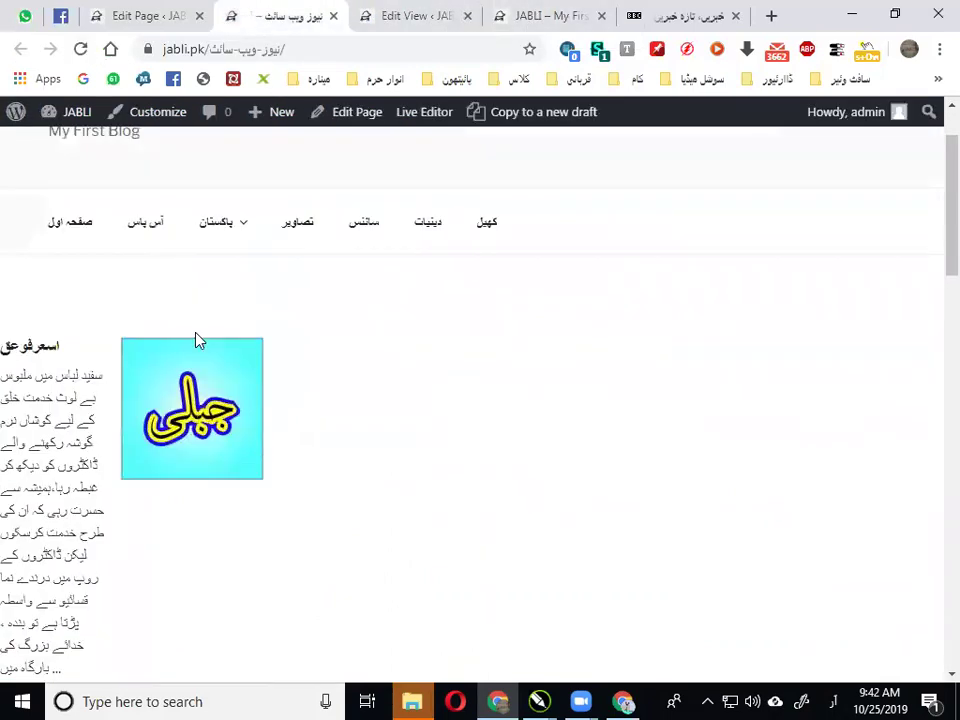
{"action": "scroll", "coordinate": [200, 338], "scroll_direction": "down", "scroll_amount": 3}
{"action": "scroll", "coordinate": [210, 333], "scroll_direction": "up", "scroll_amount": 2}
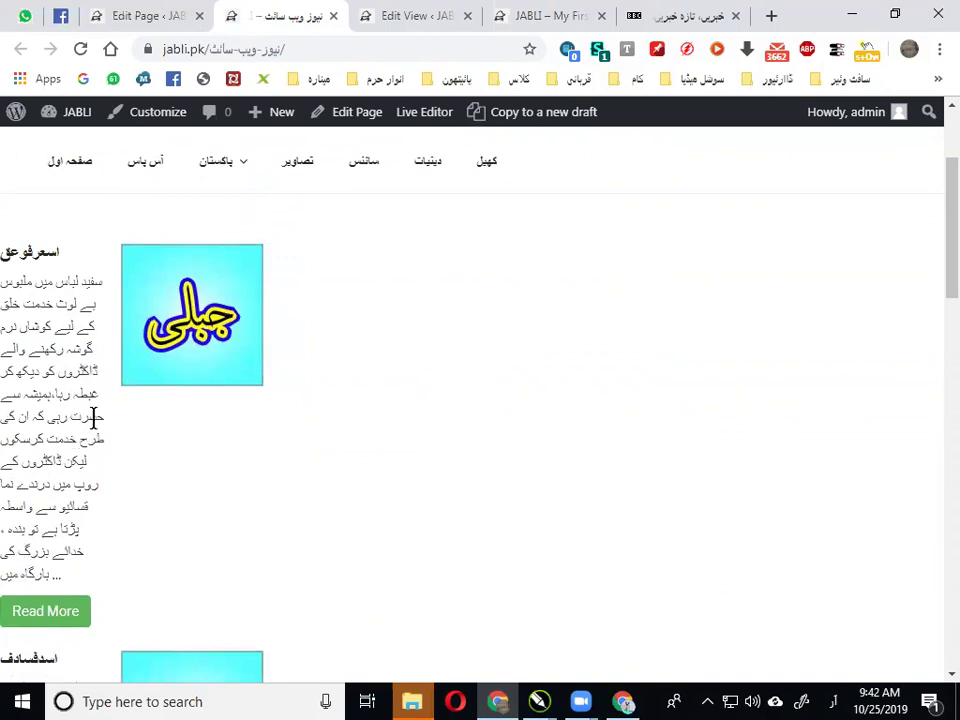
{"action": "scroll", "coordinate": [93, 418], "scroll_direction": "down", "scroll_amount": 3}
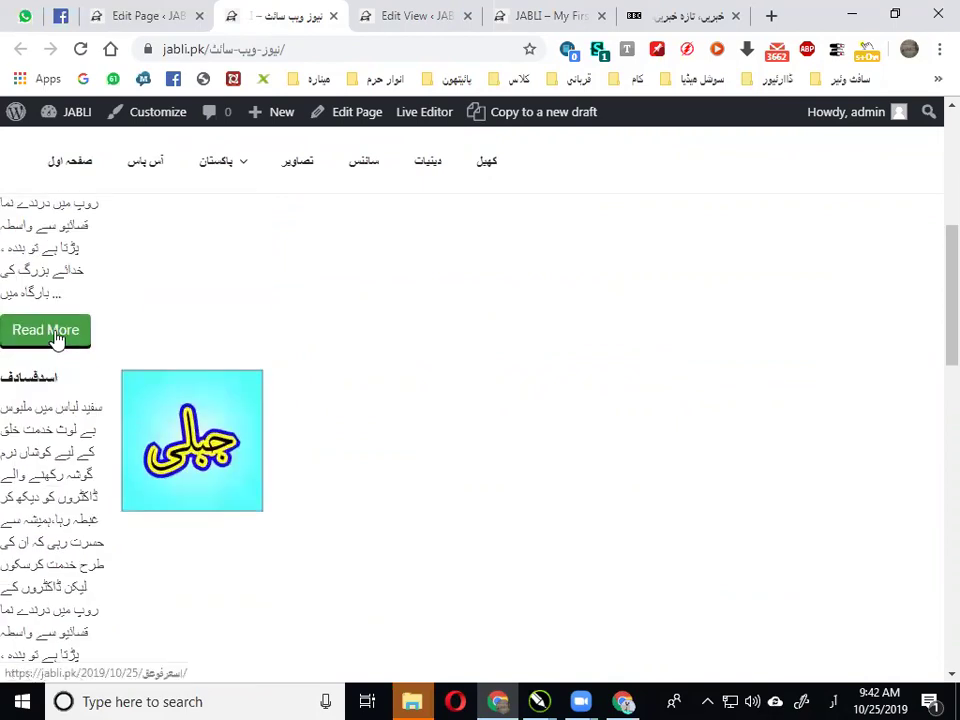
{"action": "left_click", "coordinate": [386, 14]}
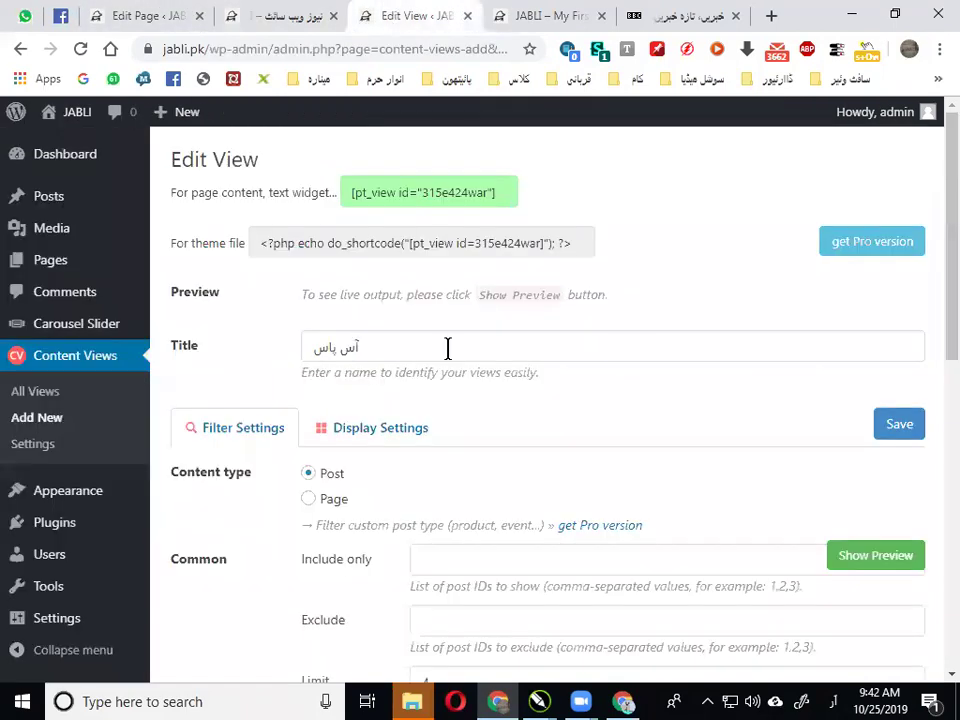
In the آس پاس view's Display Settings, change Thumbnail position from Right to Left
{"action": "scroll", "coordinate": [447, 347], "scroll_direction": "down", "scroll_amount": 7}
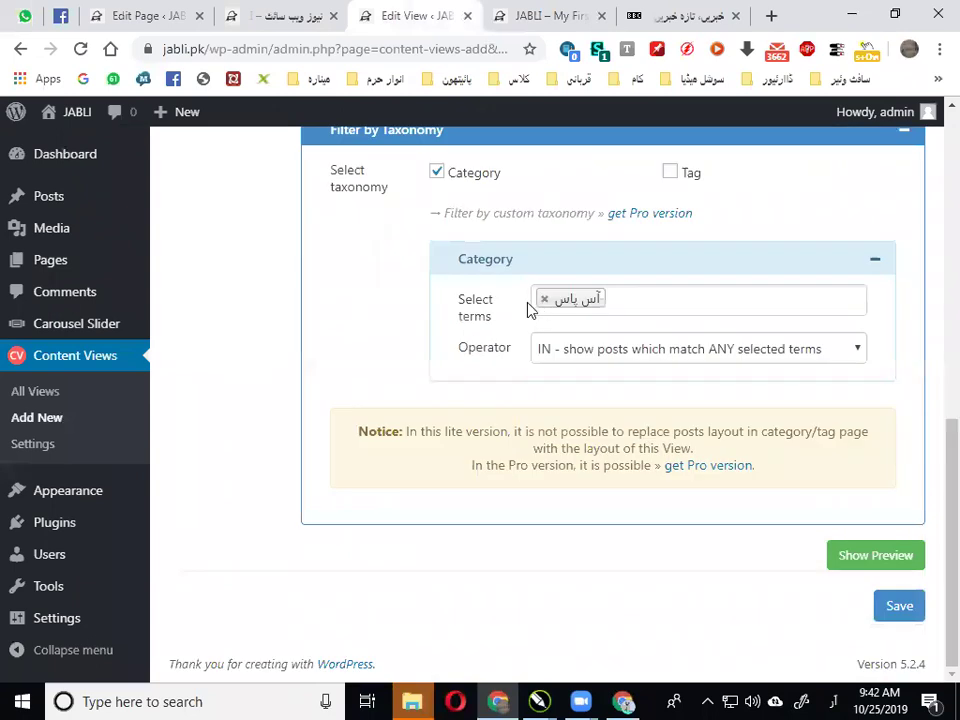
{"action": "scroll", "coordinate": [520, 305], "scroll_direction": "up", "scroll_amount": 7}
{"action": "left_click", "coordinate": [368, 428]}
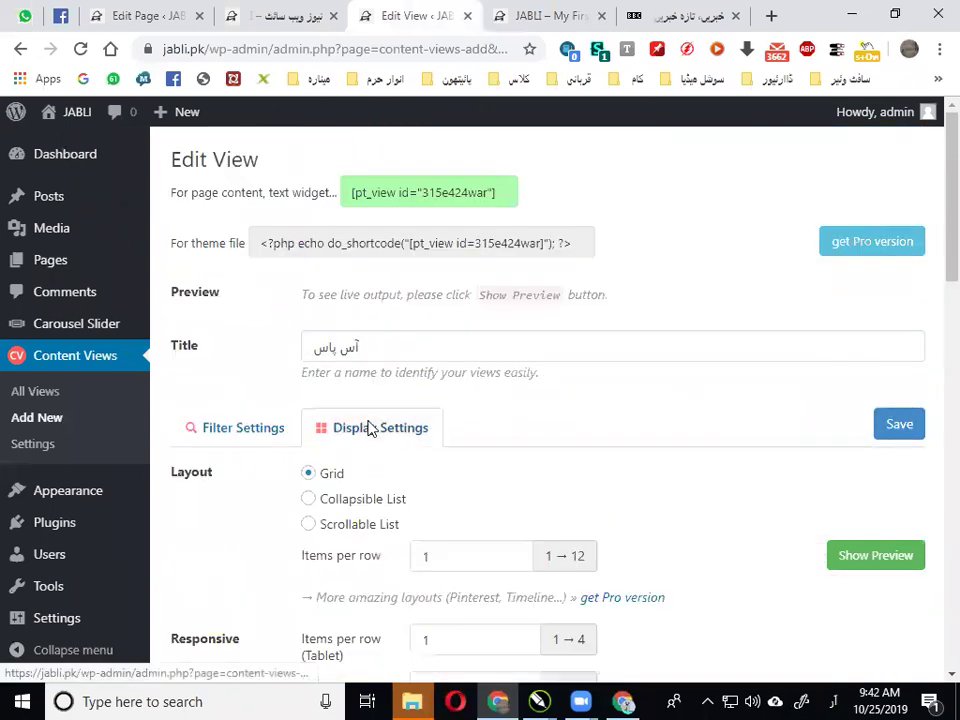
{"action": "scroll", "coordinate": [400, 380], "scroll_direction": "down", "scroll_amount": 7}
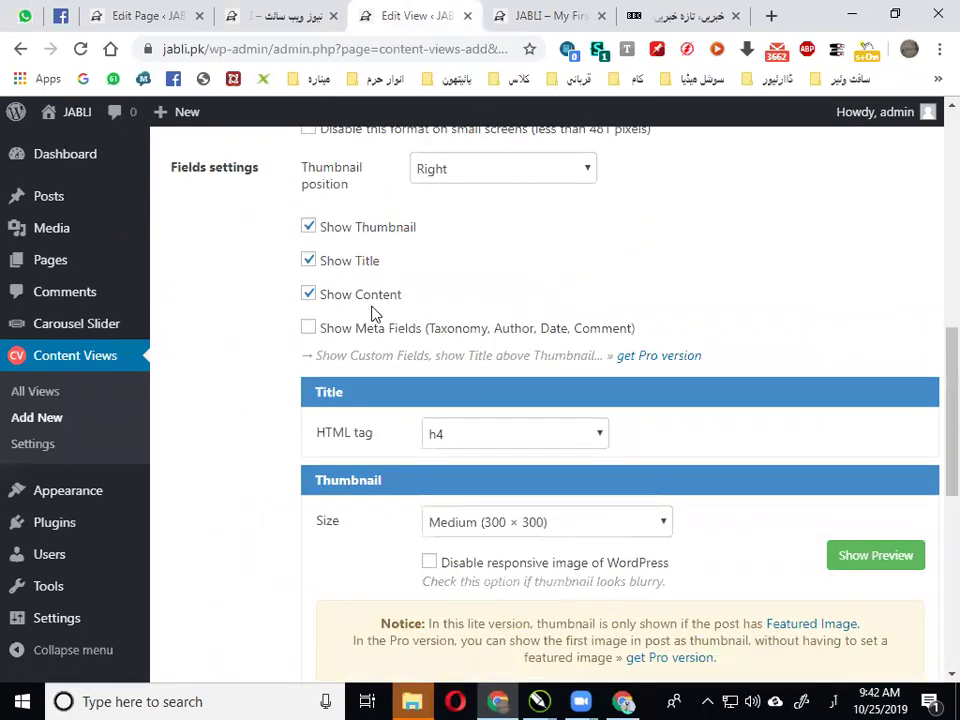
{"action": "scroll", "coordinate": [446, 298], "scroll_direction": "up", "scroll_amount": 2}
{"action": "scroll", "coordinate": [450, 290], "scroll_direction": "down", "scroll_amount": 1}
{"action": "left_click", "coordinate": [472, 266]}
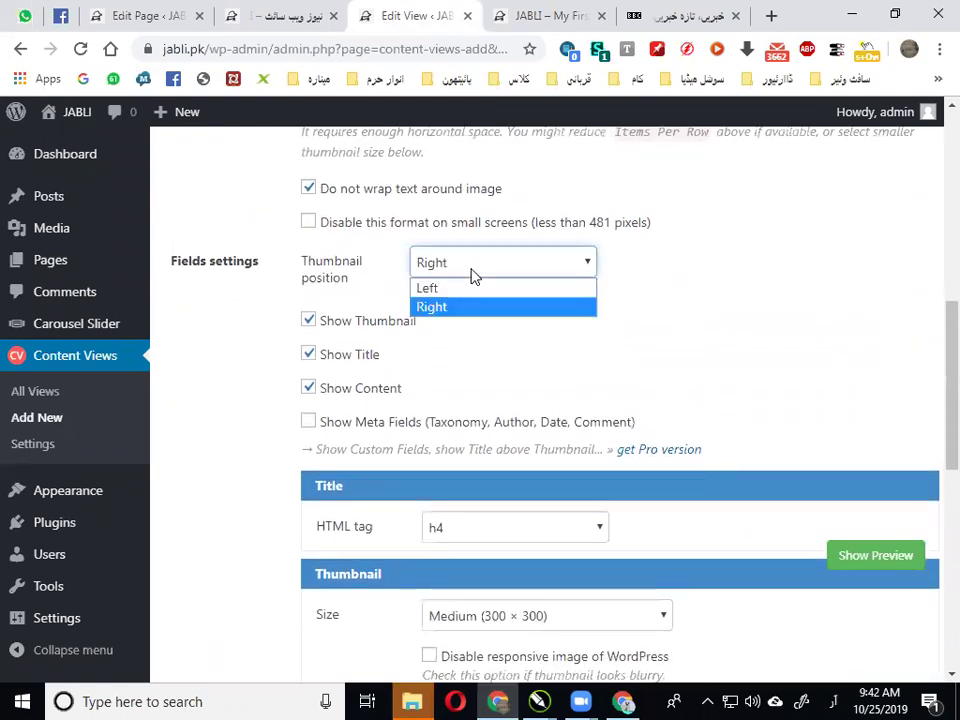
{"action": "left_click", "coordinate": [460, 289]}
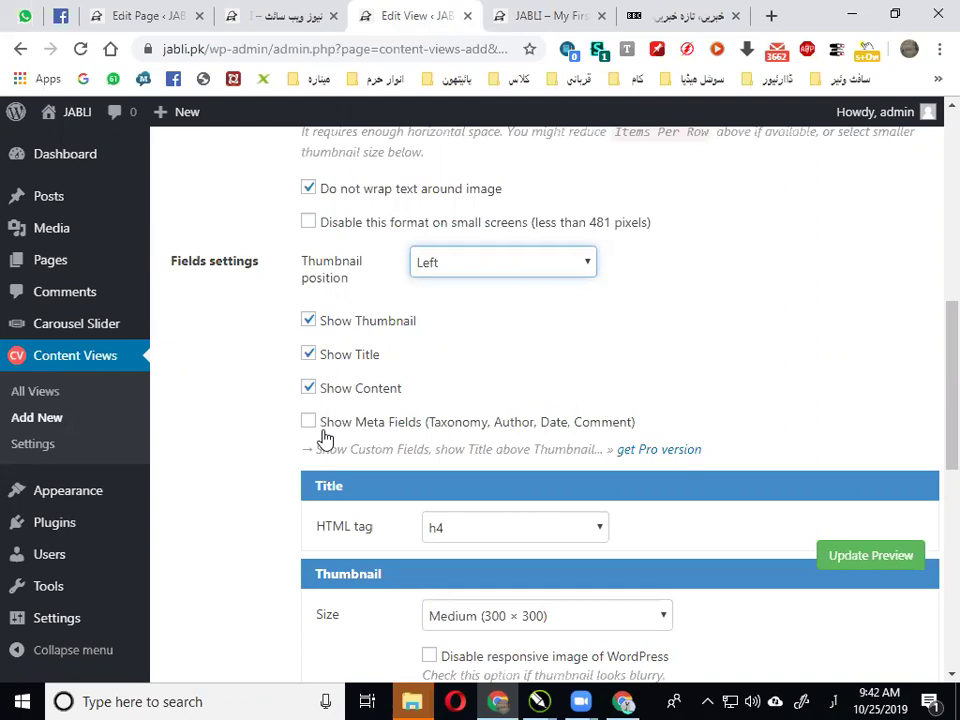
{"action": "scroll", "coordinate": [326, 439], "scroll_direction": "down", "scroll_amount": 2}
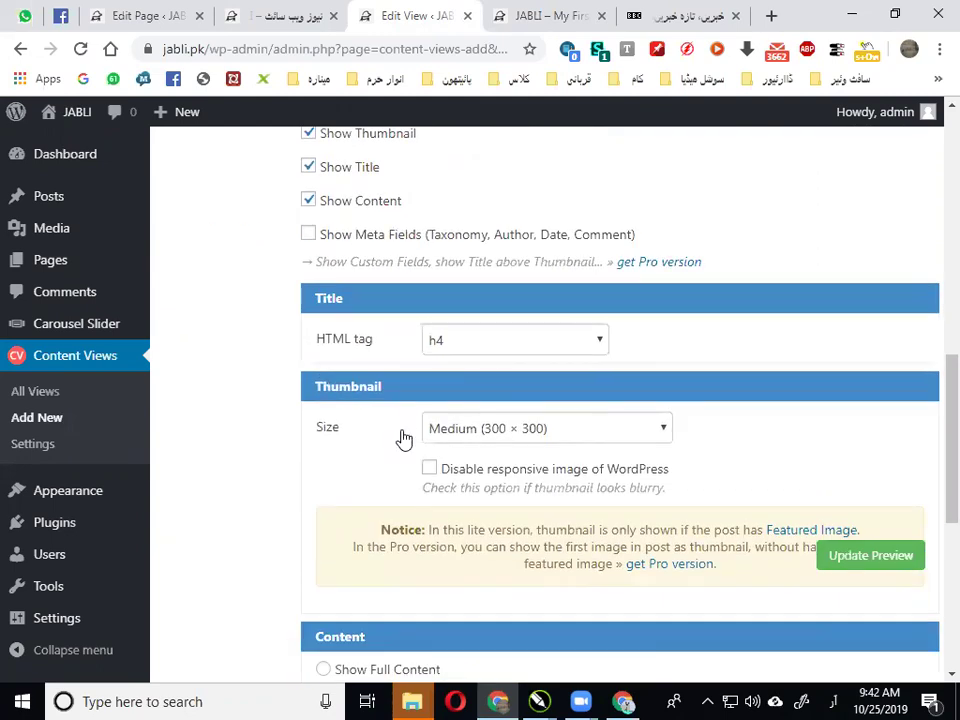
Replace the view's Read More button text with the Urdu مزید پڑھیں
{"action": "scroll", "coordinate": [403, 440], "scroll_direction": "down", "scroll_amount": 3}
{"action": "scroll", "coordinate": [390, 418], "scroll_direction": "down", "scroll_amount": 1}
{"action": "left_click_drag", "start_coordinate": [486, 360], "coordinate": [420, 358]}
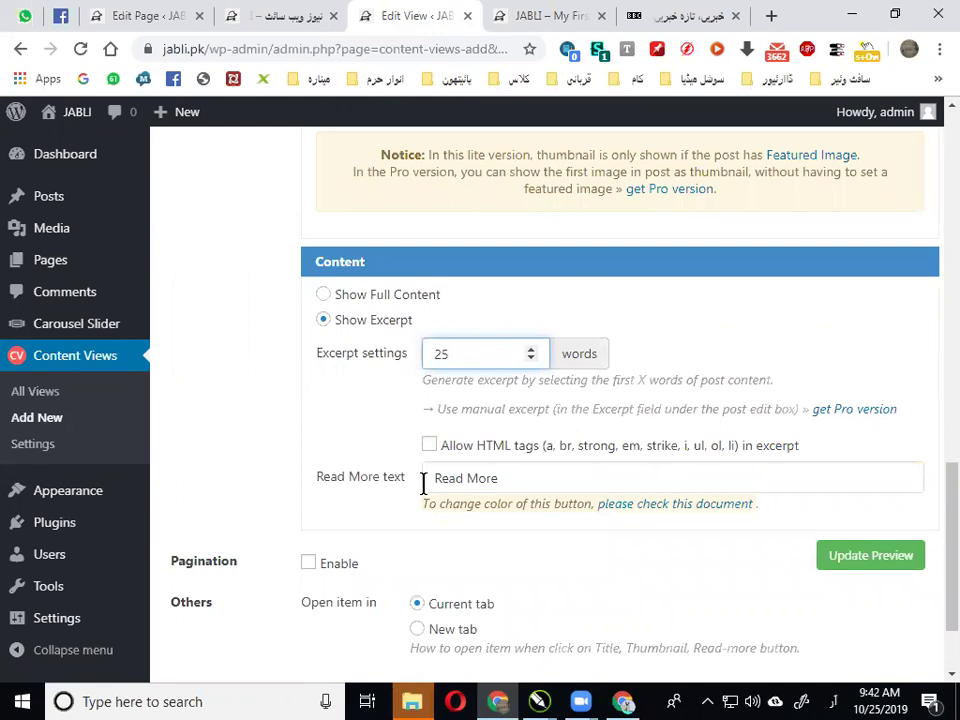
{"action": "scroll", "coordinate": [423, 484], "scroll_direction": "down", "scroll_amount": 1}
{"action": "left_click_drag", "start_coordinate": [502, 386], "coordinate": [420, 390]}
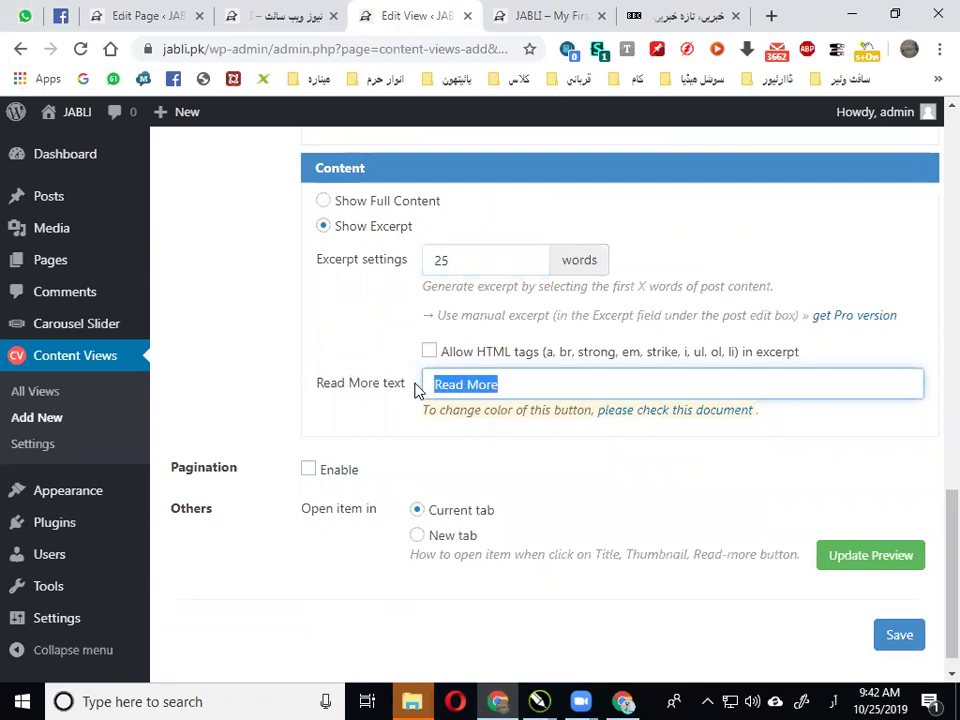
{"action": "type", "text": "مزی"}
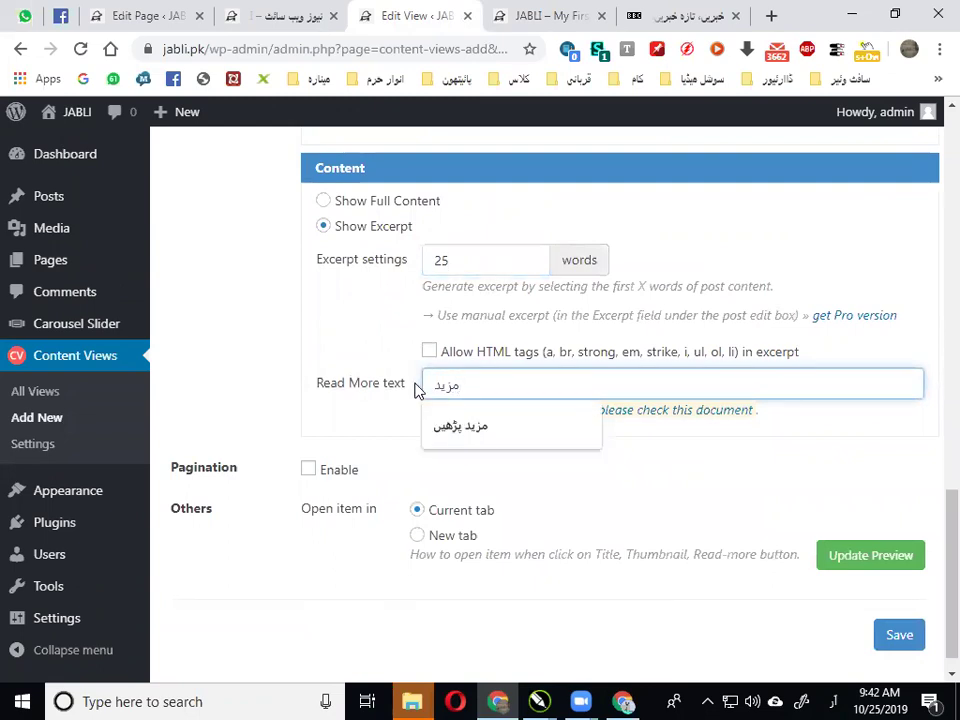
{"action": "type", "text": "د"}
{"action": "left_click", "coordinate": [467, 430]}
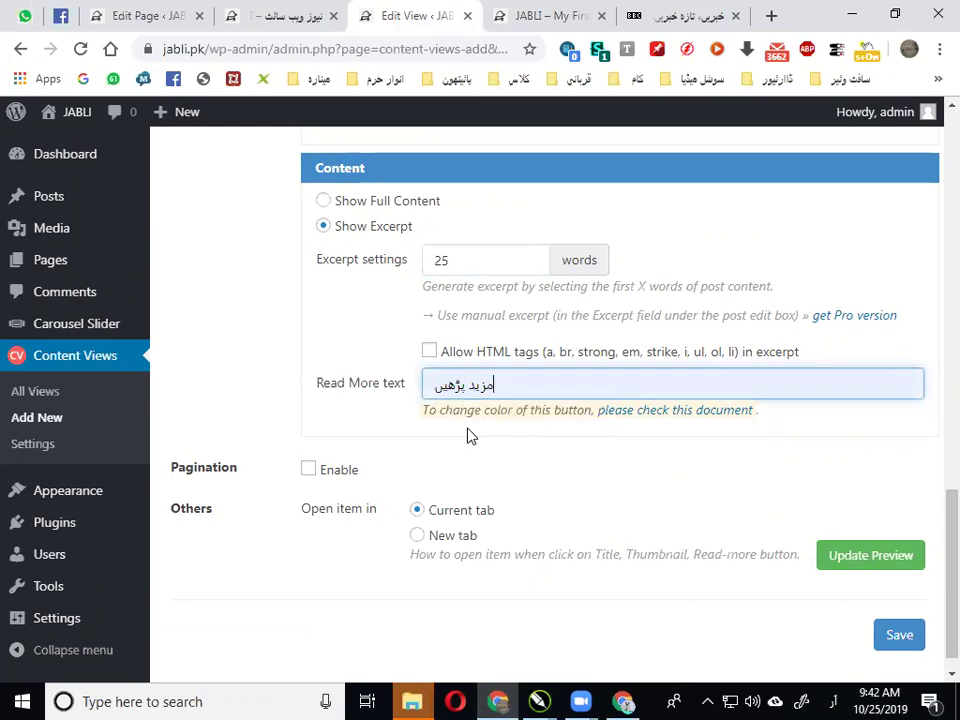
{"action": "scroll", "coordinate": [784, 440], "scroll_direction": "up", "scroll_amount": 15}
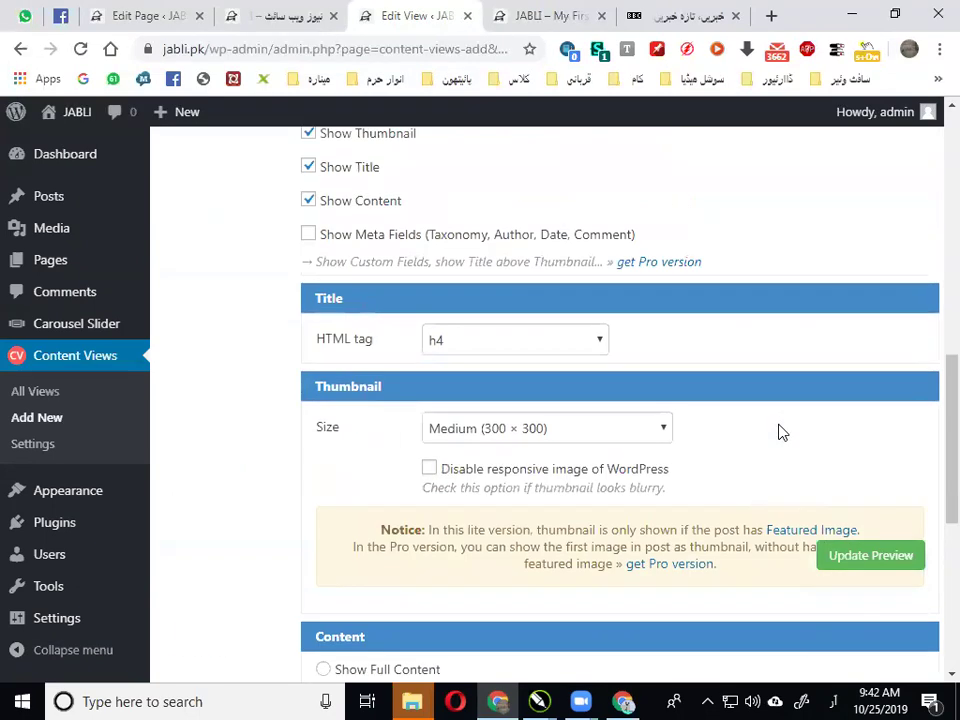
Save the آس پاس view and reload the live news page
{"action": "left_click", "coordinate": [893, 420]}
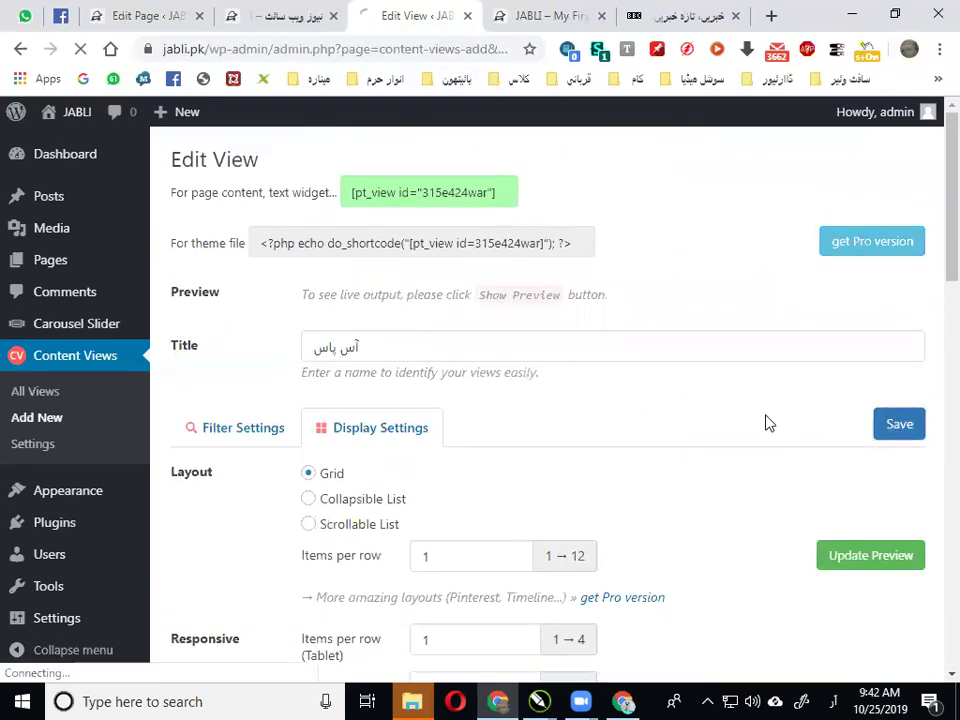
{"action": "left_click", "coordinate": [298, 8]}
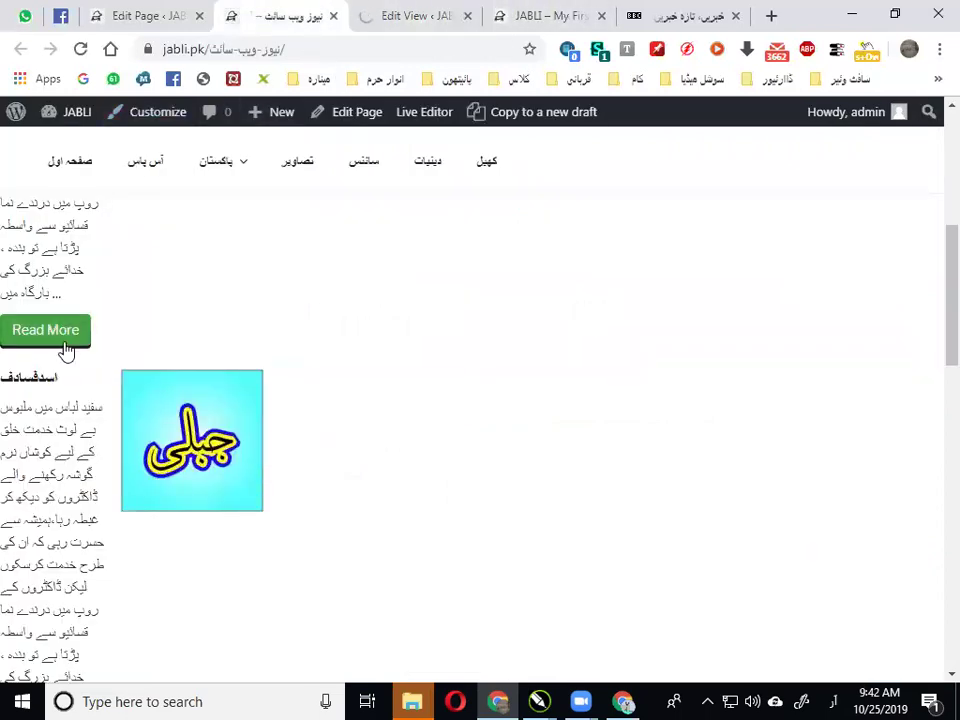
{"action": "scroll", "coordinate": [66, 347], "scroll_direction": "up", "scroll_amount": 3}
{"action": "left_click", "coordinate": [80, 49]}
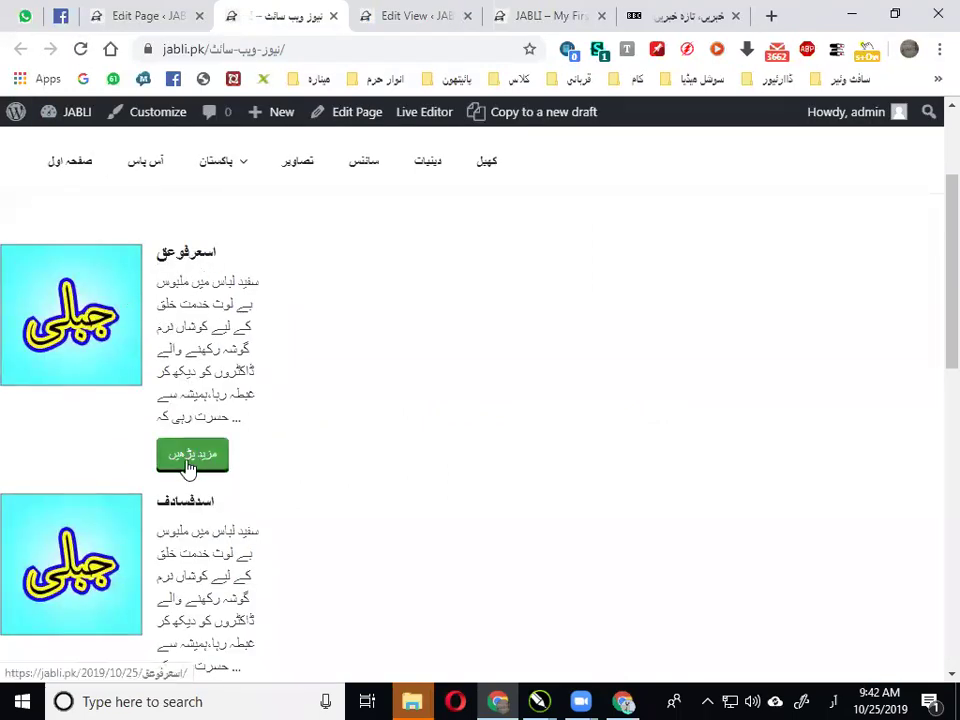
Check the news page shows left-side thumbnails and مزید پڑھیں buttons
{"action": "scroll", "coordinate": [222, 372], "scroll_direction": "down", "scroll_amount": 1}
{"action": "scroll", "coordinate": [222, 372], "scroll_direction": "down", "scroll_amount": 6}
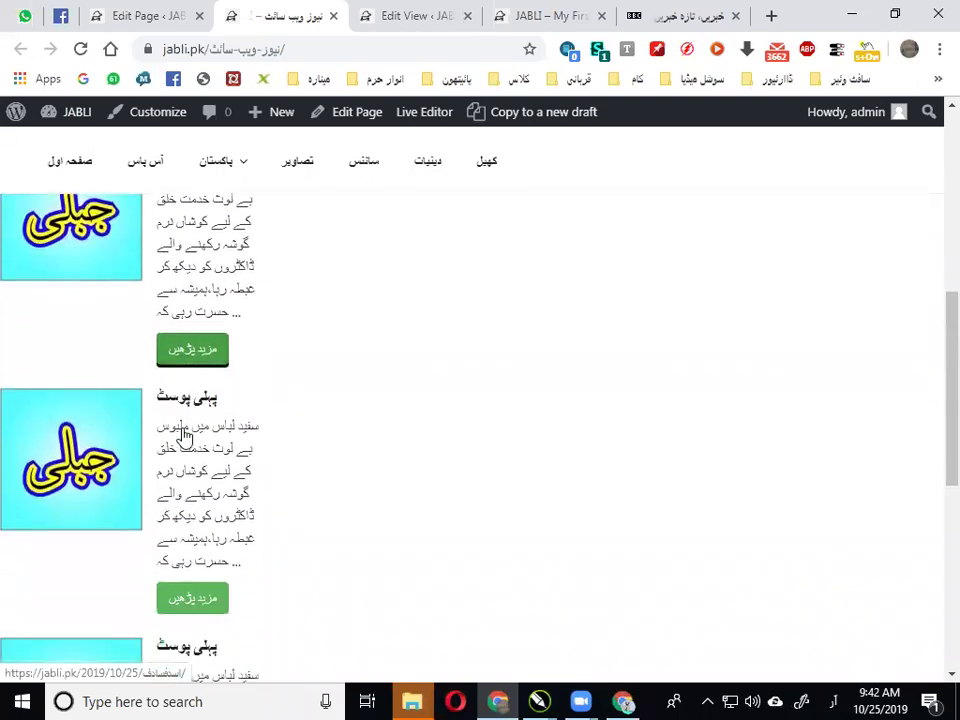
{"action": "scroll", "coordinate": [193, 446], "scroll_direction": "up", "scroll_amount": 5}
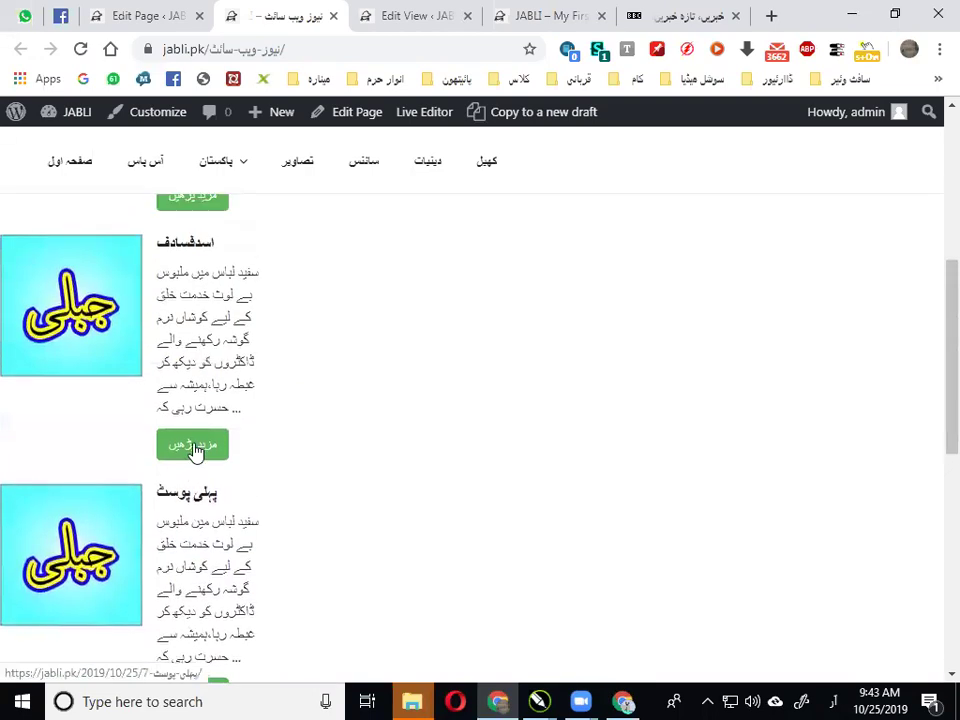
{"action": "scroll", "coordinate": [193, 450], "scroll_direction": "down", "scroll_amount": 2}
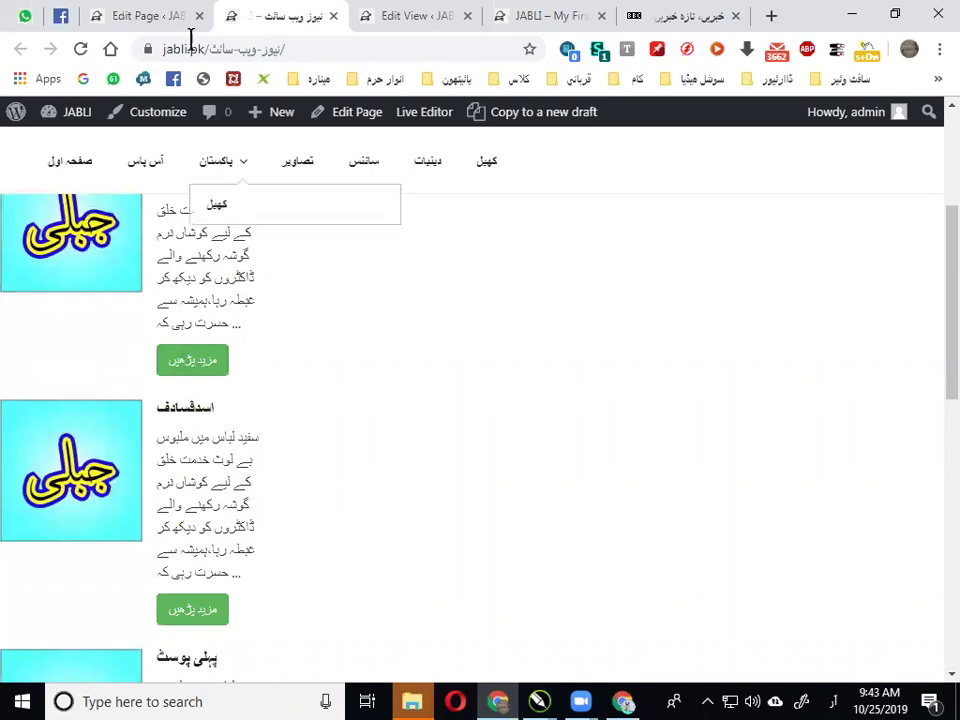
{"action": "left_click", "coordinate": [152, 14]}
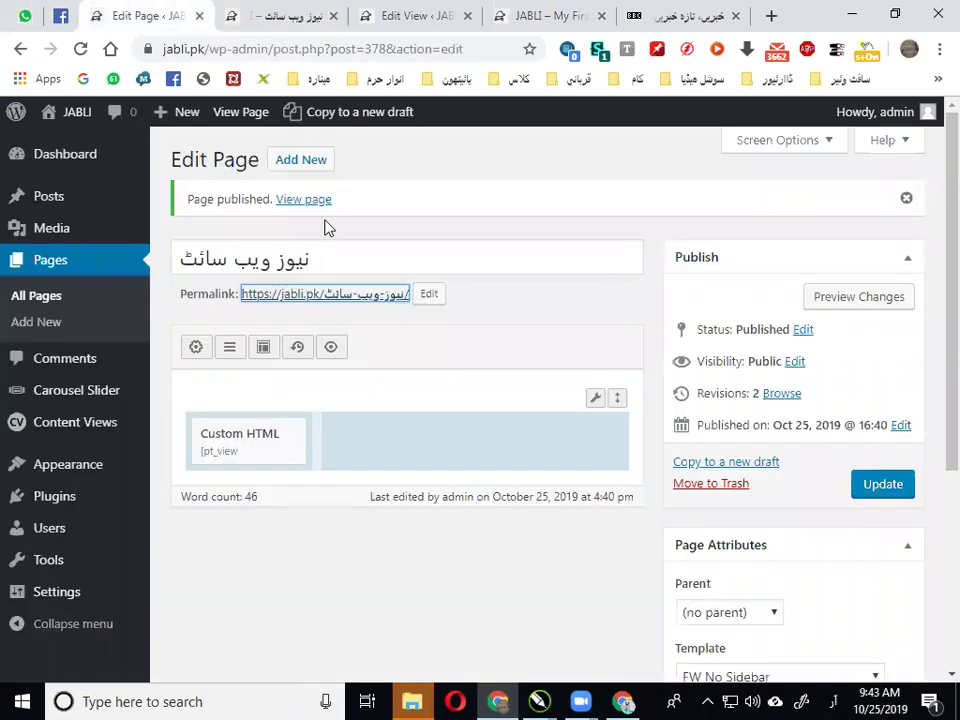
Open the view's Display Settings and compare the blog posts page with the news page
{"action": "left_click", "coordinate": [390, 10]}
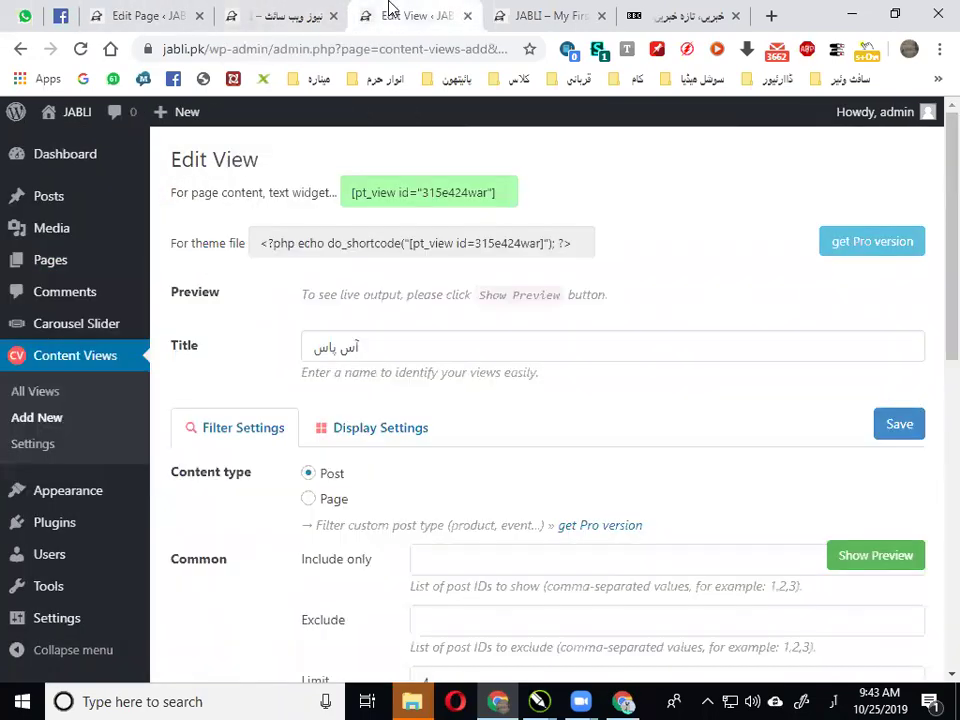
{"action": "scroll", "coordinate": [336, 308], "scroll_direction": "down", "scroll_amount": 3}
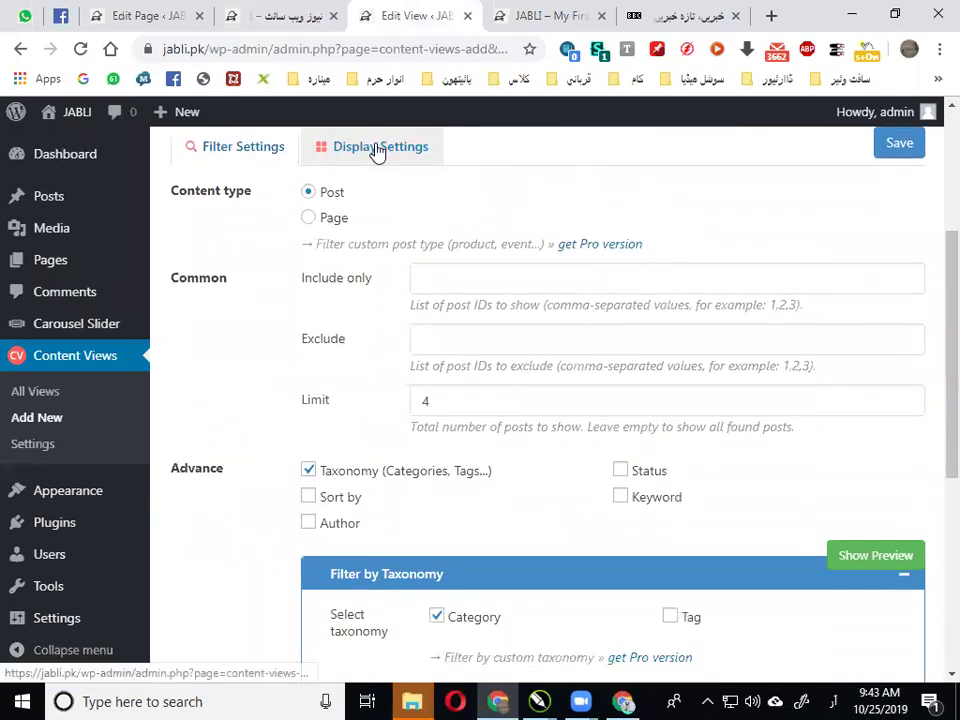
{"action": "left_click", "coordinate": [377, 148]}
{"action": "scroll", "coordinate": [335, 325], "scroll_direction": "down", "scroll_amount": 2}
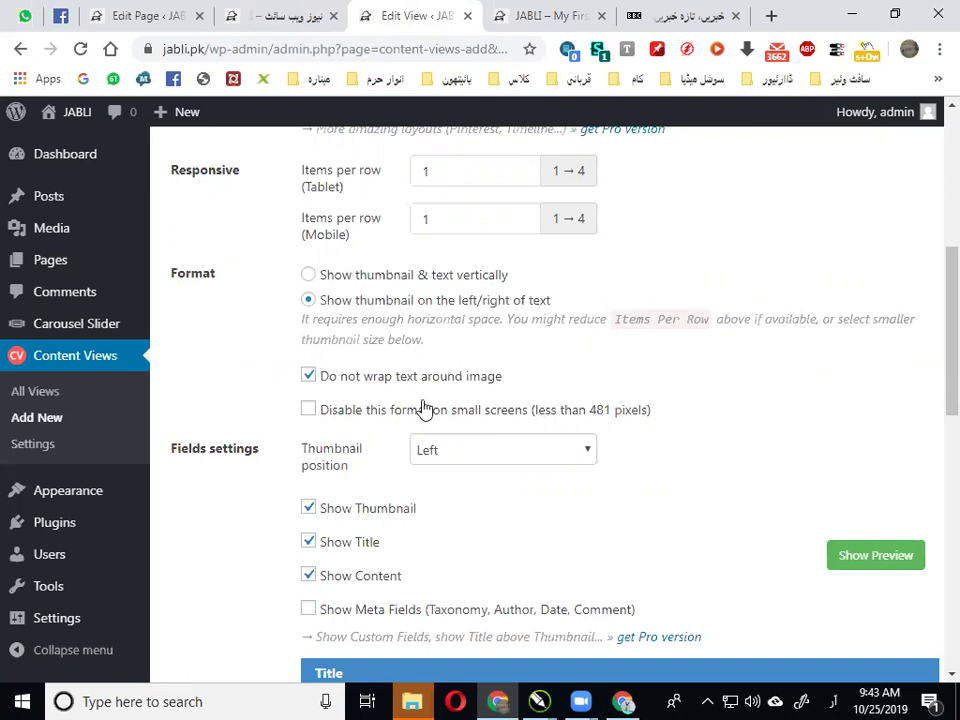
{"action": "scroll", "coordinate": [381, 416], "scroll_direction": "down", "scroll_amount": 2}
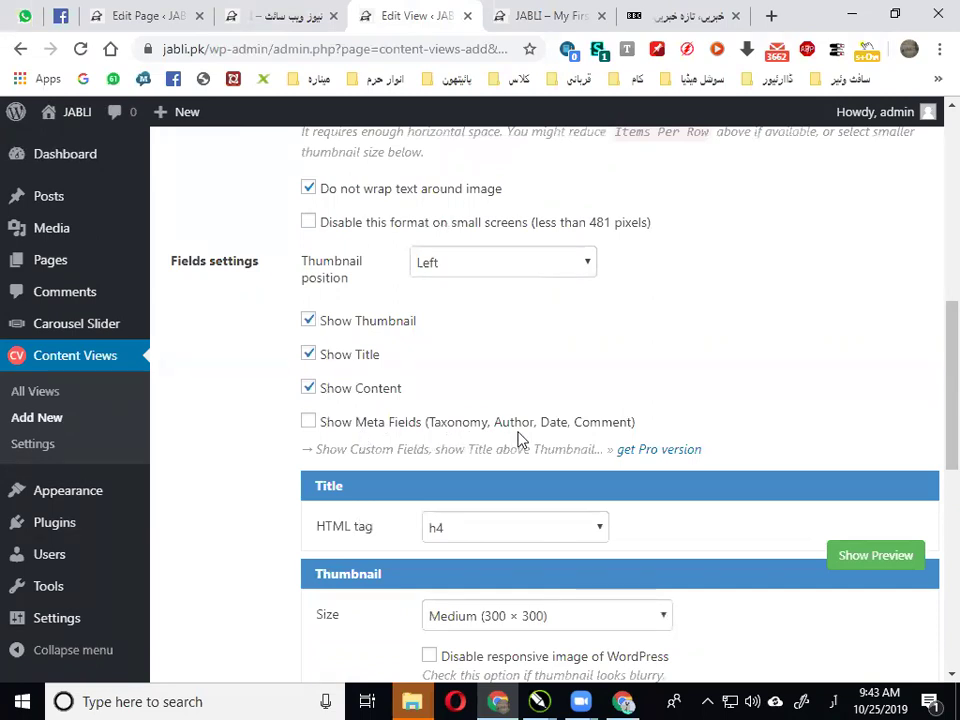
{"action": "left_click", "coordinate": [556, 12]}
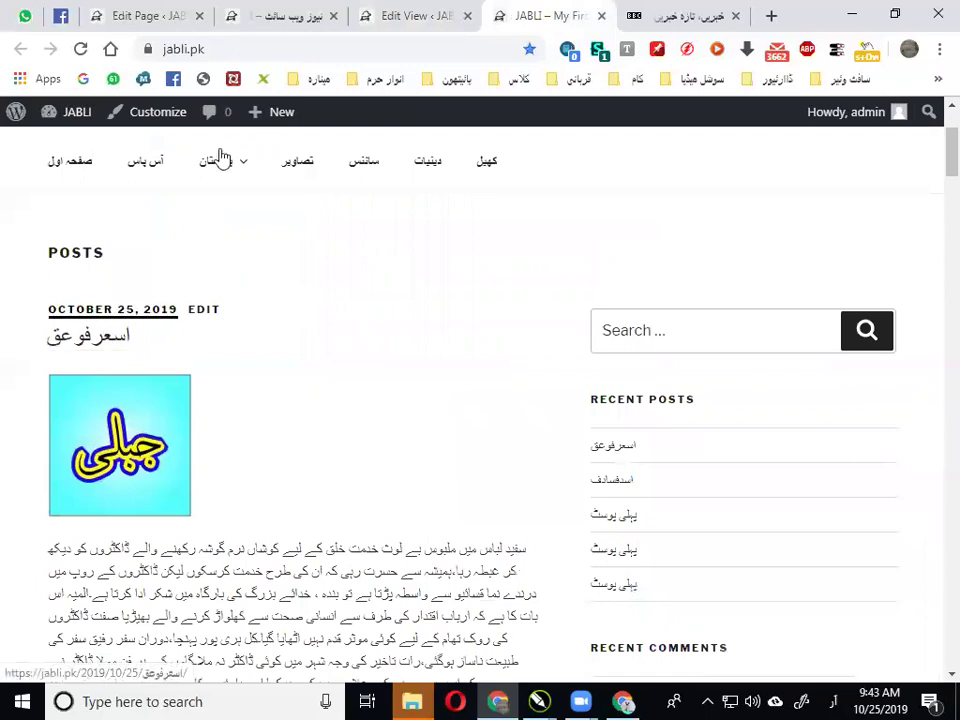
{"action": "left_click", "coordinate": [283, 10]}
{"action": "scroll", "coordinate": [156, 300], "scroll_direction": "up", "scroll_amount": 2}
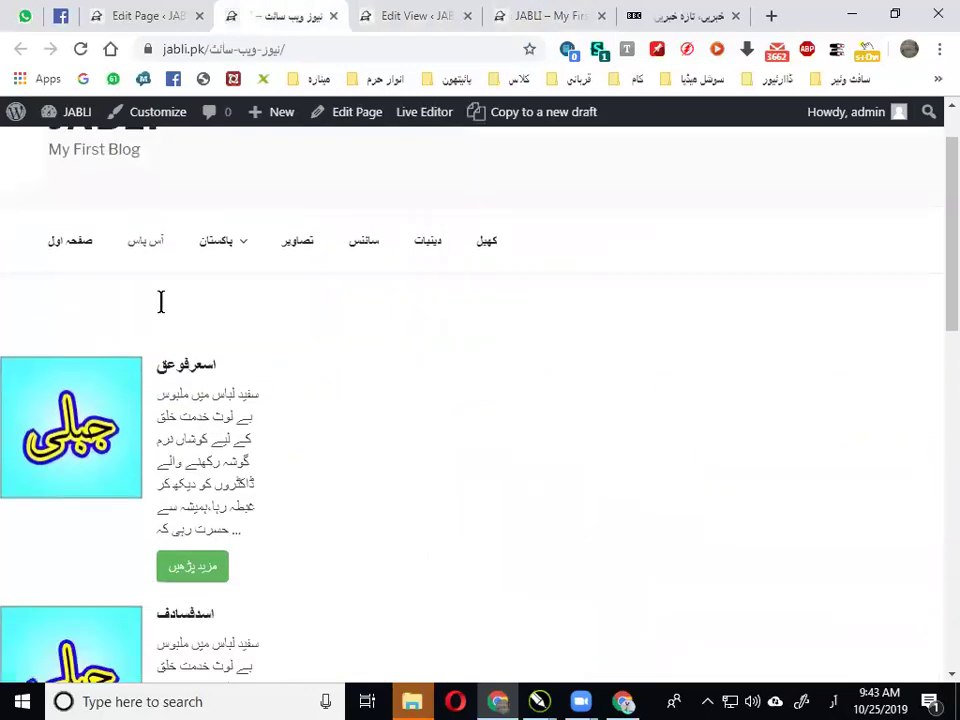
{"action": "scroll", "coordinate": [141, 446], "scroll_direction": "down", "scroll_amount": 1}
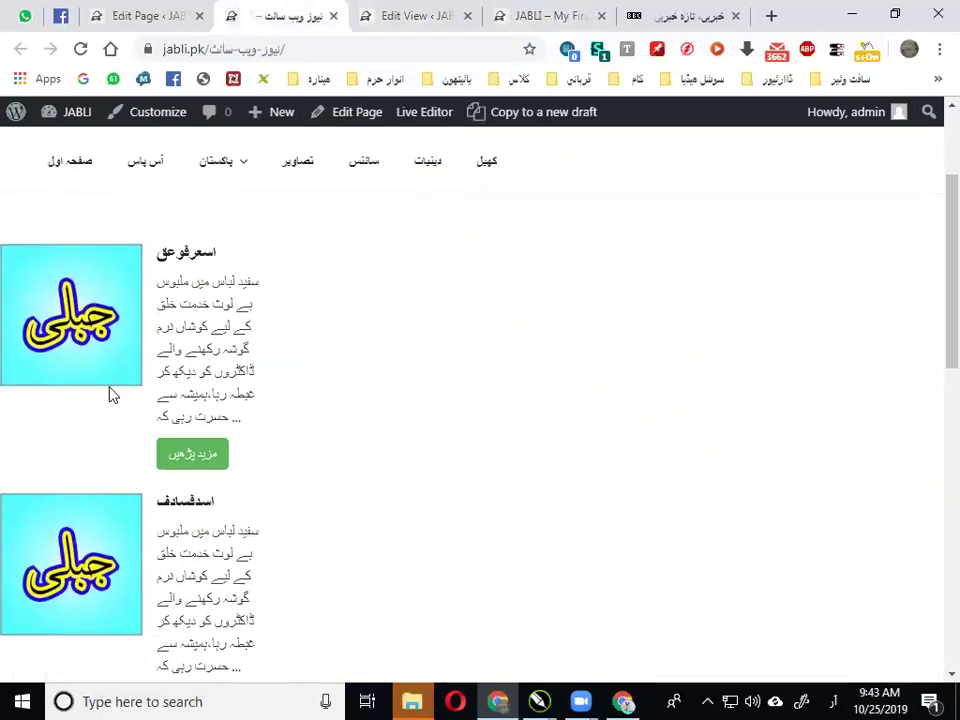
Turn on Show Meta Fields for date and categories, then save the آس پاس view
{"action": "left_click", "coordinate": [406, 12]}
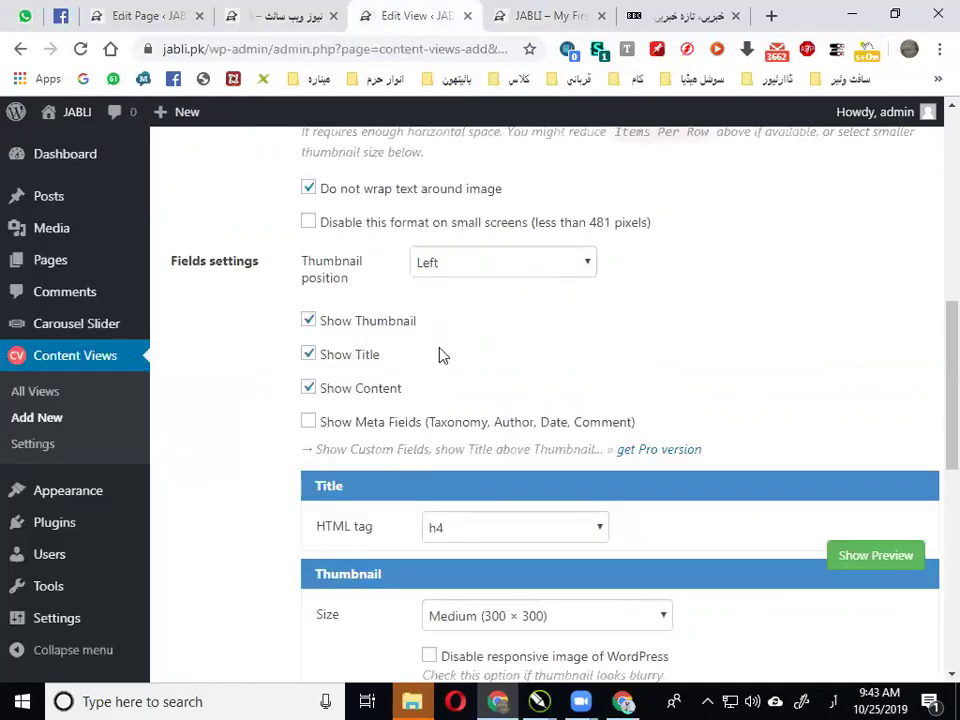
{"action": "scroll", "coordinate": [400, 350], "scroll_direction": "down", "scroll_amount": 1}
{"action": "left_click", "coordinate": [366, 331]}
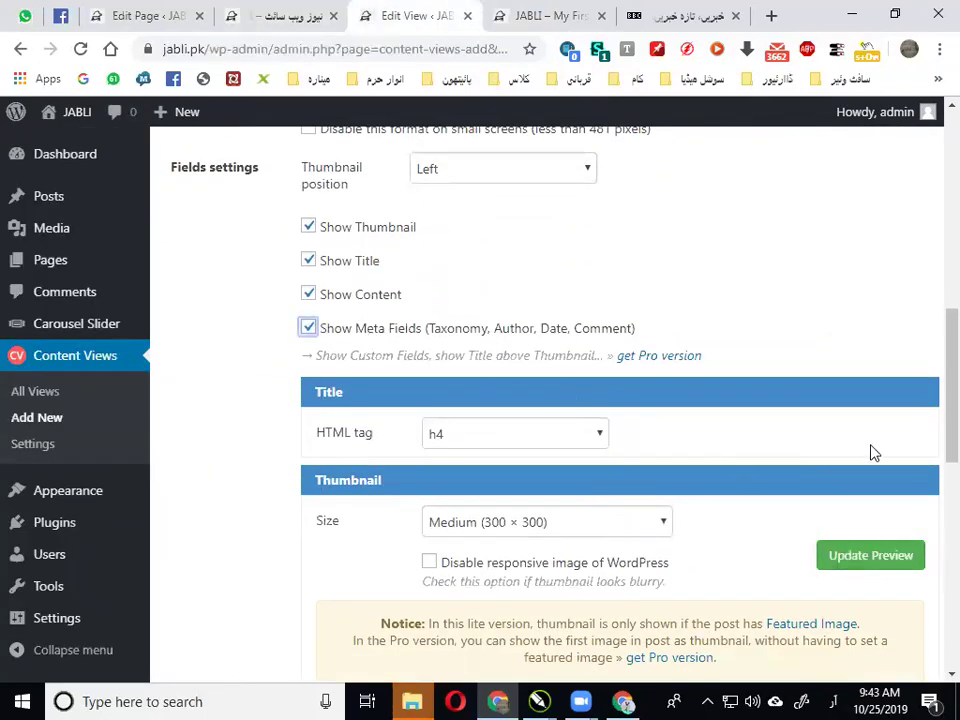
{"action": "scroll", "coordinate": [870, 452], "scroll_direction": "down", "scroll_amount": 5}
{"action": "scroll", "coordinate": [863, 490], "scroll_direction": "down", "scroll_amount": 3}
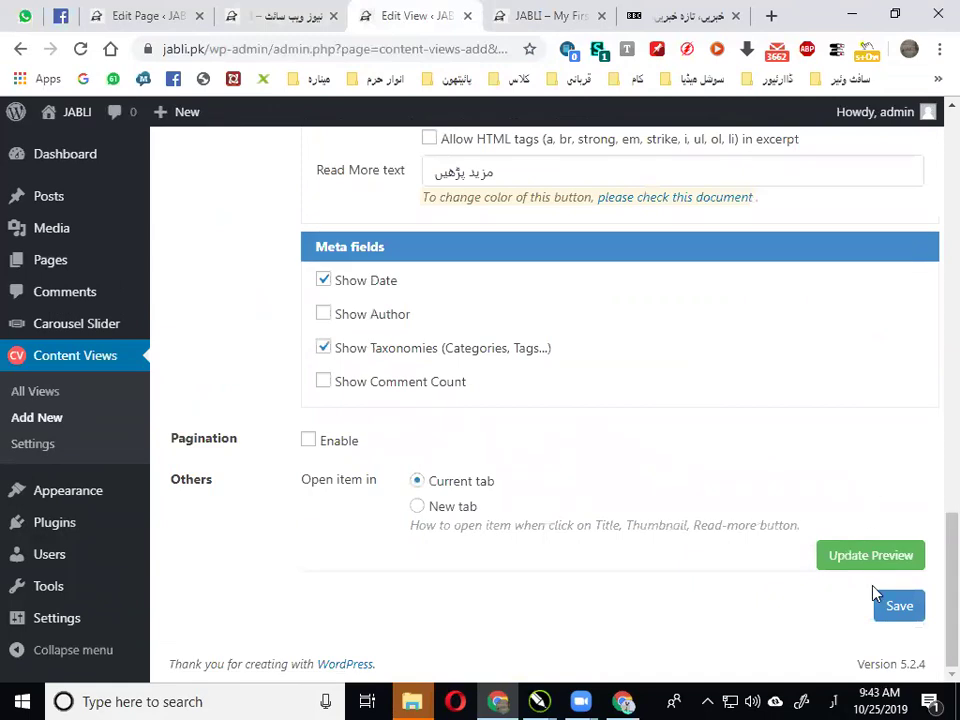
{"action": "left_click", "coordinate": [899, 606]}
Reload the news page to see post dates and categories, then return to the view's filter settings
{"action": "left_click", "coordinate": [300, 14]}
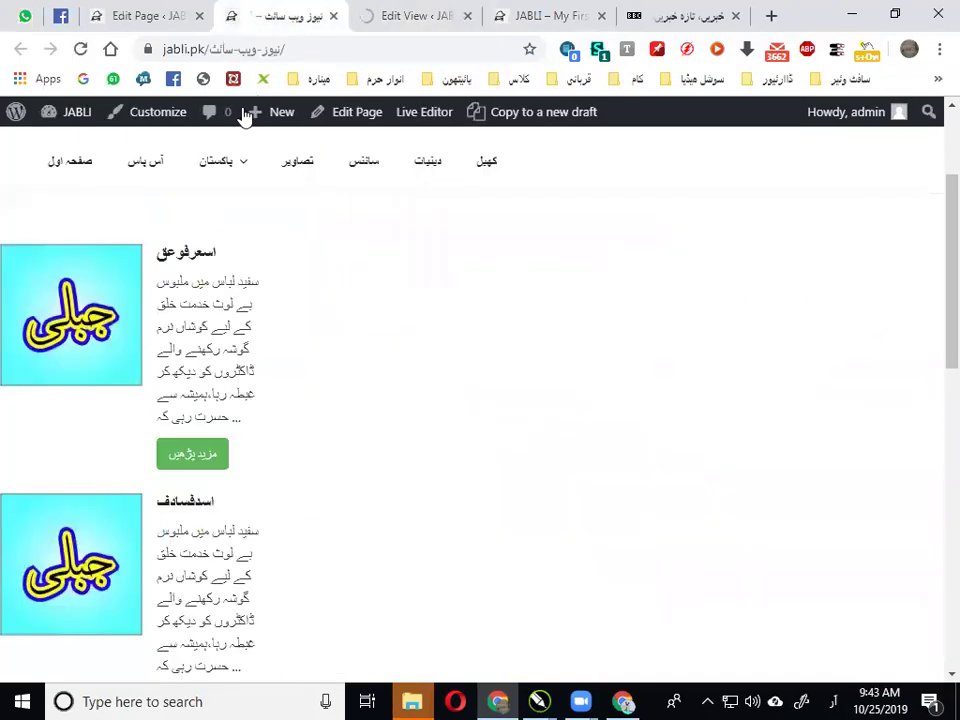
{"action": "left_click", "coordinate": [78, 50]}
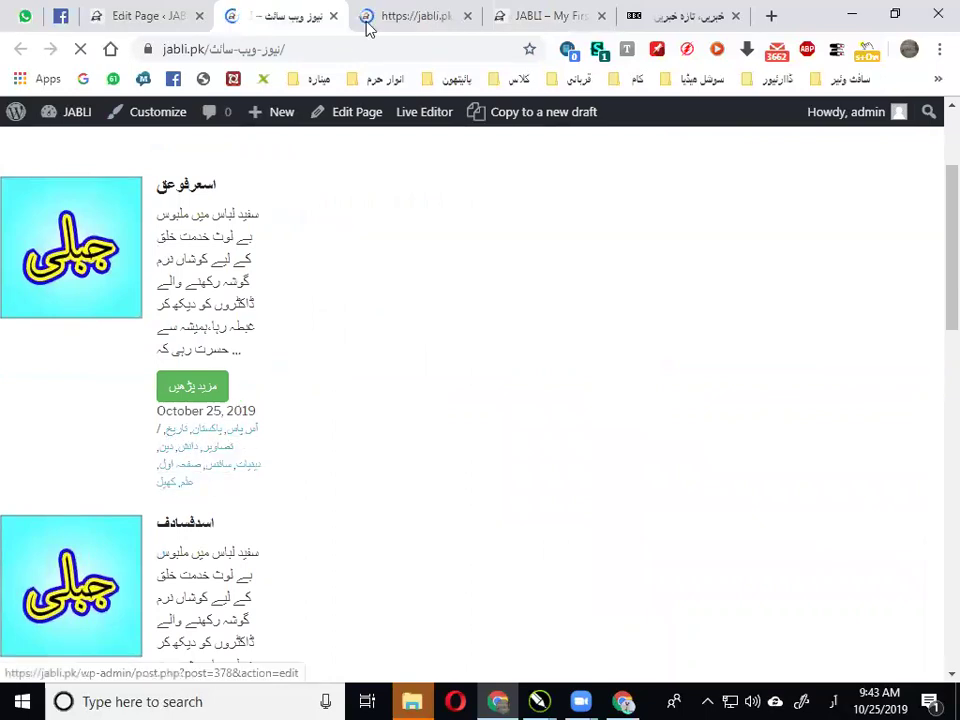
{"action": "left_click", "coordinate": [418, 12]}
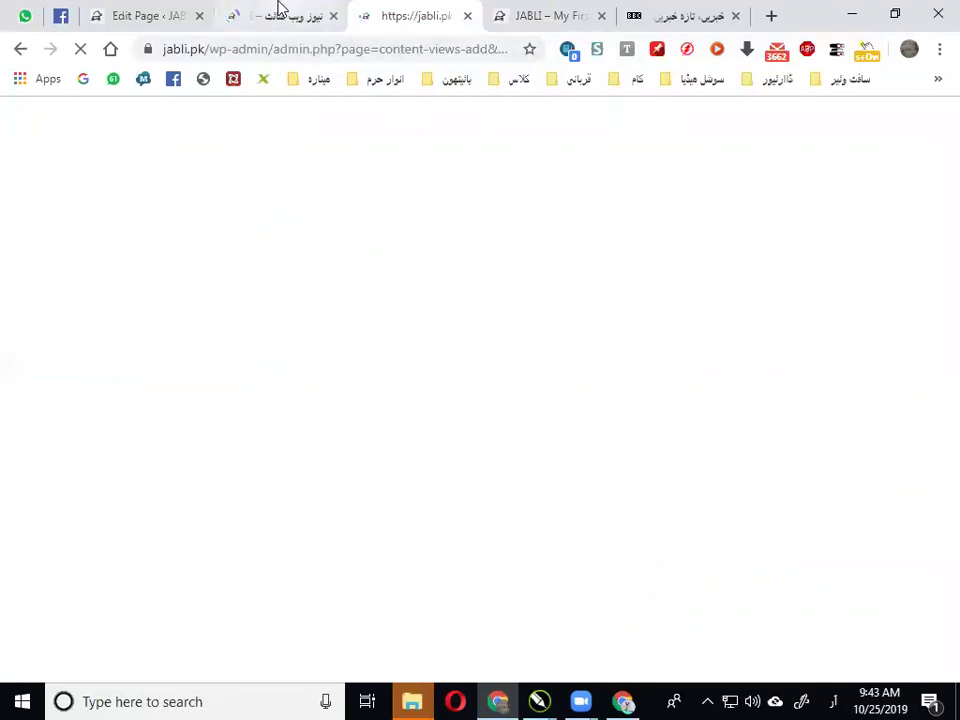
{"action": "left_click", "coordinate": [160, 14]}
{"action": "left_click", "coordinate": [414, 10]}
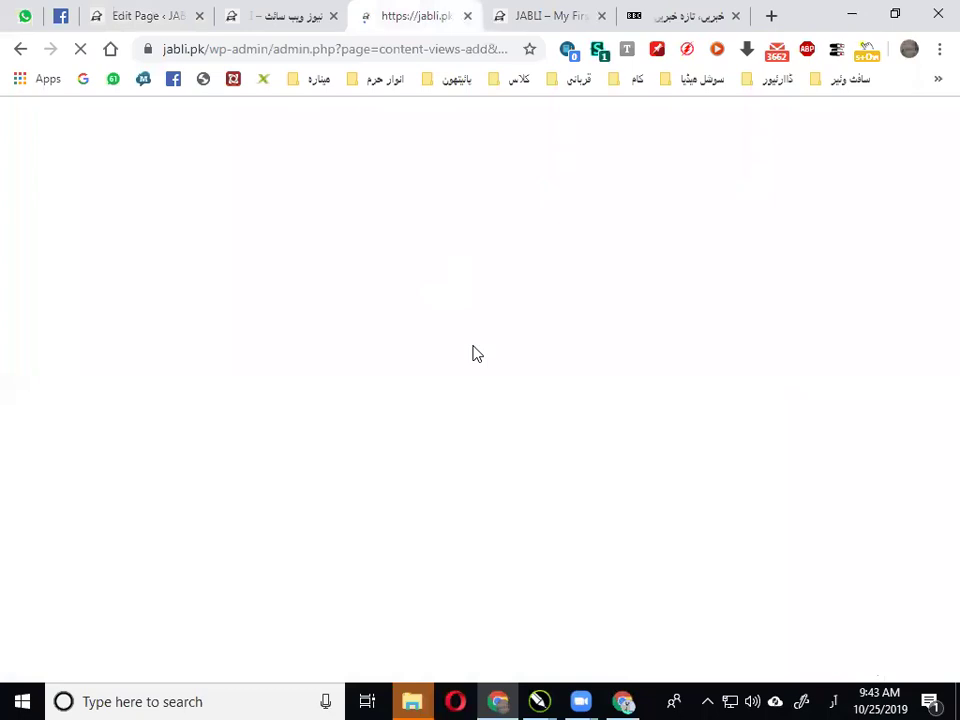
{"action": "scroll", "coordinate": [474, 354], "scroll_direction": "down", "scroll_amount": 3}
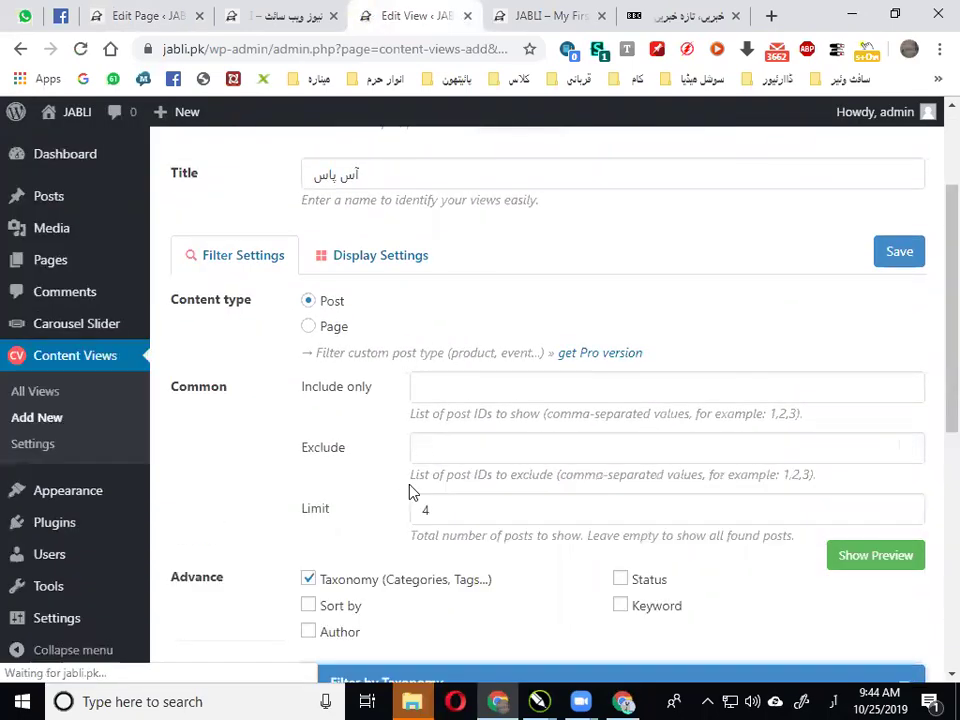
Uncheck Show Meta Fields in the آس پاس view's Display Settings
{"action": "scroll", "coordinate": [411, 493], "scroll_direction": "down", "scroll_amount": 2}
{"action": "scroll", "coordinate": [405, 400], "scroll_direction": "up", "scroll_amount": 5}
{"action": "left_click", "coordinate": [365, 430]}
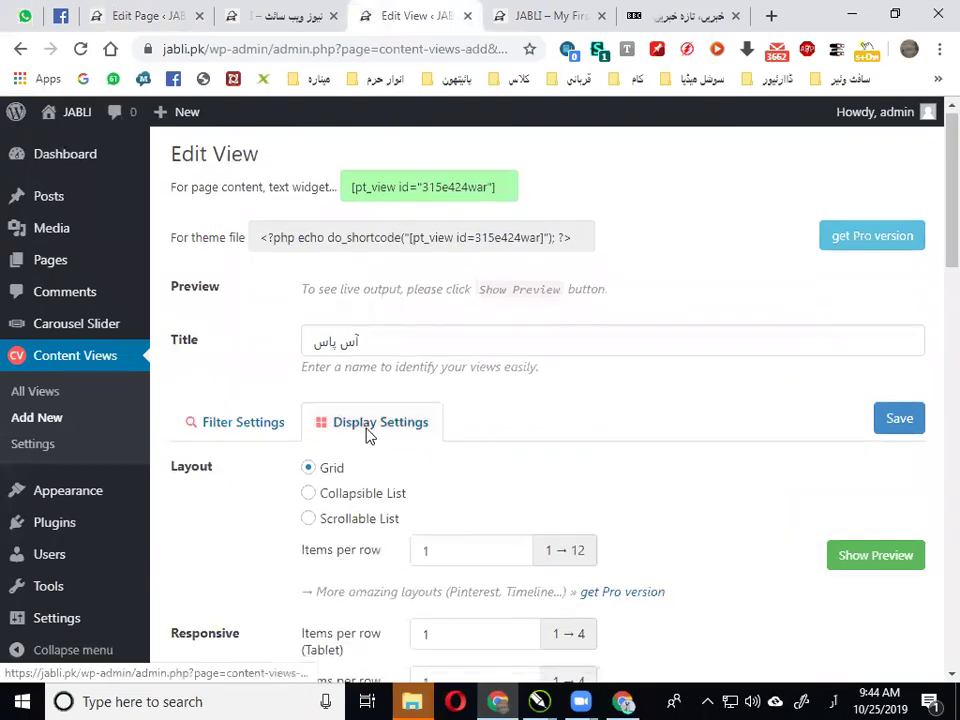
{"action": "scroll", "coordinate": [367, 434], "scroll_direction": "down", "scroll_amount": 5}
{"action": "scroll", "coordinate": [388, 397], "scroll_direction": "down", "scroll_amount": 1}
{"action": "scroll", "coordinate": [380, 420], "scroll_direction": "down", "scroll_amount": 2}
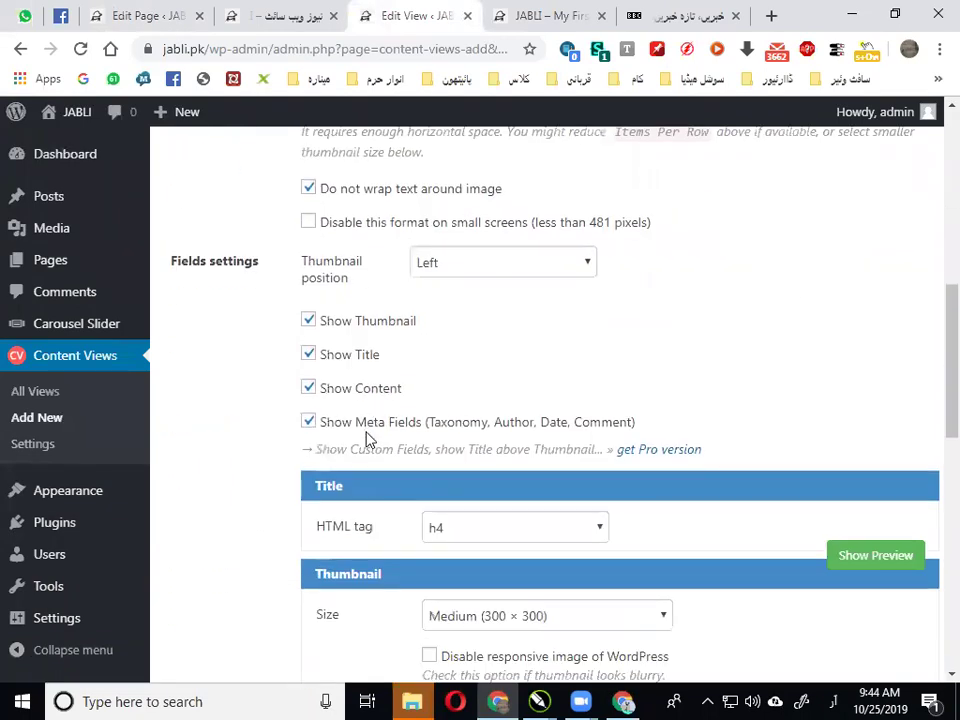
{"action": "left_click", "coordinate": [370, 423]}
{"action": "scroll", "coordinate": [375, 433], "scroll_direction": "down", "scroll_amount": 5}
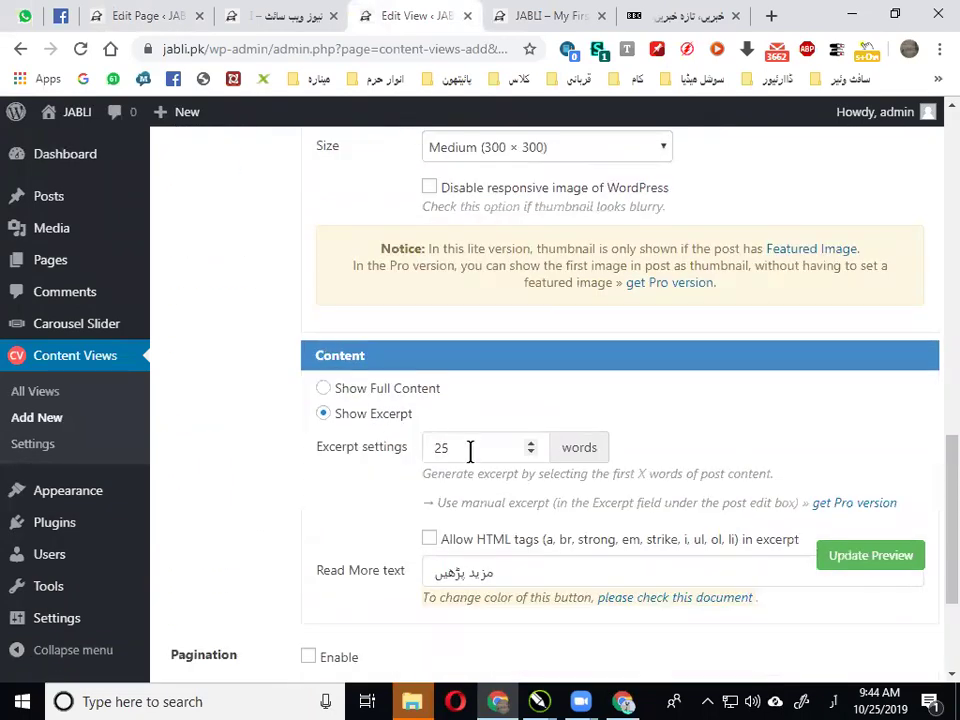
{"action": "scroll", "coordinate": [470, 451], "scroll_direction": "down", "scroll_amount": 2}
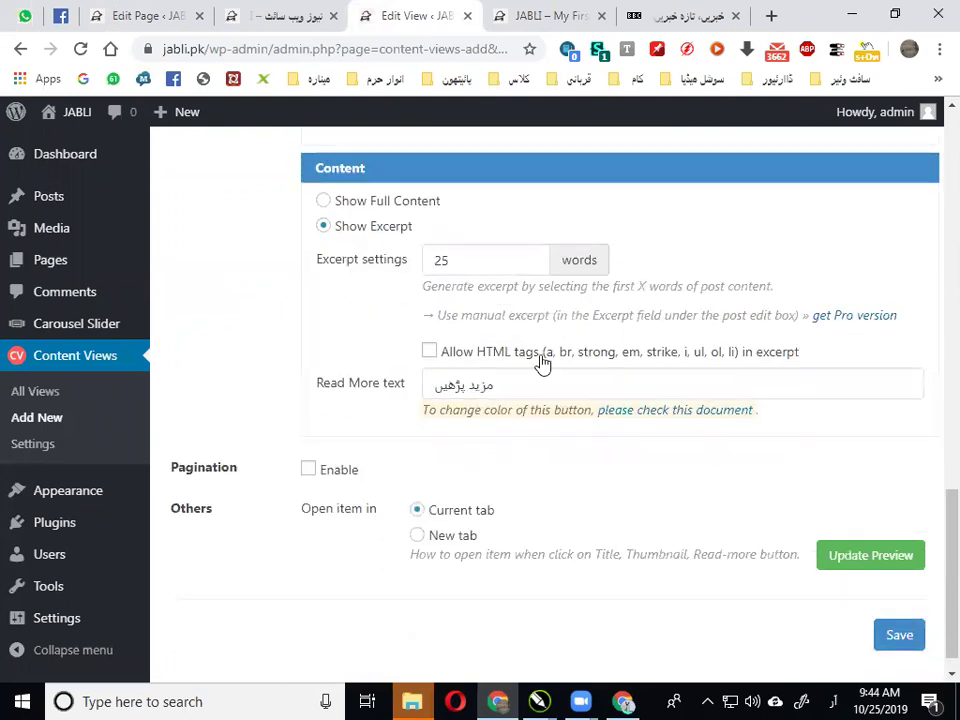
Compare the live news page and blog home page, then return to the view settings
{"action": "left_click", "coordinate": [285, 15]}
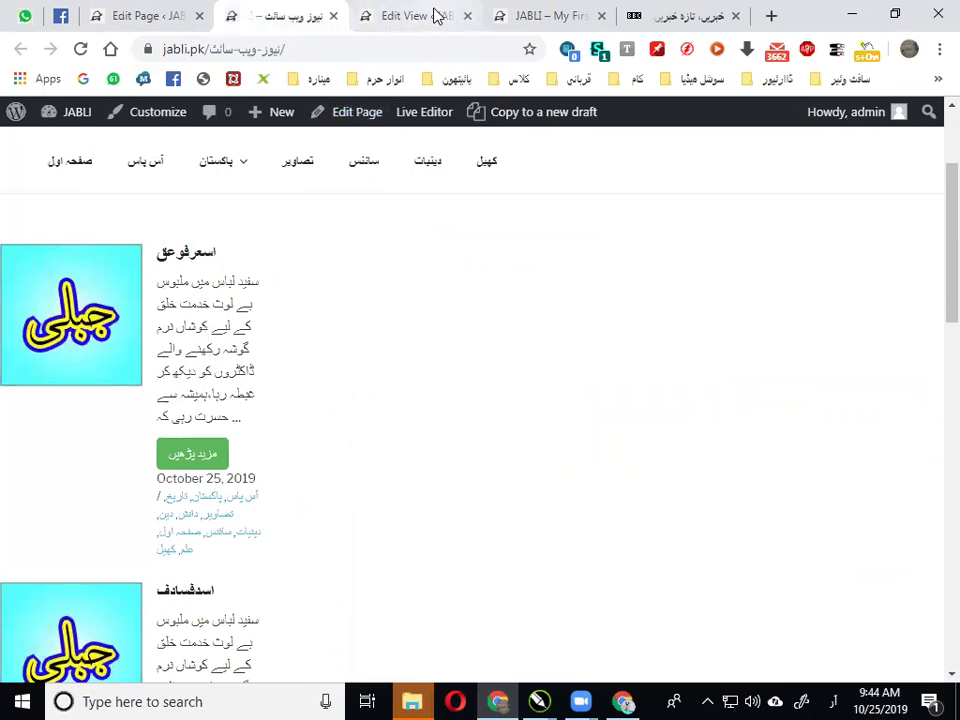
{"action": "left_click", "coordinate": [540, 12]}
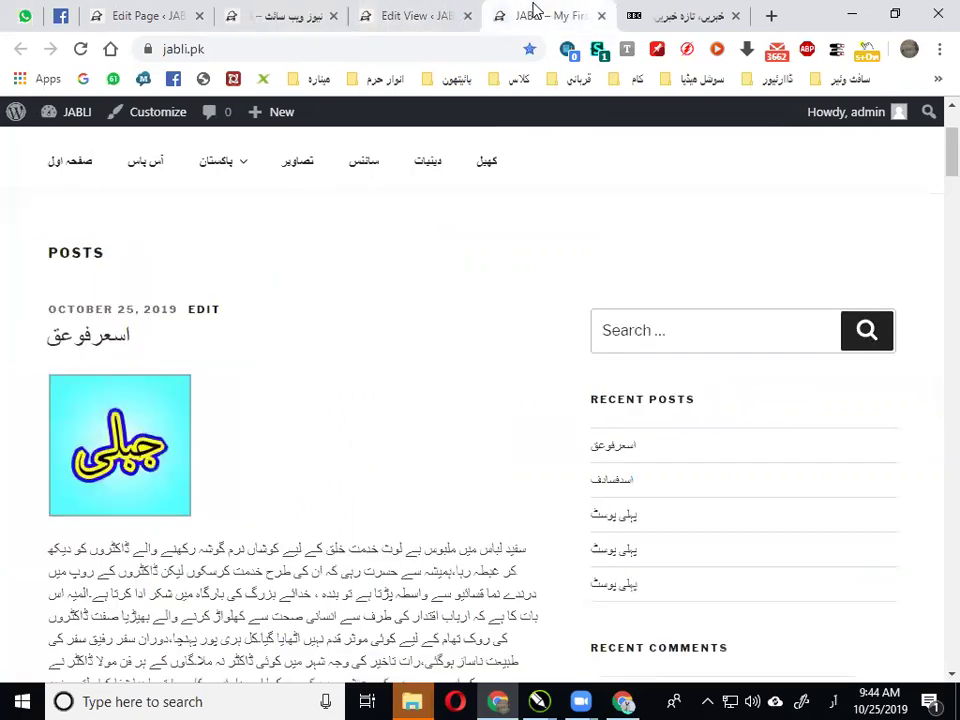
{"action": "left_click", "coordinate": [410, 12]}
{"action": "left_click", "coordinate": [290, 12]}
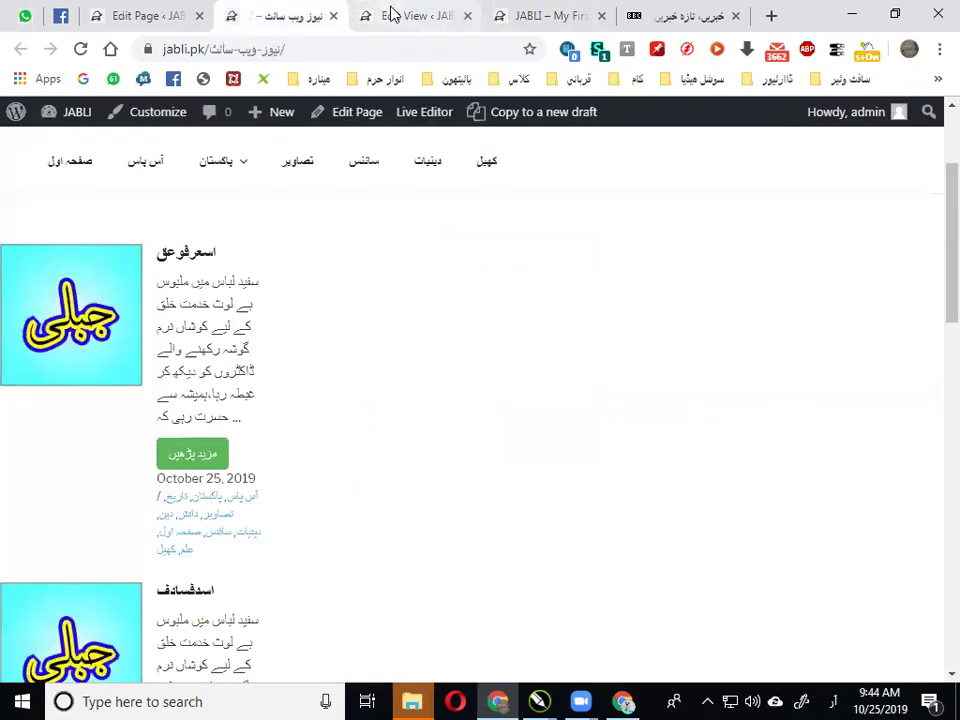
{"action": "left_click", "coordinate": [392, 13]}
{"action": "scroll", "coordinate": [426, 350], "scroll_direction": "up", "scroll_amount": 3}
{"action": "scroll", "coordinate": [426, 352], "scroll_direction": "down", "scroll_amount": 3}
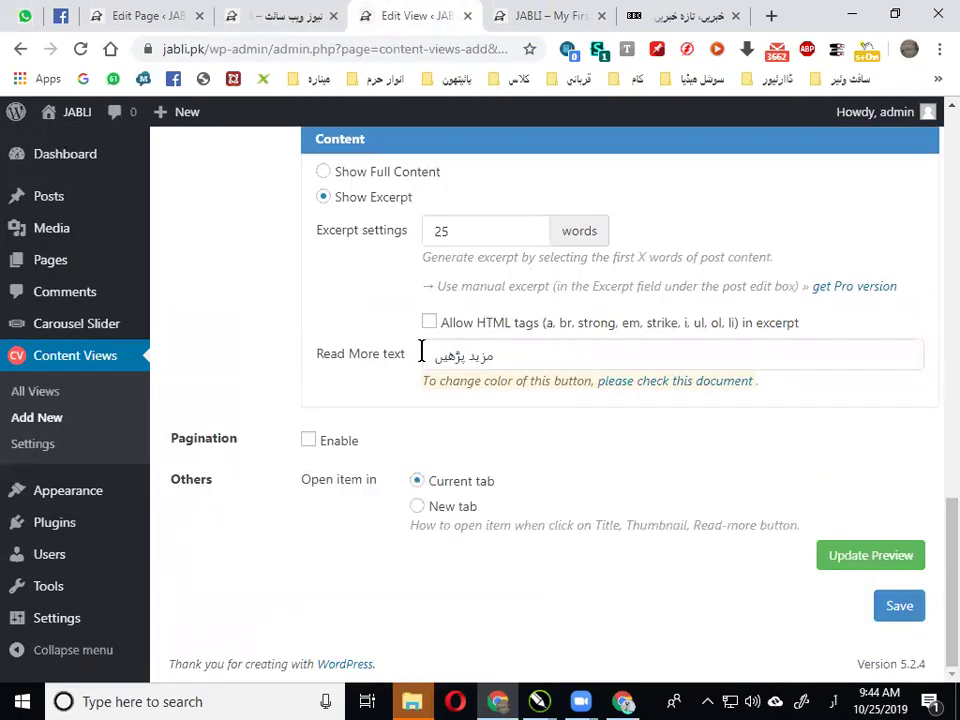
{"action": "scroll", "coordinate": [425, 318], "scroll_direction": "up", "scroll_amount": 15}
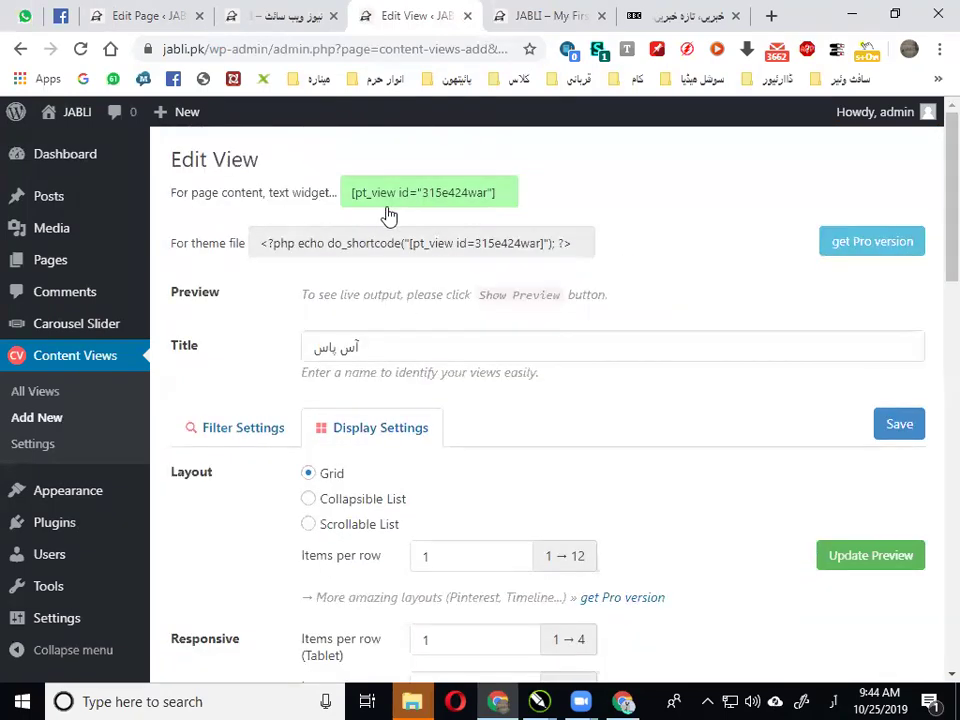
Start a new Content Views view, discarding the unsaved changes
{"action": "left_click", "coordinate": [36, 418]}
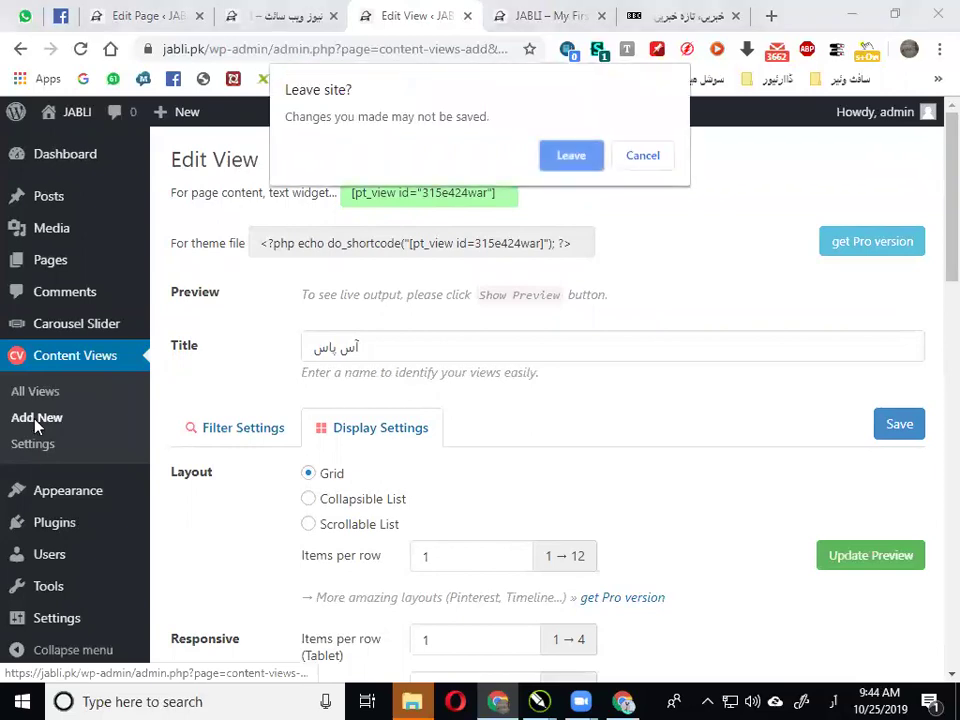
{"action": "left_click", "coordinate": [579, 176]}
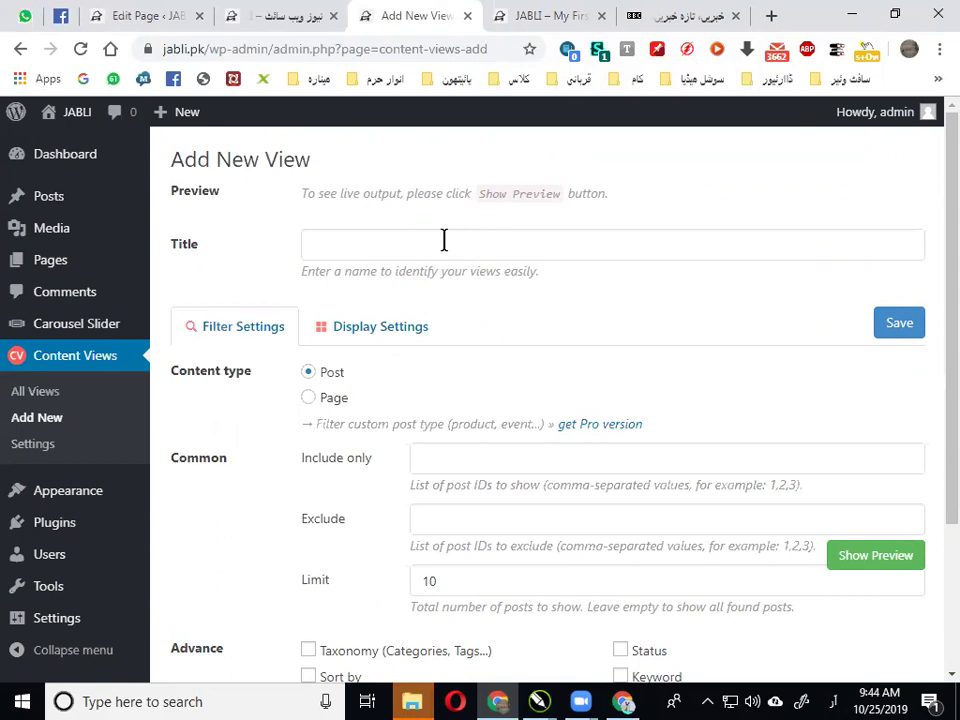
Title the new view صفحہ اول
{"action": "left_click", "coordinate": [444, 240]}
{"action": "type", "text": "ص"}
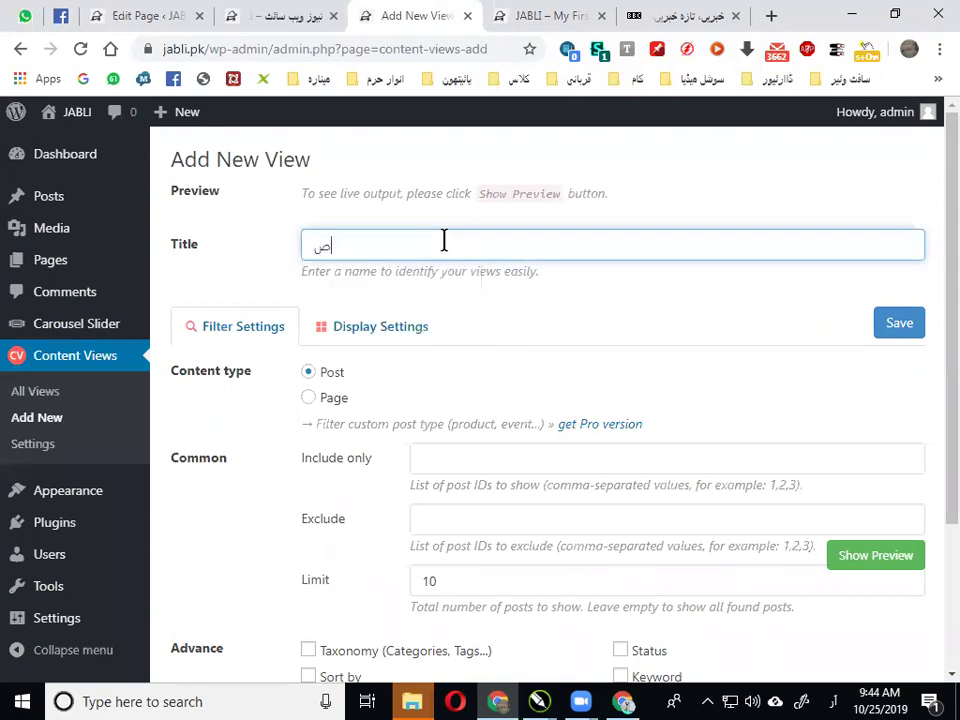
{"action": "type", "text": "فحہ اول"}
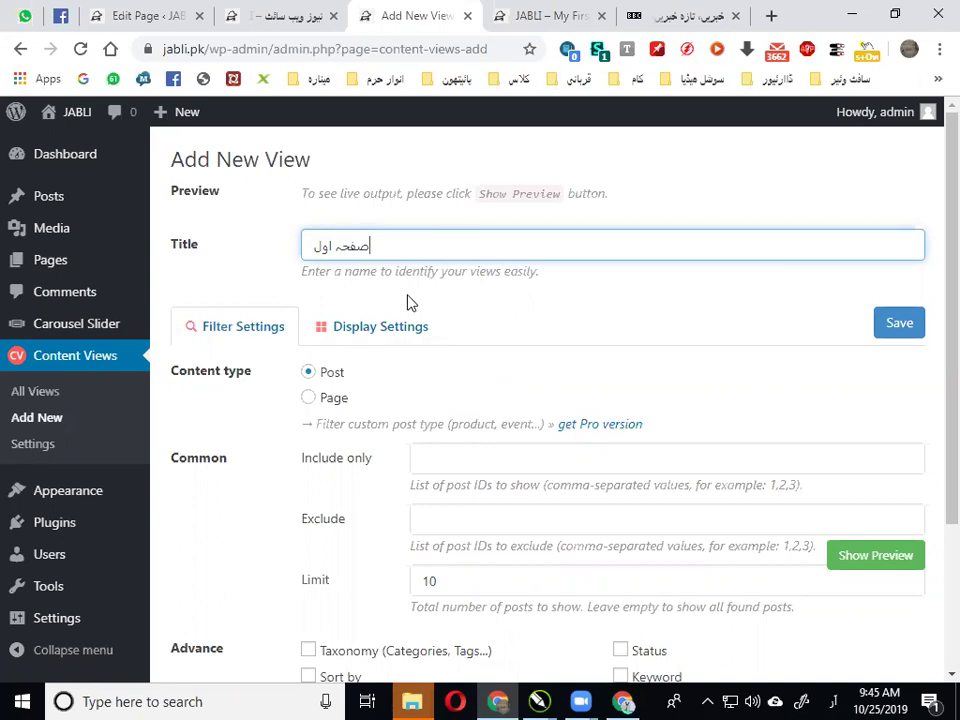
{"action": "scroll", "coordinate": [369, 261], "scroll_direction": "down", "scroll_amount": 1}
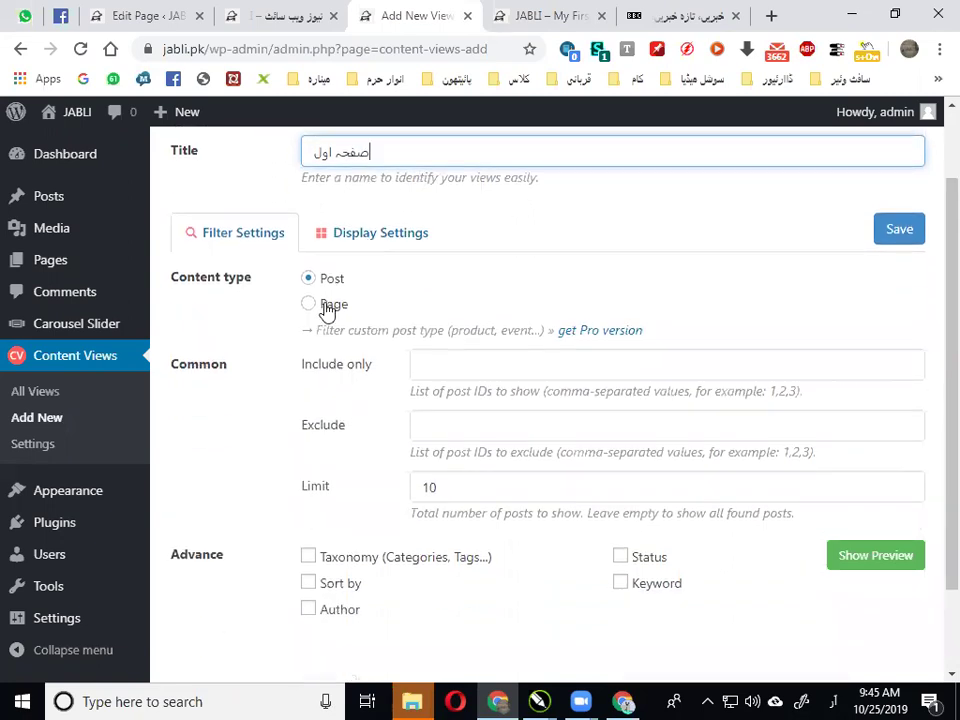
{"action": "scroll", "coordinate": [313, 284], "scroll_direction": "down", "scroll_amount": 1}
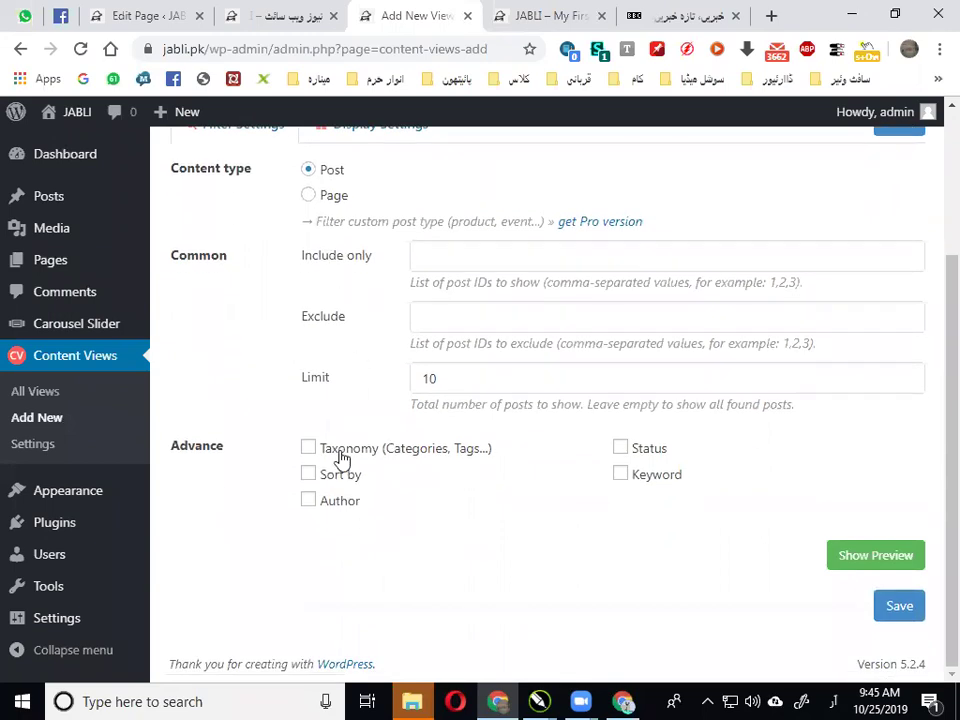
Filter the view by Taxonomy > Category to the صفحہ اول term
{"action": "left_click", "coordinate": [324, 452]}
{"action": "scroll", "coordinate": [397, 423], "scroll_direction": "down", "scroll_amount": 1}
{"action": "scroll", "coordinate": [430, 380], "scroll_direction": "down", "scroll_amount": 2}
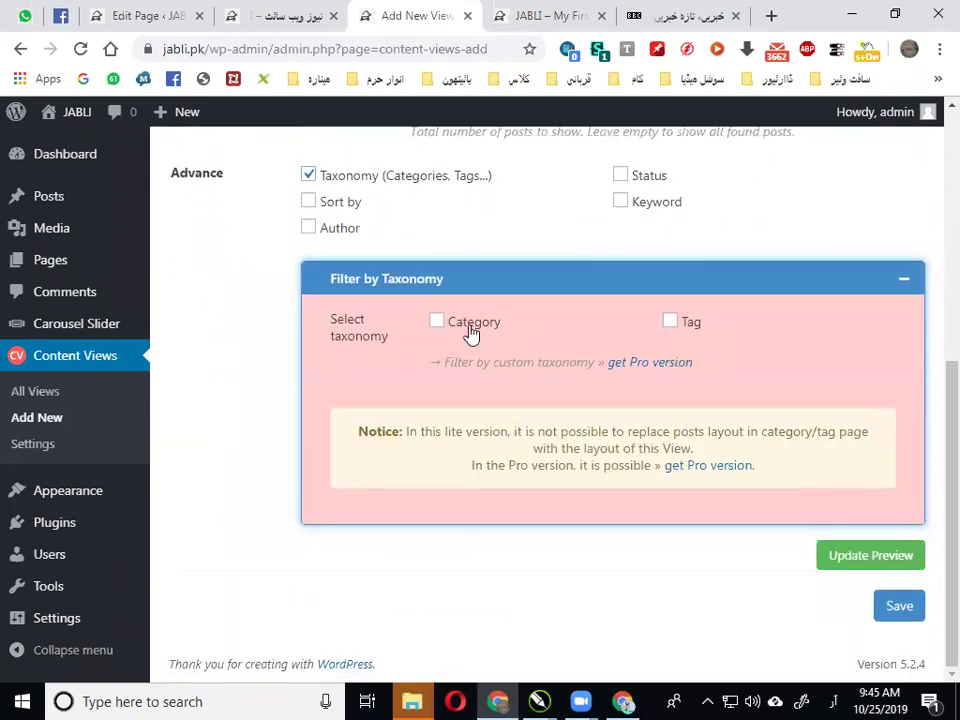
{"action": "left_click", "coordinate": [469, 332]}
{"action": "scroll", "coordinate": [484, 336], "scroll_direction": "down", "scroll_amount": 2}
{"action": "left_click", "coordinate": [851, 290]}
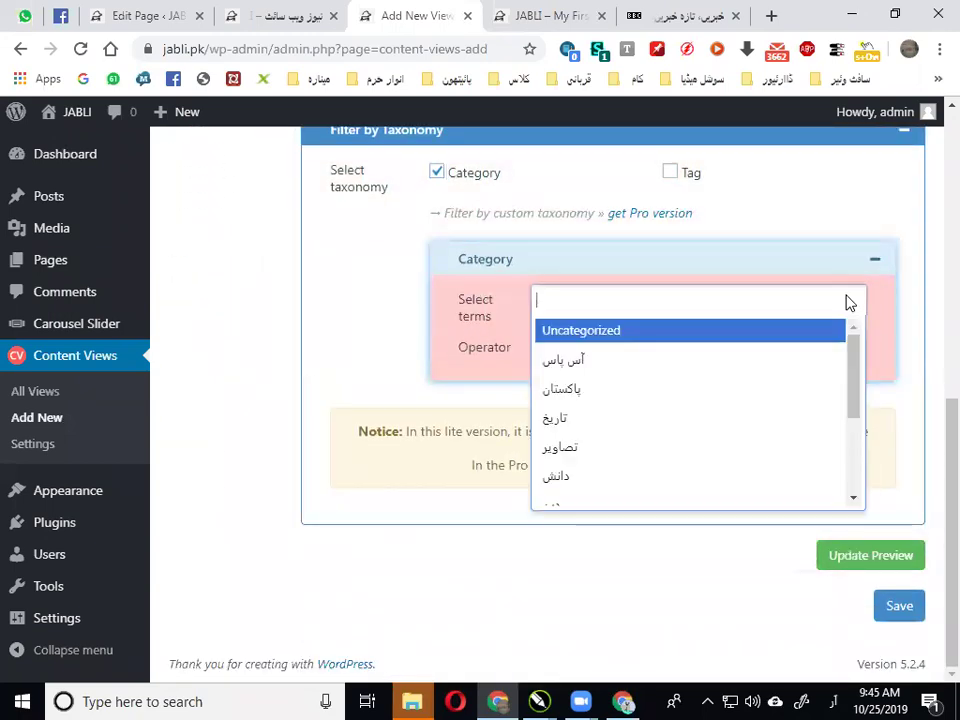
{"action": "left_click_drag", "start_coordinate": [858, 383], "coordinate": [853, 471]}
{"action": "left_click", "coordinate": [619, 431]}
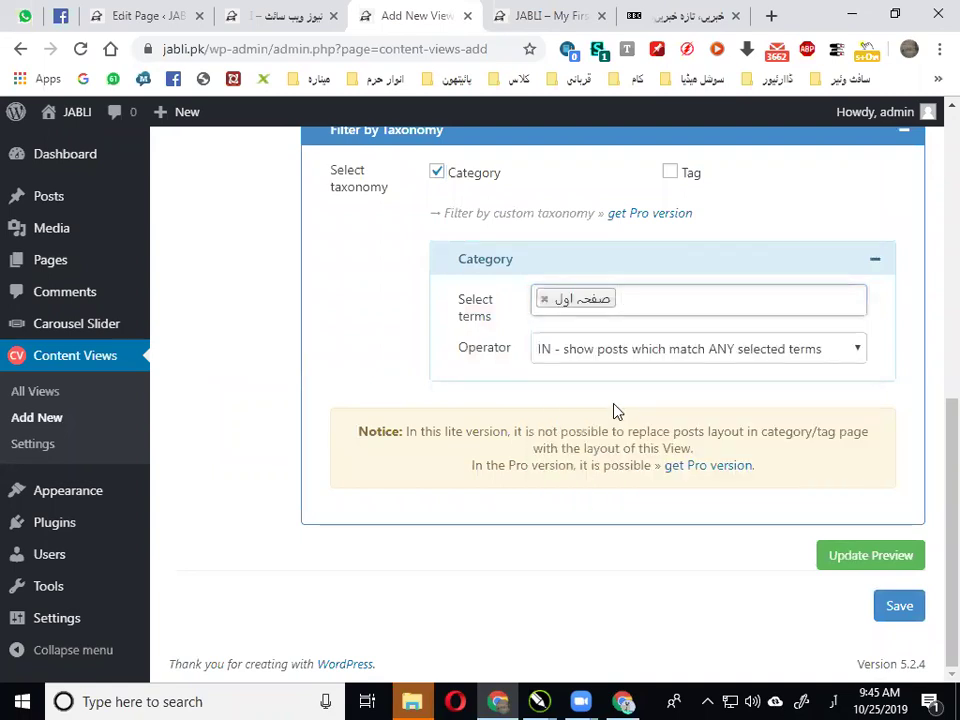
{"action": "scroll", "coordinate": [615, 411], "scroll_direction": "up", "scroll_amount": 4}
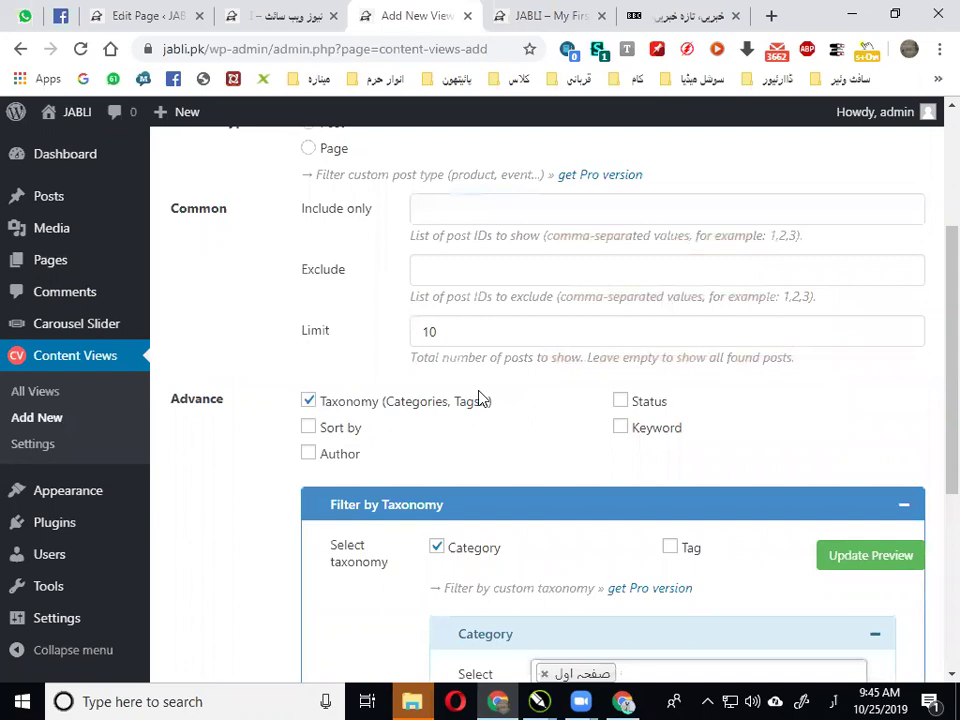
{"action": "scroll", "coordinate": [480, 398], "scroll_direction": "up", "scroll_amount": 3}
Raise the view's post limit from 10 to 12
{"action": "left_click", "coordinate": [370, 327]}
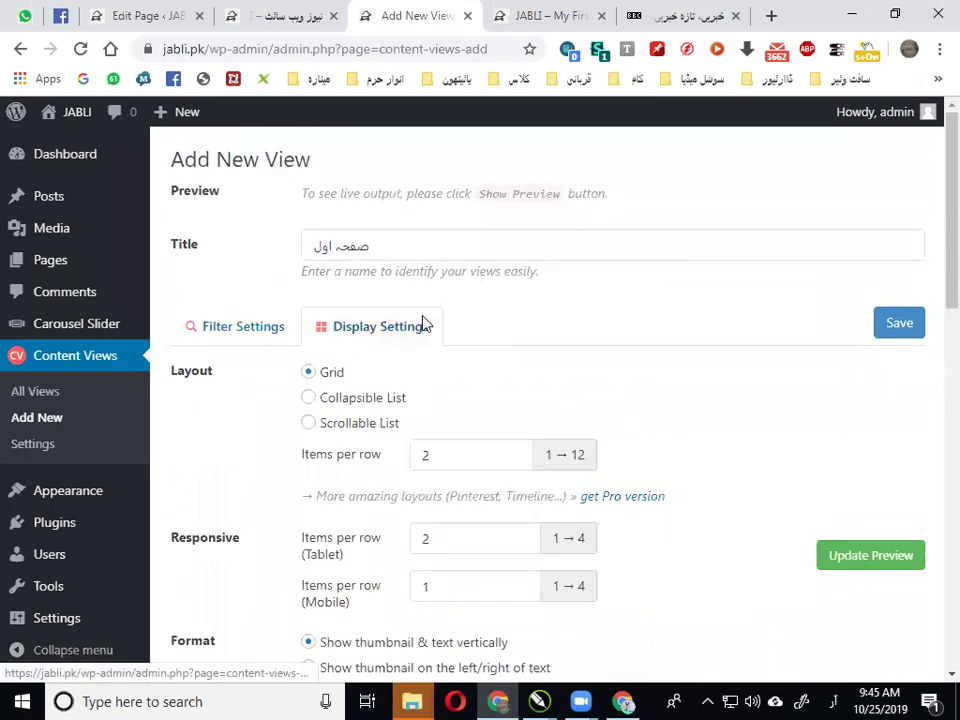
{"action": "scroll", "coordinate": [424, 321], "scroll_direction": "down", "scroll_amount": 2}
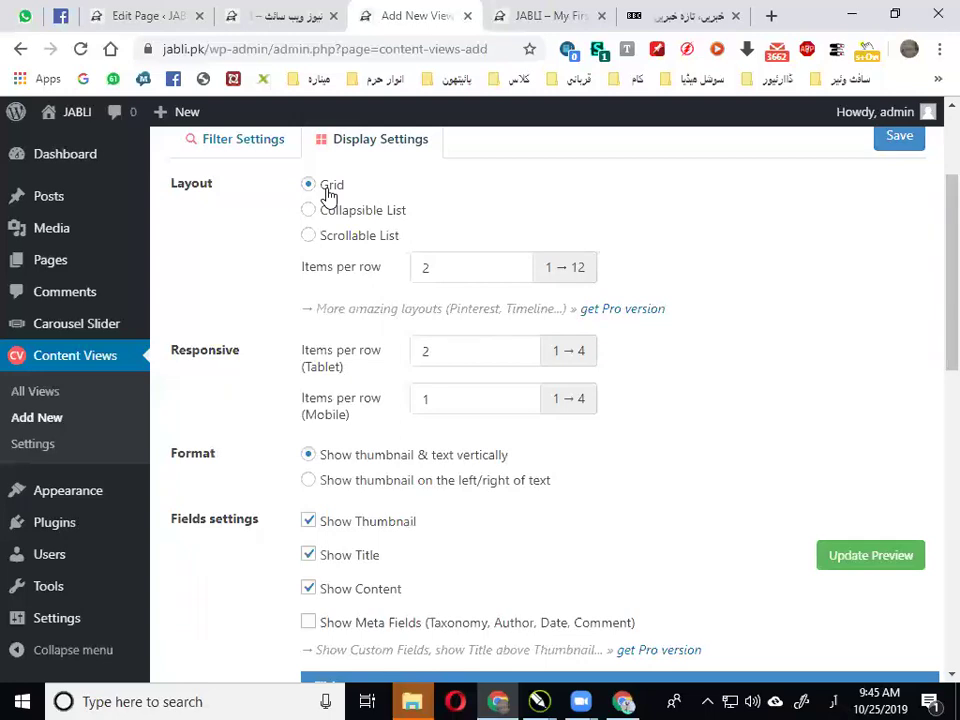
{"action": "left_click", "coordinate": [250, 139]}
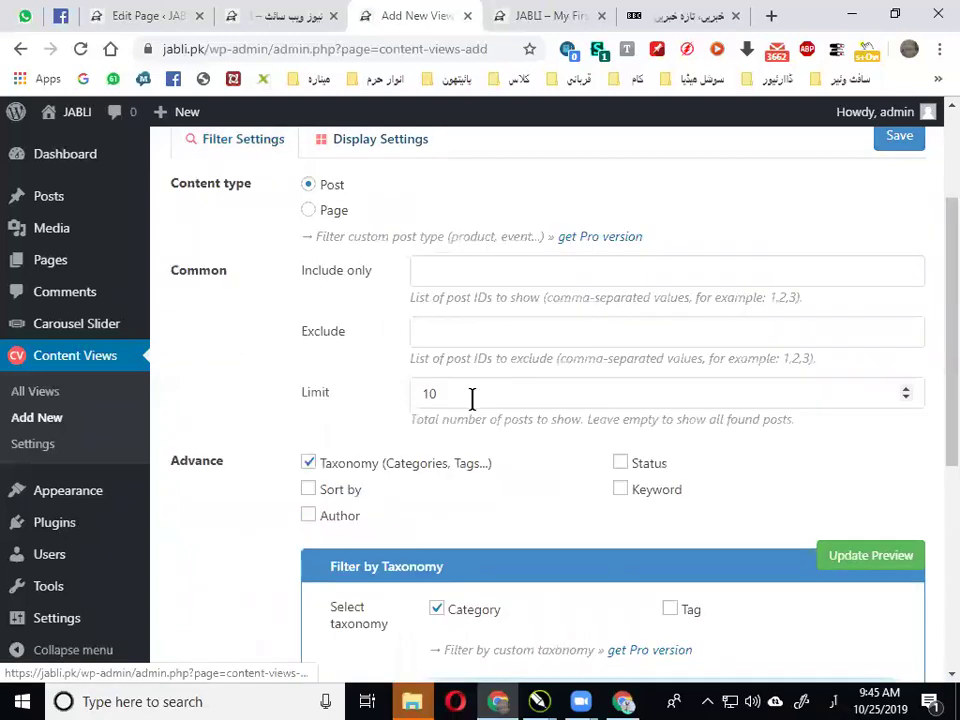
{"action": "scroll", "coordinate": [465, 390], "scroll_direction": "down", "scroll_amount": 2}
{"action": "scroll", "coordinate": [455, 308], "scroll_direction": "up", "scroll_amount": 1}
{"action": "scroll", "coordinate": [456, 306], "scroll_direction": "up", "scroll_amount": 3}
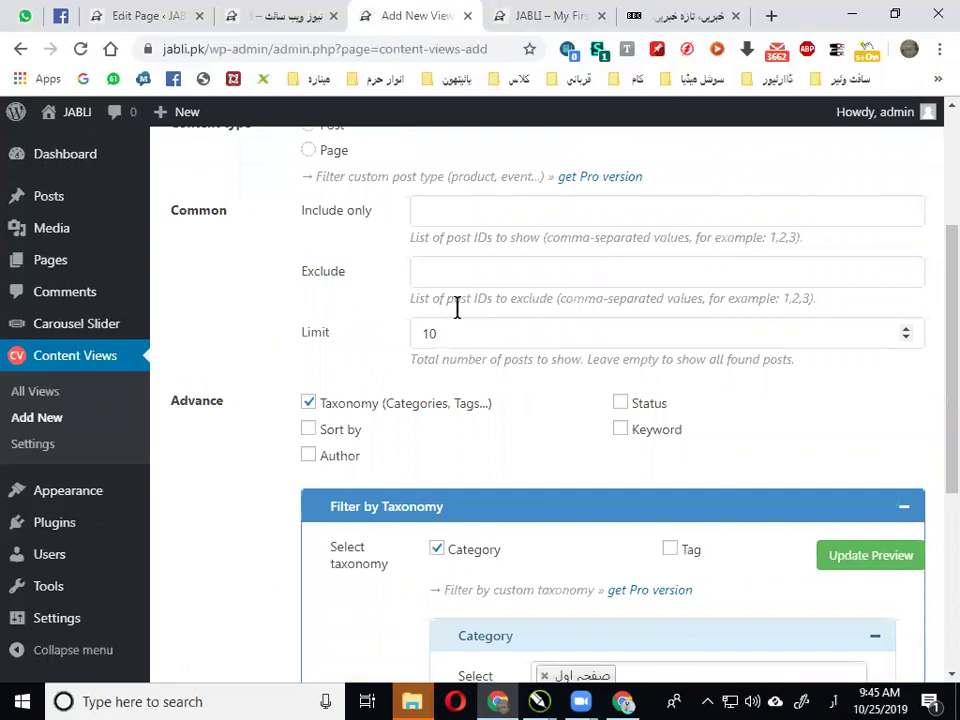
{"action": "scroll", "coordinate": [534, 567], "scroll_direction": "down", "scroll_amount": 1}
{"action": "left_click", "coordinate": [484, 488]}
{"action": "double_click", "coordinate": [485, 487]}
{"action": "type", "text": "12"}
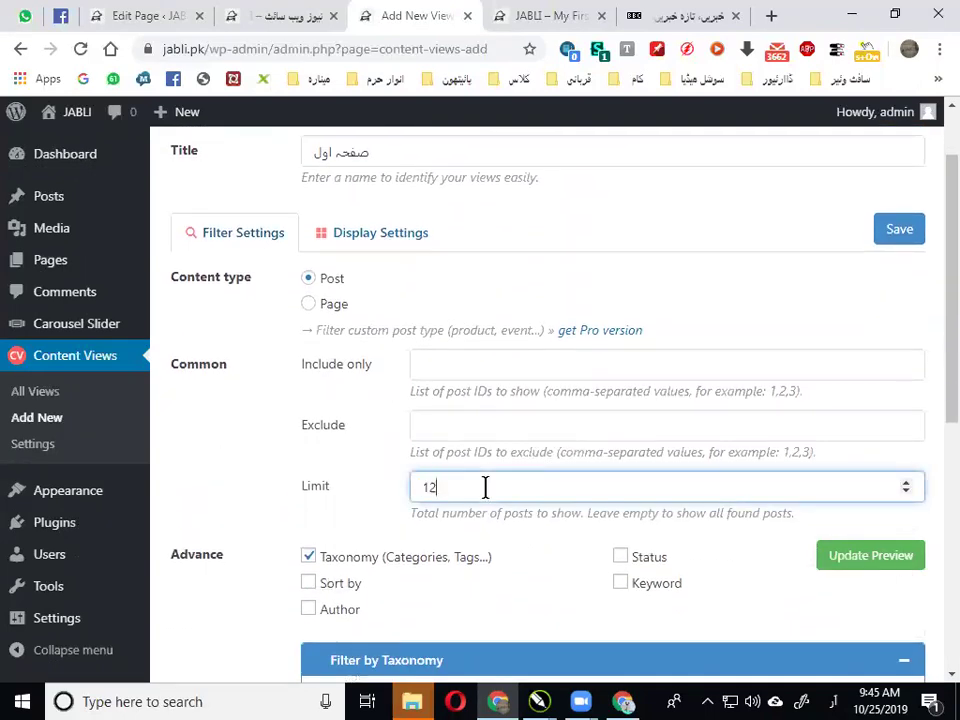
Set the grid to 4 items per row, 3 on tablet, 2 on mobile, thumbnails beside text
{"action": "left_click", "coordinate": [329, 238]}
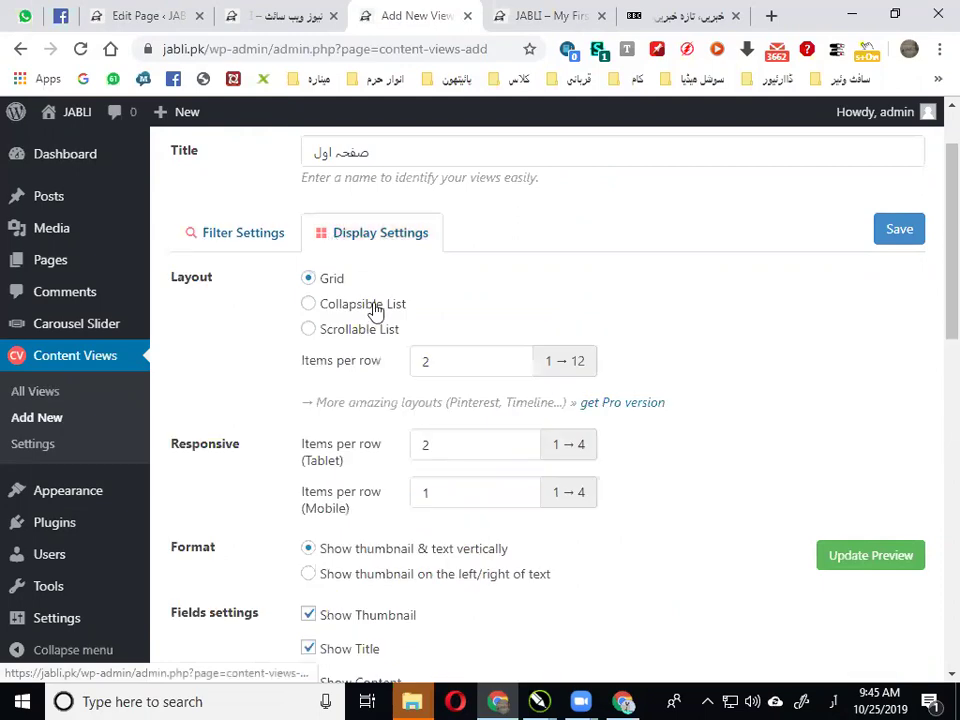
{"action": "left_click", "coordinate": [513, 360]}
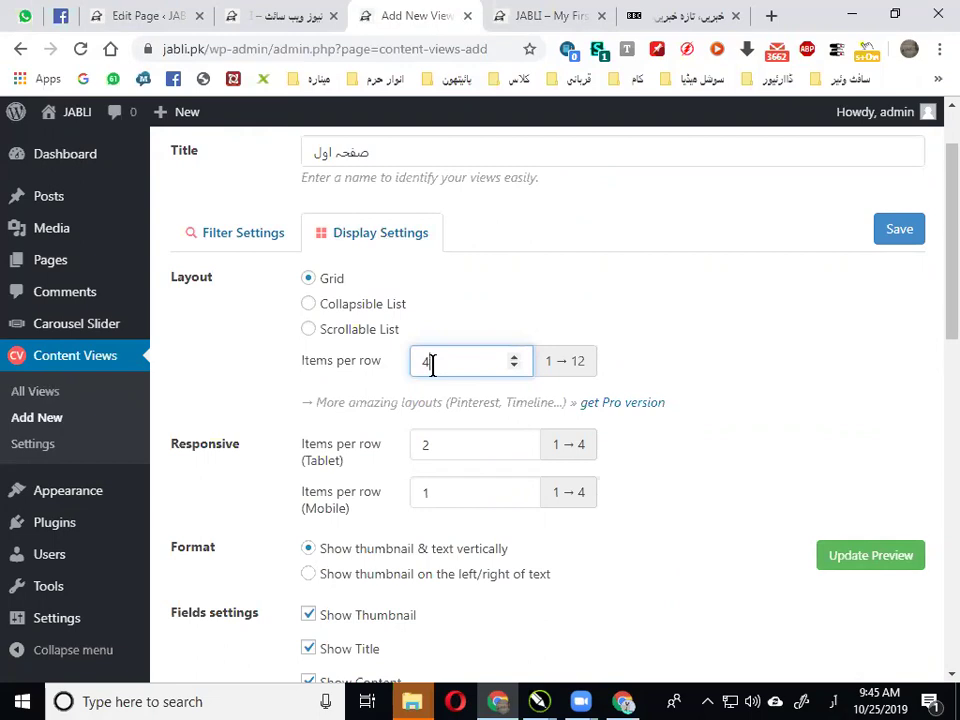
{"action": "scroll", "coordinate": [440, 374], "scroll_direction": "down", "scroll_amount": 2}
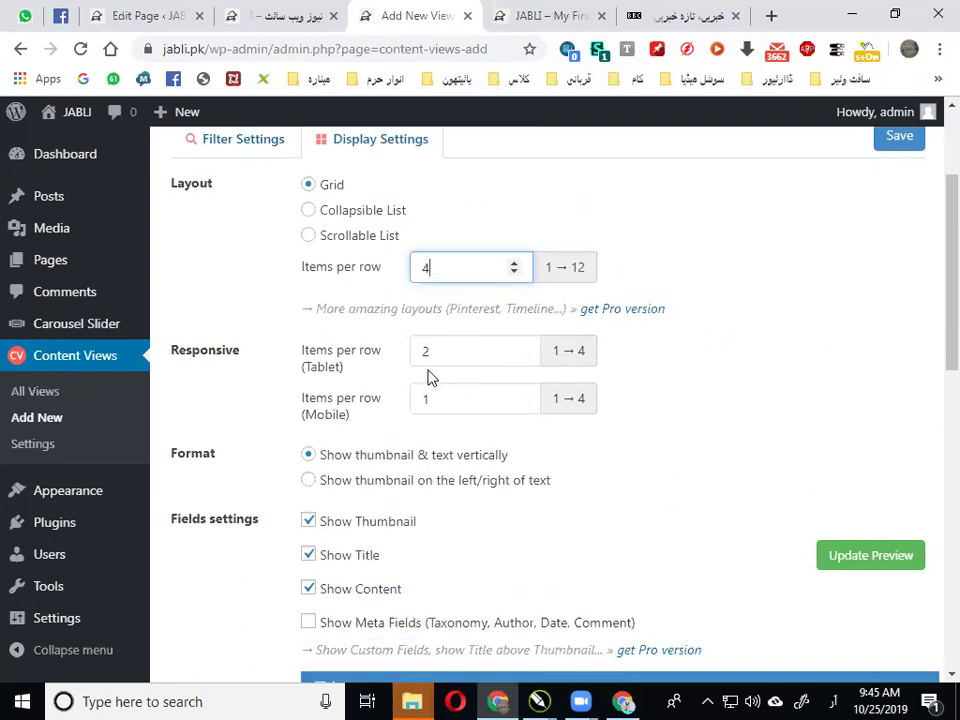
{"action": "scroll", "coordinate": [450, 354], "scroll_direction": "down", "scroll_amount": 2}
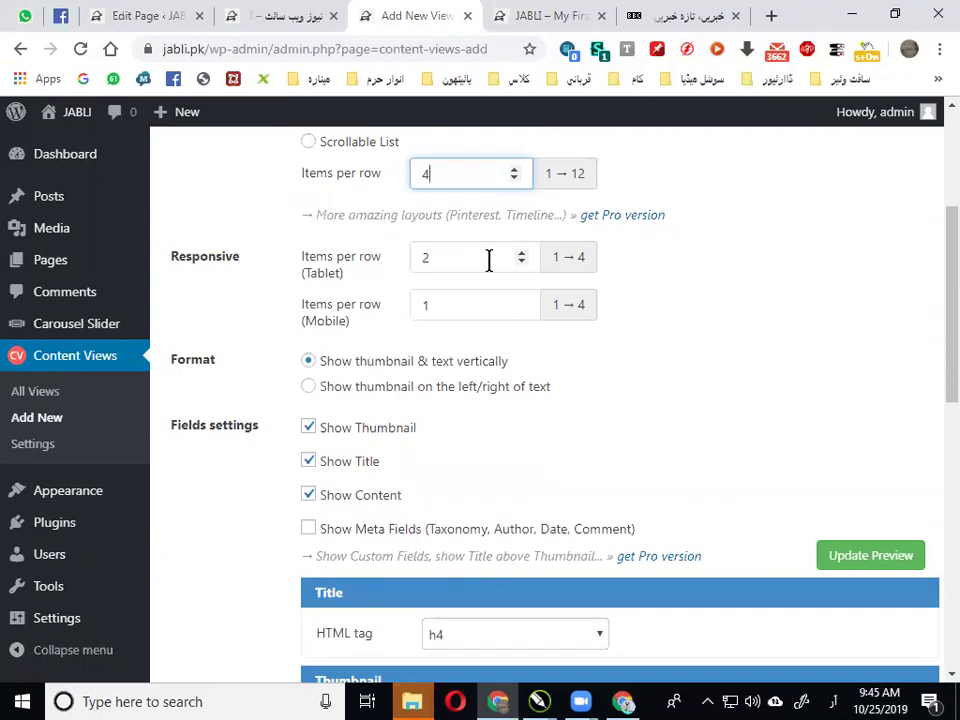
{"action": "left_click", "coordinate": [521, 253]}
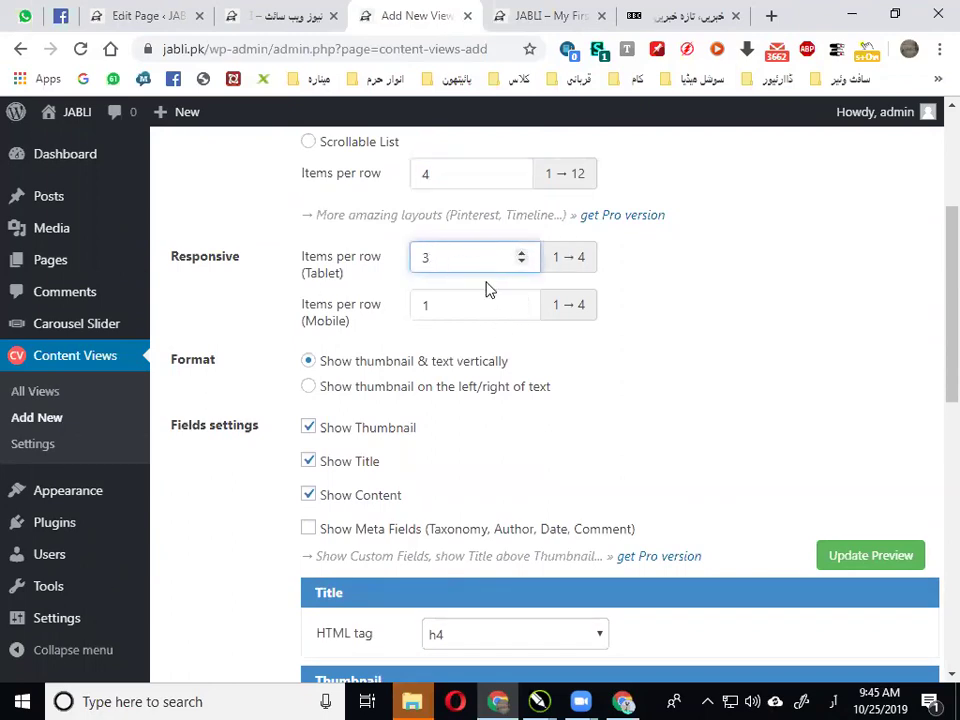
{"action": "left_click", "coordinate": [521, 302]}
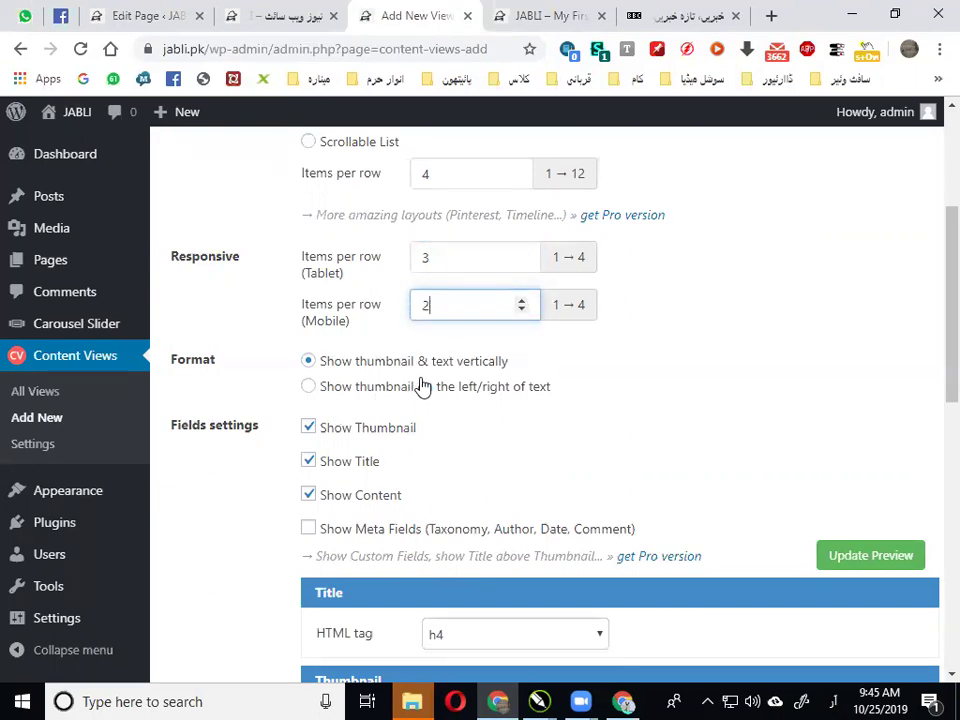
{"action": "left_click", "coordinate": [389, 388]}
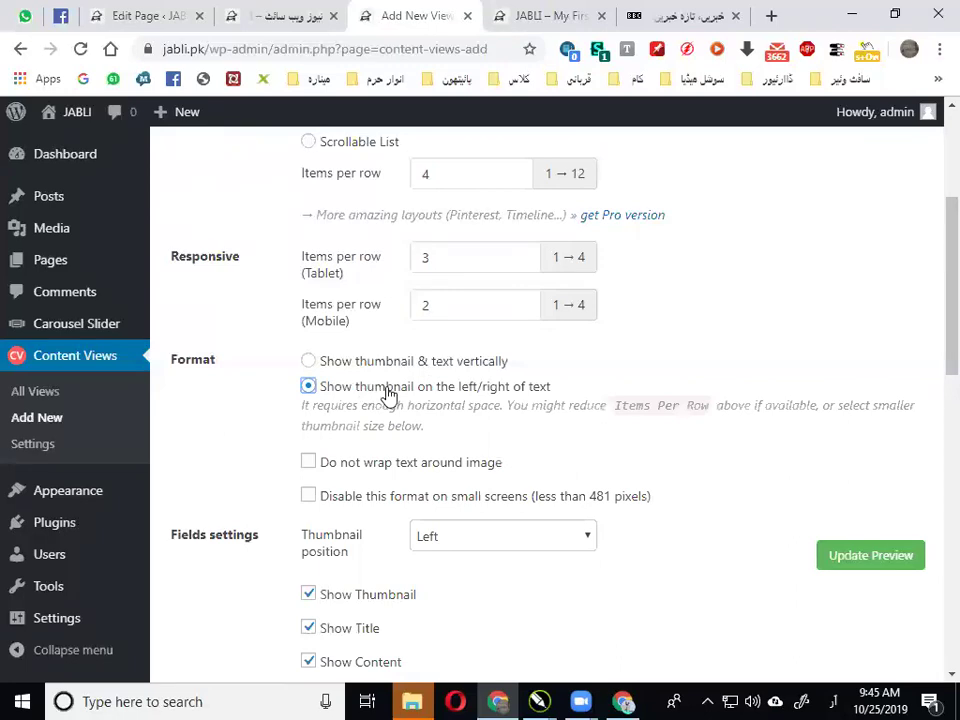
Enable 'Do not wrap text around image' and set Thumbnail position to Right
{"action": "scroll", "coordinate": [385, 390], "scroll_direction": "down", "scroll_amount": 2}
{"action": "left_click", "coordinate": [383, 377]}
{"action": "scroll", "coordinate": [422, 360], "scroll_direction": "down", "scroll_amount": 2}
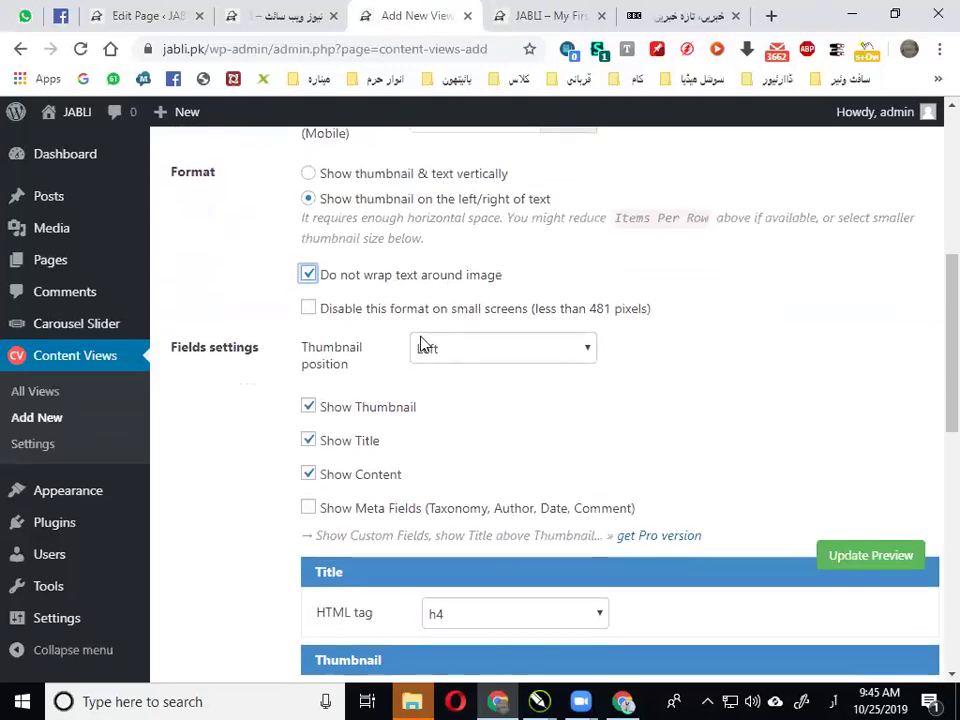
{"action": "left_click", "coordinate": [469, 354]}
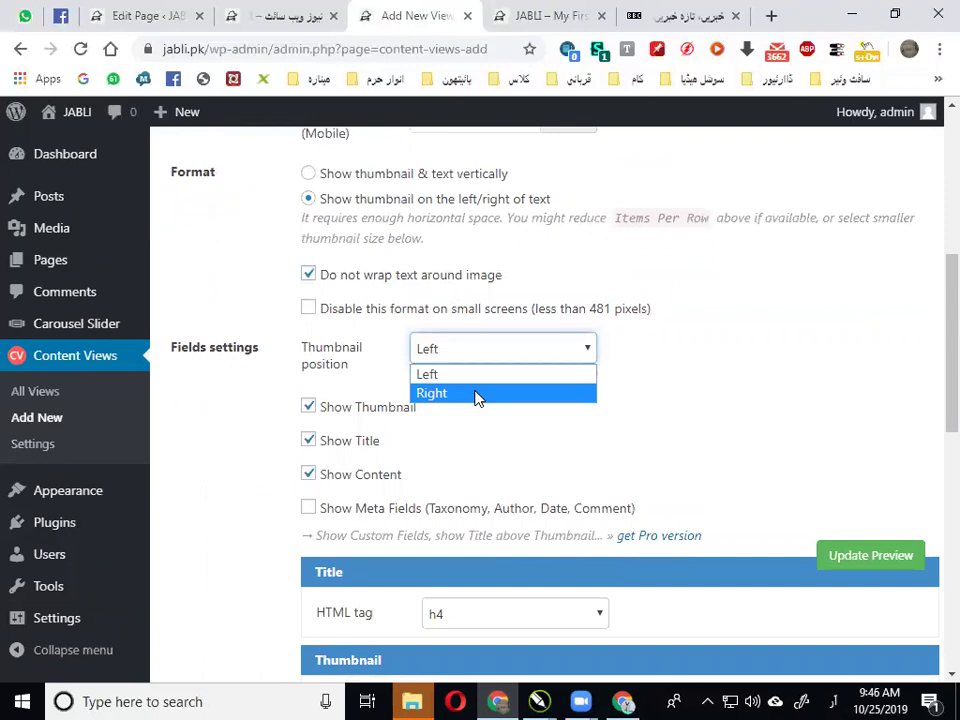
{"action": "left_click", "coordinate": [476, 394]}
Change the excerpt length from 20 to 40 words
{"action": "scroll", "coordinate": [503, 425], "scroll_direction": "down", "scroll_amount": 2}
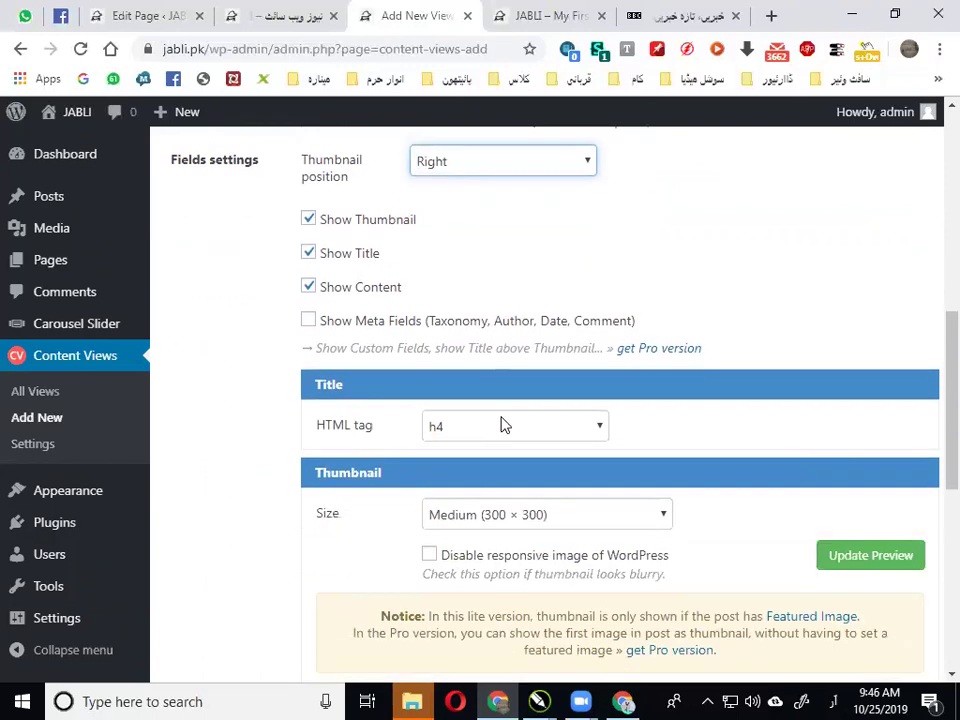
{"action": "scroll", "coordinate": [462, 424], "scroll_direction": "down", "scroll_amount": 2}
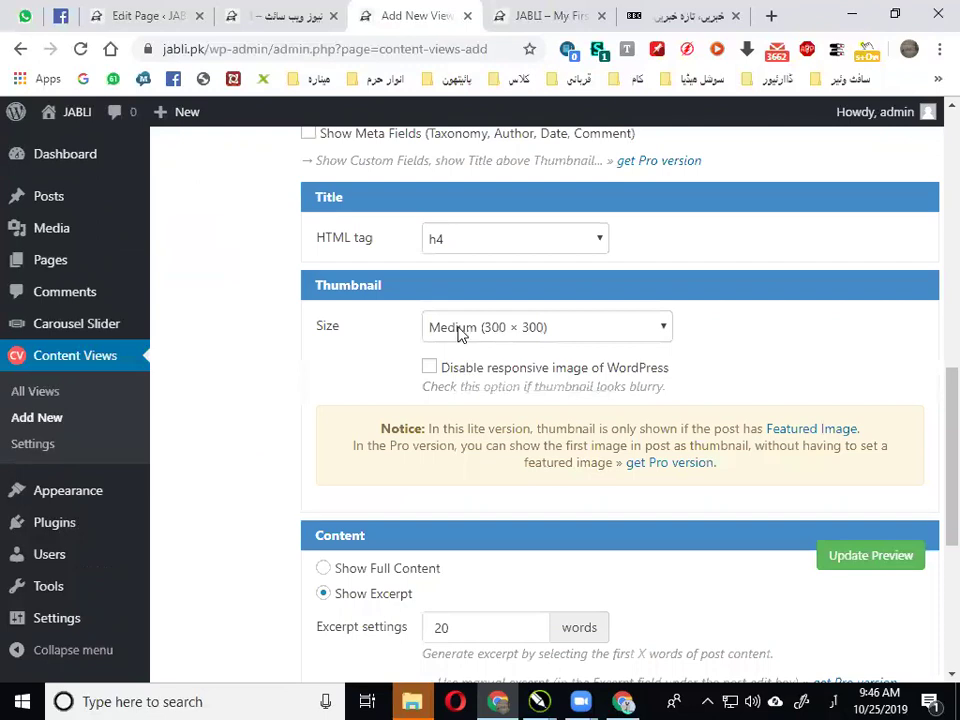
{"action": "scroll", "coordinate": [476, 407], "scroll_direction": "down", "scroll_amount": 2}
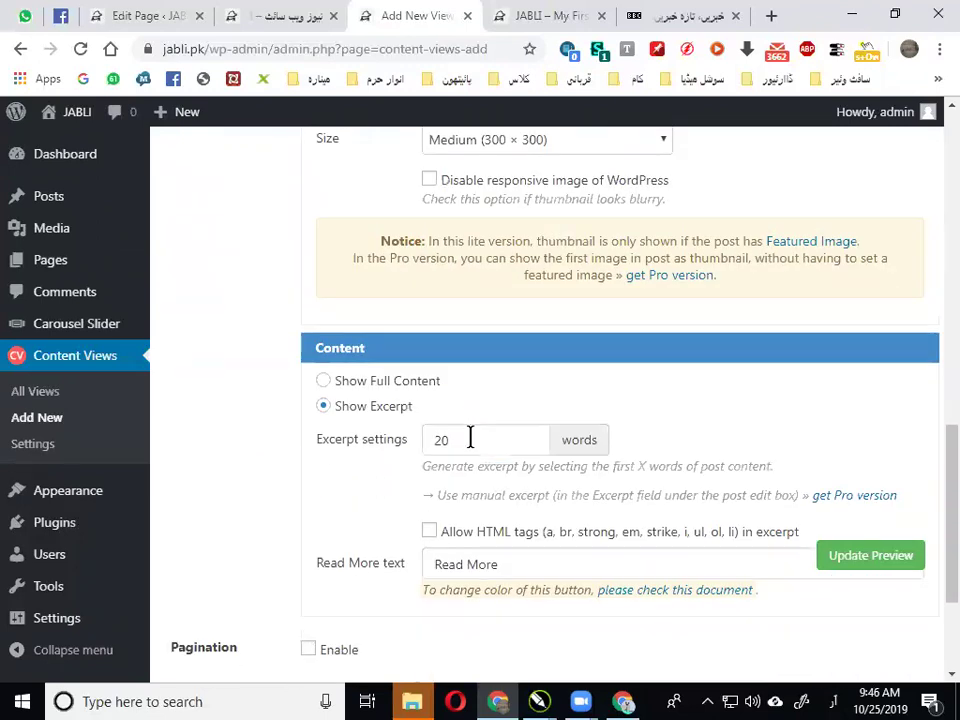
{"action": "left_click", "coordinate": [472, 440]}
{"action": "double_click", "coordinate": [472, 440]}
{"action": "type", "text": "40"}
Change the Read More button text to مزید پڑھیں
{"action": "scroll", "coordinate": [668, 500], "scroll_direction": "down", "scroll_amount": 2}
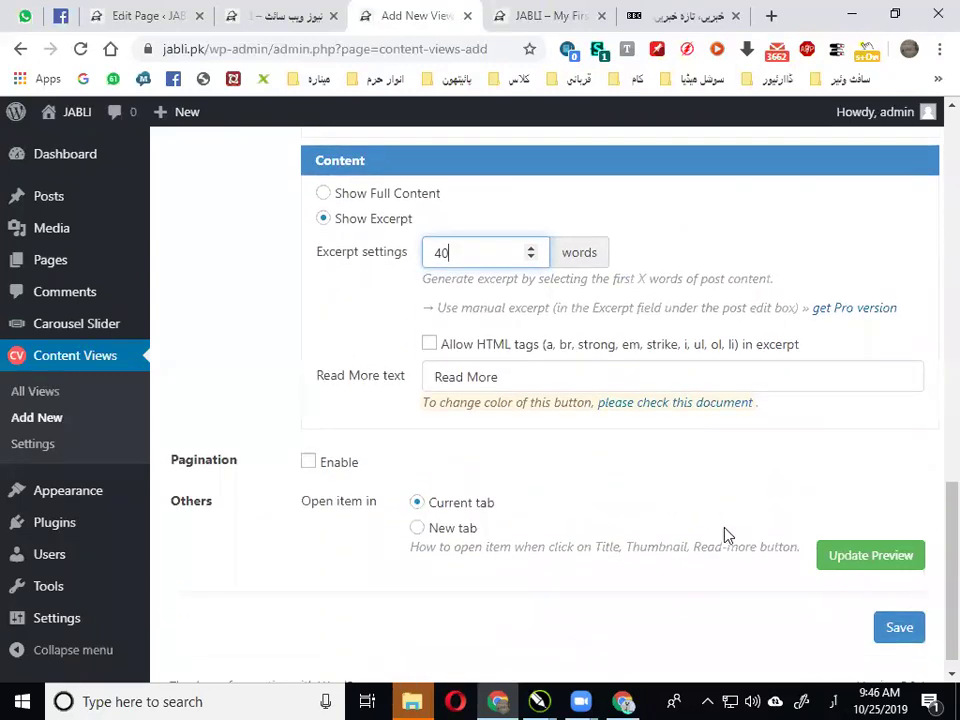
{"action": "left_click", "coordinate": [519, 386]}
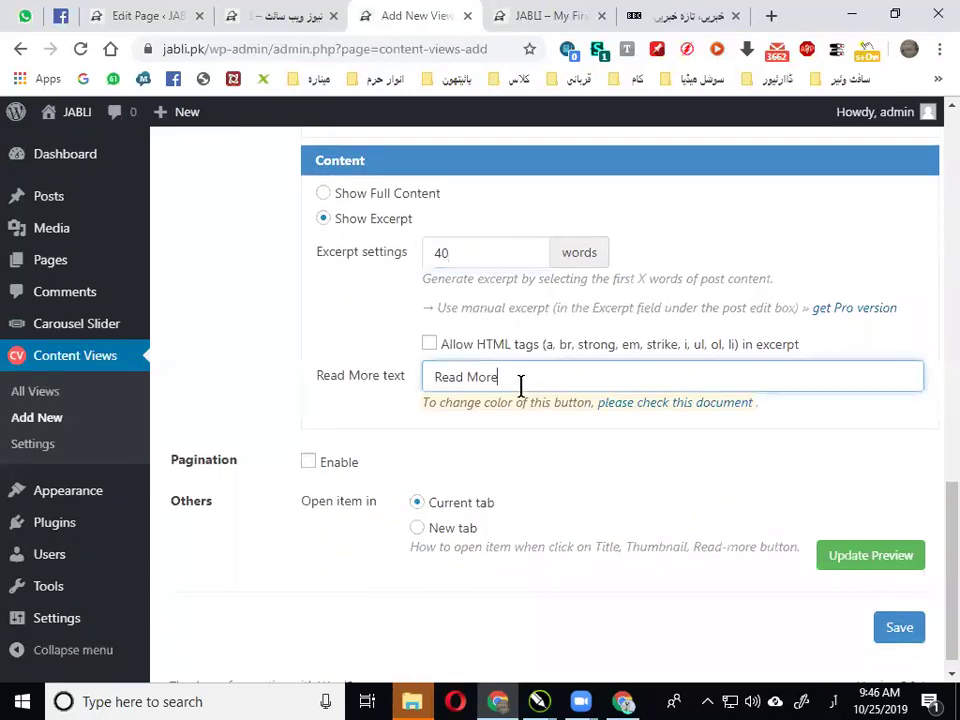
{"action": "key", "text": "ctrl+a"}
{"action": "type", "text": "مزید"}
{"action": "key", "text": "BackSpace"}
{"action": "left_click", "coordinate": [553, 416]}
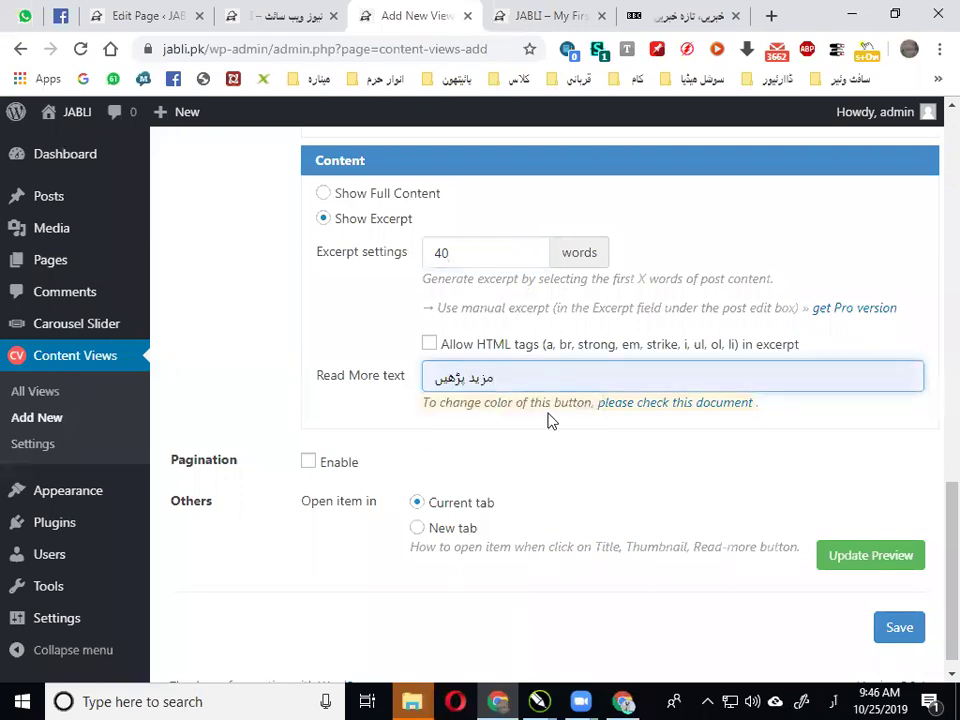
Save the صفحہ اول view and select its shortcode [pt_view id="fe6ebbe3vx"]
{"action": "scroll", "coordinate": [733, 377], "scroll_direction": "up", "scroll_amount": 6}
{"action": "scroll", "coordinate": [782, 374], "scroll_direction": "up", "scroll_amount": 10}
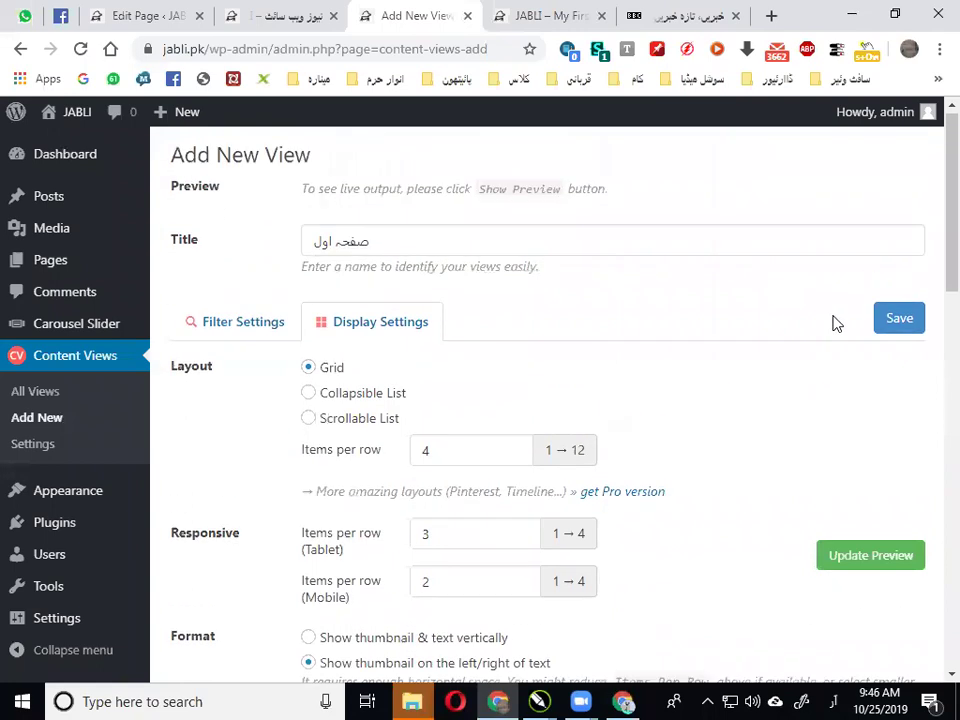
{"action": "left_click", "coordinate": [902, 324]}
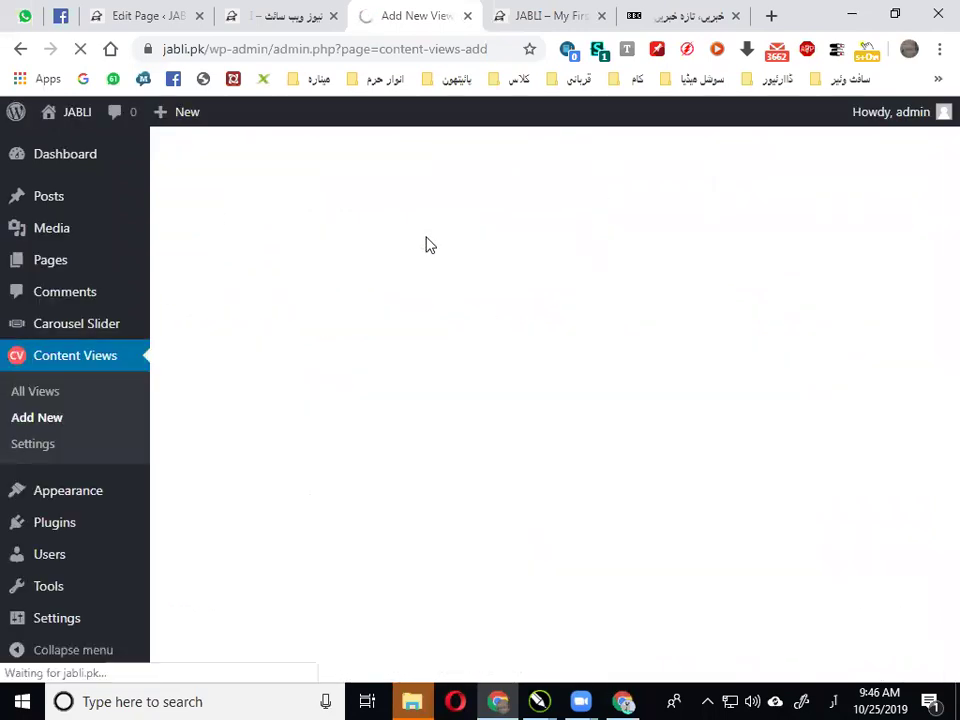
{"action": "triple_click", "coordinate": [420, 193]}
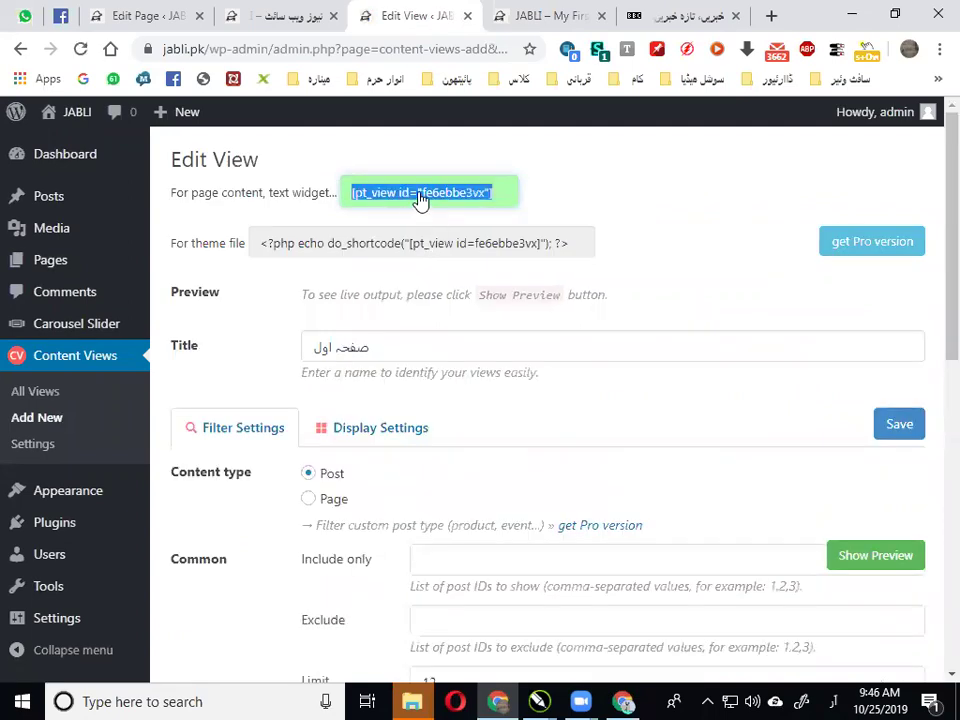
Copy the view shortcode and duplicate the Custom HTML widget into the second column
{"action": "right_click", "coordinate": [421, 196]}
{"action": "left_click", "coordinate": [464, 211]}
{"action": "left_click", "coordinate": [157, 14]}
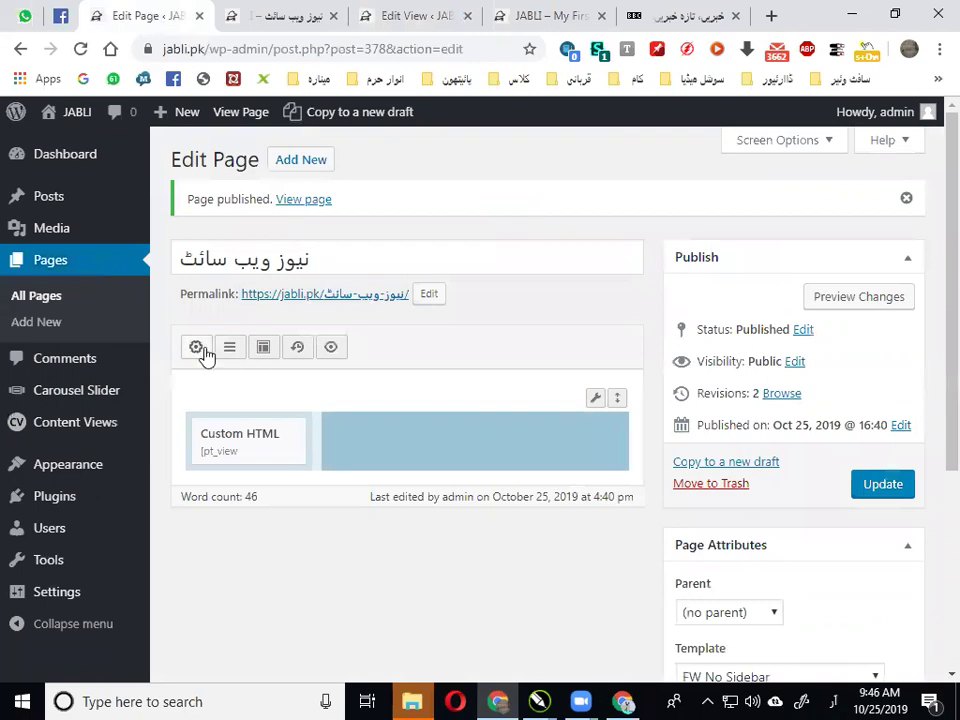
{"action": "left_click", "coordinate": [199, 350]}
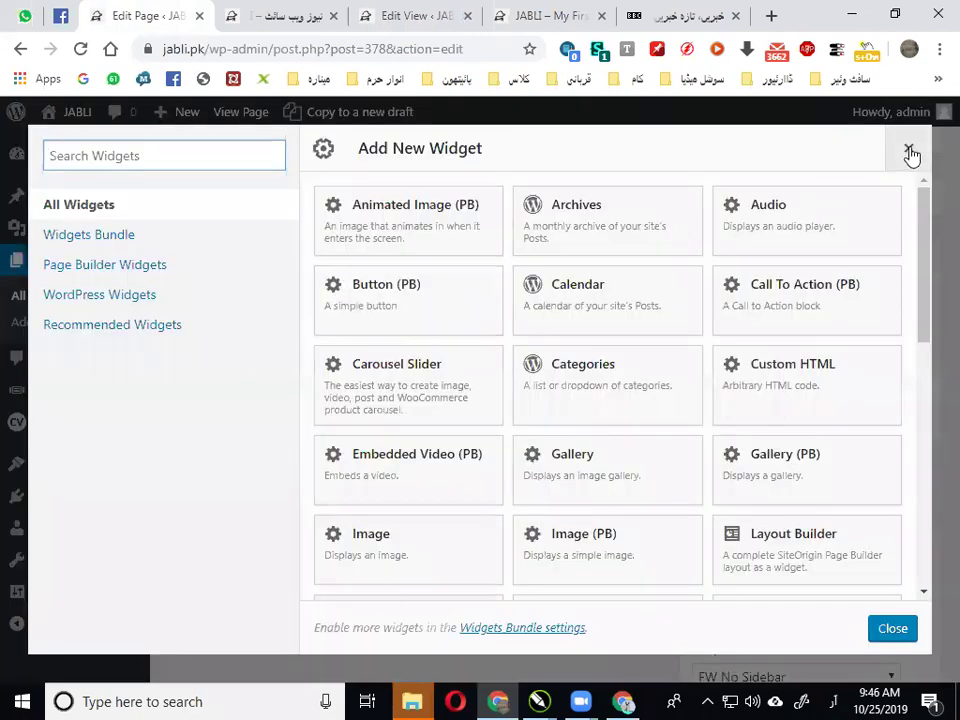
{"action": "left_click", "coordinate": [910, 153]}
{"action": "left_click", "coordinate": [253, 441]}
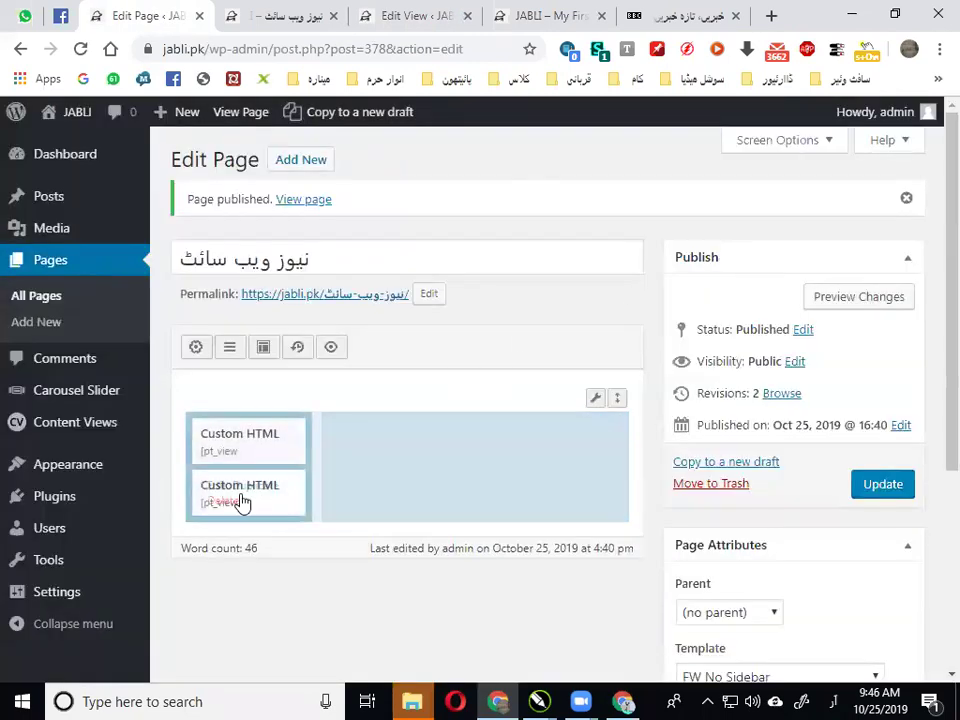
{"action": "left_click_drag", "start_coordinate": [420, 450], "coordinate": [358, 386]}
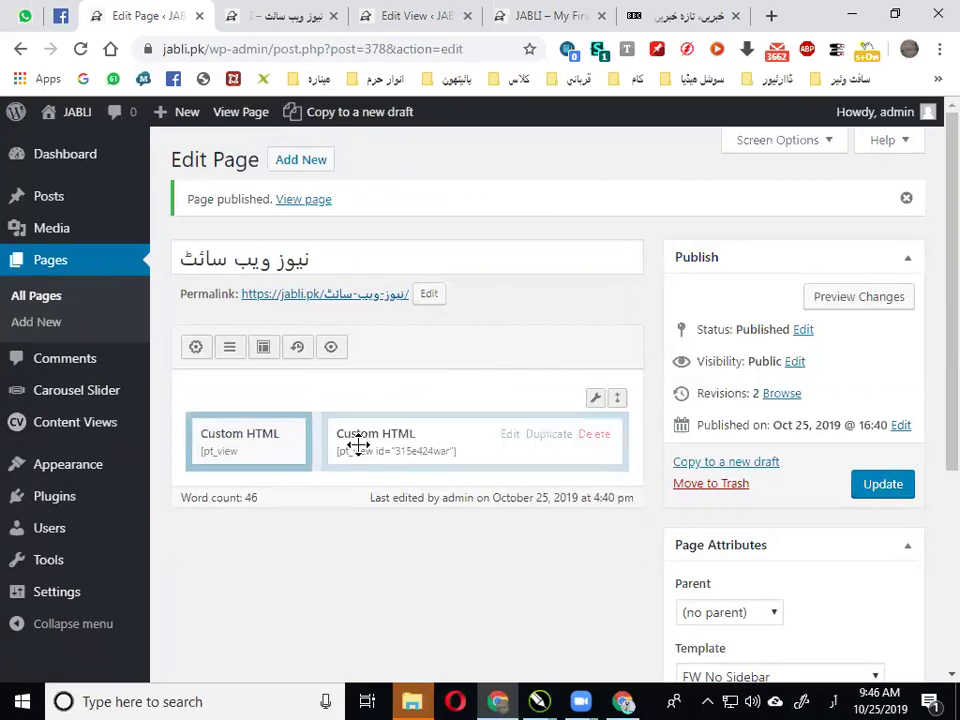
Replace the copied widget's content with [pt_view id="fe6ebbe3vx"] and update the page
{"action": "left_click", "coordinate": [513, 437]}
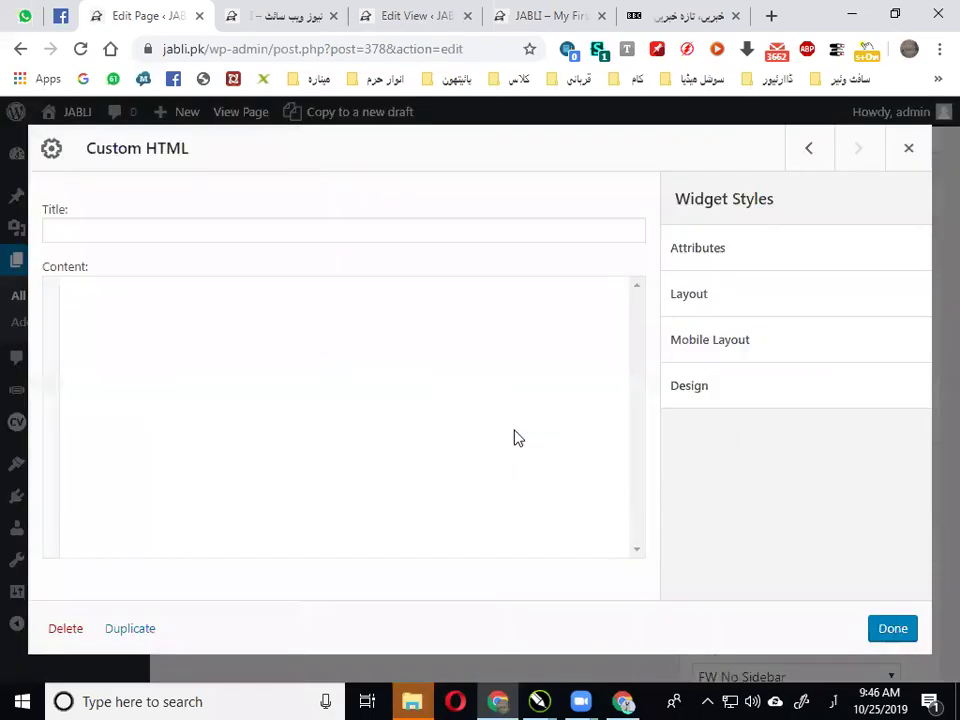
{"action": "left_click", "coordinate": [151, 287]}
{"action": "key", "text": "ctrl+v"}
{"action": "key", "text": "ctrl+a"}
{"action": "key", "text": "BackSpace"}
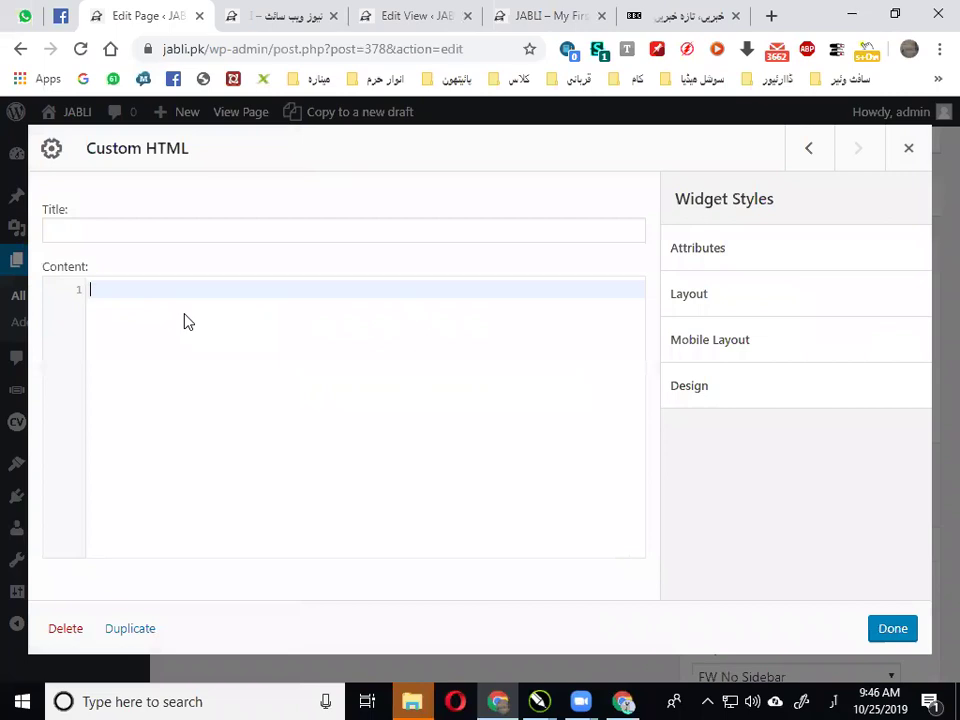
{"action": "key", "text": "ctrl+v"}
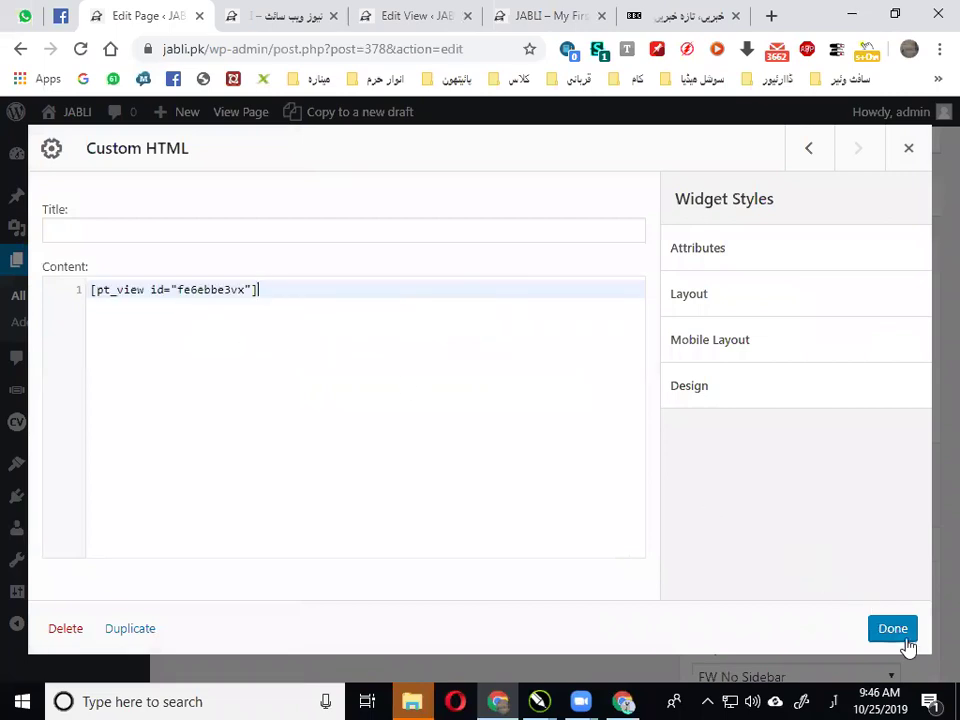
{"action": "left_click", "coordinate": [895, 632]}
{"action": "left_click", "coordinate": [874, 488]}
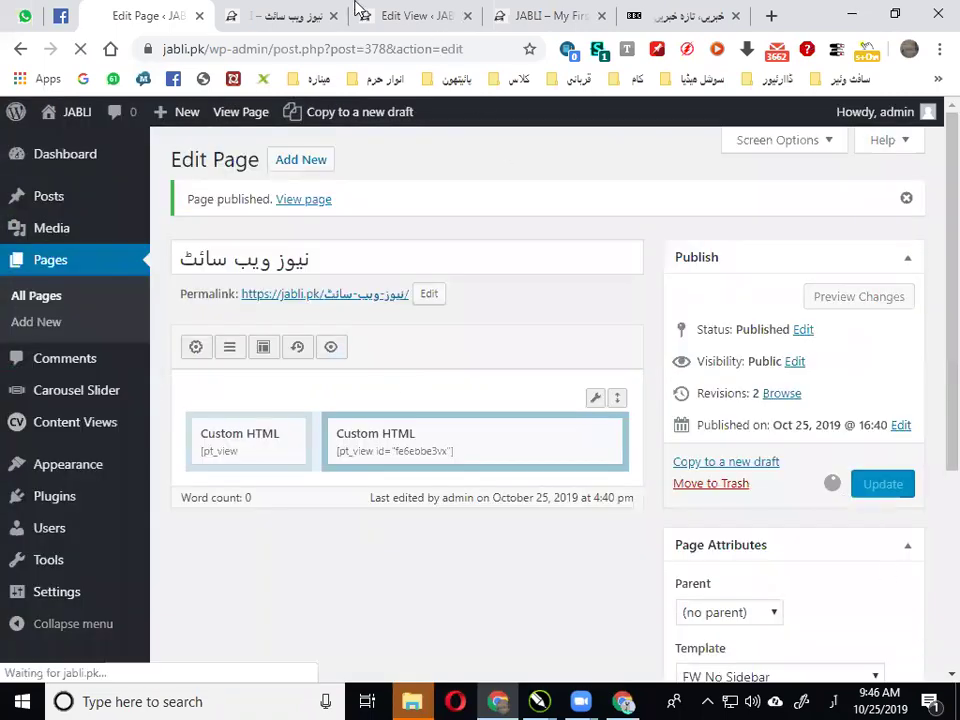
{"action": "left_click", "coordinate": [293, 14]}
Reload the live news page and scroll through the new four-per-row post grid
{"action": "scroll", "coordinate": [455, 268], "scroll_direction": "up", "scroll_amount": 2}
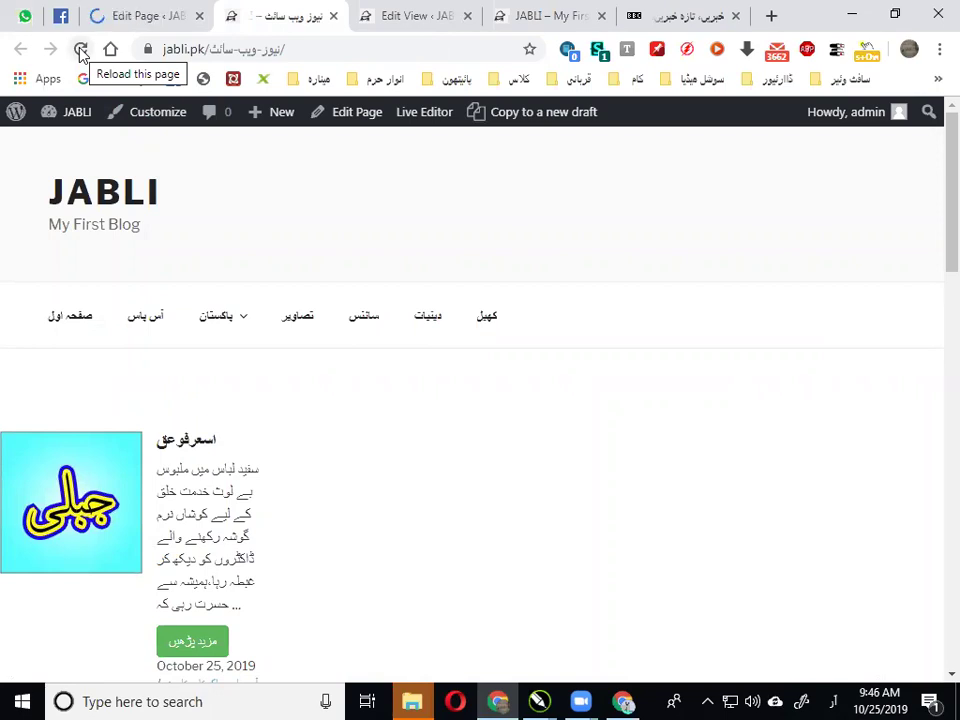
{"action": "left_click", "coordinate": [81, 50]}
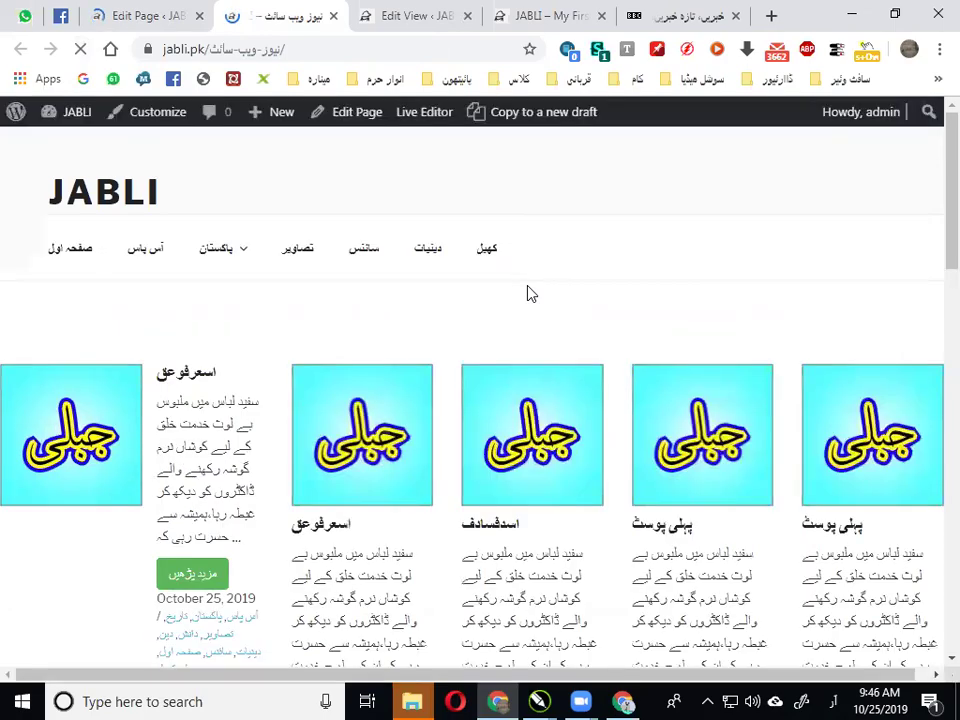
{"action": "scroll", "coordinate": [530, 292], "scroll_direction": "up", "scroll_amount": 2}
{"action": "scroll", "coordinate": [524, 342], "scroll_direction": "down", "scroll_amount": 3}
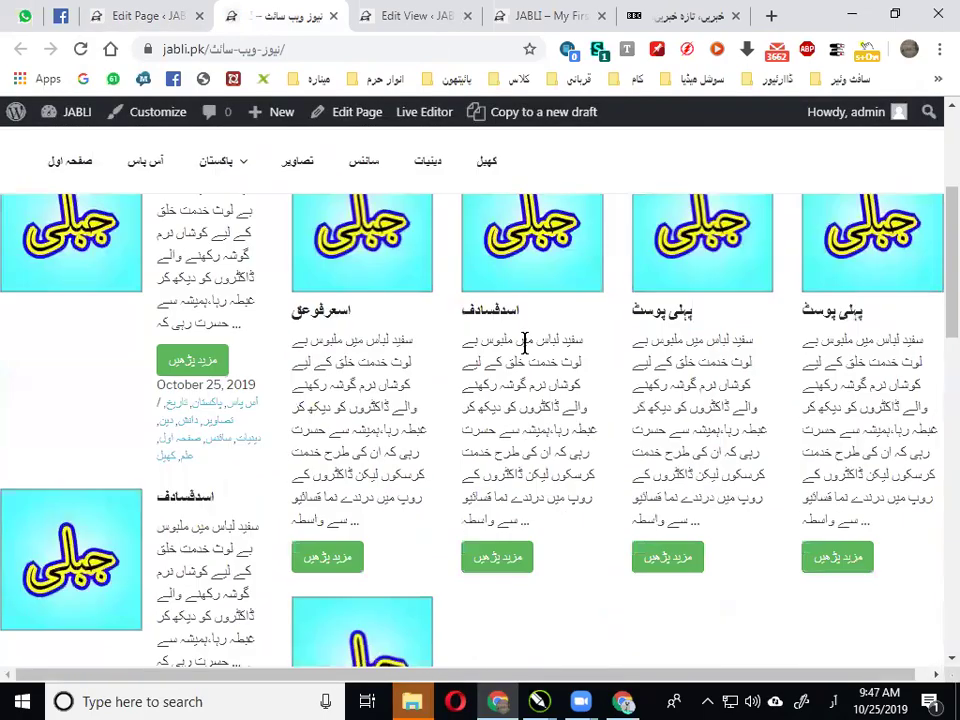
{"action": "scroll", "coordinate": [760, 430], "scroll_direction": "down", "scroll_amount": 2}
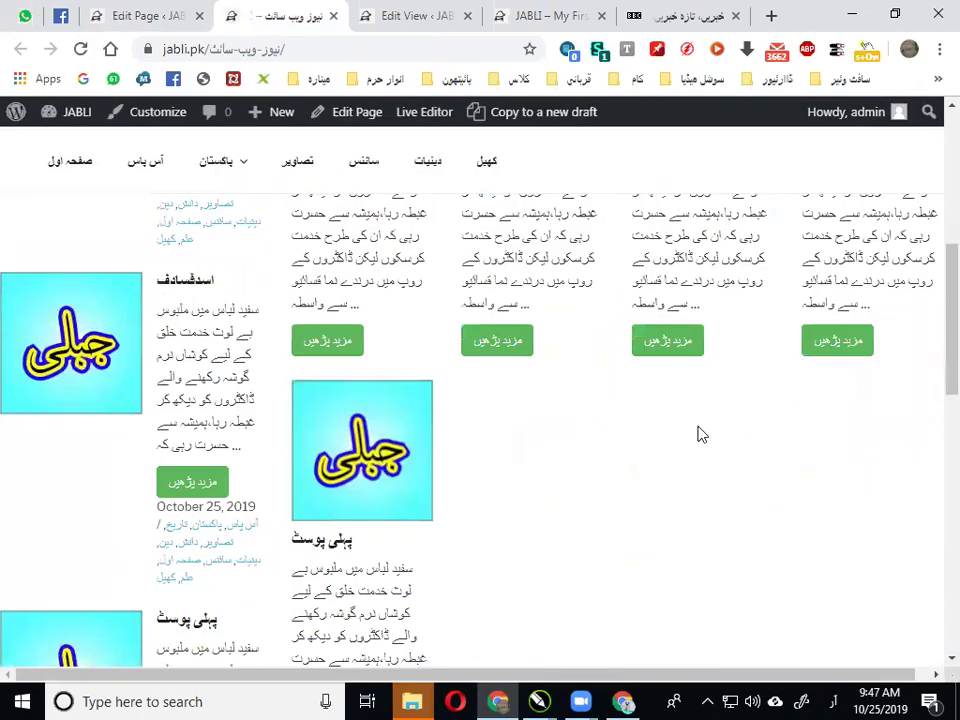
{"action": "scroll", "coordinate": [145, 400], "scroll_direction": "down", "scroll_amount": 2}
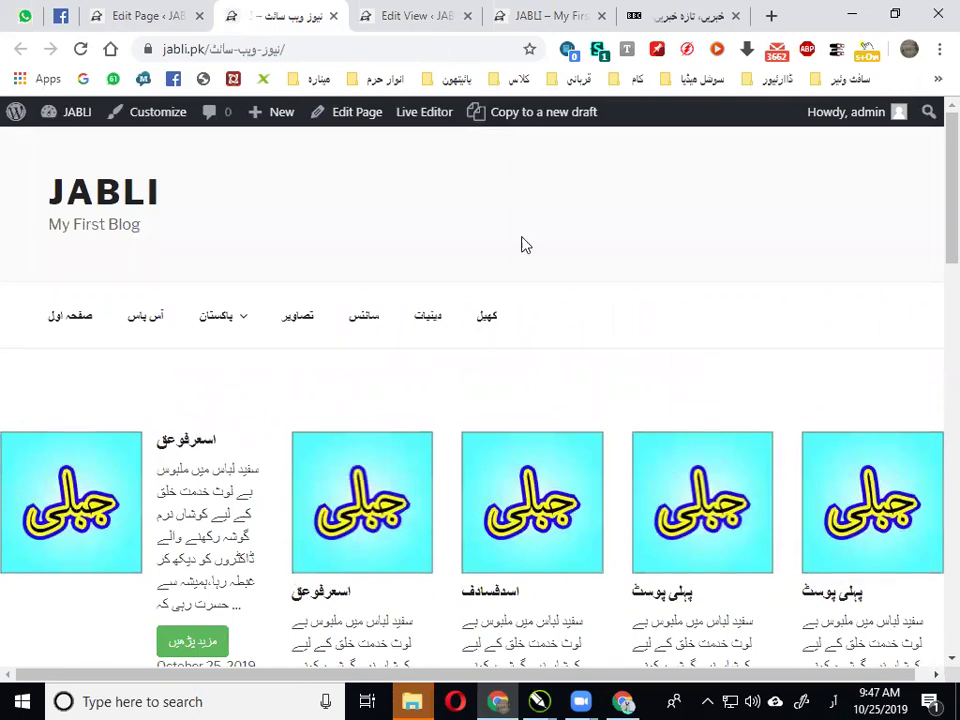
Add a SiteOrigin Editor widget holding the centred heading آس پاس
{"action": "left_click", "coordinate": [160, 14]}
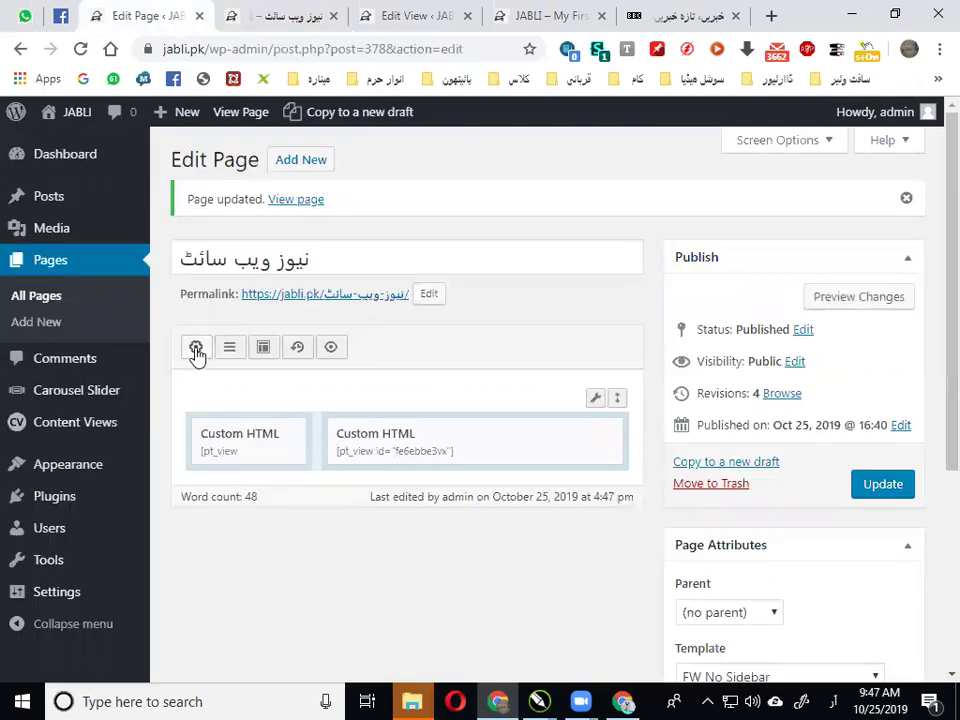
{"action": "left_click", "coordinate": [196, 349]}
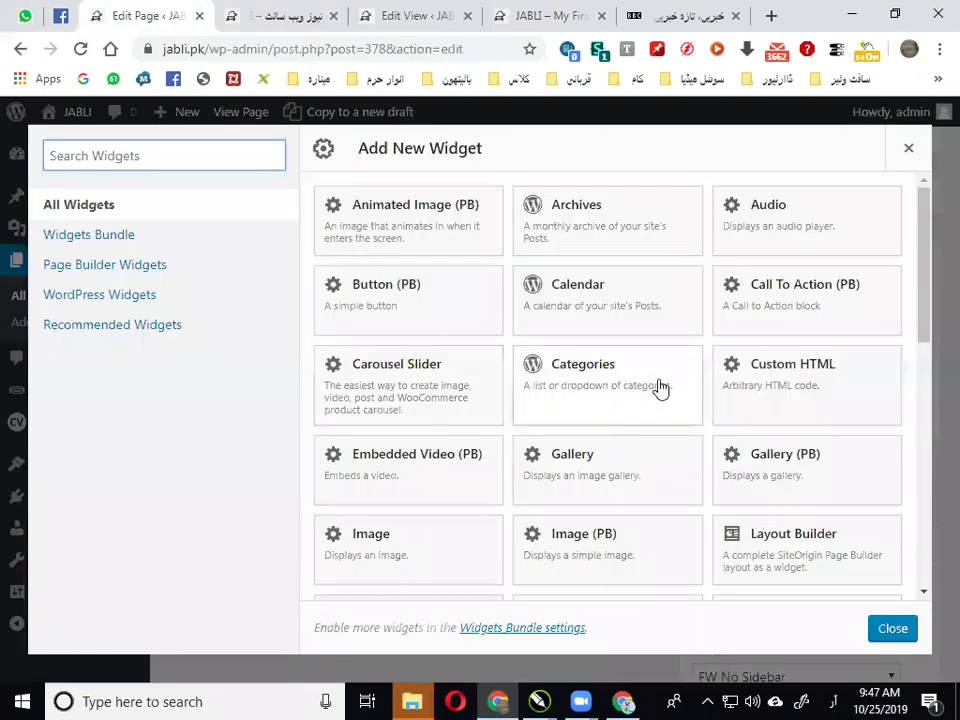
{"action": "scroll", "coordinate": [660, 388], "scroll_direction": "down", "scroll_amount": 10}
{"action": "left_click", "coordinate": [583, 309]}
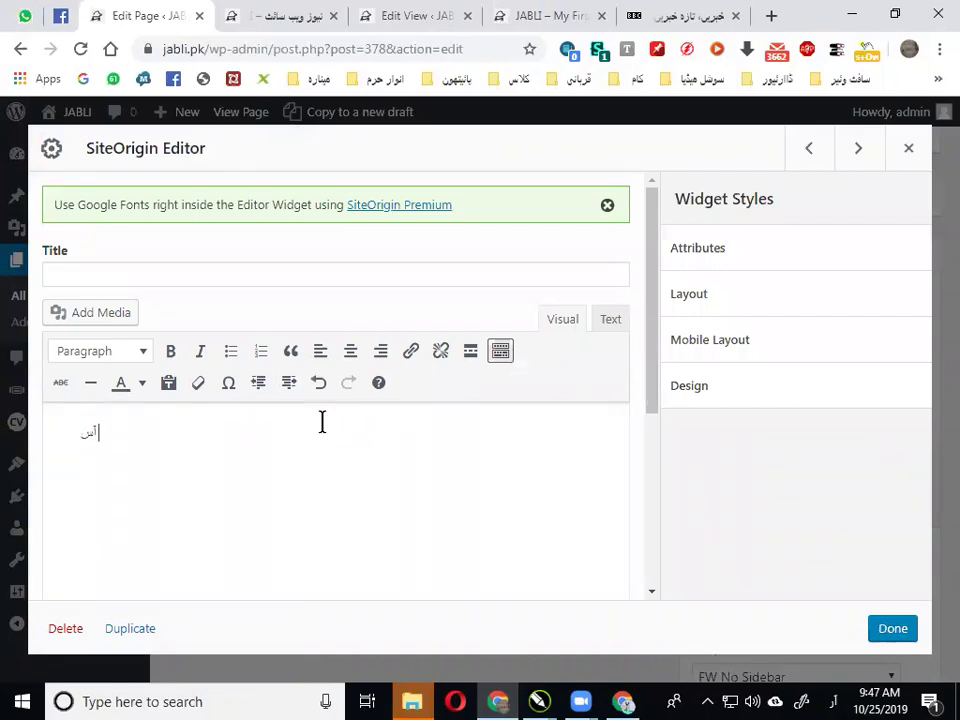
{"action": "type", "text": "س"}
{"action": "key", "text": "ctrl+a"}
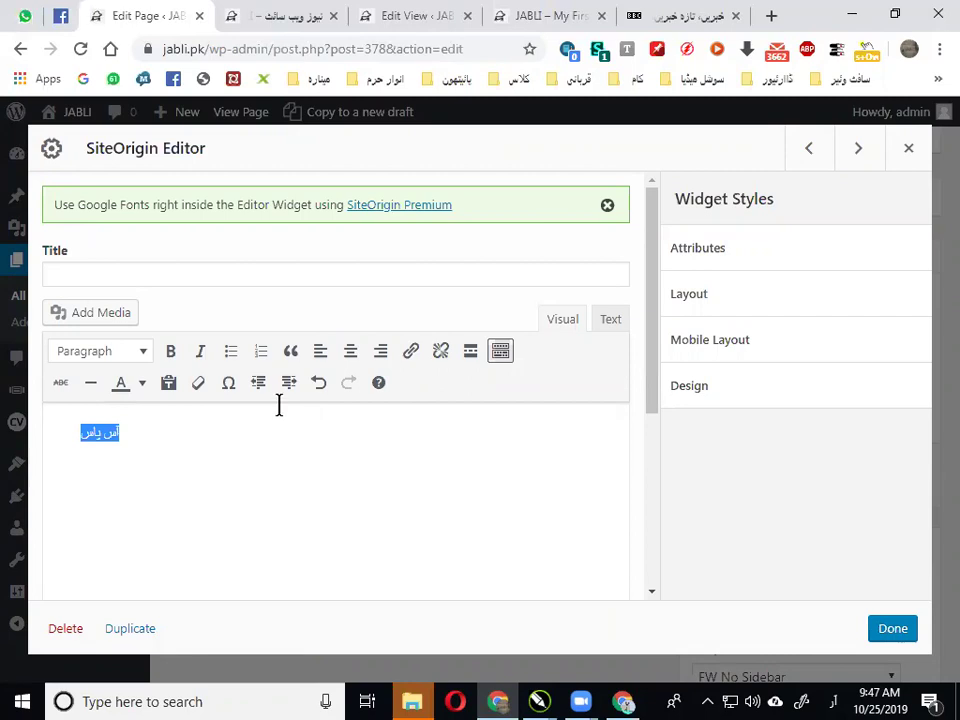
{"action": "left_click", "coordinate": [350, 351]}
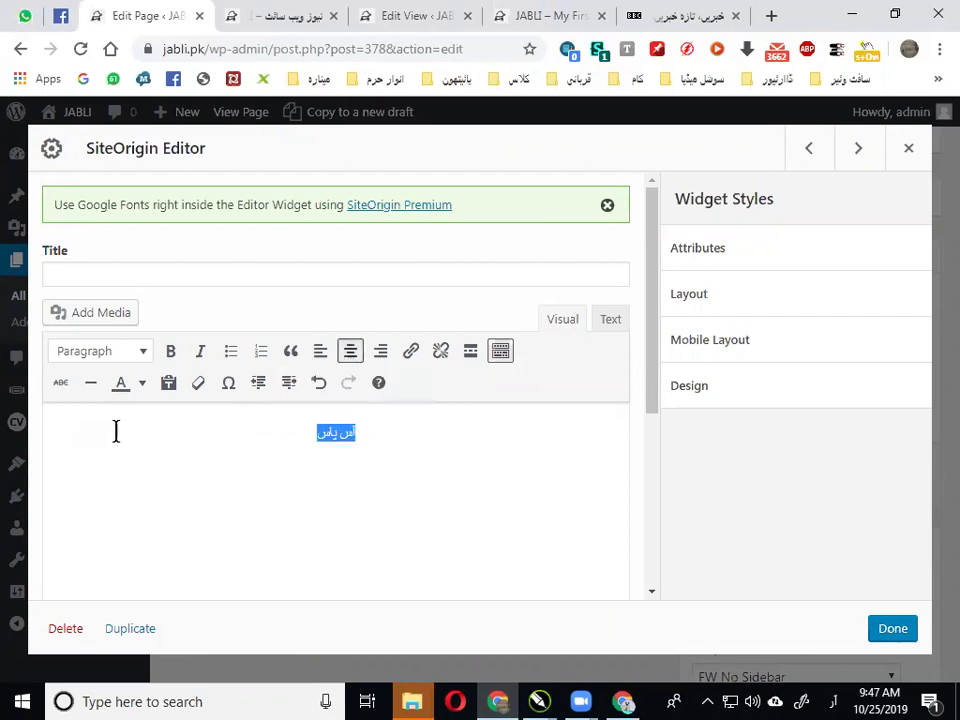
{"action": "left_click", "coordinate": [143, 385]}
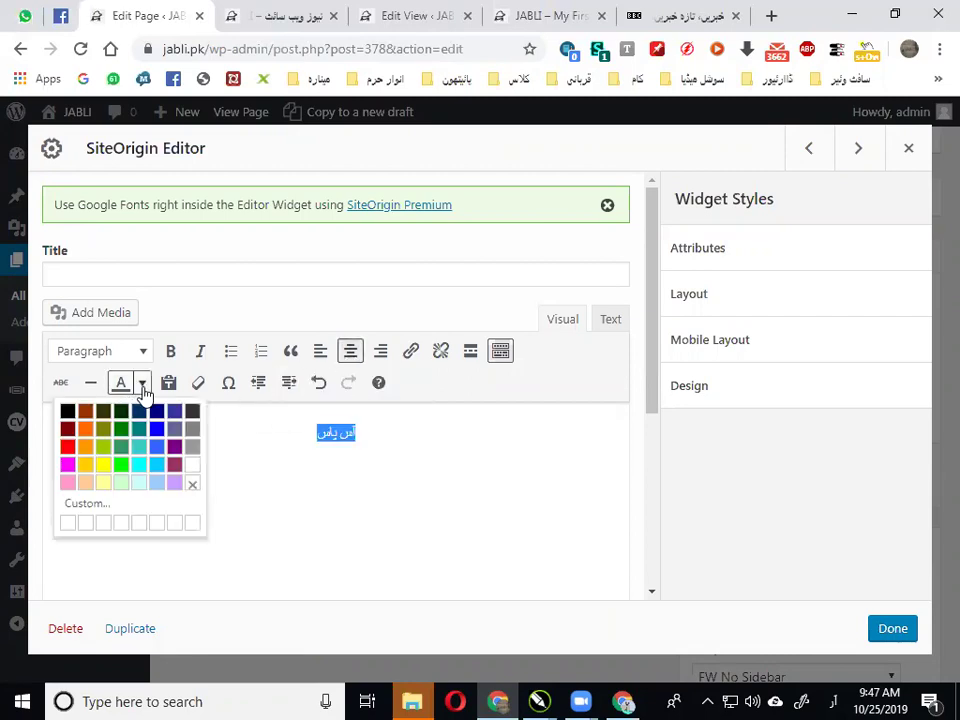
{"action": "left_click", "coordinate": [67, 446]}
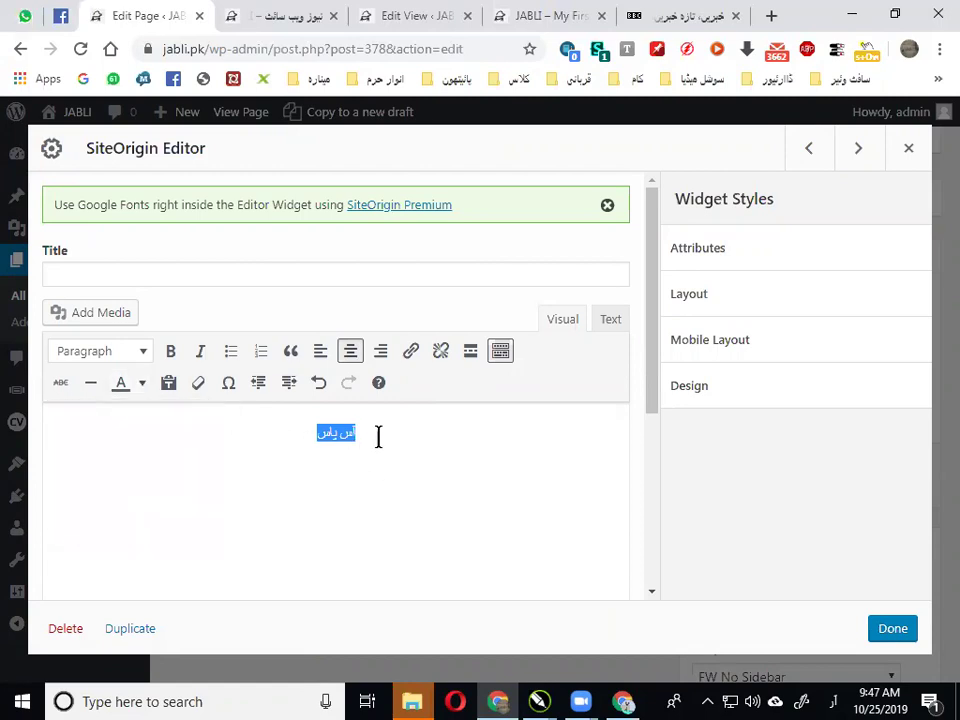
Set the widget's design background colour to near-black #0a0a0a
{"action": "left_click", "coordinate": [731, 390]}
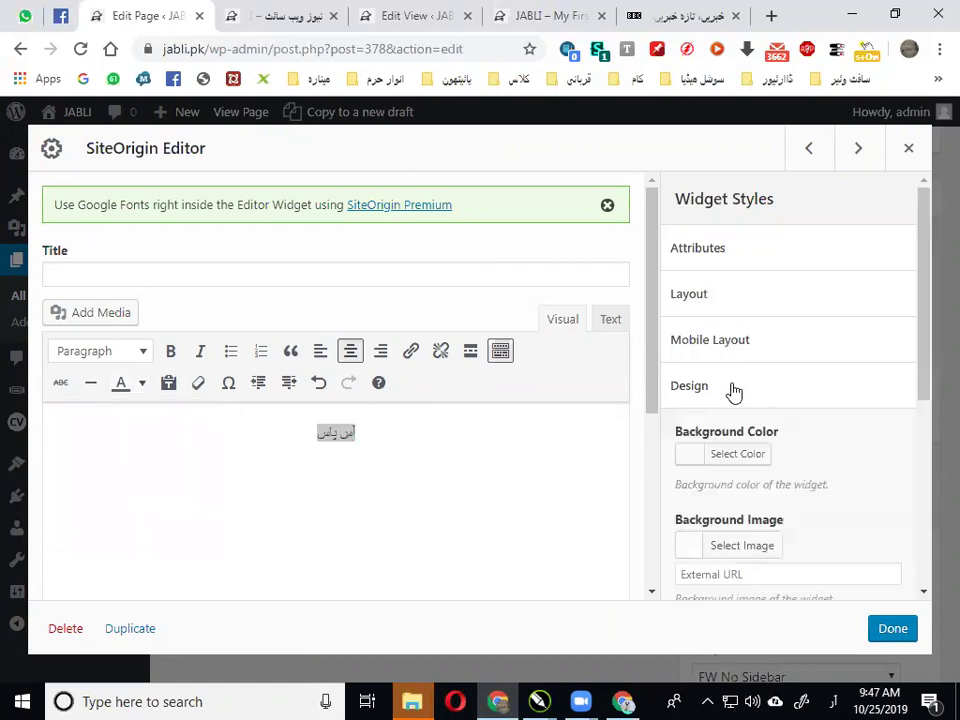
{"action": "scroll", "coordinate": [731, 392], "scroll_direction": "down", "scroll_amount": 2}
{"action": "left_click", "coordinate": [720, 266]}
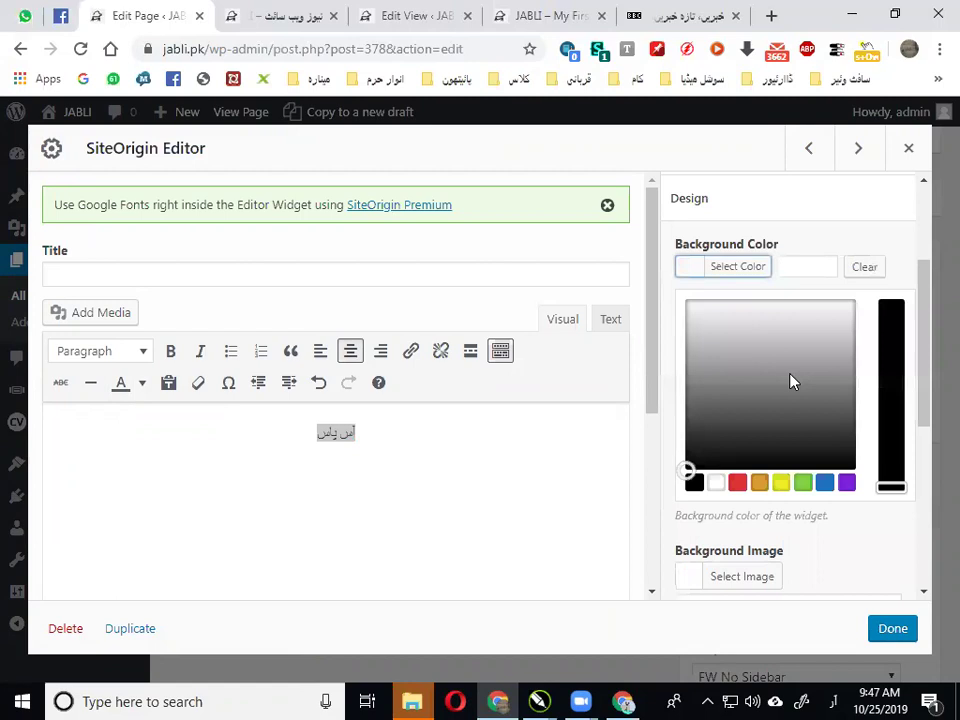
{"action": "left_click_drag", "start_coordinate": [791, 381], "coordinate": [870, 493]}
{"action": "left_click", "coordinate": [592, 517]}
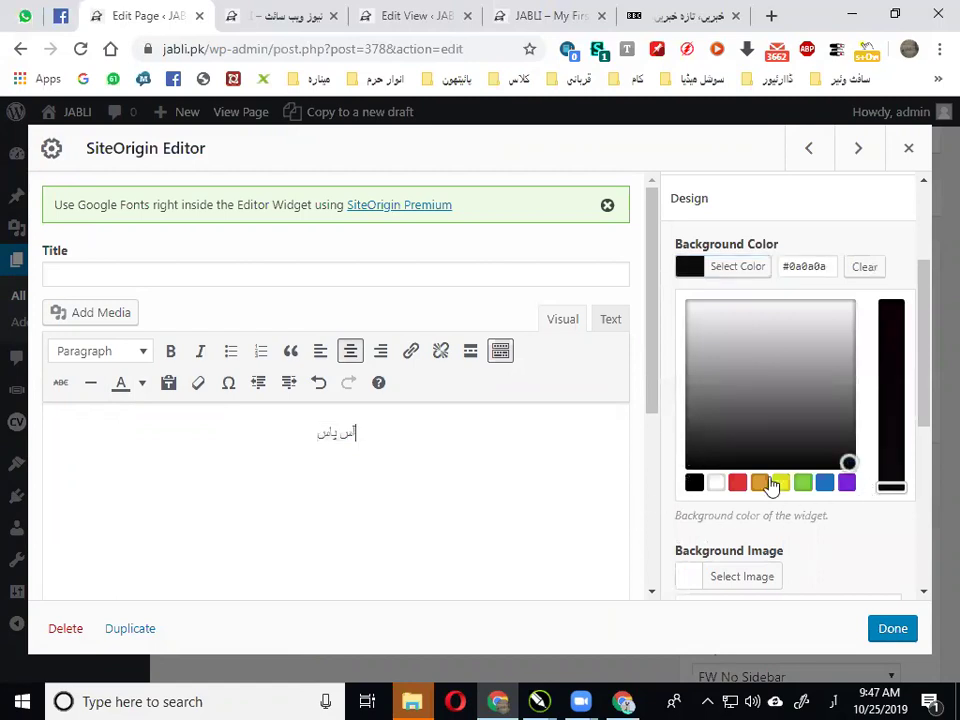
{"action": "left_click", "coordinate": [846, 540]}
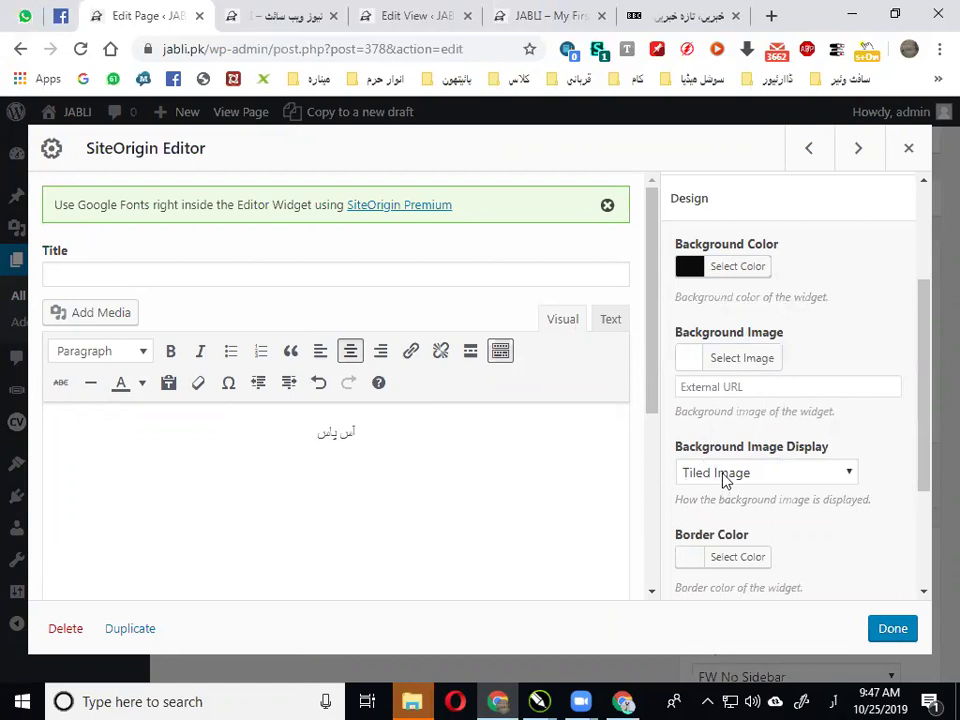
Set border and font colours to white #ffffff and make the heading text white
{"action": "scroll", "coordinate": [724, 500], "scroll_direction": "down", "scroll_amount": 3}
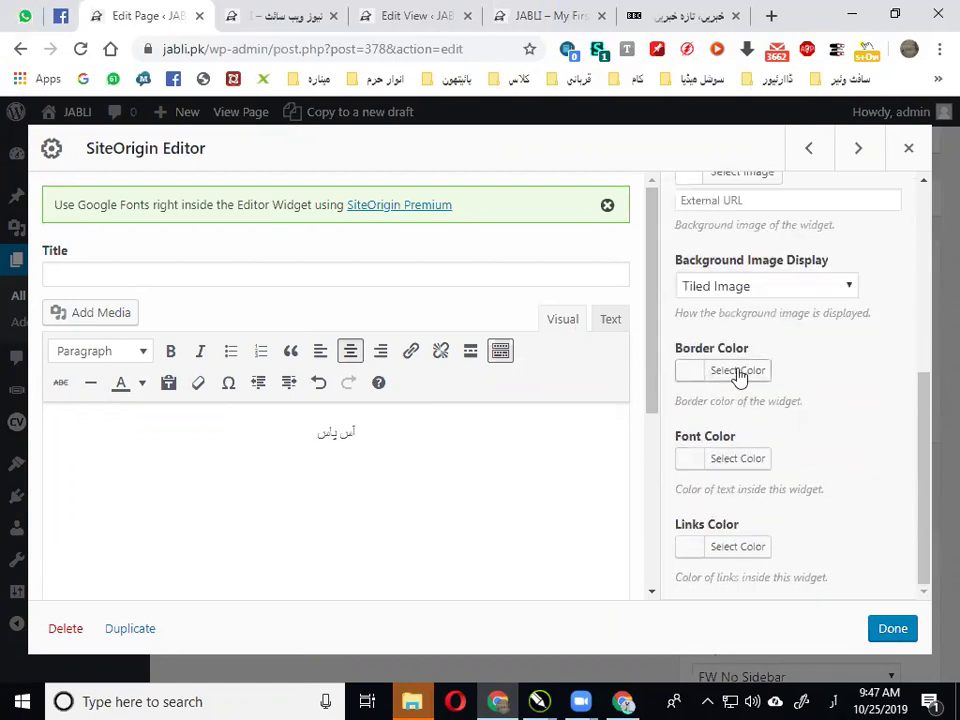
{"action": "left_click", "coordinate": [739, 372]}
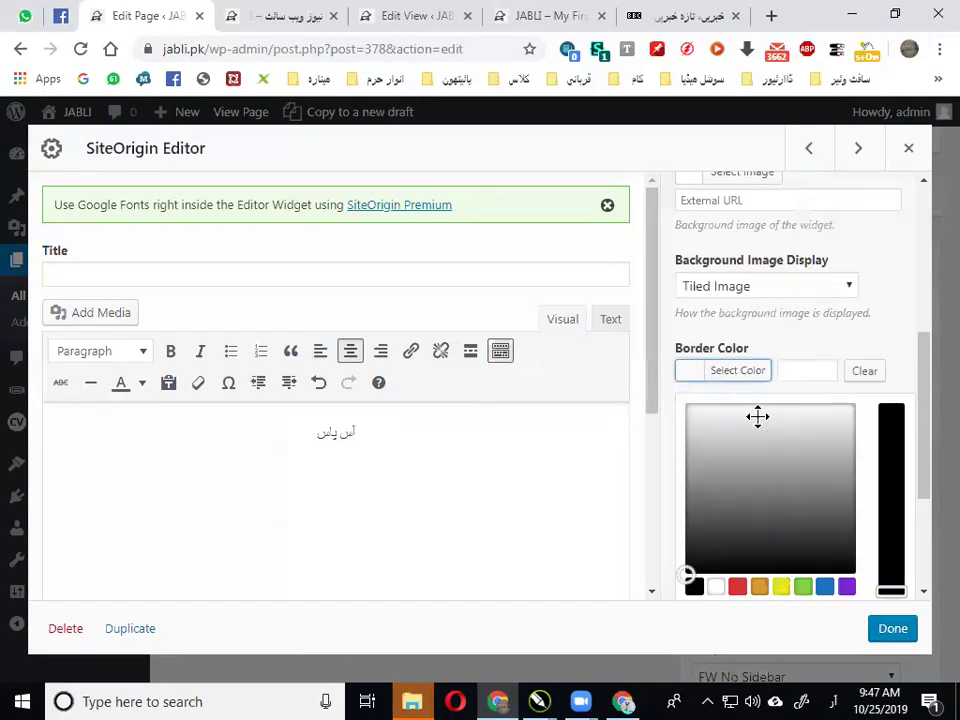
{"action": "left_click", "coordinate": [757, 416]}
{"action": "left_click", "coordinate": [884, 350]}
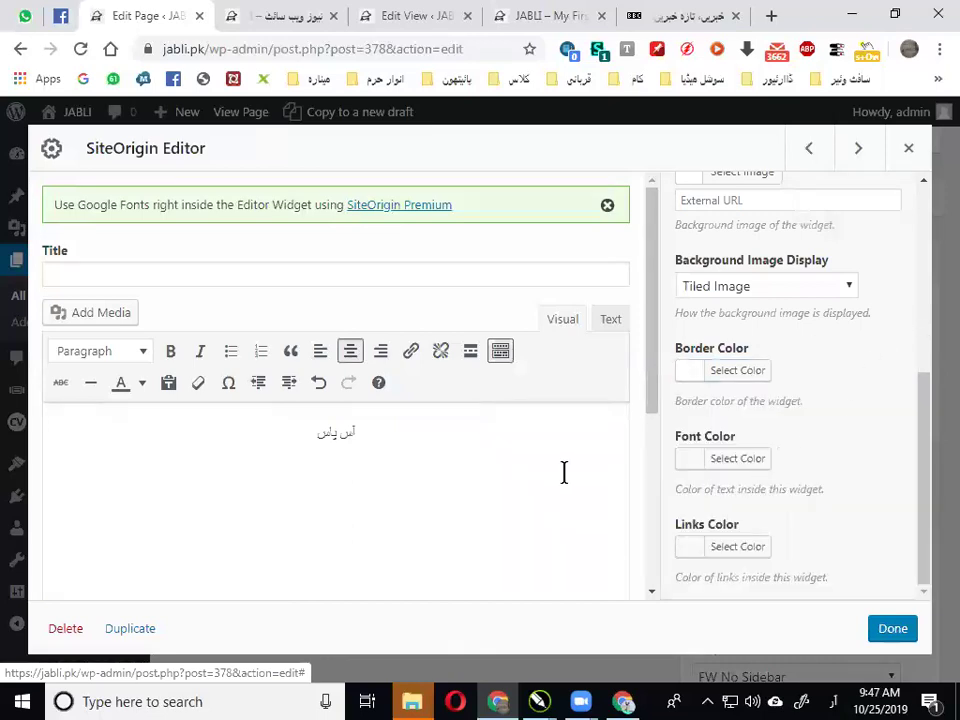
{"action": "left_click", "coordinate": [710, 467]}
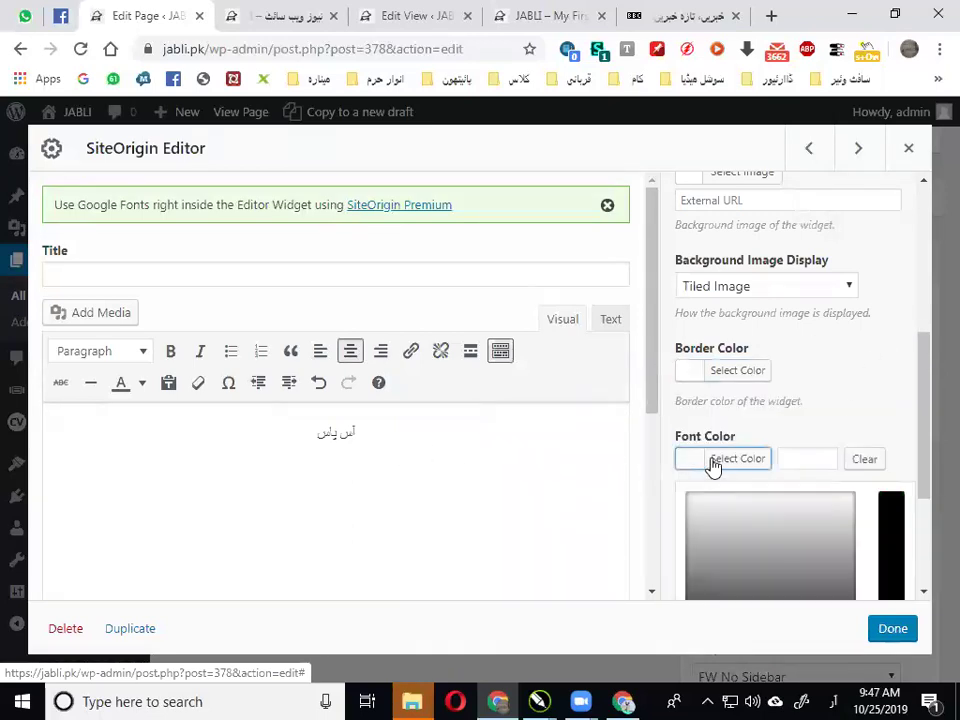
{"action": "scroll", "coordinate": [829, 403], "scroll_direction": "down", "scroll_amount": 2}
{"action": "left_click", "coordinate": [829, 403]}
{"action": "left_click", "coordinate": [656, 242]}
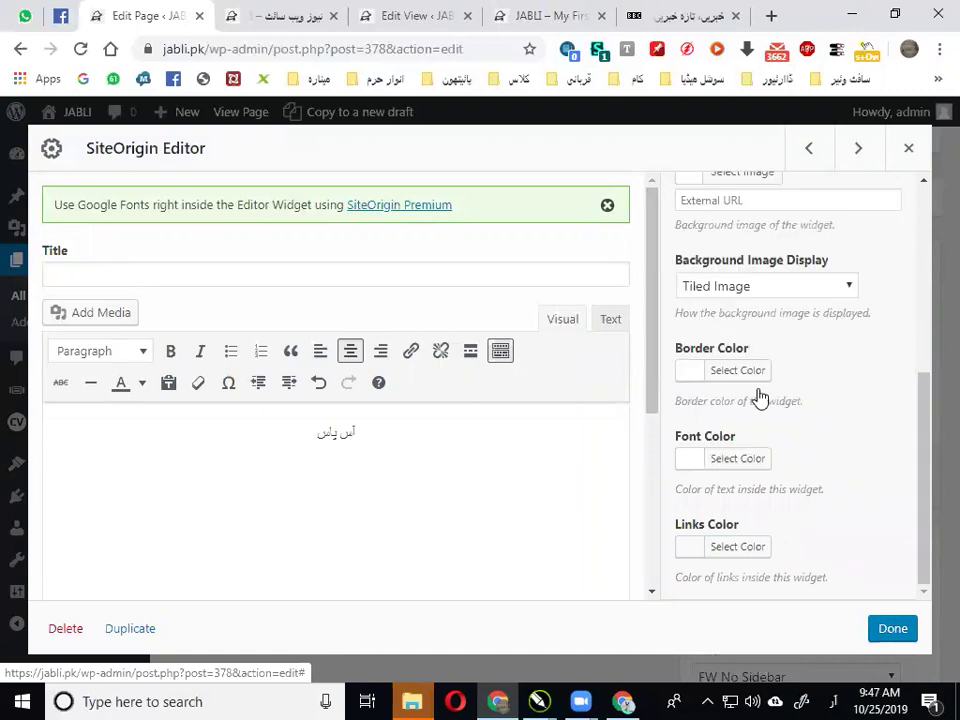
{"action": "triple_click", "coordinate": [307, 431]}
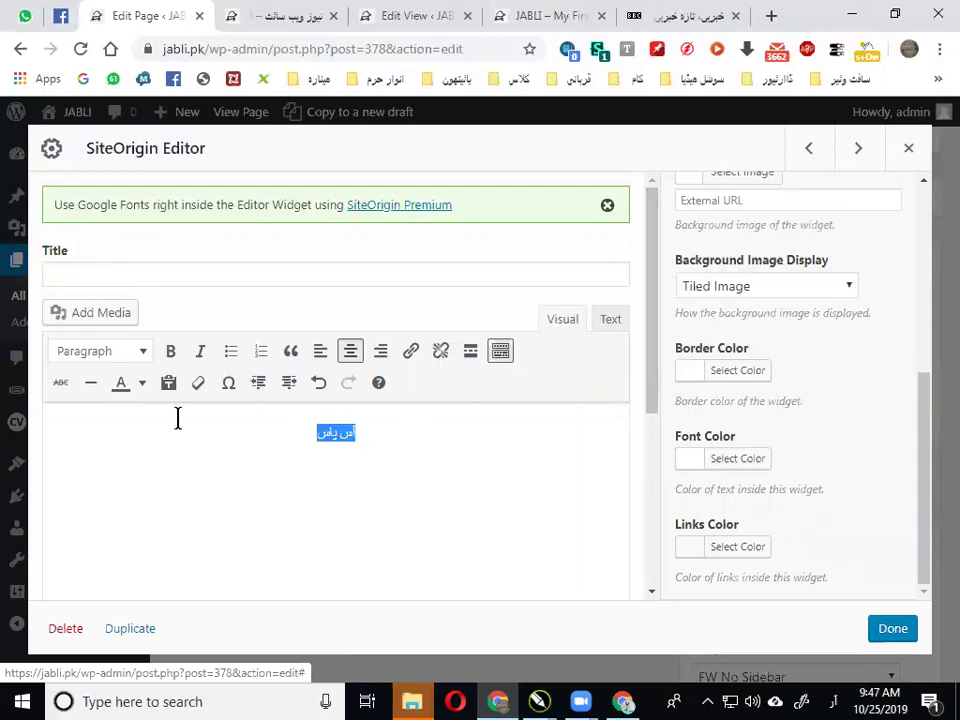
{"action": "left_click", "coordinate": [142, 383]}
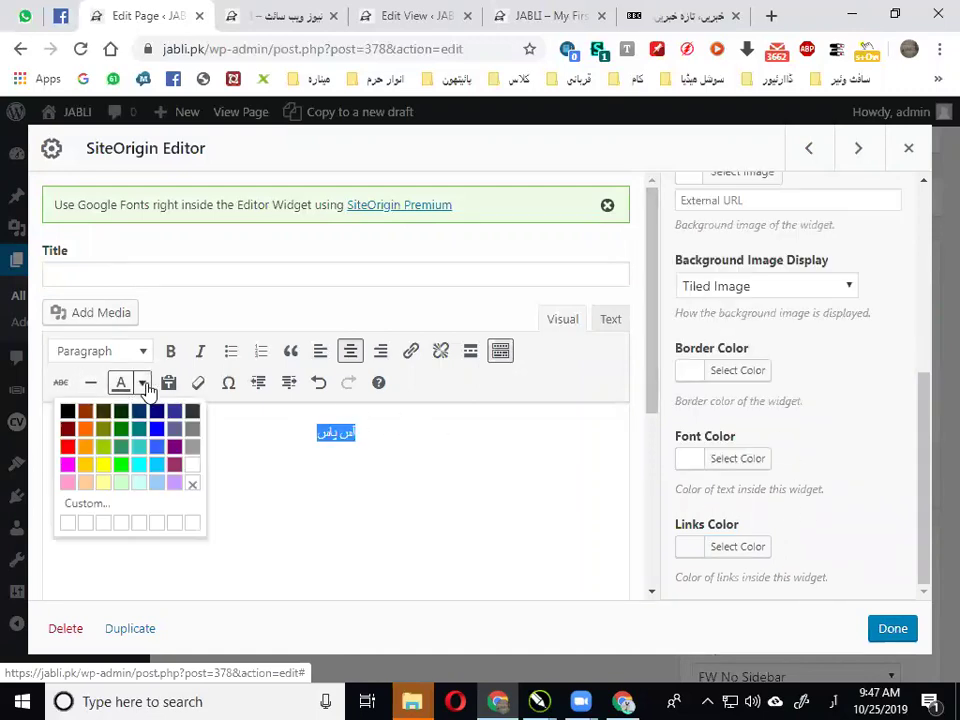
{"action": "left_click", "coordinate": [190, 465]}
Move the آس پاس heading above the left post grid and duplicate it into the right column
{"action": "left_click", "coordinate": [892, 629]}
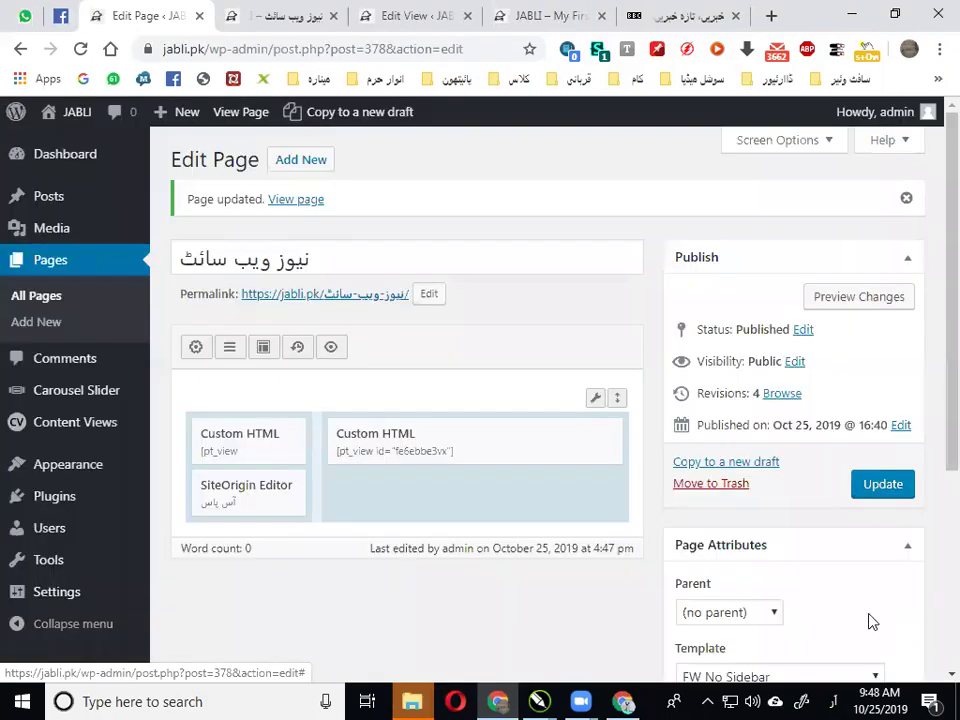
{"action": "mouse_move", "coordinate": [253, 493]}
{"action": "left_click_drag", "start_coordinate": [290, 488], "coordinate": [285, 445]}
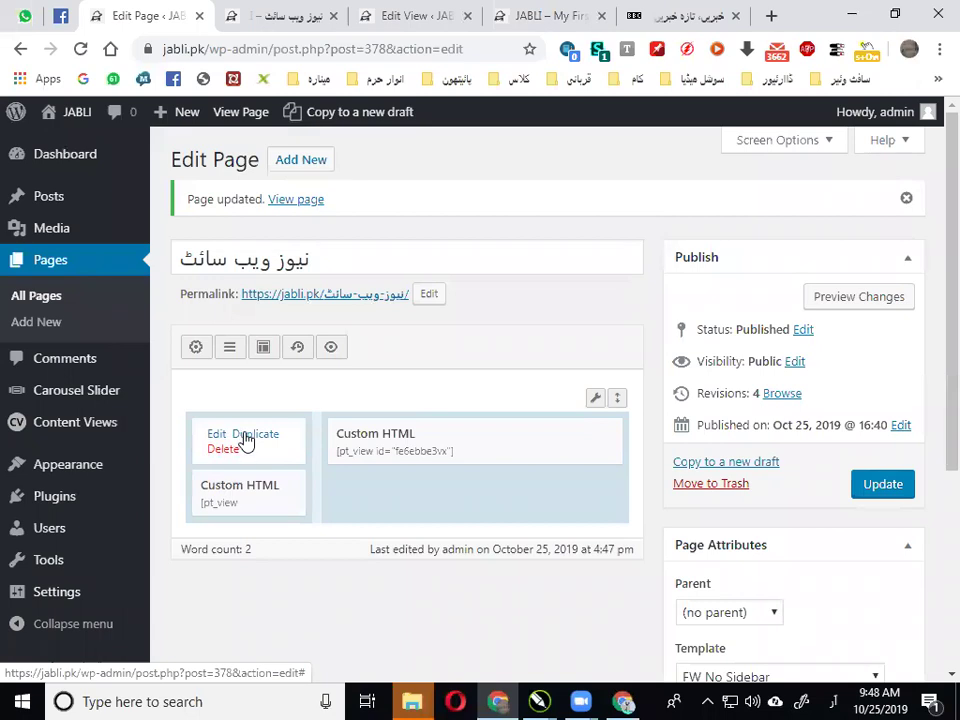
{"action": "left_click", "coordinate": [240, 436]}
{"action": "left_click_drag", "start_coordinate": [299, 499], "coordinate": [422, 450]}
Replace the copied heading's text with صفحہ اول
{"action": "left_click", "coordinate": [506, 434]}
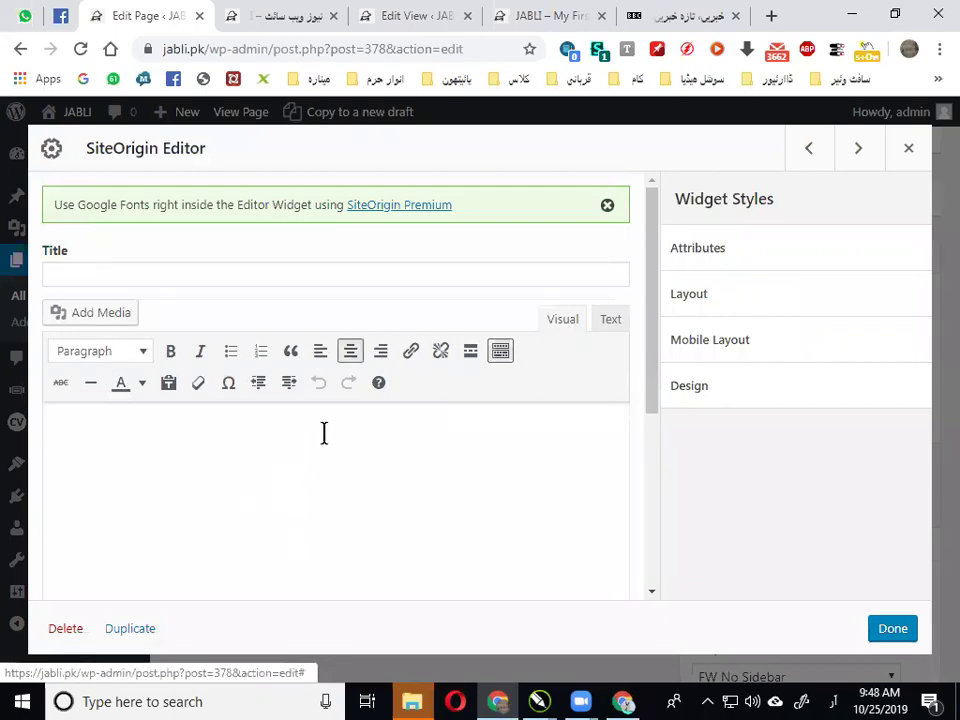
{"action": "scroll", "coordinate": [346, 460], "scroll_direction": "down", "scroll_amount": 2}
{"action": "scroll", "coordinate": [345, 431], "scroll_direction": "up", "scroll_amount": 1}
{"action": "scroll", "coordinate": [346, 431], "scroll_direction": "down", "scroll_amount": 4}
{"action": "scroll", "coordinate": [346, 431], "scroll_direction": "up", "scroll_amount": 5}
{"action": "scroll", "coordinate": [357, 450], "scroll_direction": "down", "scroll_amount": 5}
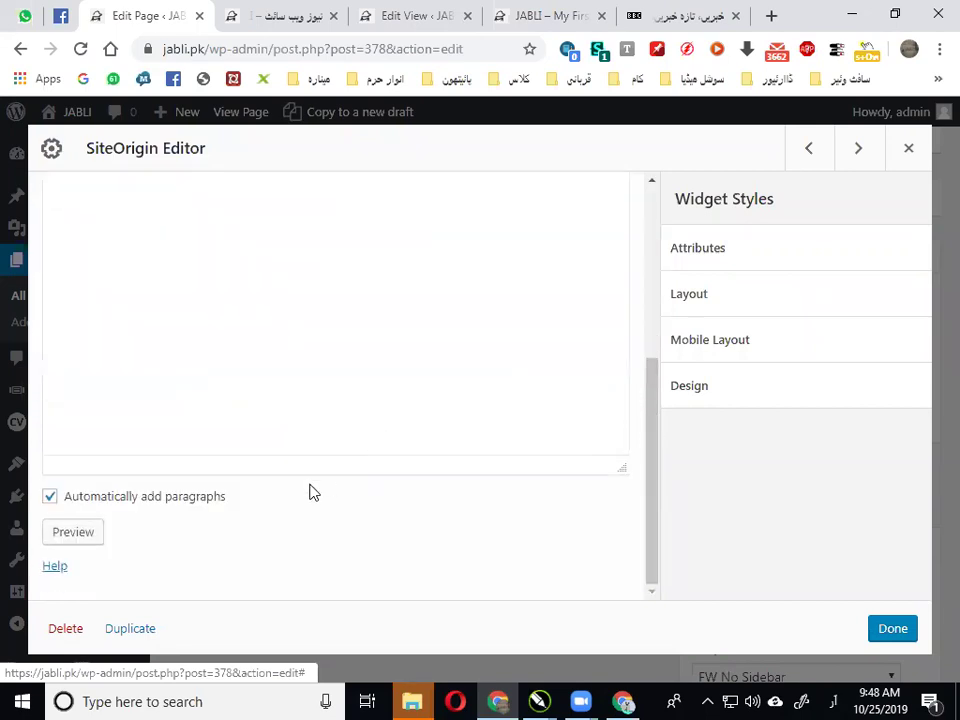
{"action": "scroll", "coordinate": [382, 391], "scroll_direction": "up", "scroll_amount": 5}
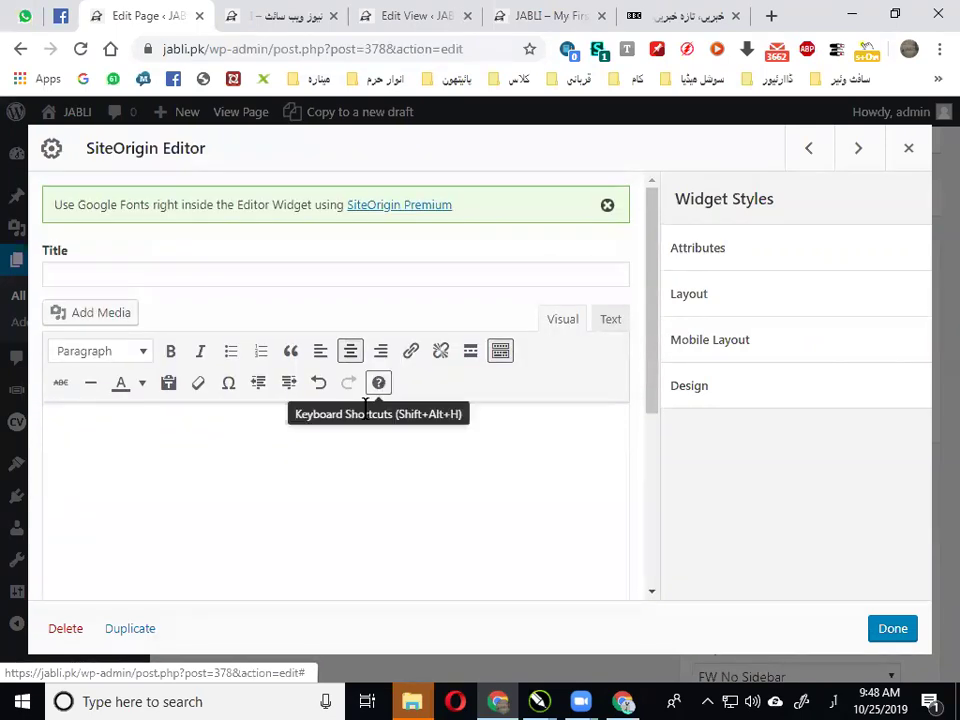
{"action": "triple_click", "coordinate": [325, 447]}
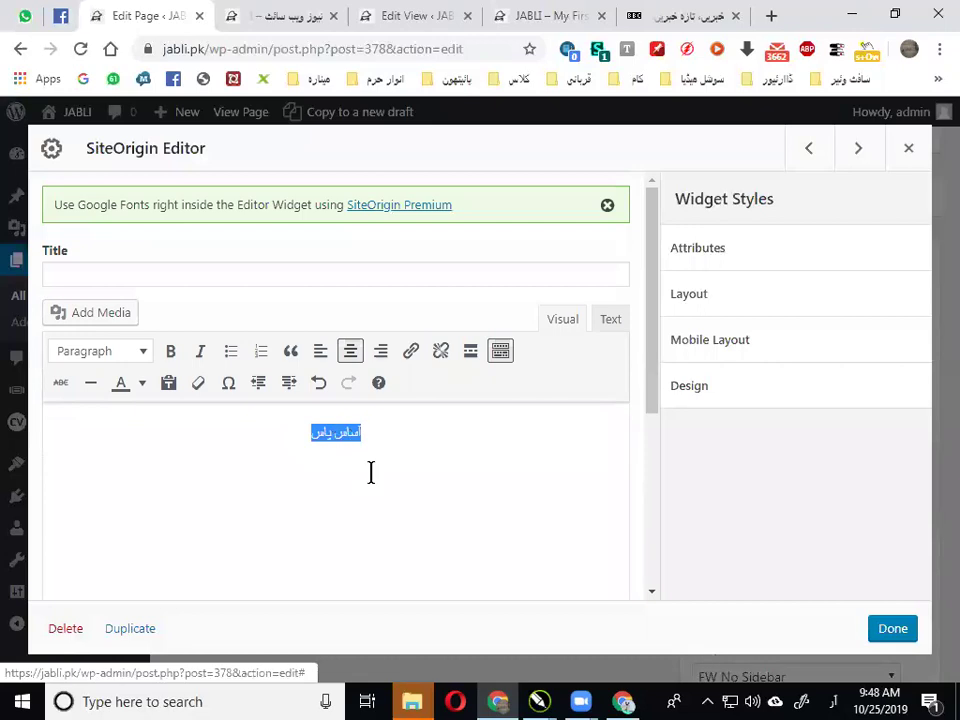
{"action": "key", "text": "Delete"}
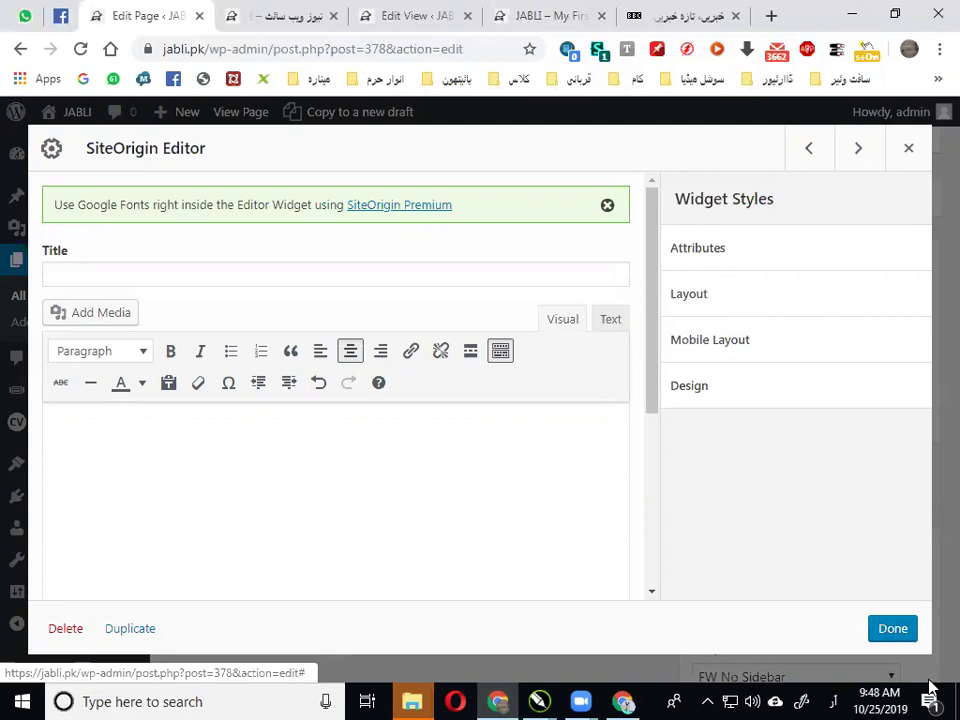
{"action": "left_click", "coordinate": [886, 630]}
Update the page and reload the live site to check the آس پاس and صفحہ اول bars
{"action": "left_click", "coordinate": [888, 497]}
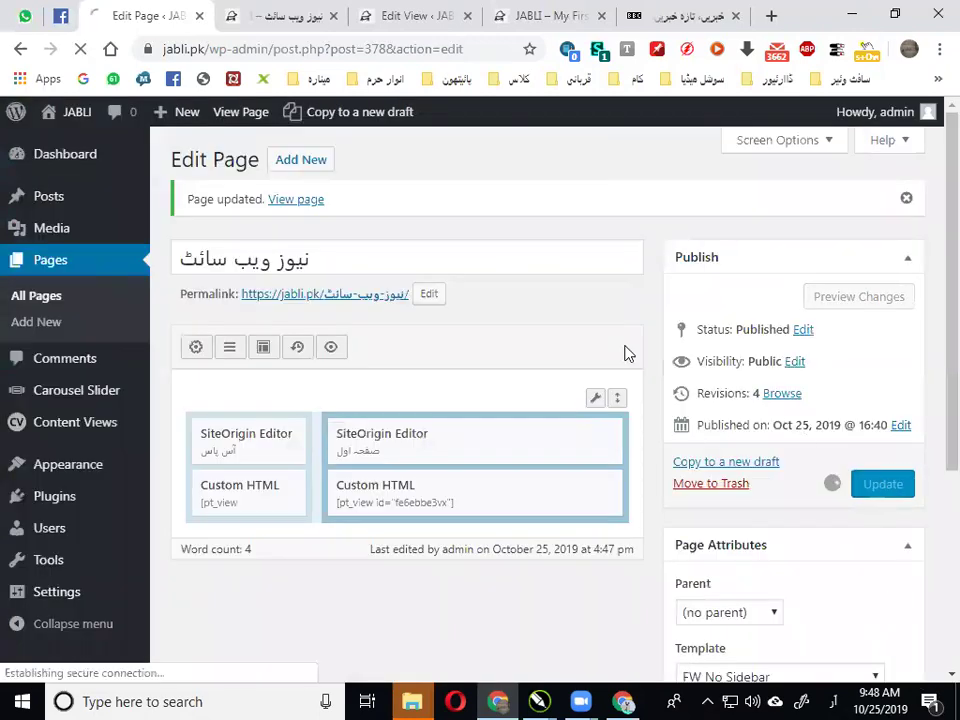
{"action": "left_click", "coordinate": [305, 10]}
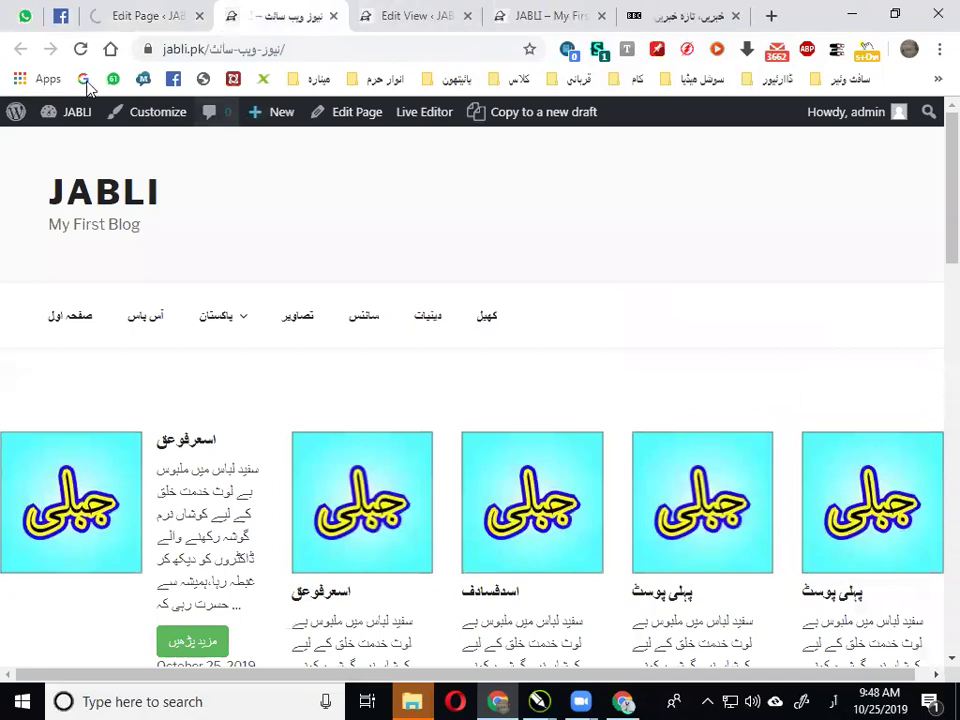
{"action": "left_click", "coordinate": [81, 49]}
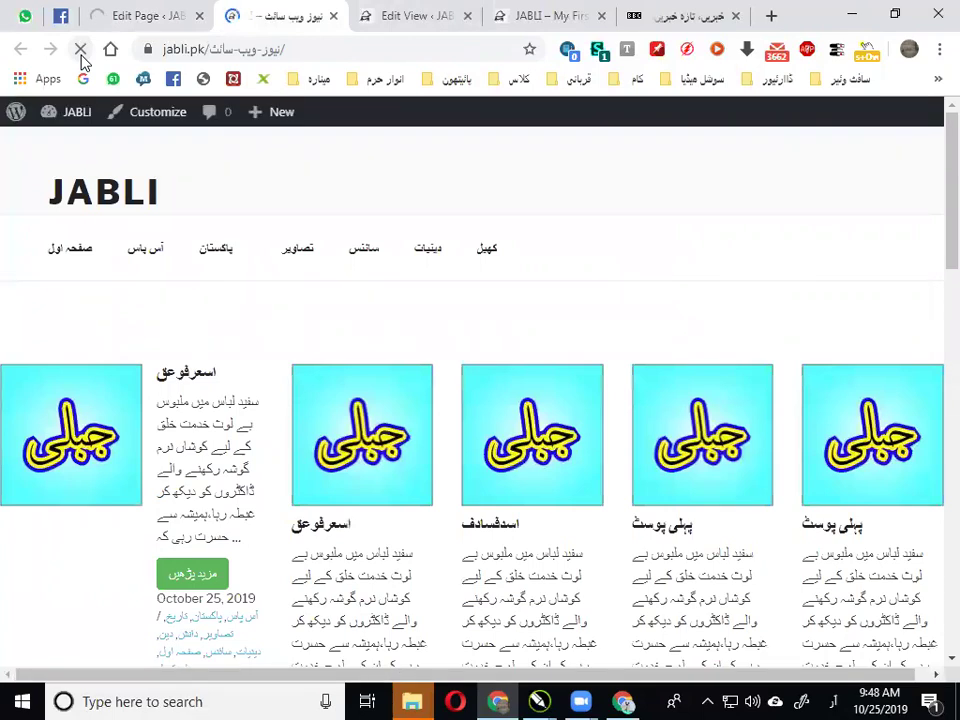
{"action": "left_click", "coordinate": [143, 15]}
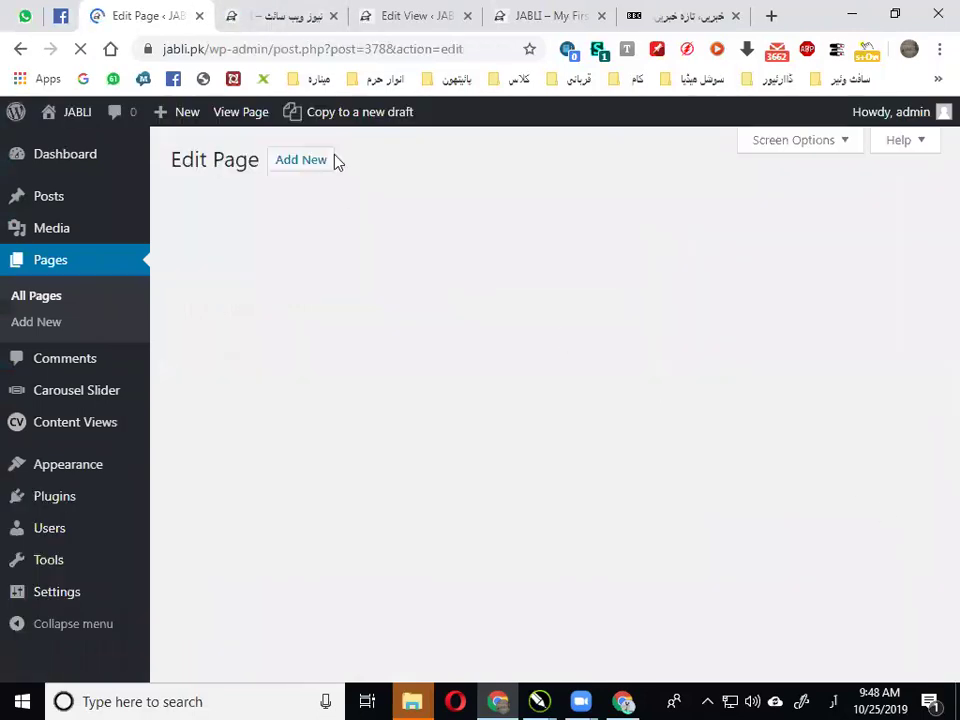
{"action": "left_click", "coordinate": [277, 12]}
{"action": "left_click", "coordinate": [80, 48]}
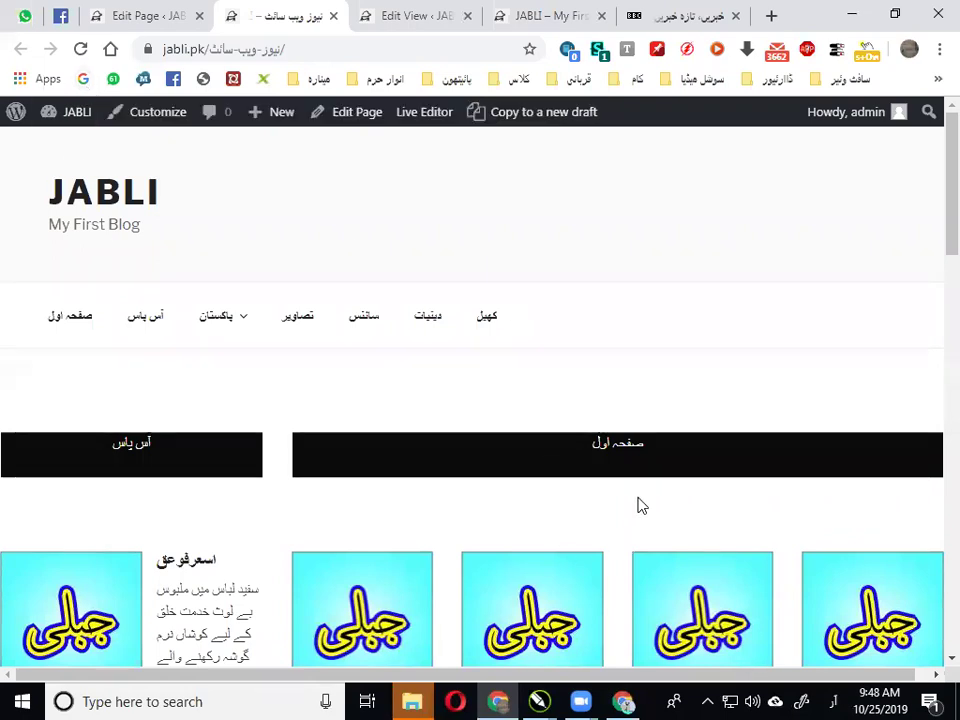
{"action": "scroll", "coordinate": [647, 307], "scroll_direction": "down", "scroll_amount": 2}
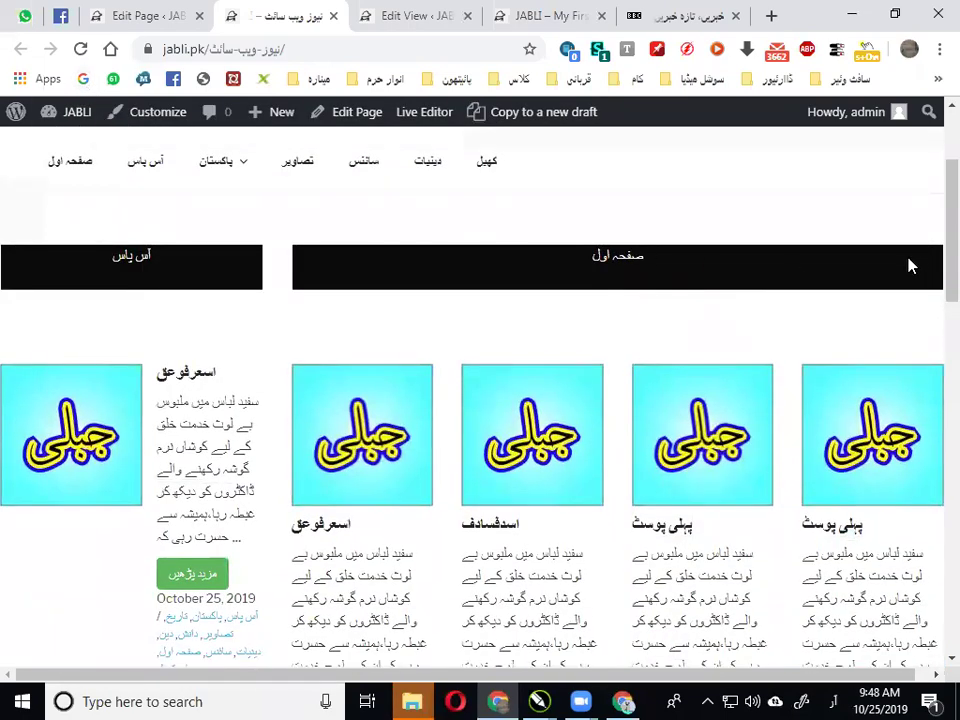
Make the صفحہ اول heading text right-aligned Heading 1
{"action": "key", "text": "ctrl+shift+Tab"}
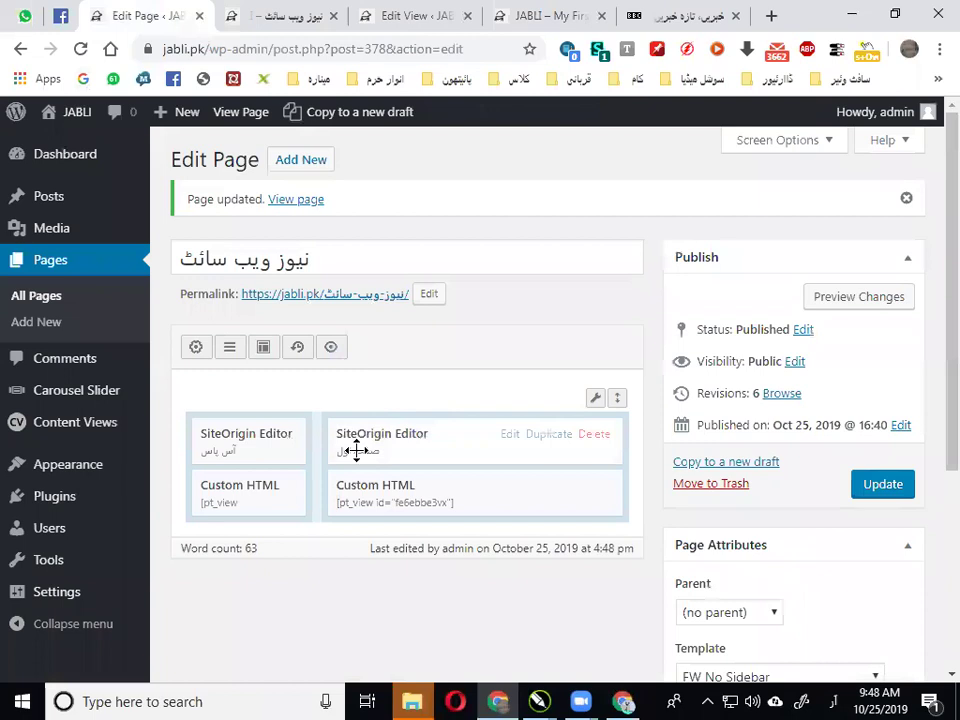
{"action": "left_click", "coordinate": [385, 428]}
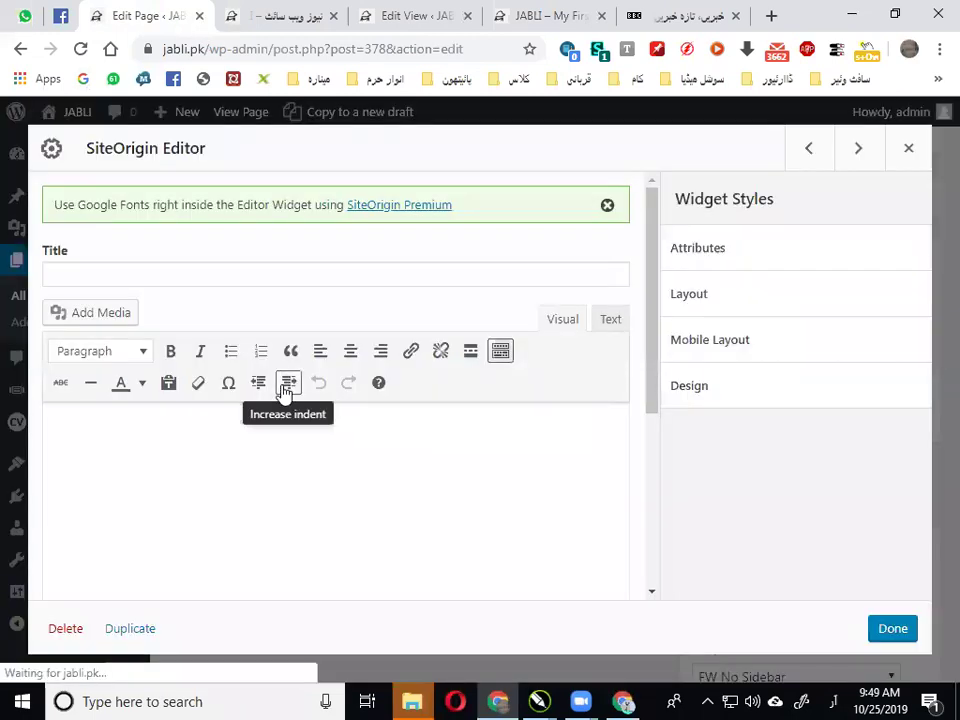
{"action": "triple_click", "coordinate": [290, 432]}
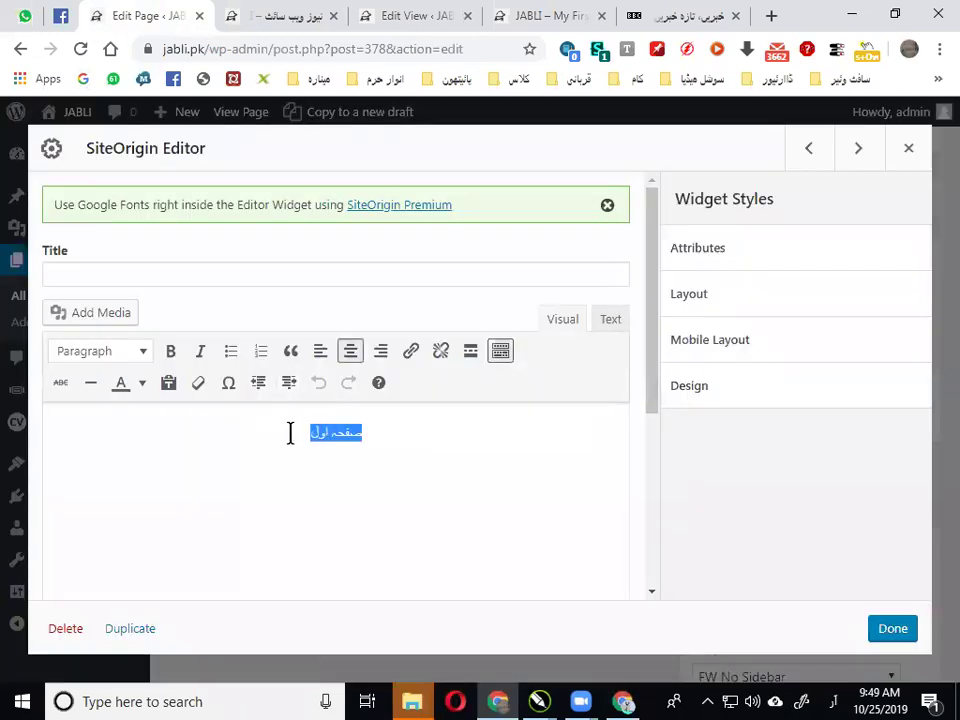
{"action": "left_click", "coordinate": [380, 353]}
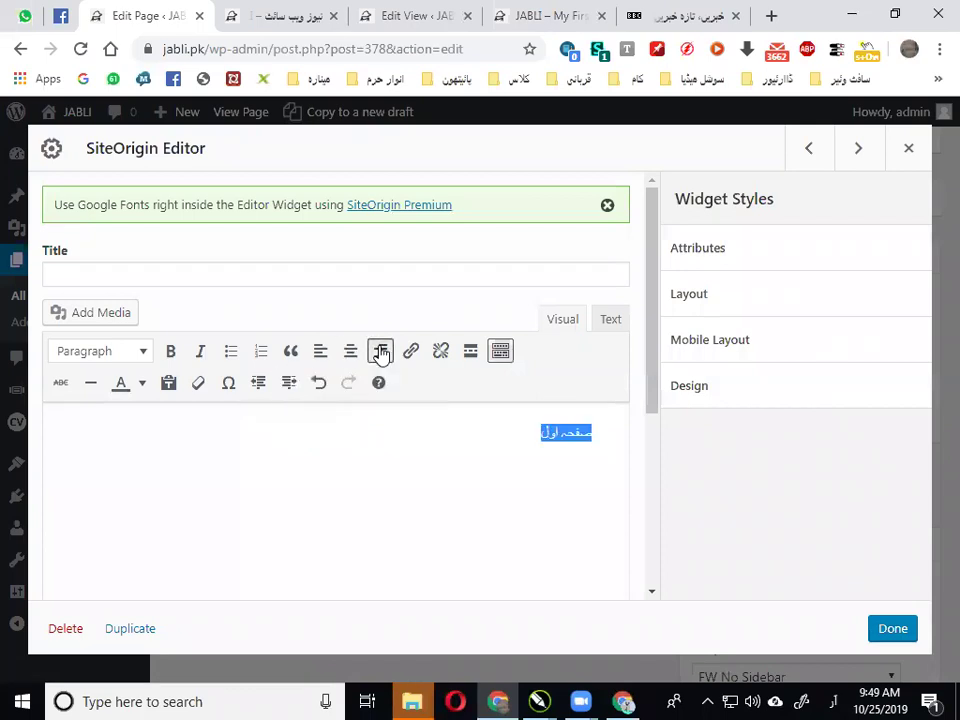
{"action": "left_click", "coordinate": [148, 356]}
{"action": "left_click", "coordinate": [152, 420]}
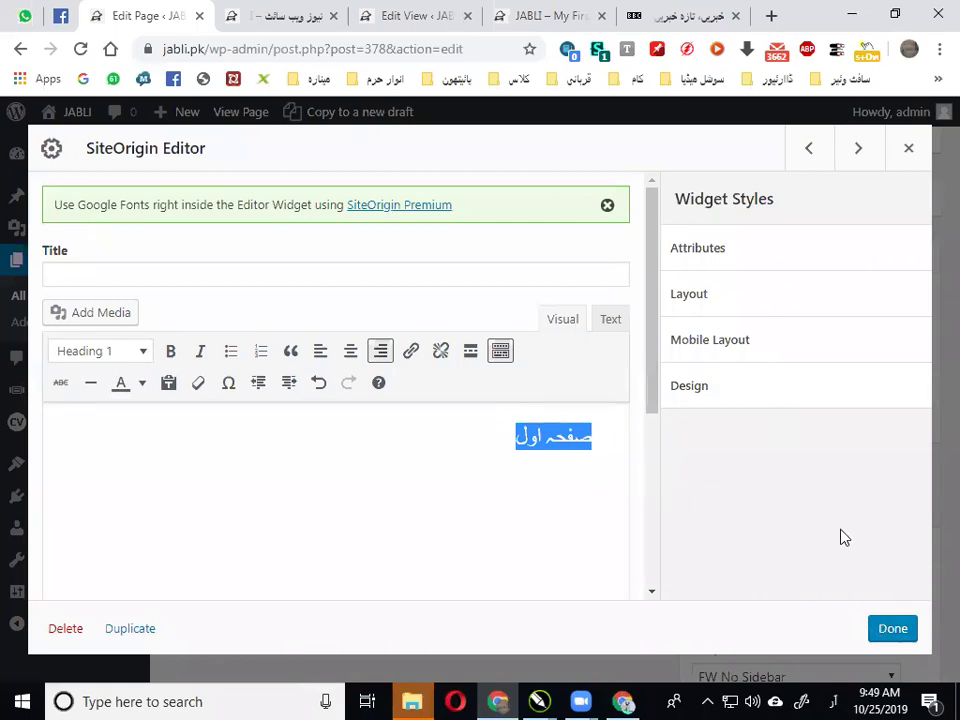
{"action": "left_click", "coordinate": [893, 629]}
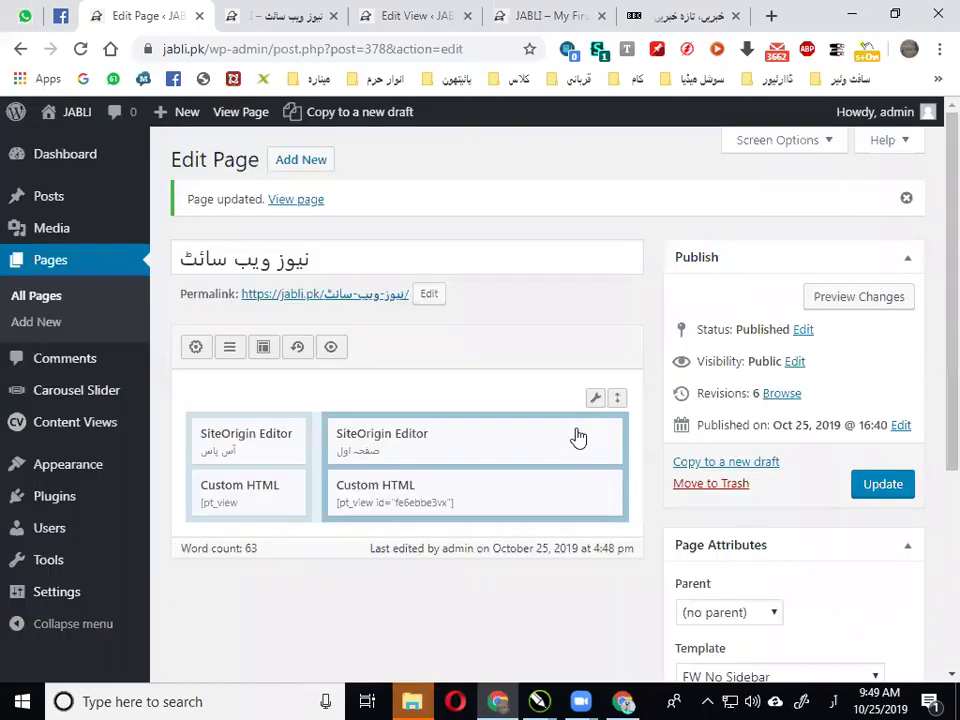
Set the widget's top margin and top padding to 0 %
{"action": "left_click", "coordinate": [512, 433]}
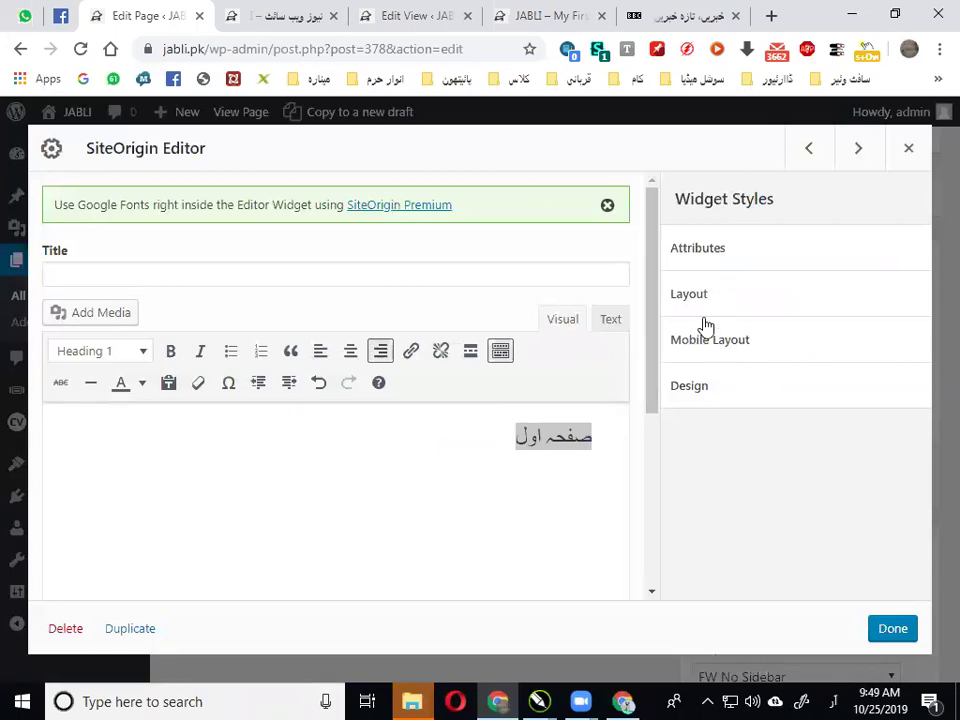
{"action": "left_click", "coordinate": [698, 298]}
{"action": "left_click", "coordinate": [691, 362]}
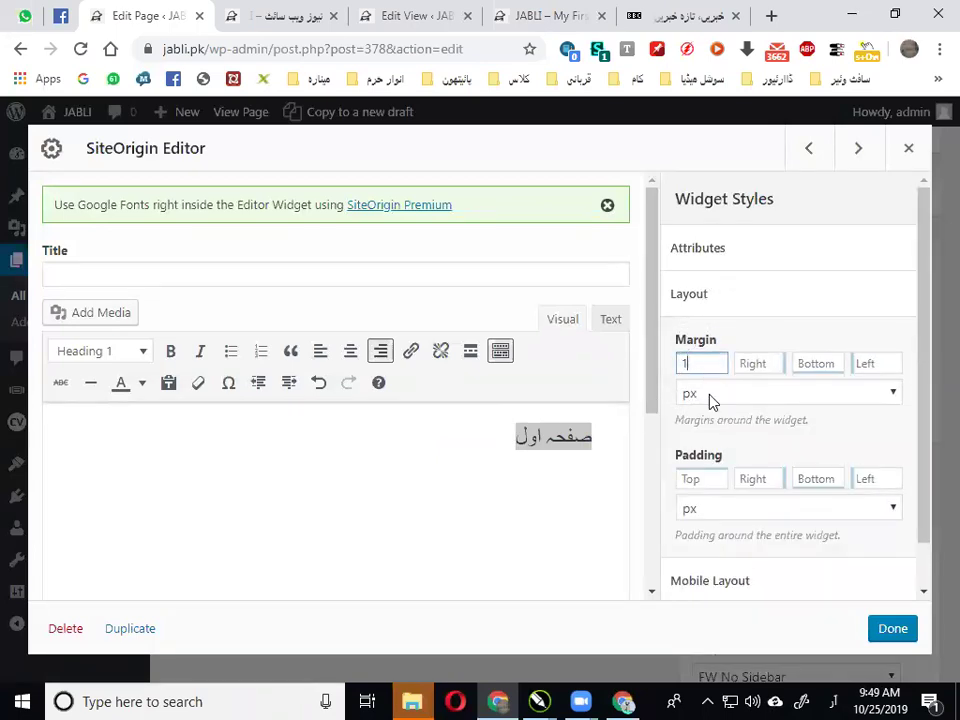
{"action": "left_click", "coordinate": [711, 394]}
{"action": "left_click", "coordinate": [709, 437]}
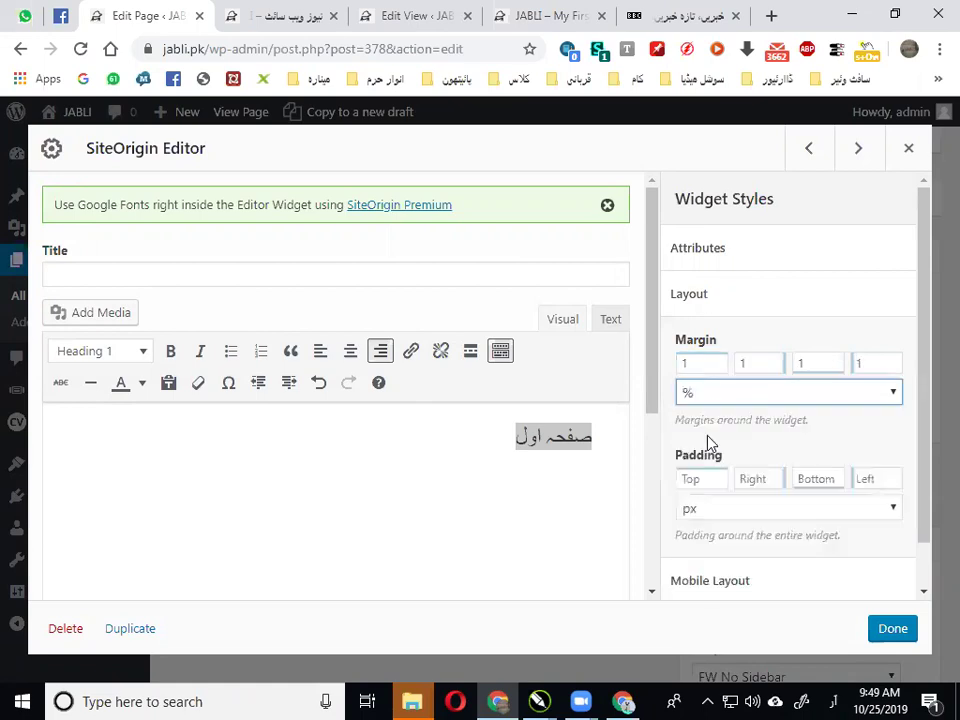
{"action": "double_click", "coordinate": [700, 364]}
{"action": "type", "text": "0"}
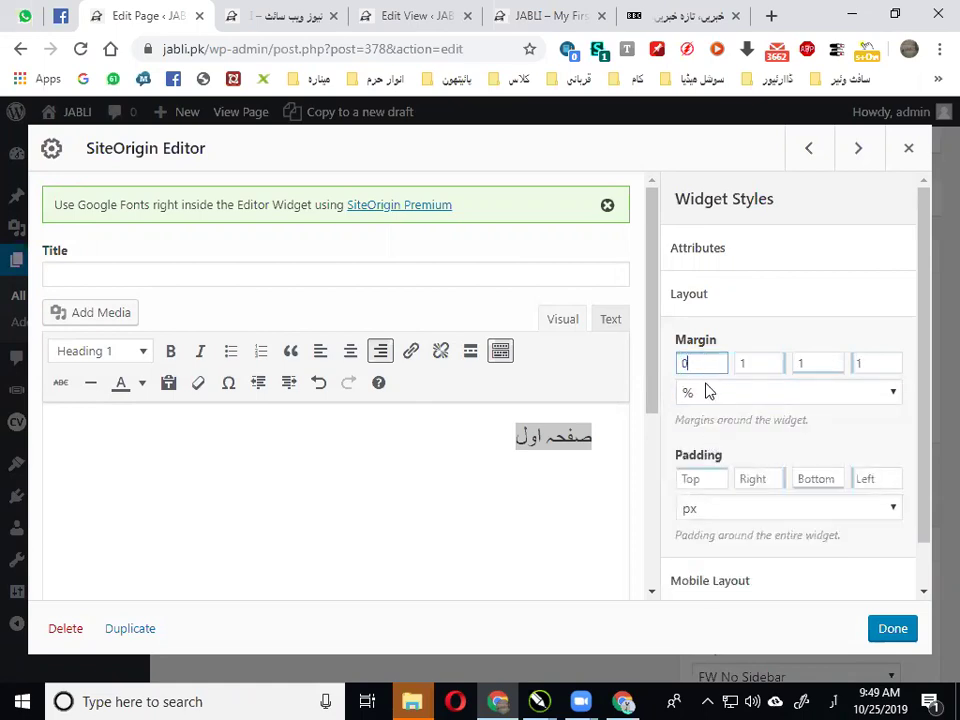
{"action": "left_click", "coordinate": [704, 478]}
{"action": "type", "text": "0"}
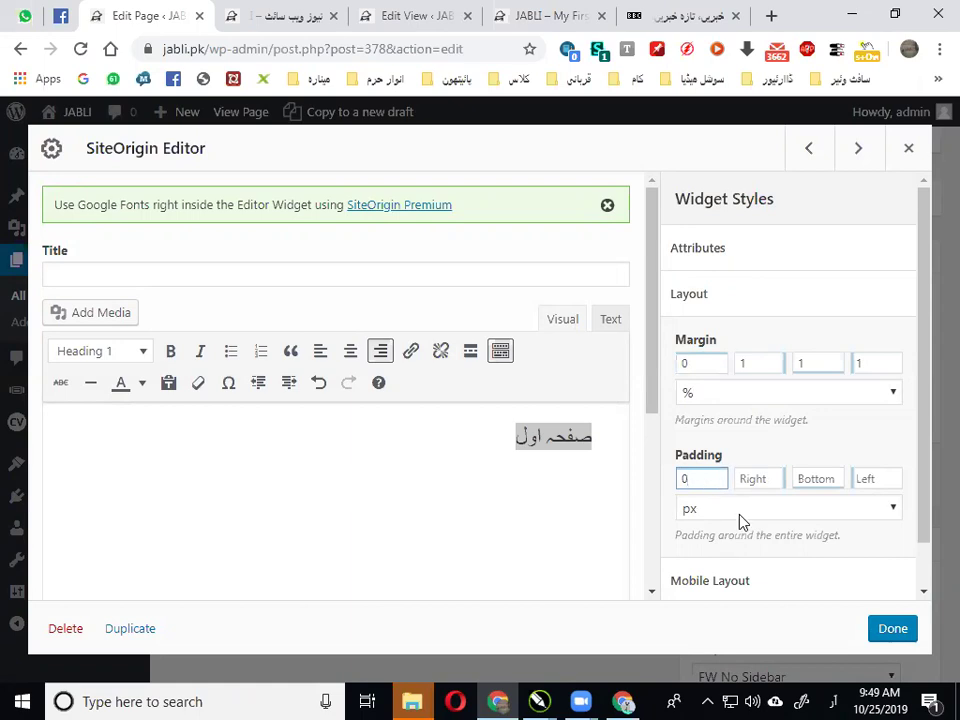
{"action": "left_click", "coordinate": [725, 506]}
{"action": "left_click", "coordinate": [688, 336]}
Zero the right, bottom and left margins and update the page
{"action": "double_click", "coordinate": [744, 363]}
{"action": "type", "text": "0"}
{"action": "double_click", "coordinate": [816, 363]}
{"action": "type", "text": "0"}
{"action": "double_click", "coordinate": [872, 363]}
{"action": "type", "text": "0"}
{"action": "left_click", "coordinate": [890, 629]}
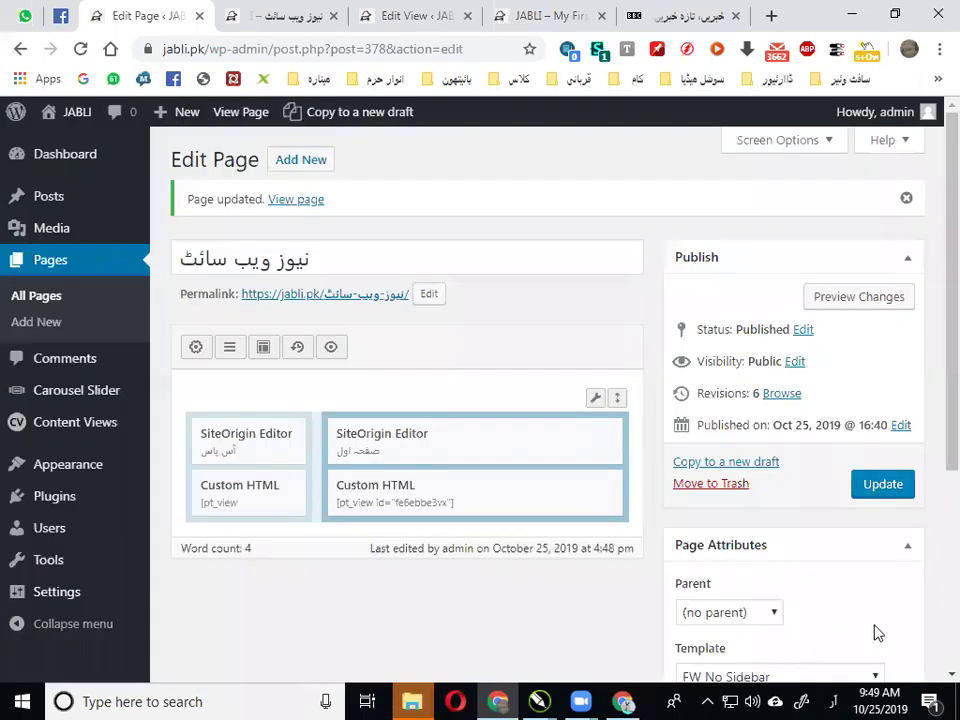
{"action": "left_click", "coordinate": [862, 484]}
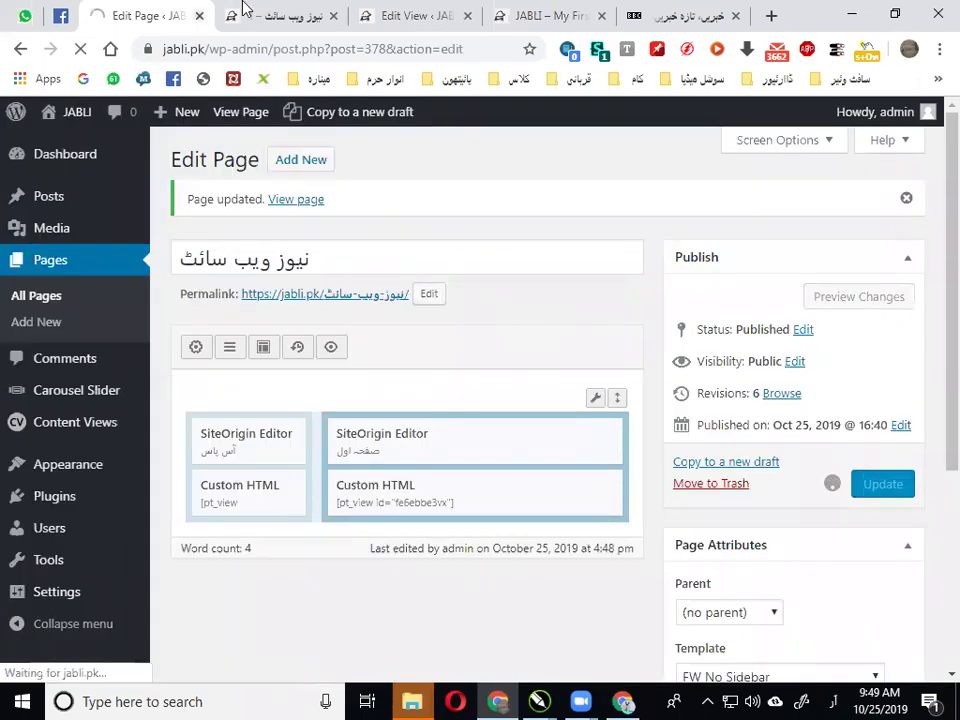
Reload the live news page to see the right-aligned صفحہ اول heading
{"action": "left_click", "coordinate": [325, 15]}
{"action": "left_click", "coordinate": [389, 14]}
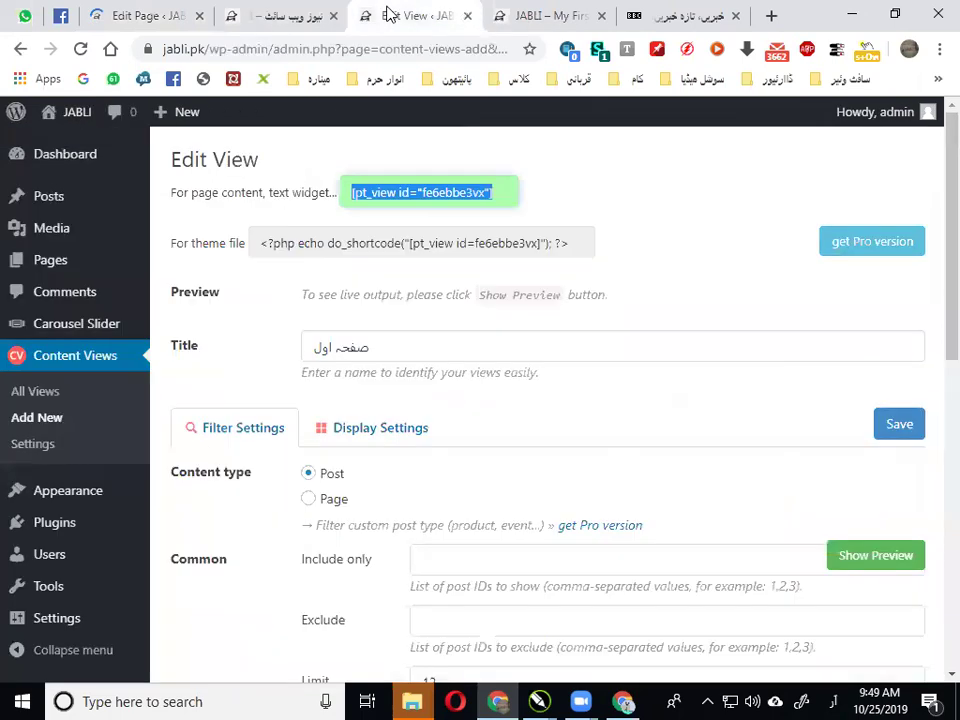
{"action": "left_click", "coordinate": [277, 15]}
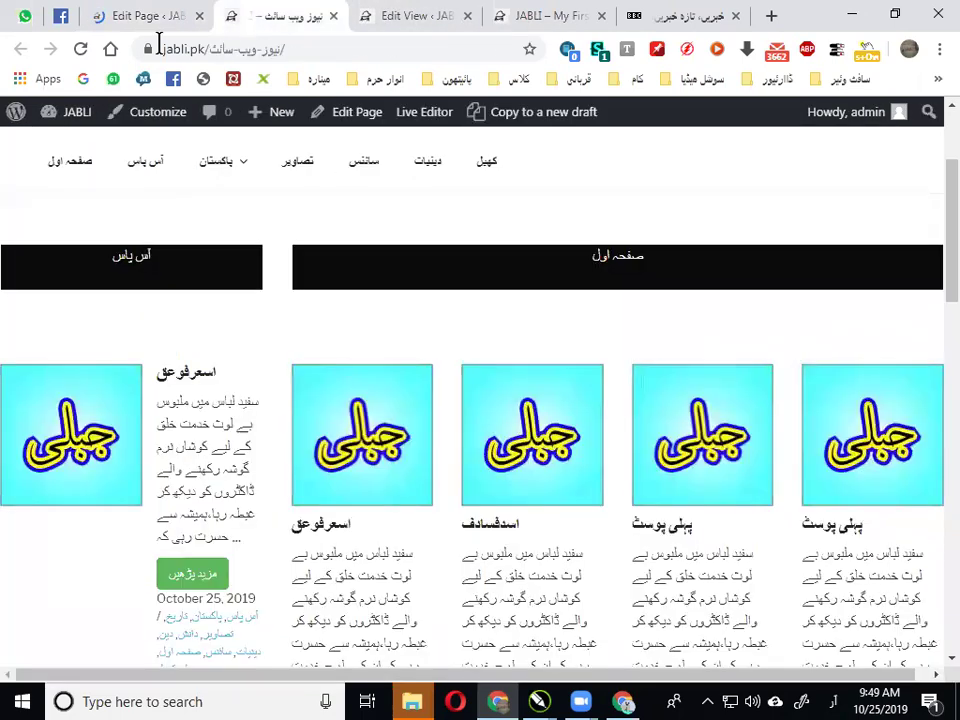
{"action": "left_click", "coordinate": [82, 49]}
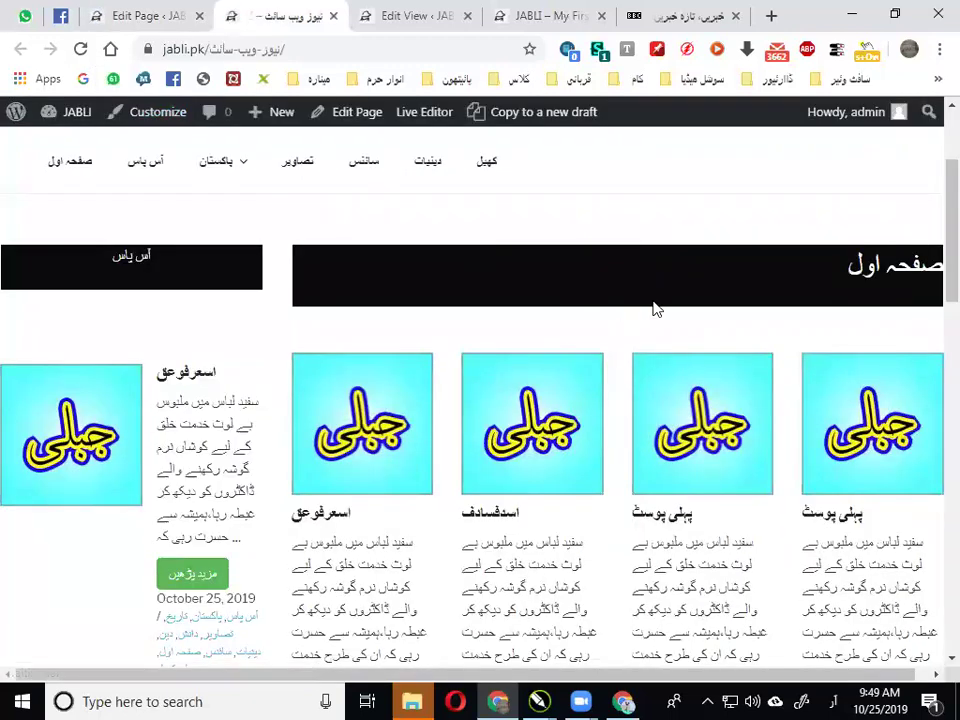
{"action": "scroll", "coordinate": [707, 301], "scroll_direction": "down", "scroll_amount": 3}
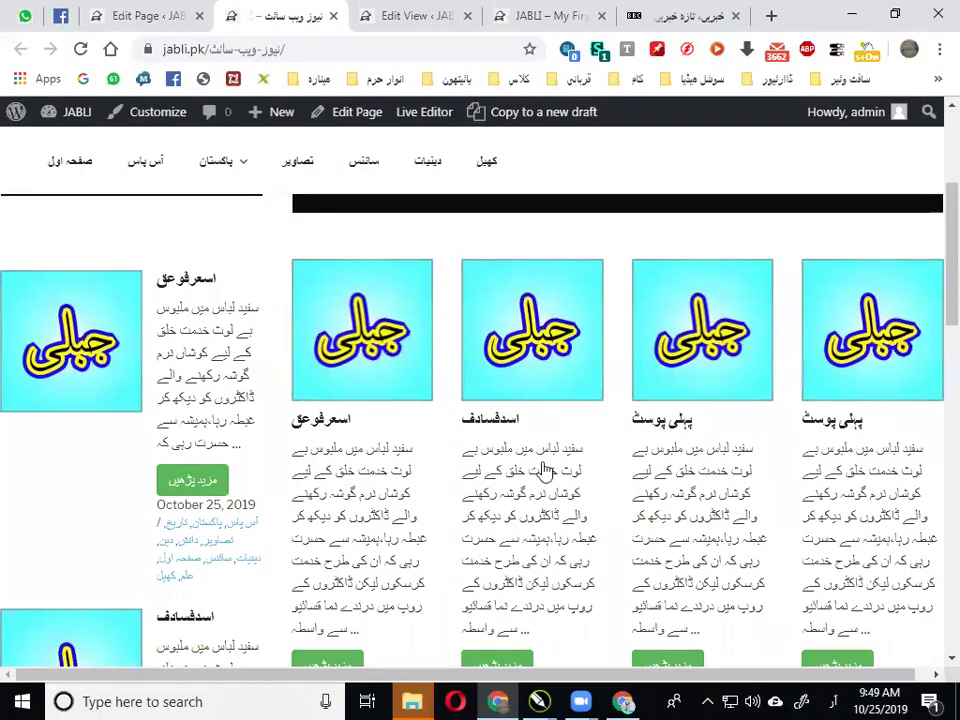
{"action": "scroll", "coordinate": [560, 460], "scroll_direction": "up", "scroll_amount": 2}
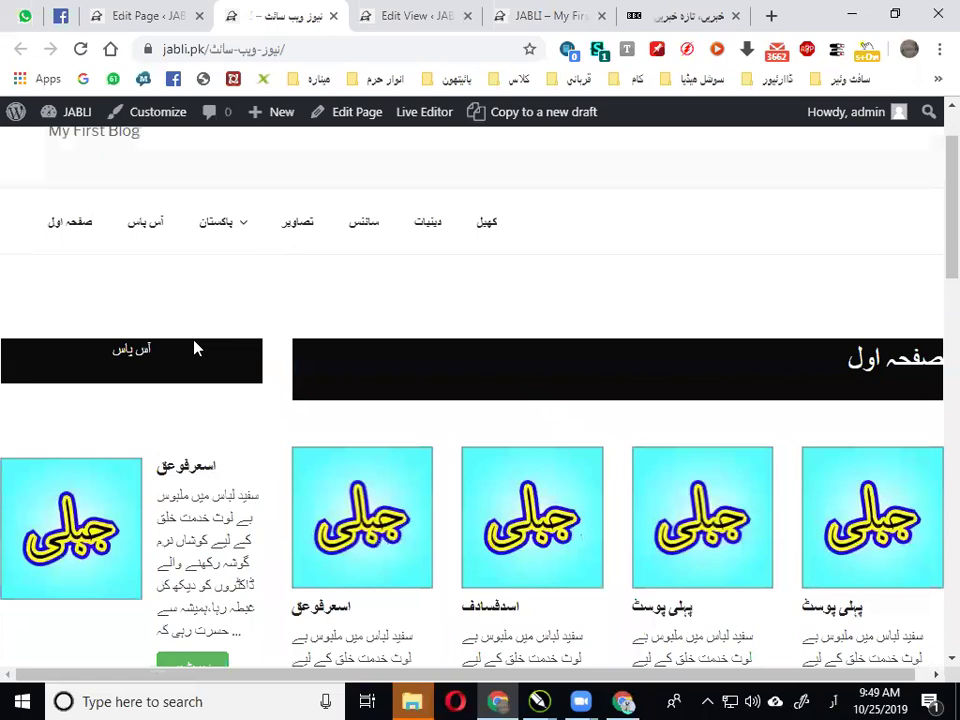
Scroll through the four-column post grid, then go to the Content Views view editor
{"action": "left_click", "coordinate": [129, 17]}
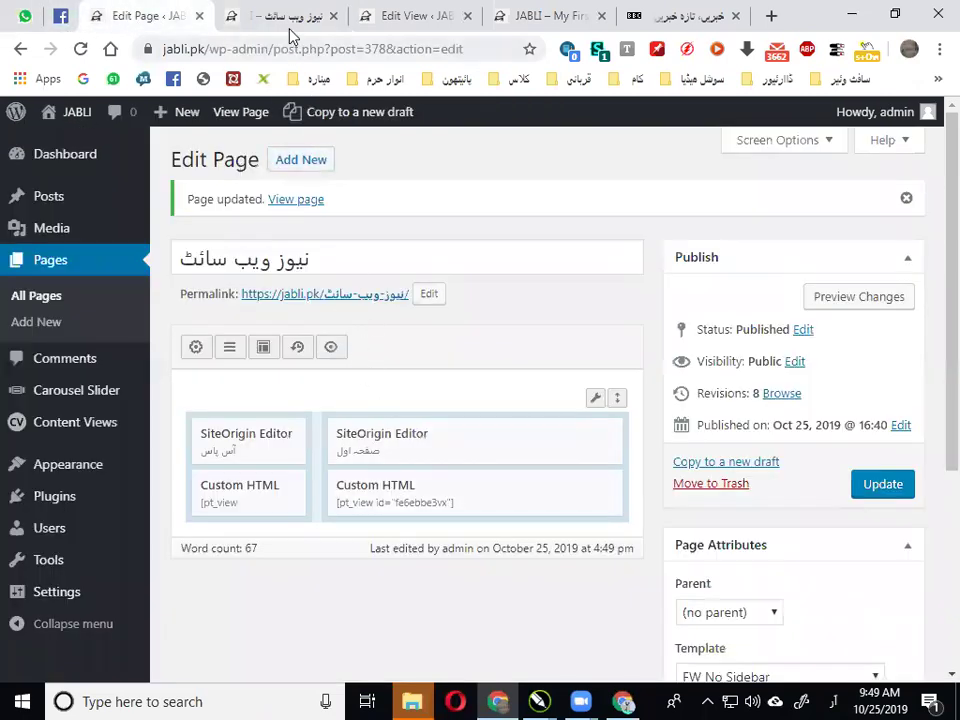
{"action": "left_click", "coordinate": [291, 24]}
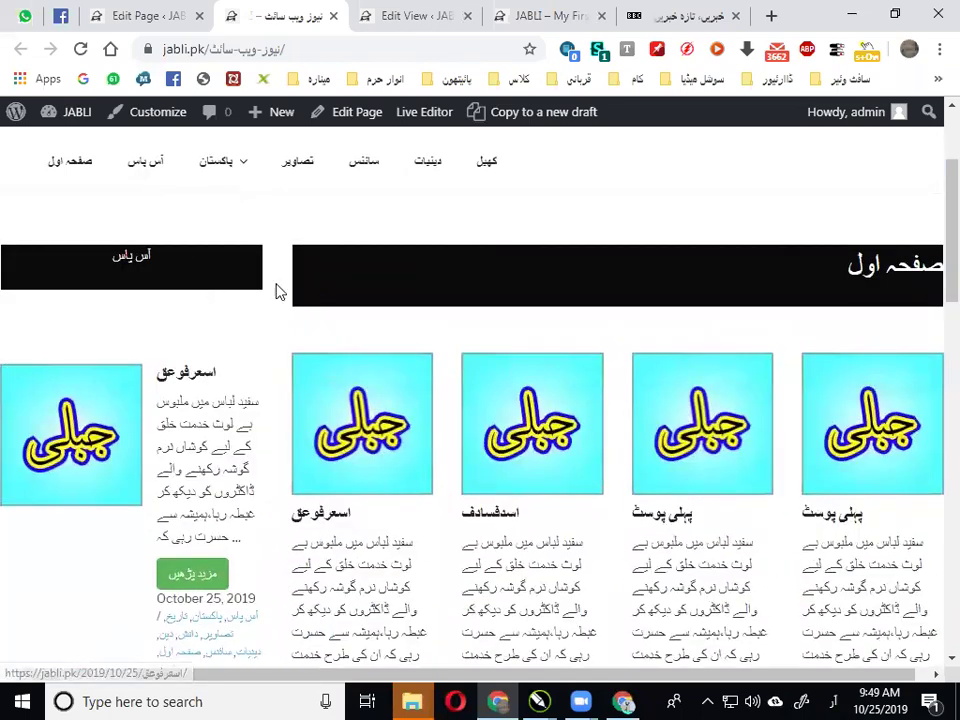
{"action": "scroll", "coordinate": [724, 285], "scroll_direction": "down", "scroll_amount": 4}
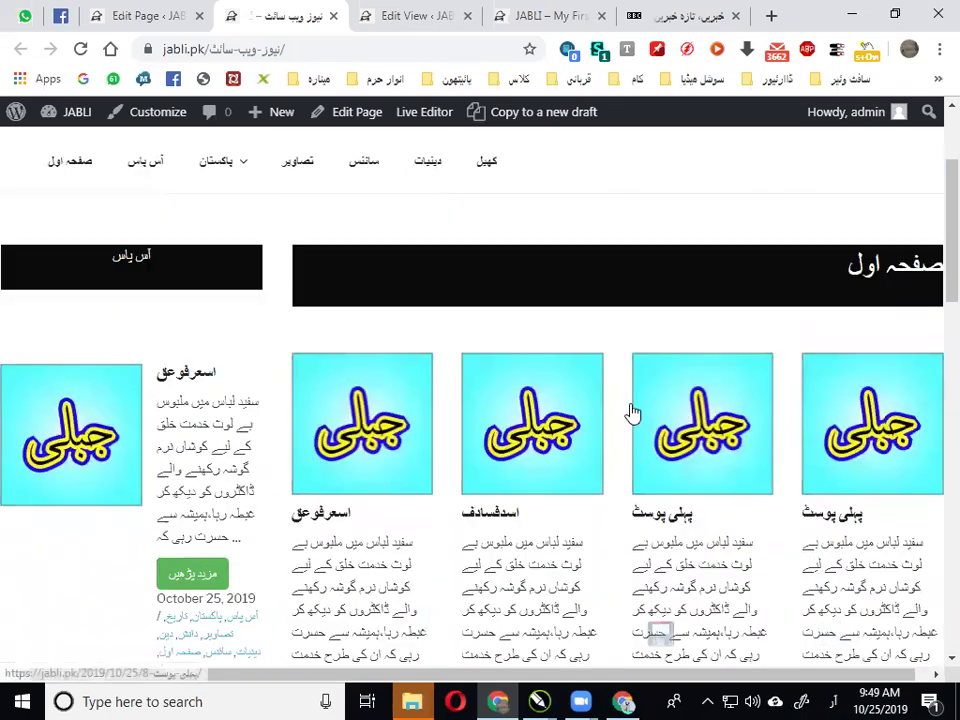
{"action": "scroll", "coordinate": [362, 381], "scroll_direction": "down", "scroll_amount": 3}
{"action": "scroll", "coordinate": [508, 388], "scroll_direction": "up", "scroll_amount": 5}
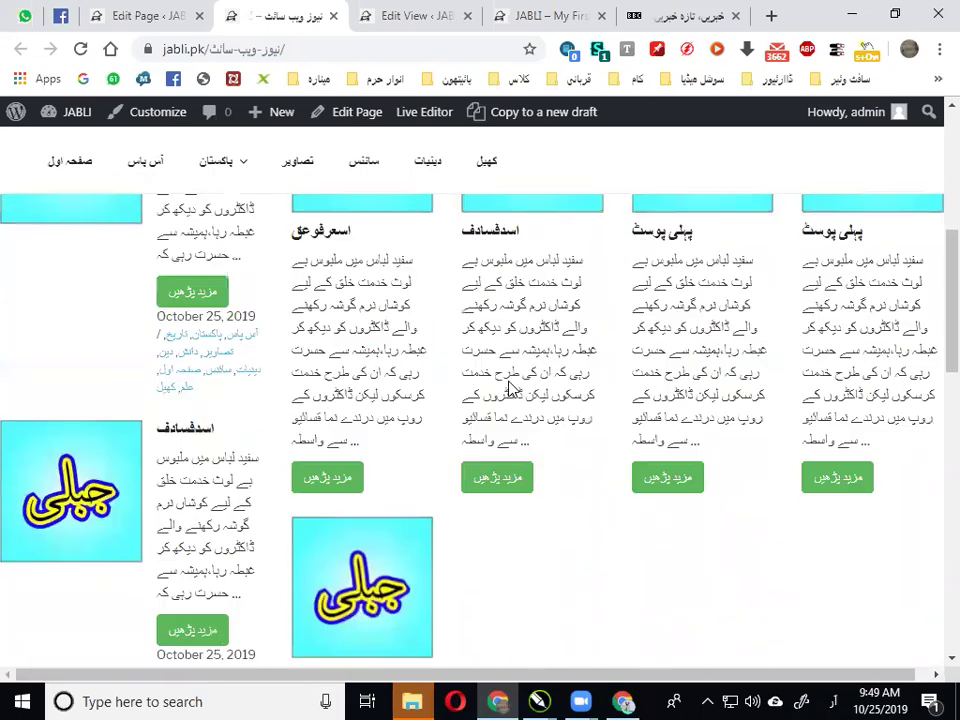
{"action": "scroll", "coordinate": [845, 440], "scroll_direction": "down", "scroll_amount": 4}
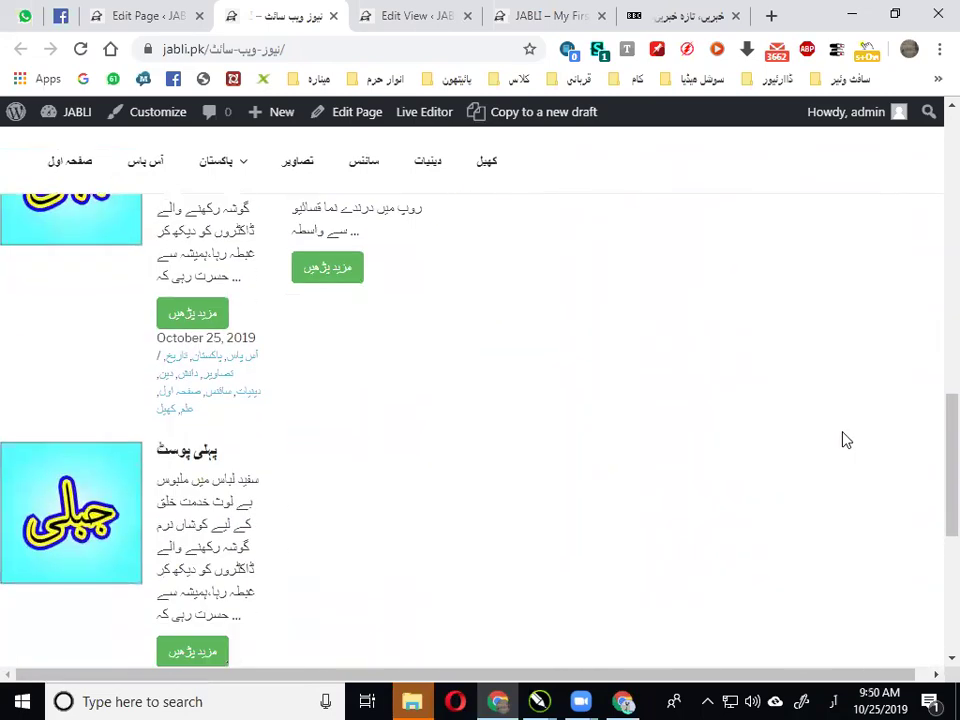
{"action": "scroll", "coordinate": [841, 431], "scroll_direction": "down", "scroll_amount": 5}
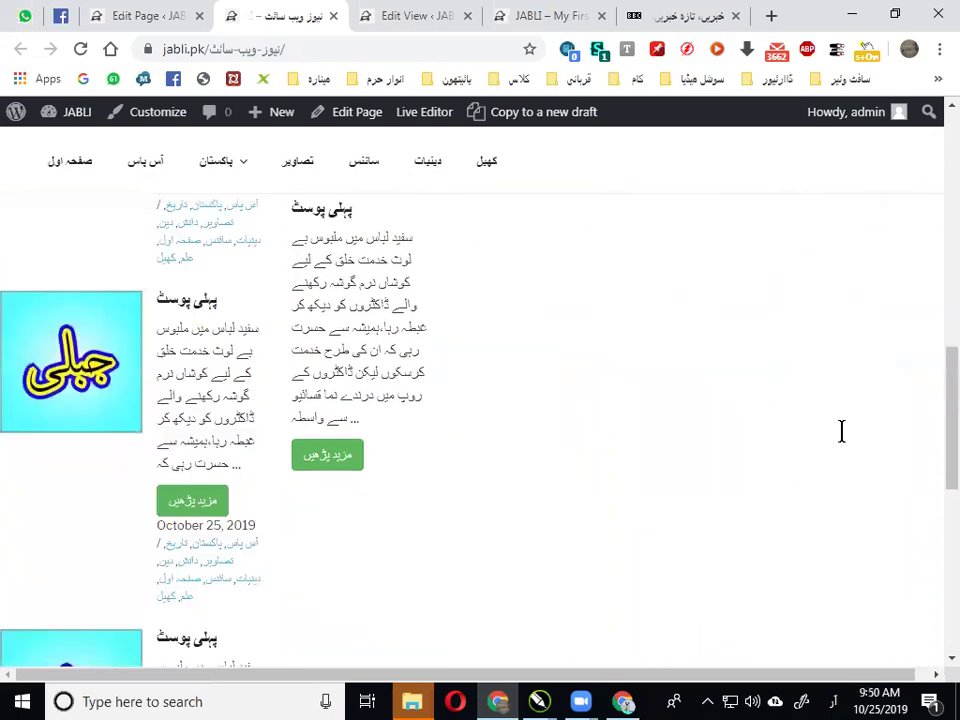
{"action": "scroll", "coordinate": [843, 440], "scroll_direction": "down", "scroll_amount": 5}
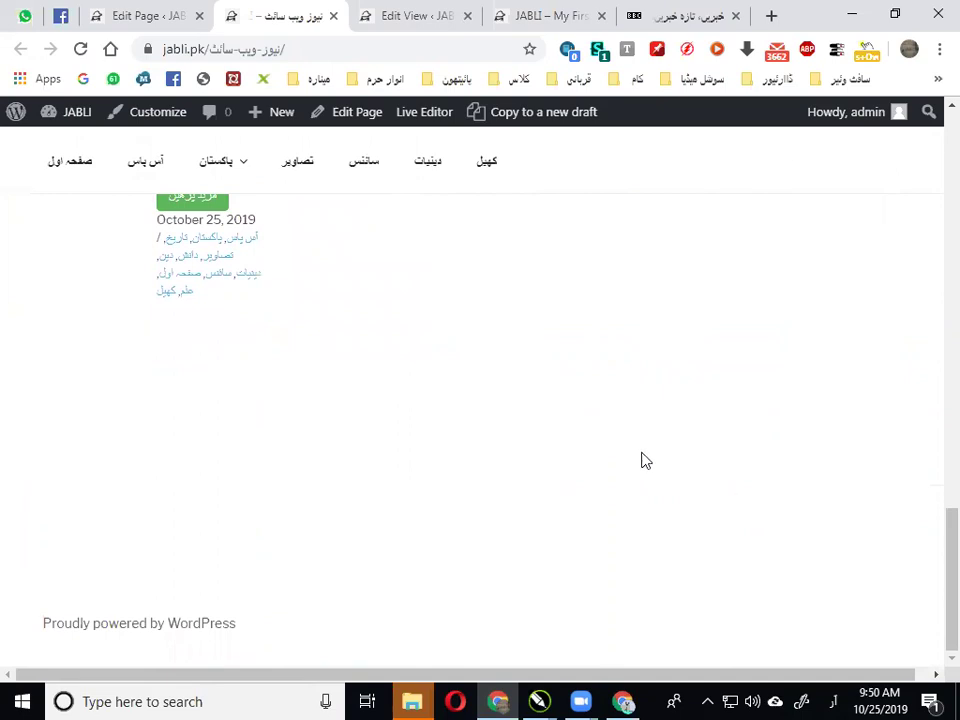
{"action": "left_click", "coordinate": [450, 12]}
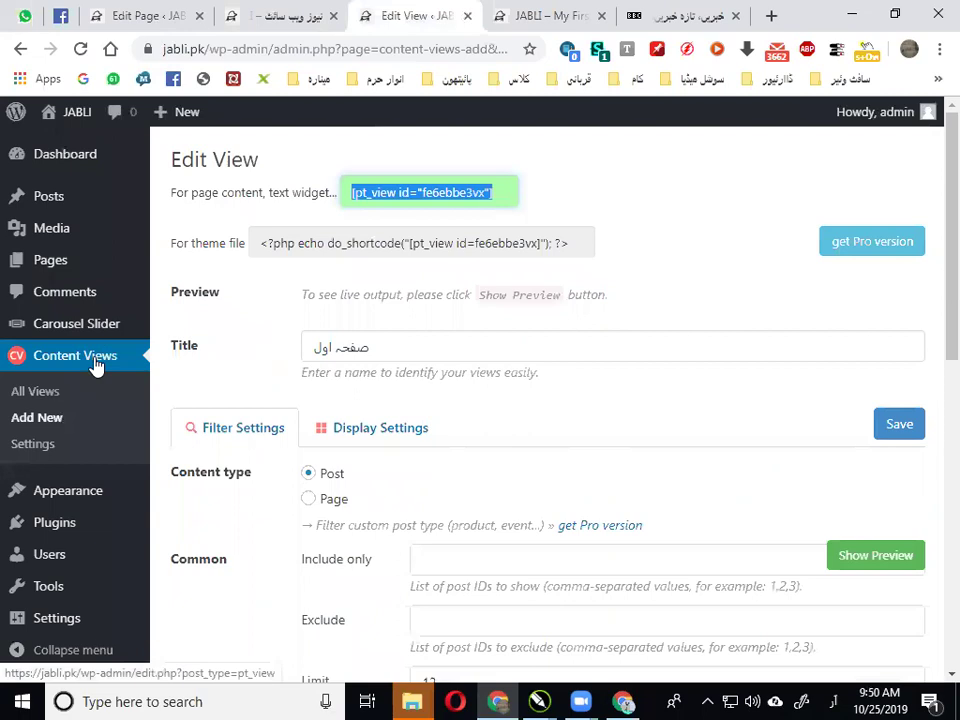
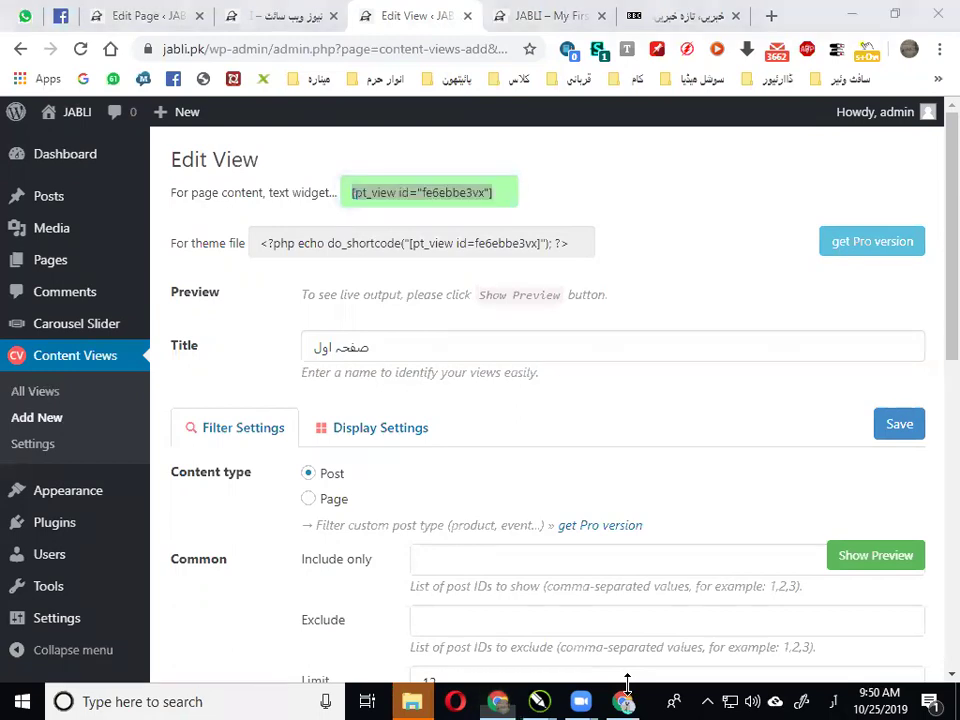
Switch to the نیوز ویب سائٹ browser tab to see the live news site
{"action": "mouse_move", "coordinate": [101, 332]}
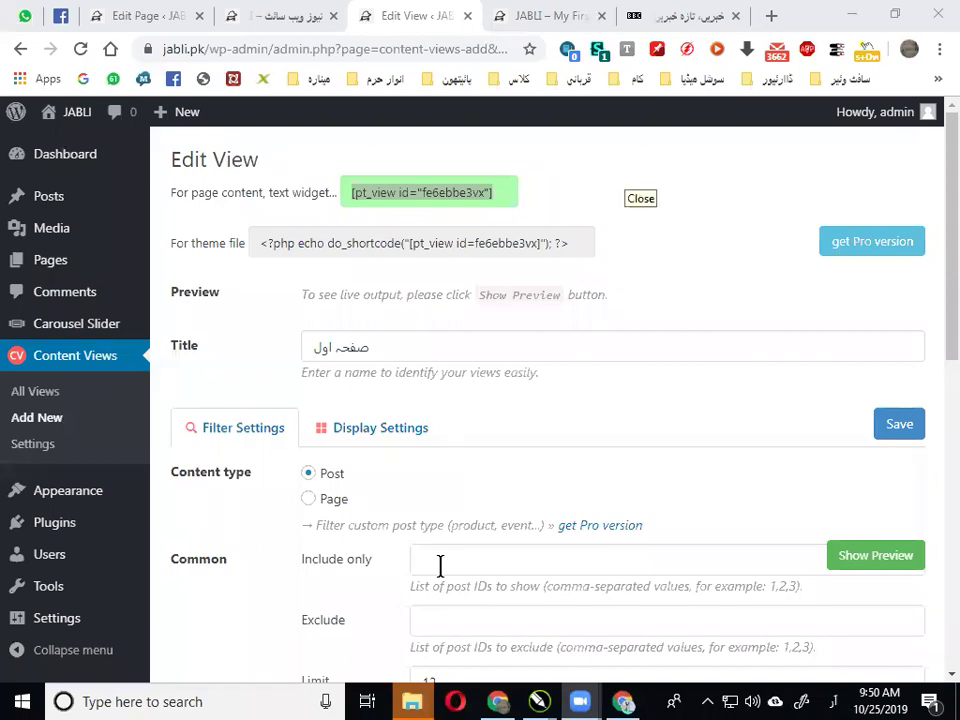
{"action": "mouse_move", "coordinate": [73, 326]}
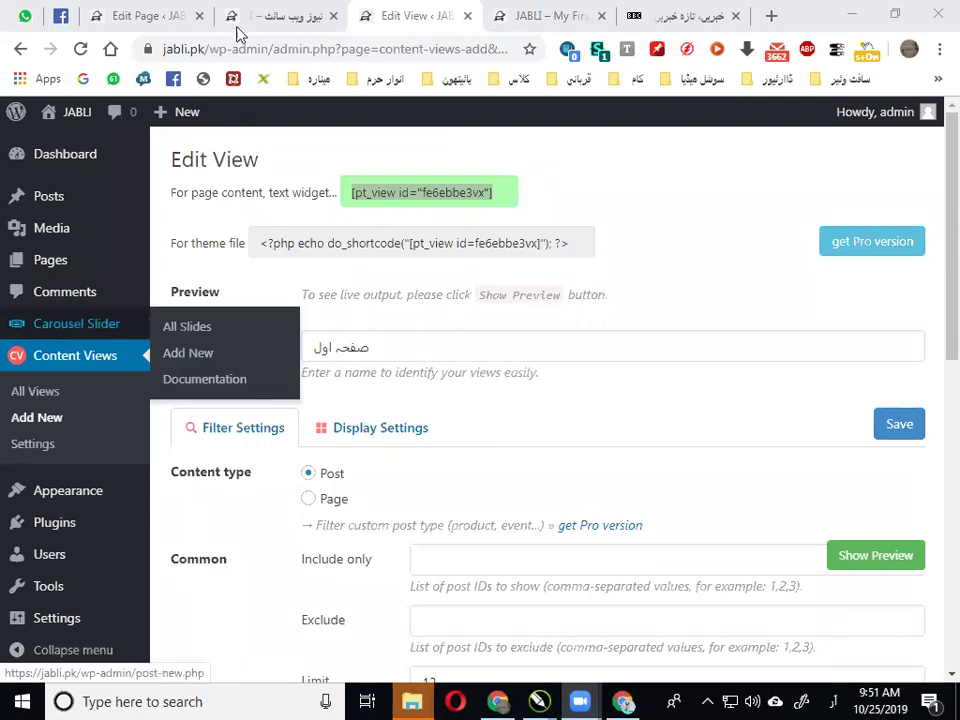
{"action": "left_click", "coordinate": [279, 15]}
Scroll through the live news page's post listing
{"action": "scroll", "coordinate": [418, 474], "scroll_direction": "up", "scroll_amount": 5}
{"action": "scroll", "coordinate": [660, 415], "scroll_direction": "down", "scroll_amount": 9}
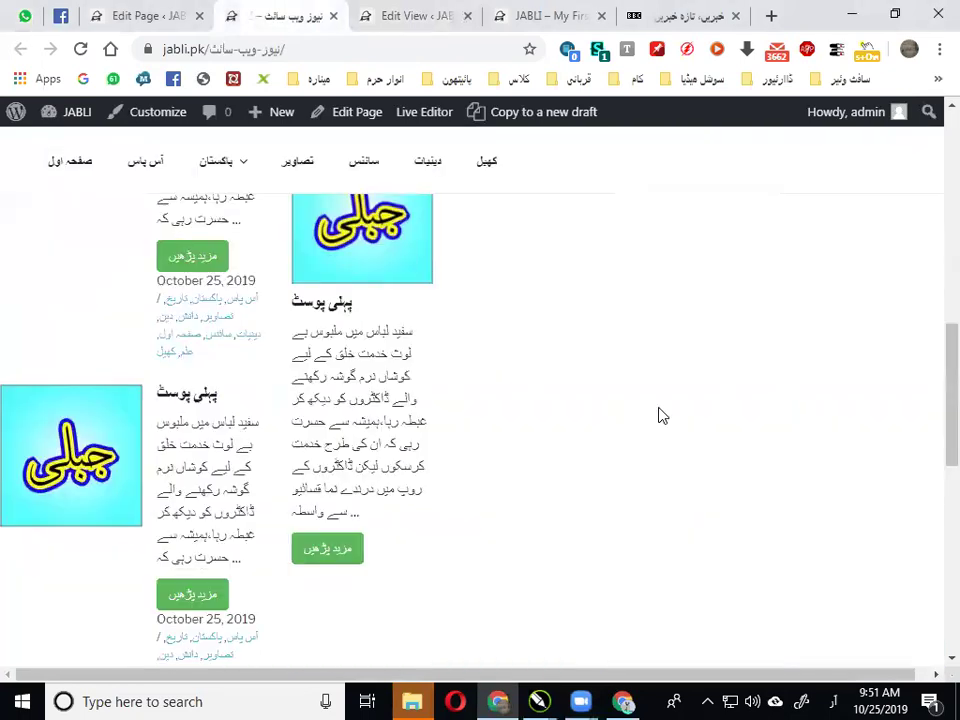
{"action": "scroll", "coordinate": [660, 415], "scroll_direction": "up", "scroll_amount": 3}
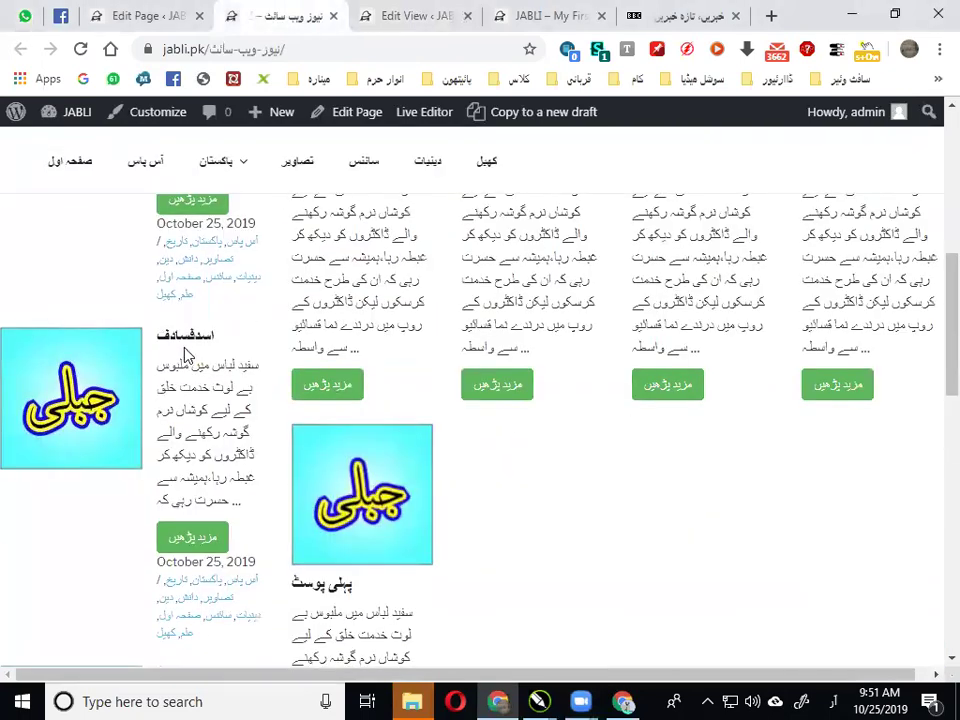
{"action": "scroll", "coordinate": [189, 347], "scroll_direction": "down", "scroll_amount": 6}
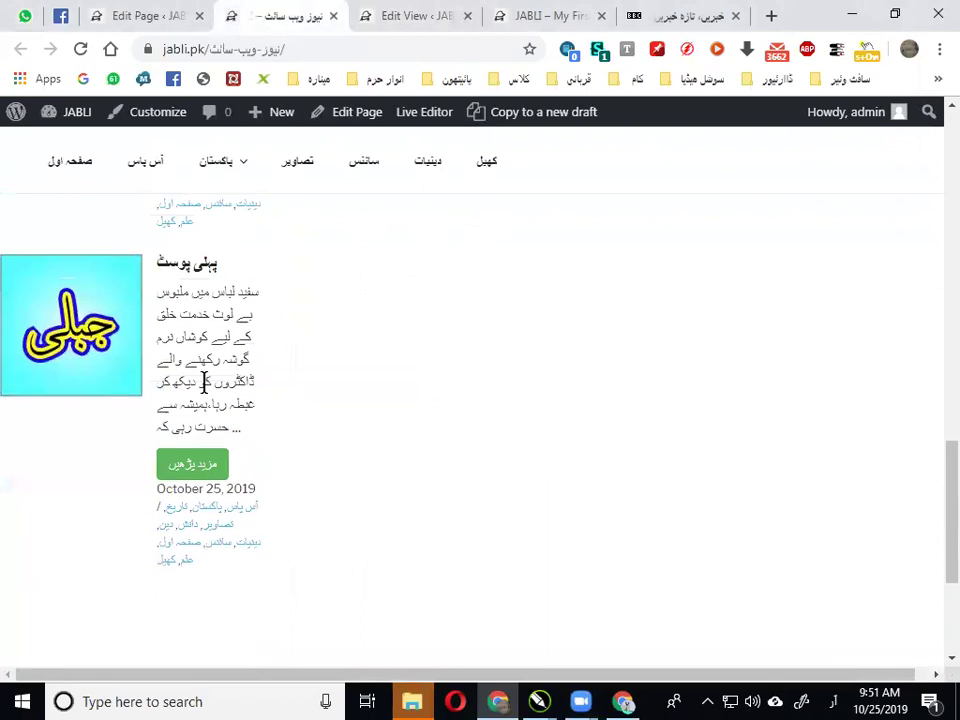
Go back to the Content Views editor and start a blank new view with Add New
{"action": "left_click", "coordinate": [140, 14]}
{"action": "left_click", "coordinate": [423, 10]}
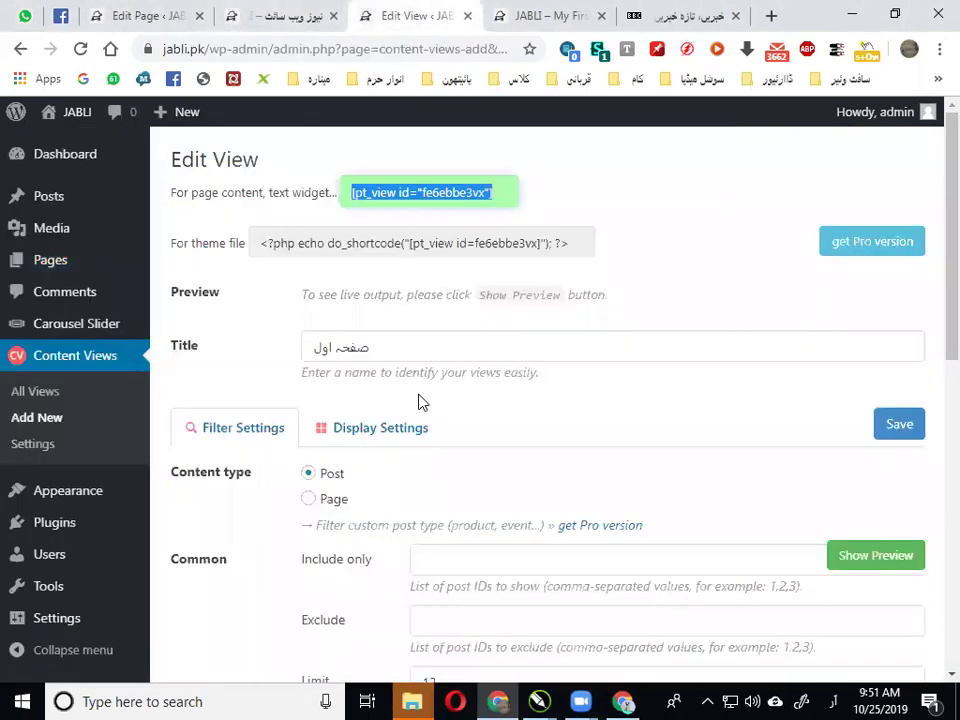
{"action": "left_click", "coordinate": [38, 419]}
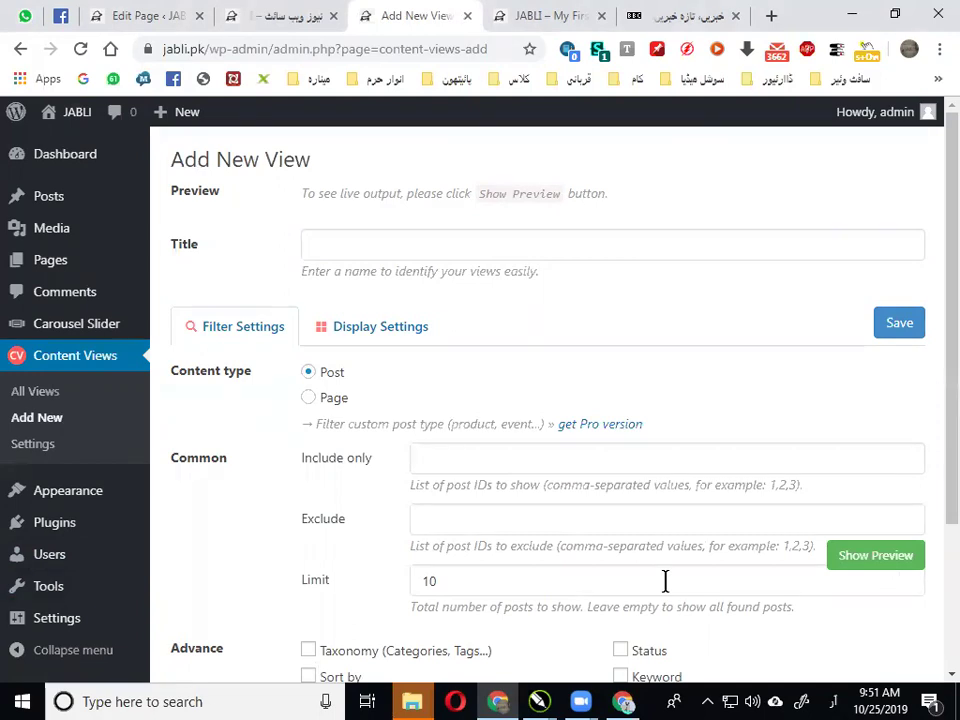
Title the new view کھیل, replacing the mistyped پاکستان
{"action": "scroll", "coordinate": [401, 372], "scroll_direction": "down", "scroll_amount": 1}
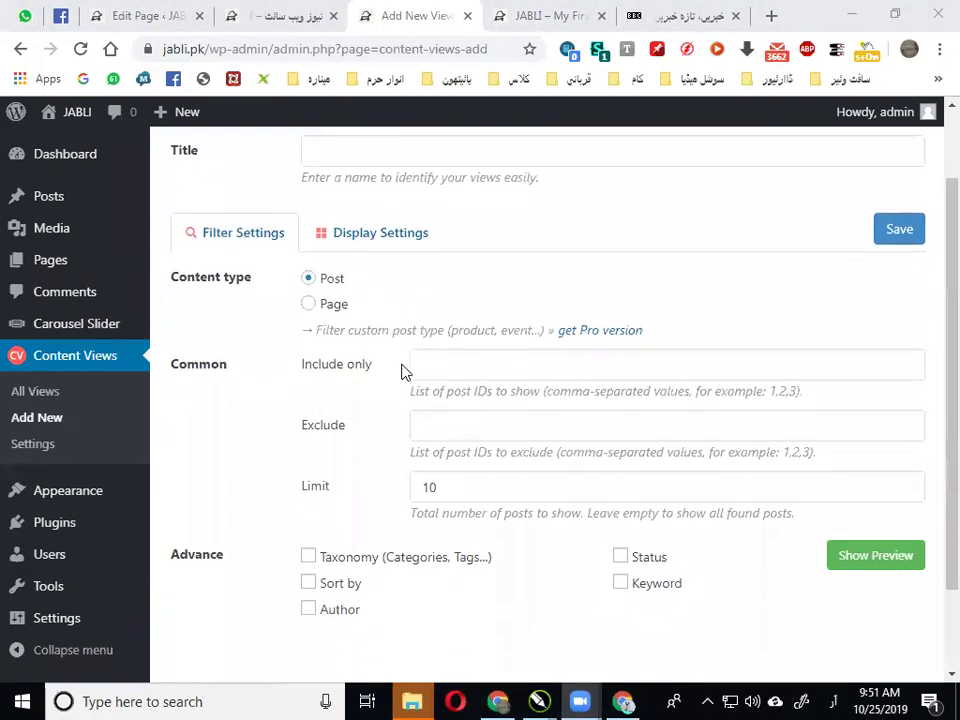
{"action": "scroll", "coordinate": [424, 281], "scroll_direction": "up", "scroll_amount": 1}
{"action": "left_click", "coordinate": [425, 236]}
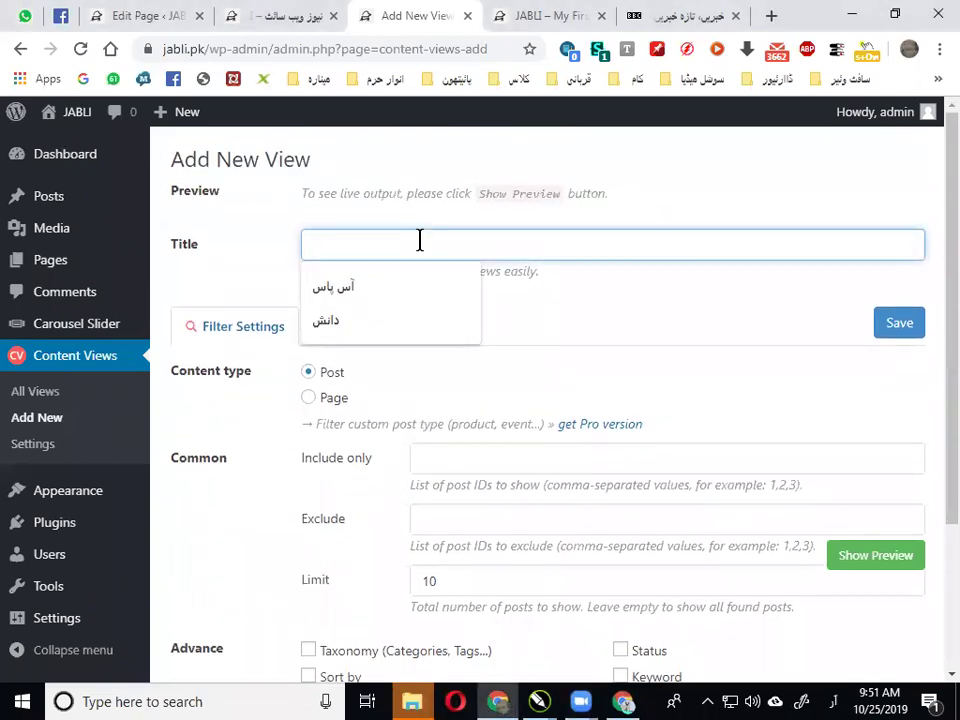
{"action": "type", "text": "پاکستان"}
{"action": "key", "text": "BackSpace"}
{"action": "key", "text": "BackSpace"}
{"action": "key", "text": "BackSpace"}
{"action": "key", "text": "BackSpace"}
{"action": "type", "text": "کھیل"}
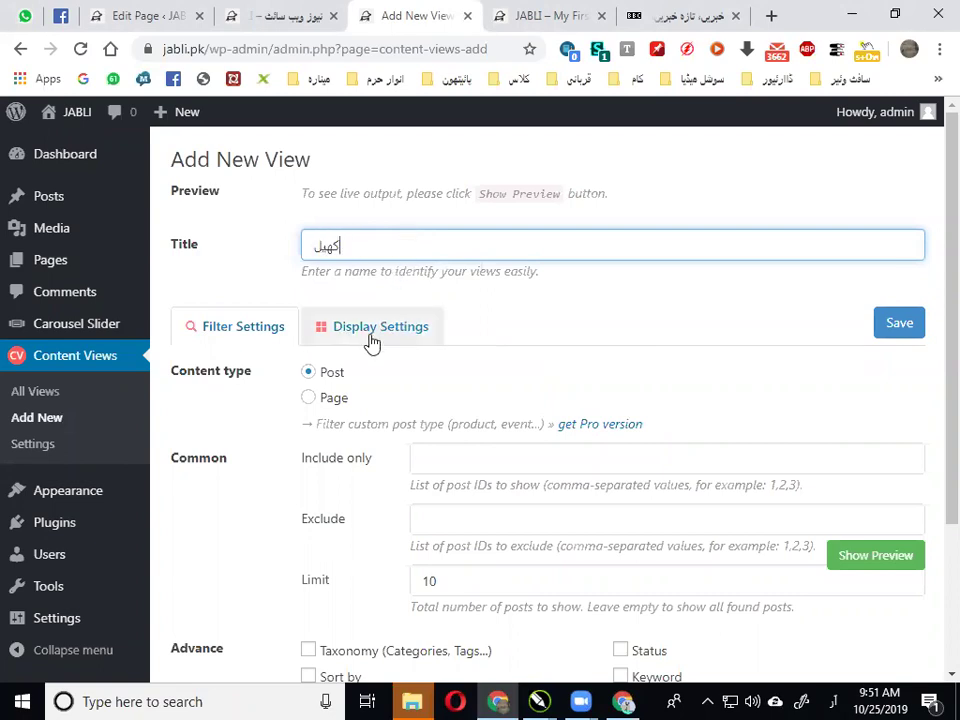
Filter the view by Taxonomy > Category, selecting the کھیل term
{"action": "scroll", "coordinate": [370, 345], "scroll_direction": "down", "scroll_amount": 2}
{"action": "scroll", "coordinate": [377, 268], "scroll_direction": "down", "scroll_amount": 2}
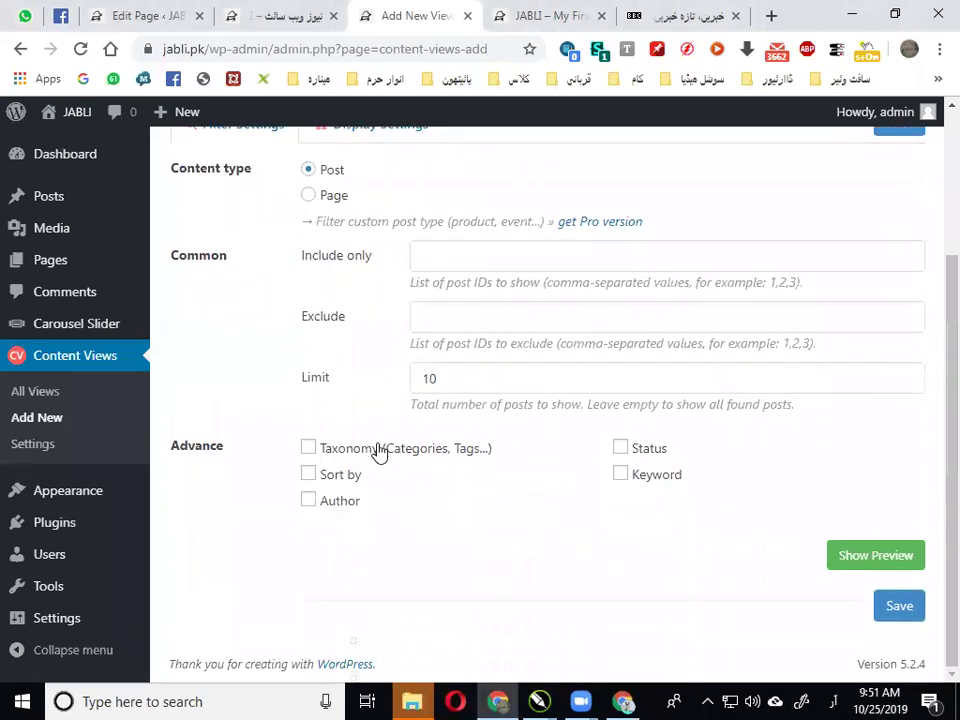
{"action": "left_click", "coordinate": [379, 450]}
{"action": "scroll", "coordinate": [519, 418], "scroll_direction": "down", "scroll_amount": 3}
{"action": "left_click", "coordinate": [487, 330]}
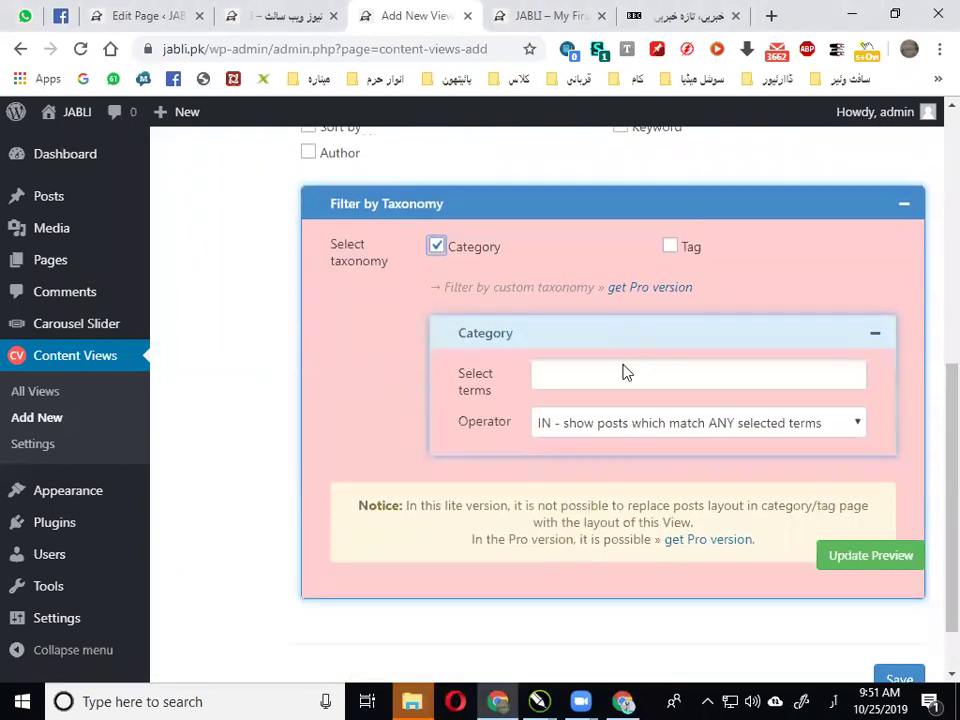
{"action": "scroll", "coordinate": [623, 372], "scroll_direction": "down", "scroll_amount": 1}
{"action": "left_click", "coordinate": [718, 300]}
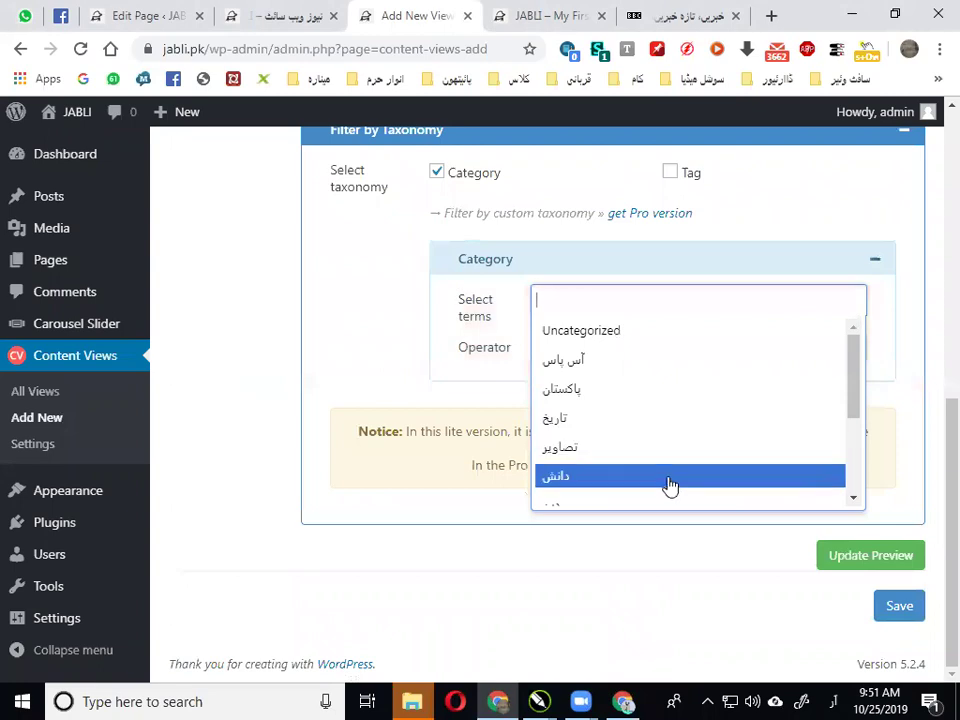
{"action": "scroll", "coordinate": [670, 470], "scroll_direction": "down", "scroll_amount": 3}
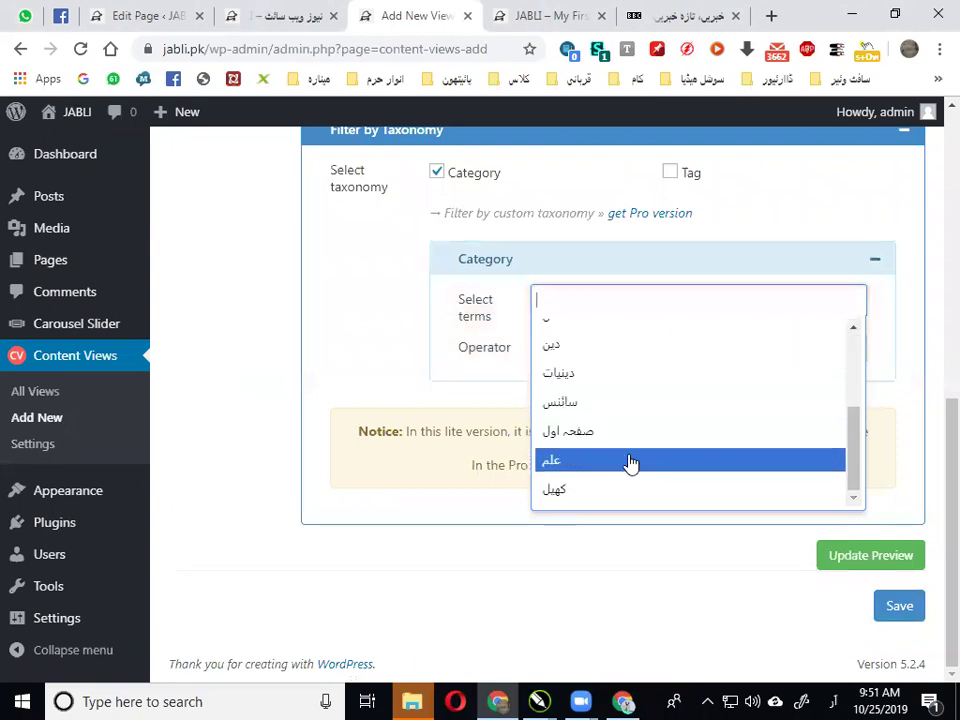
{"action": "left_click", "coordinate": [606, 490]}
{"action": "scroll", "coordinate": [375, 336], "scroll_direction": "up", "scroll_amount": 5}
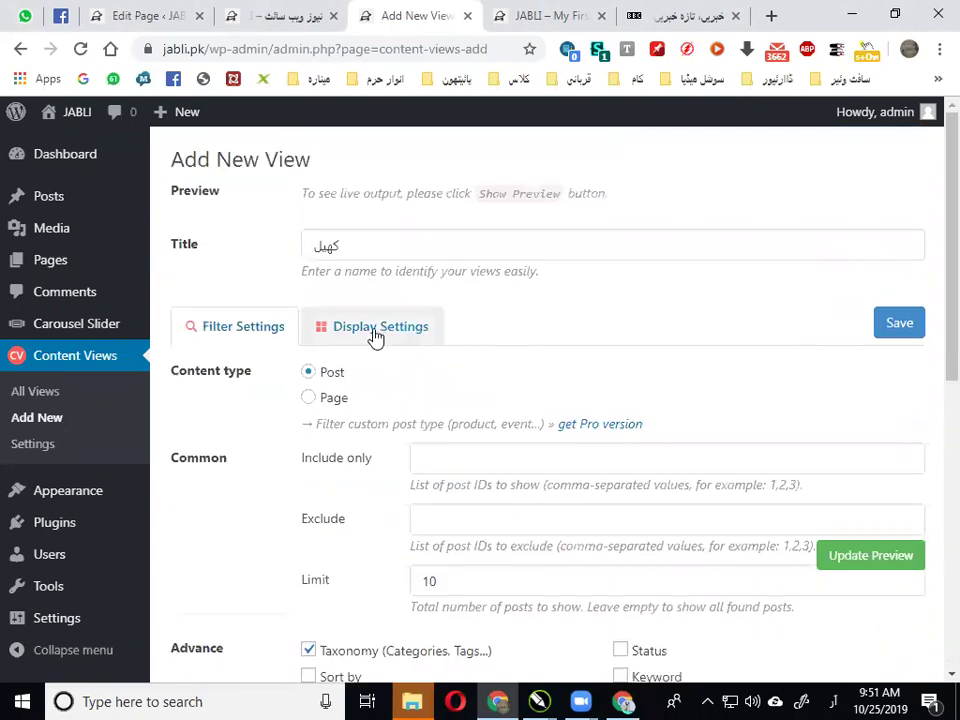
{"action": "left_click", "coordinate": [375, 332]}
Choose the Collapsible List layout, untick 'Open the first item by default', keep thumbnail above text
{"action": "scroll", "coordinate": [343, 300], "scroll_direction": "down", "scroll_amount": 1}
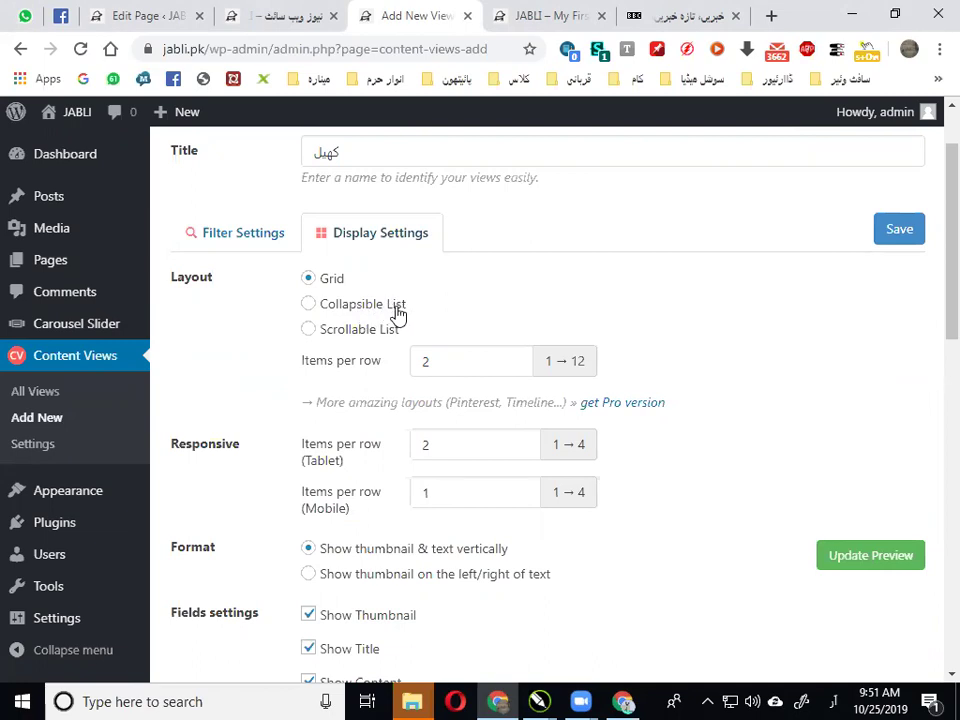
{"action": "left_click", "coordinate": [397, 314]}
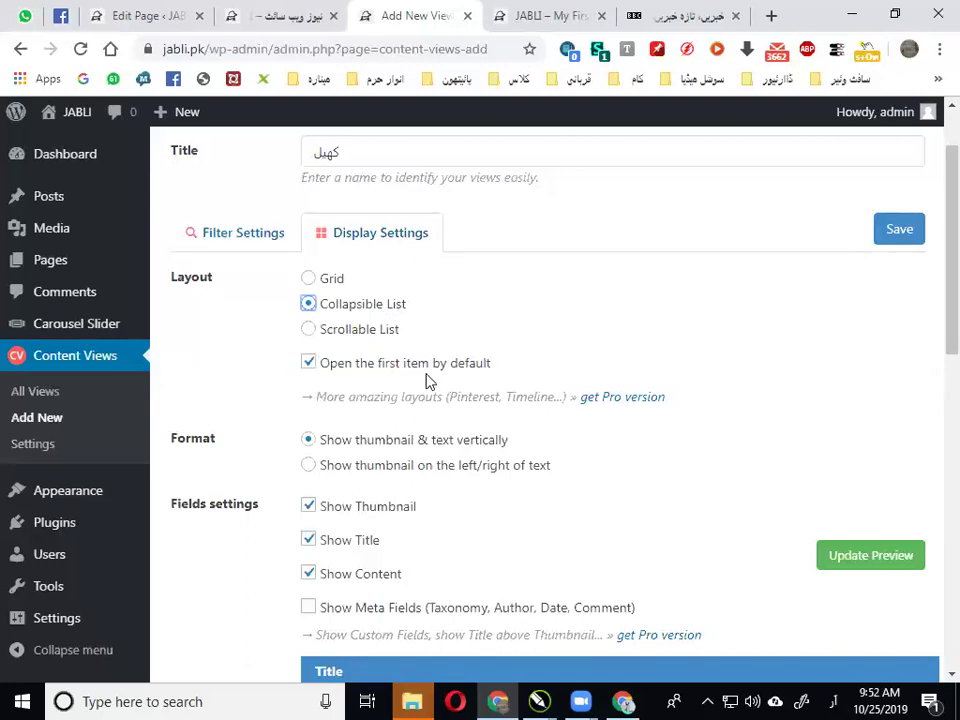
{"action": "left_click", "coordinate": [385, 364]}
{"action": "scroll", "coordinate": [425, 378], "scroll_direction": "down", "scroll_amount": 2}
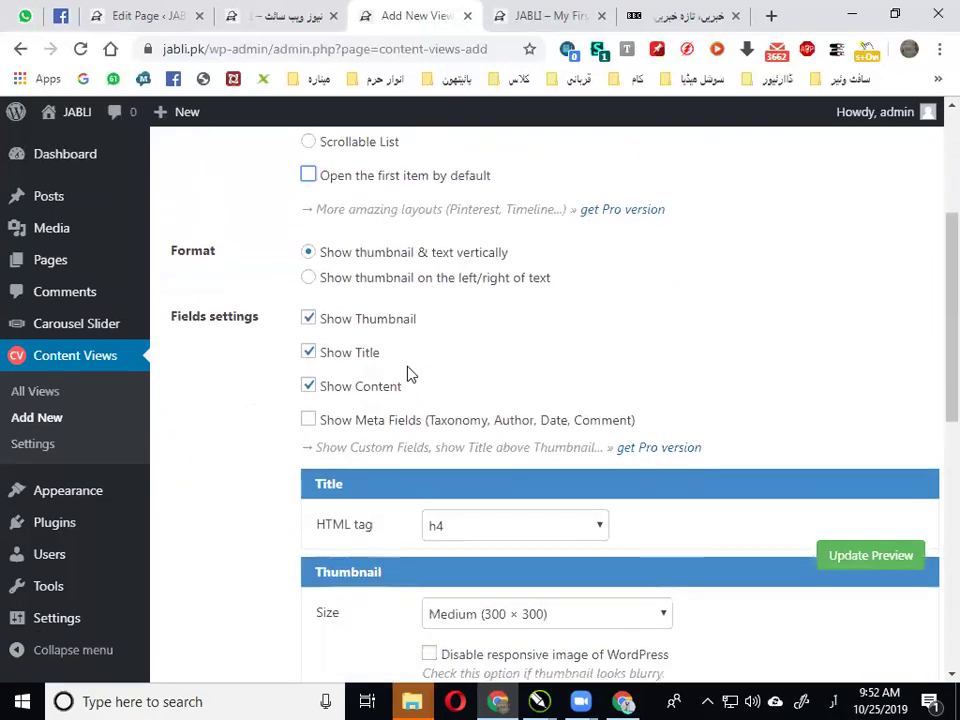
{"action": "left_click", "coordinate": [373, 278]}
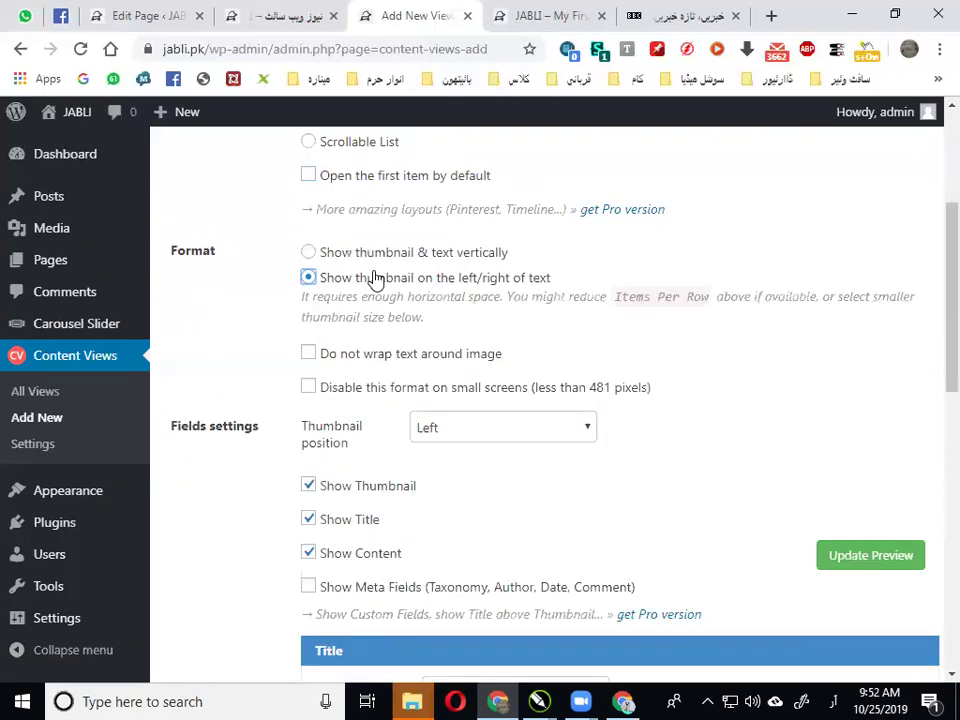
{"action": "left_click", "coordinate": [417, 255]}
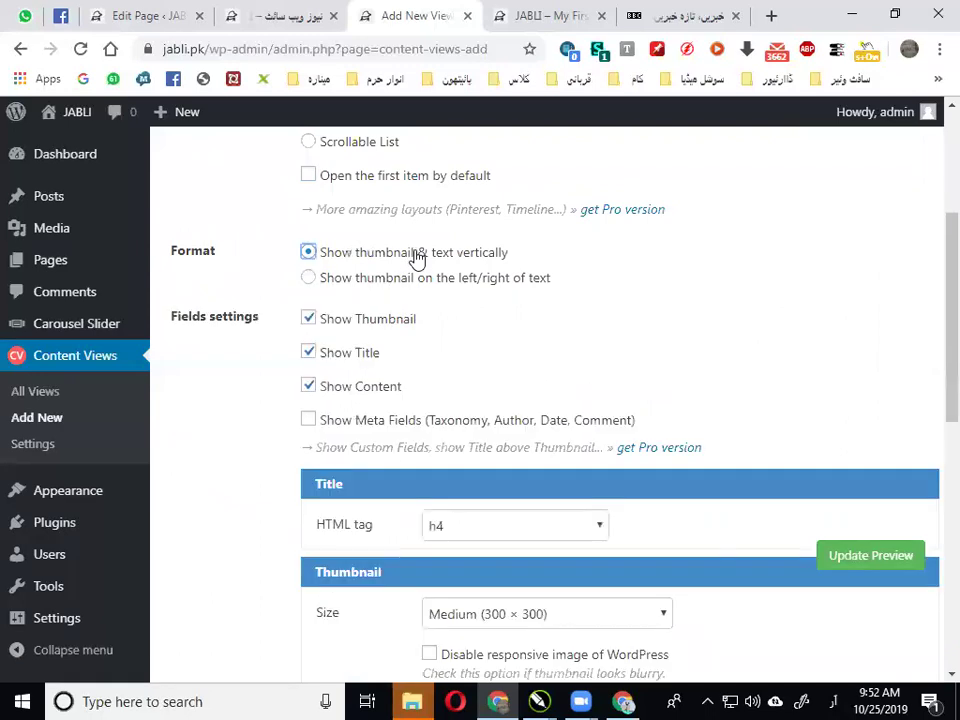
{"action": "scroll", "coordinate": [467, 347], "scroll_direction": "down", "scroll_amount": 3}
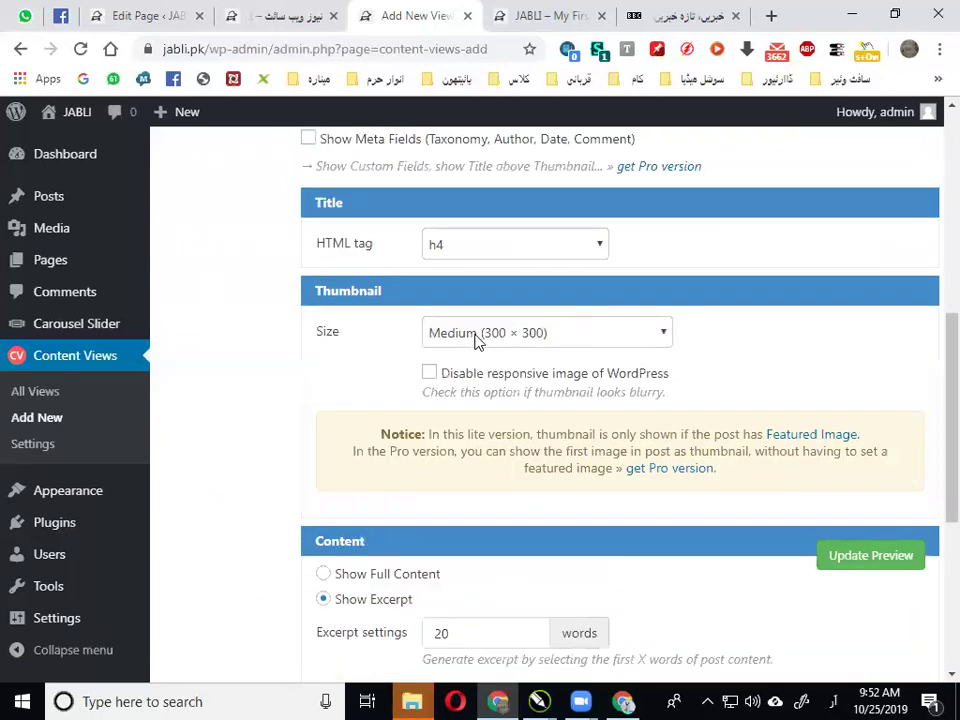
{"action": "scroll", "coordinate": [476, 339], "scroll_direction": "up", "scroll_amount": 3}
{"action": "scroll", "coordinate": [480, 342], "scroll_direction": "down", "scroll_amount": 4}
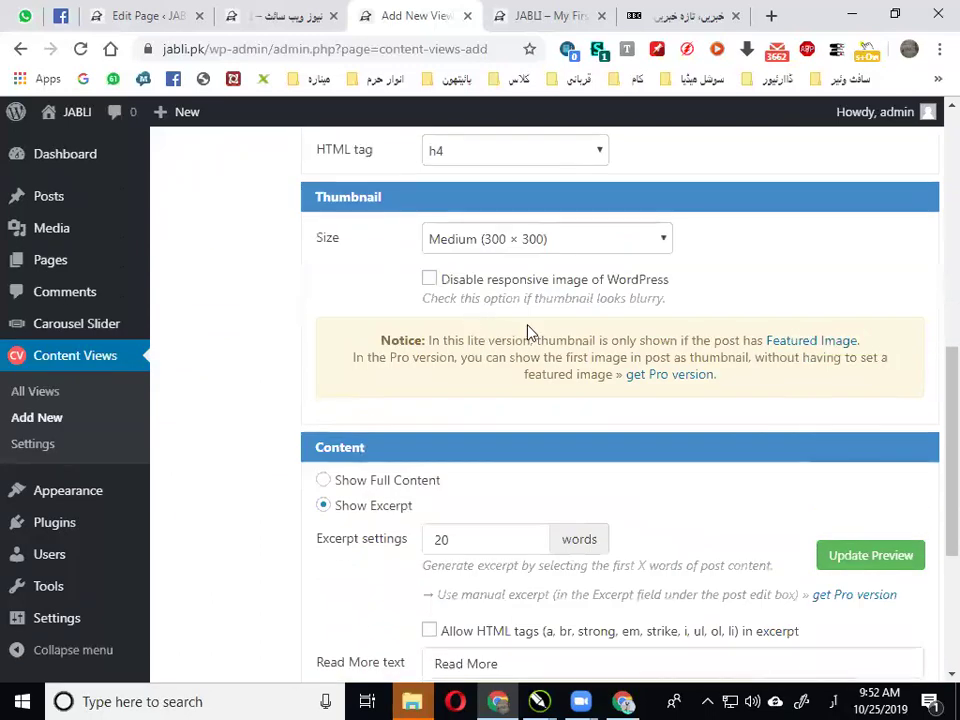
{"action": "scroll", "coordinate": [722, 491], "scroll_direction": "down", "scroll_amount": 1}
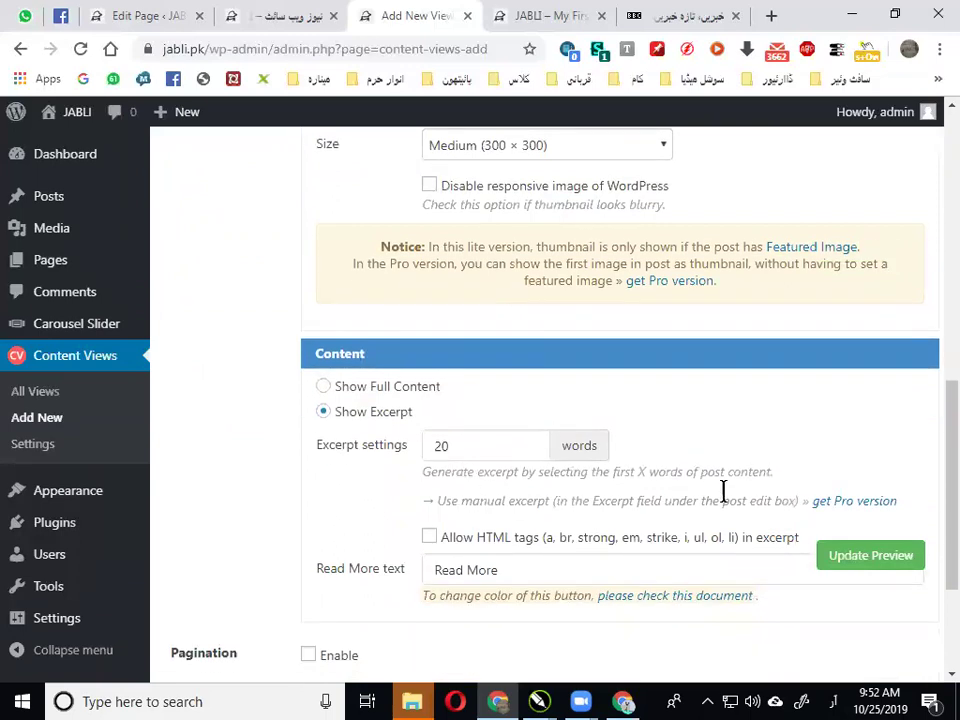
{"action": "scroll", "coordinate": [835, 474], "scroll_direction": "up", "scroll_amount": 6}
{"action": "scroll", "coordinate": [845, 450], "scroll_direction": "up", "scroll_amount": 2}
Save the کھیل view and review its saved display options
{"action": "left_click", "coordinate": [889, 326]}
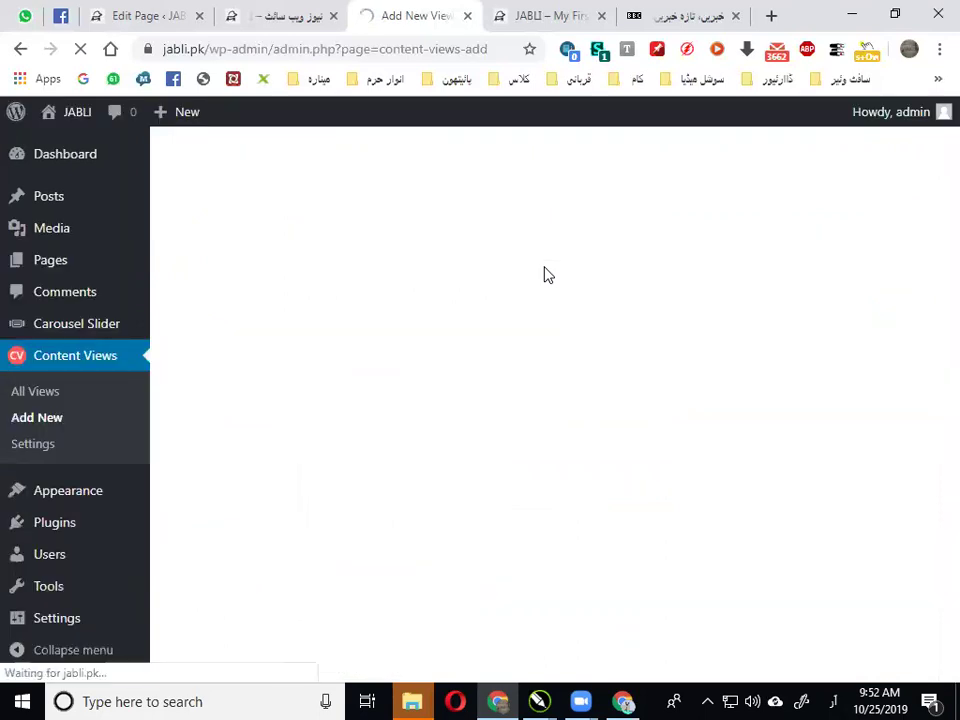
{"action": "scroll", "coordinate": [420, 294], "scroll_direction": "down", "scroll_amount": 2}
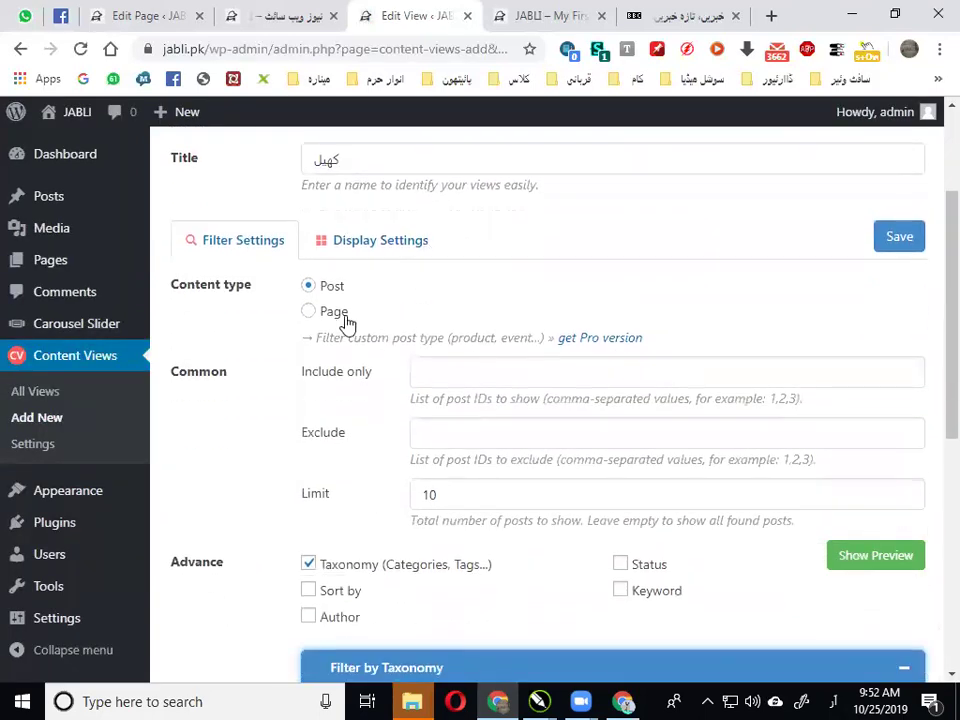
{"action": "scroll", "coordinate": [334, 328], "scroll_direction": "down", "scroll_amount": 1}
{"action": "scroll", "coordinate": [334, 328], "scroll_direction": "up", "scroll_amount": 1}
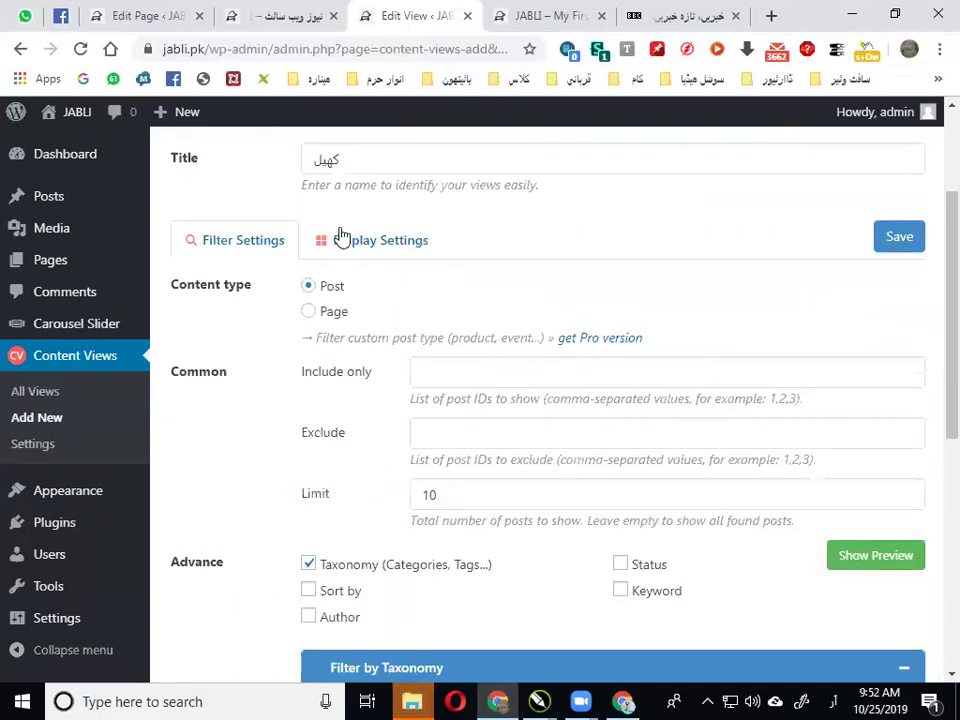
{"action": "left_click", "coordinate": [342, 238]}
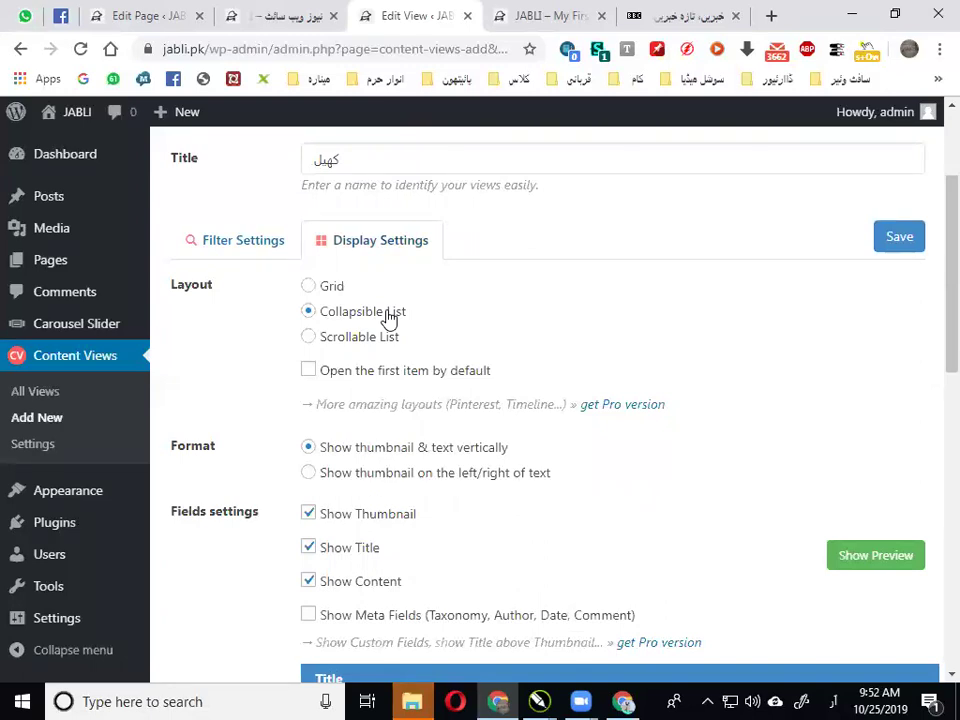
{"action": "scroll", "coordinate": [389, 318], "scroll_direction": "up", "scroll_amount": 2}
Copy the view's shortcode [pt_view id="c7861d2lvw"] and return to the Edit Page tab
{"action": "left_click", "coordinate": [396, 193]}
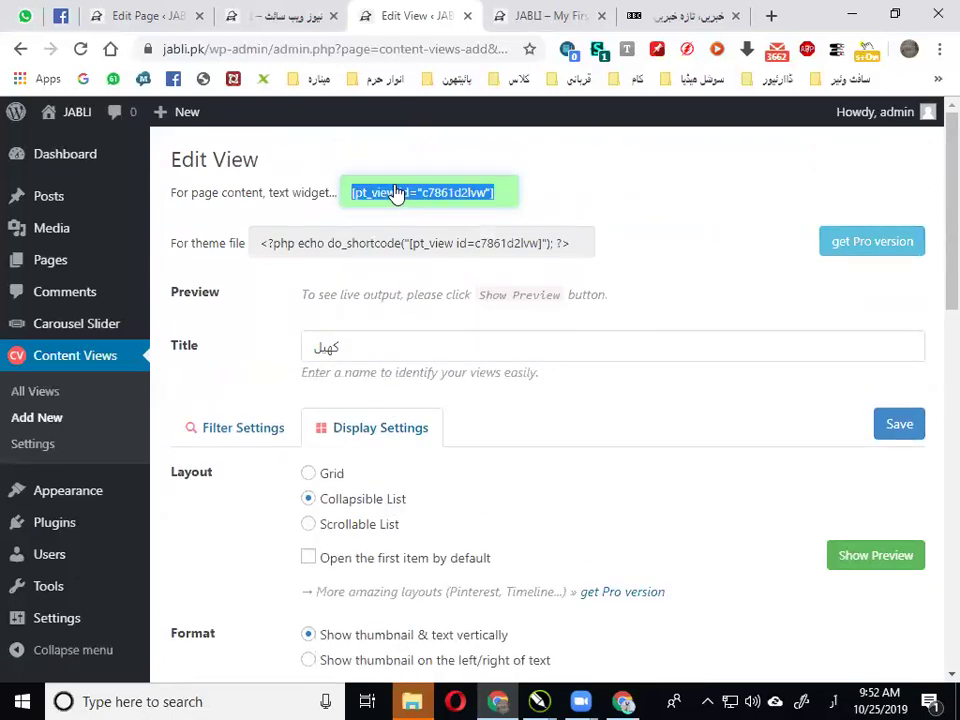
{"action": "right_click", "coordinate": [396, 193]}
{"action": "left_click", "coordinate": [436, 201]}
{"action": "left_click", "coordinate": [180, 12]}
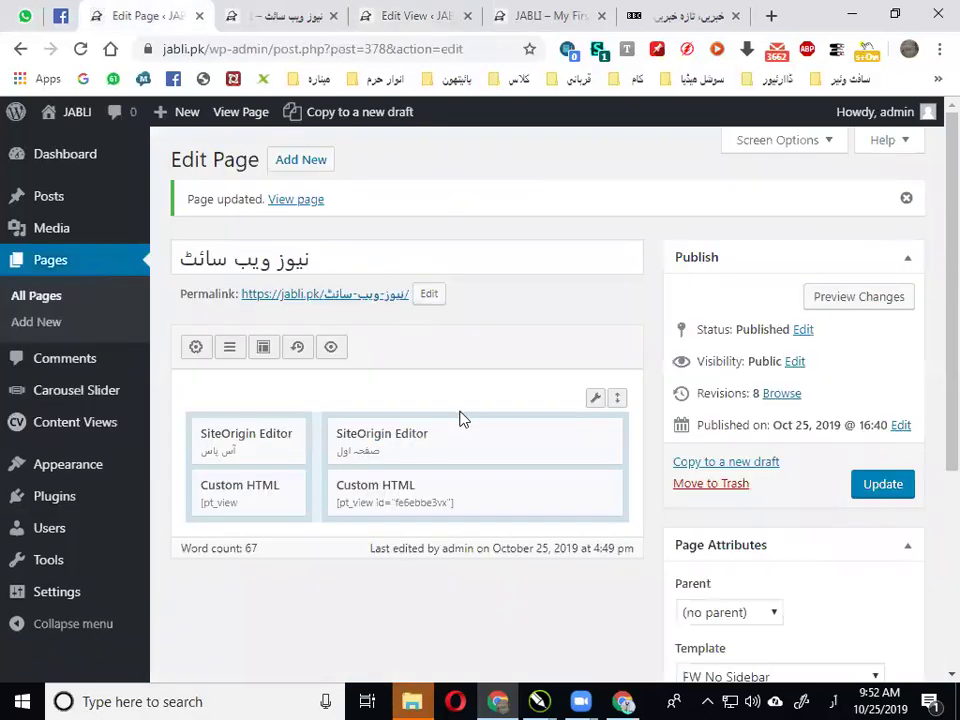
Insert a new one-column row below the existing row
{"action": "scroll", "coordinate": [461, 418], "scroll_direction": "down", "scroll_amount": 2}
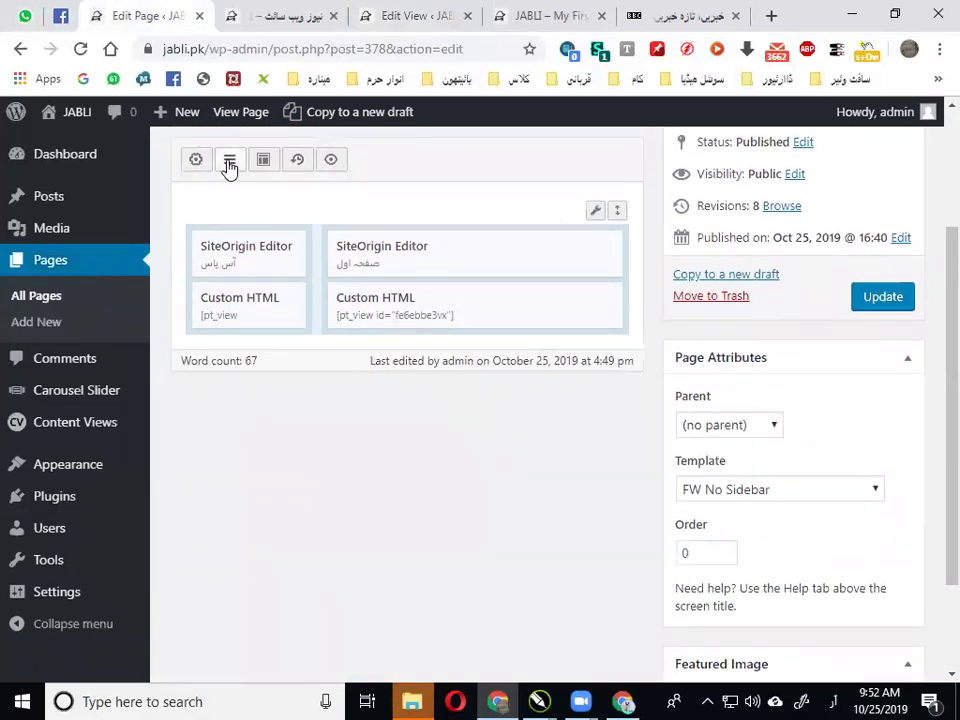
{"action": "left_click", "coordinate": [229, 162]}
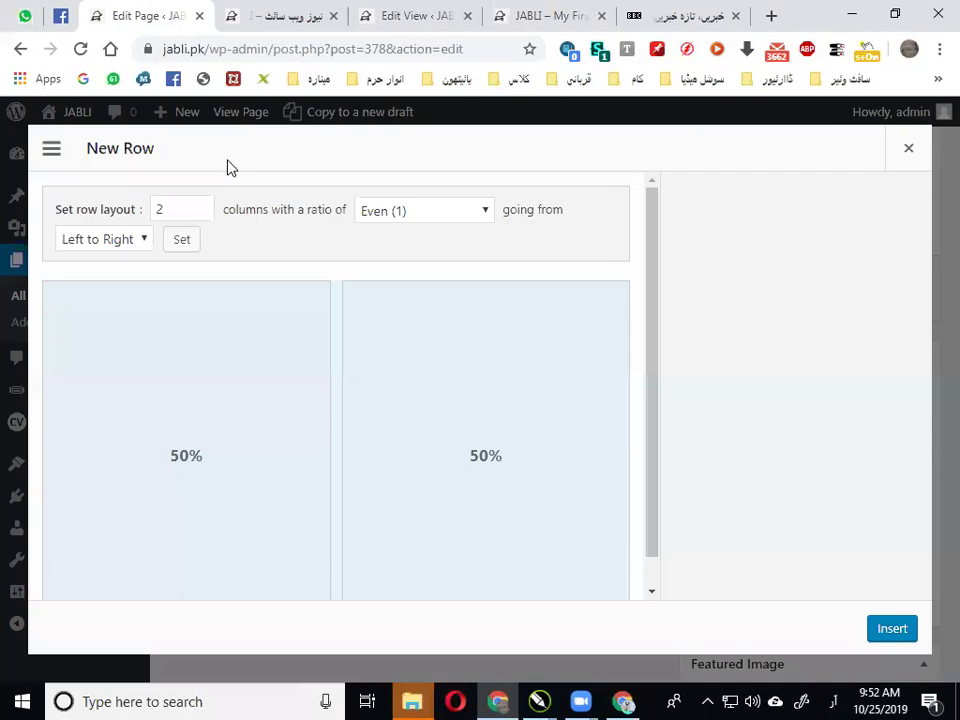
{"action": "left_click", "coordinate": [202, 214]}
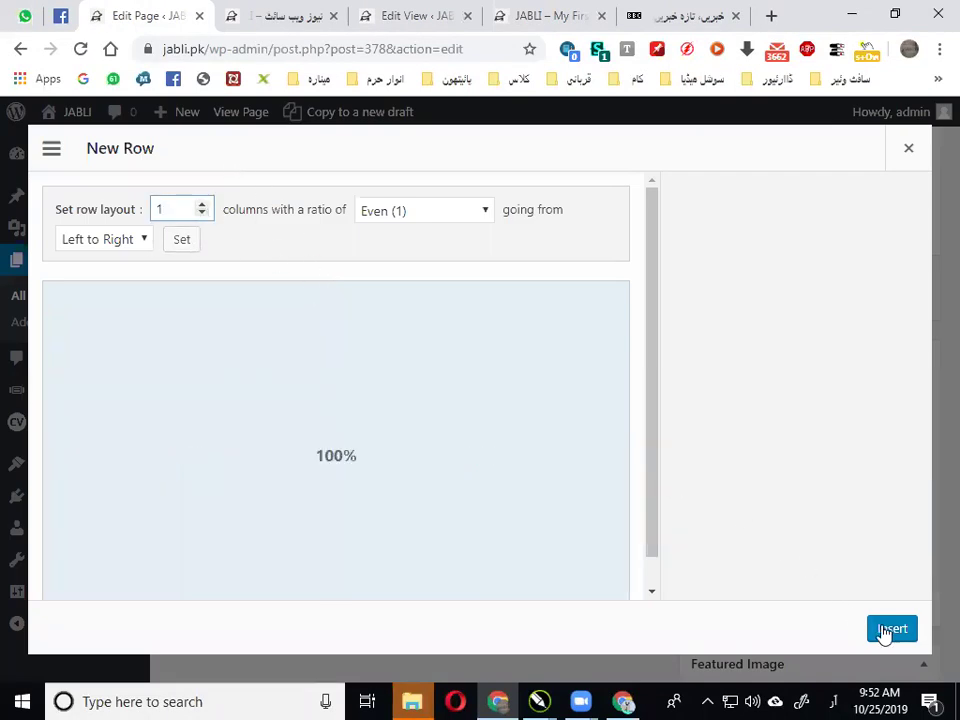
{"action": "left_click", "coordinate": [884, 632]}
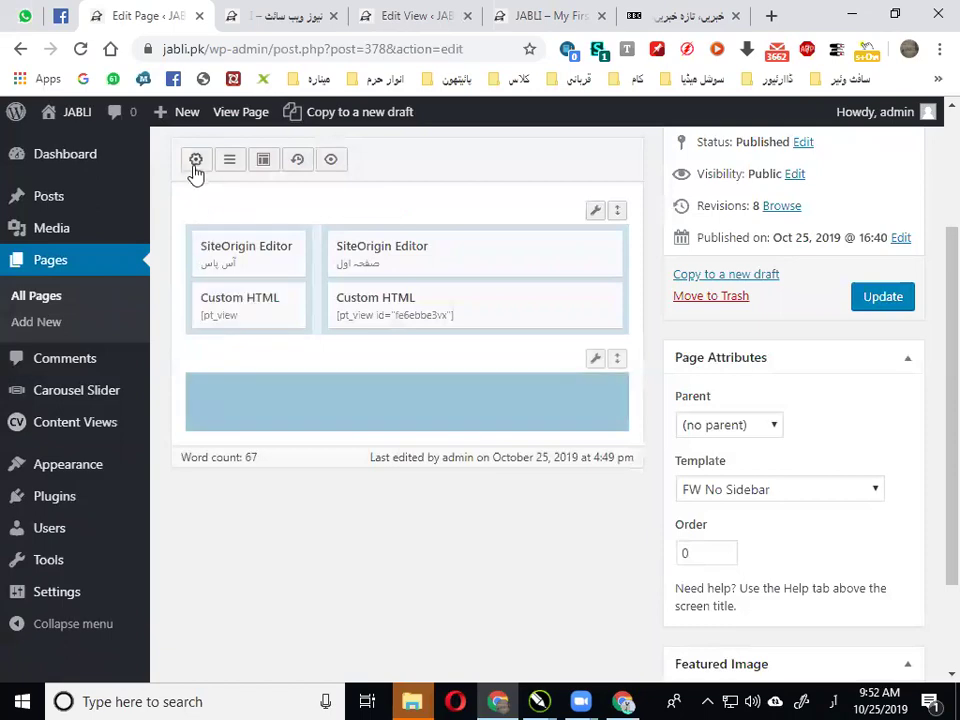
Duplicate the Custom HTML view widget, drag the copy into the new row, and edit it
{"action": "mouse_move", "coordinate": [229, 316]}
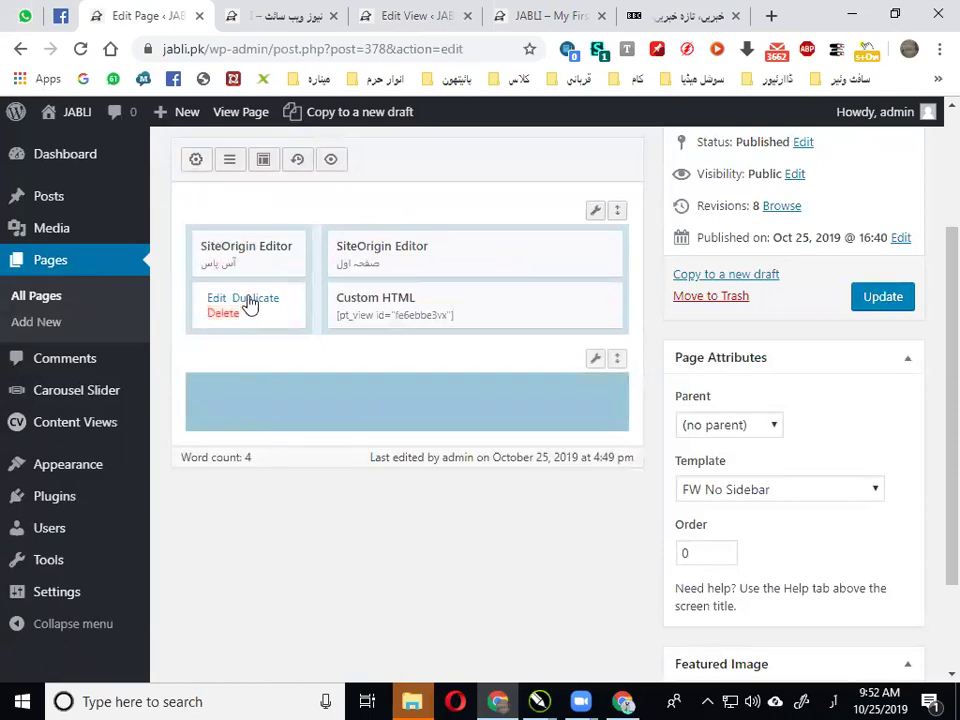
{"action": "left_click", "coordinate": [250, 304]}
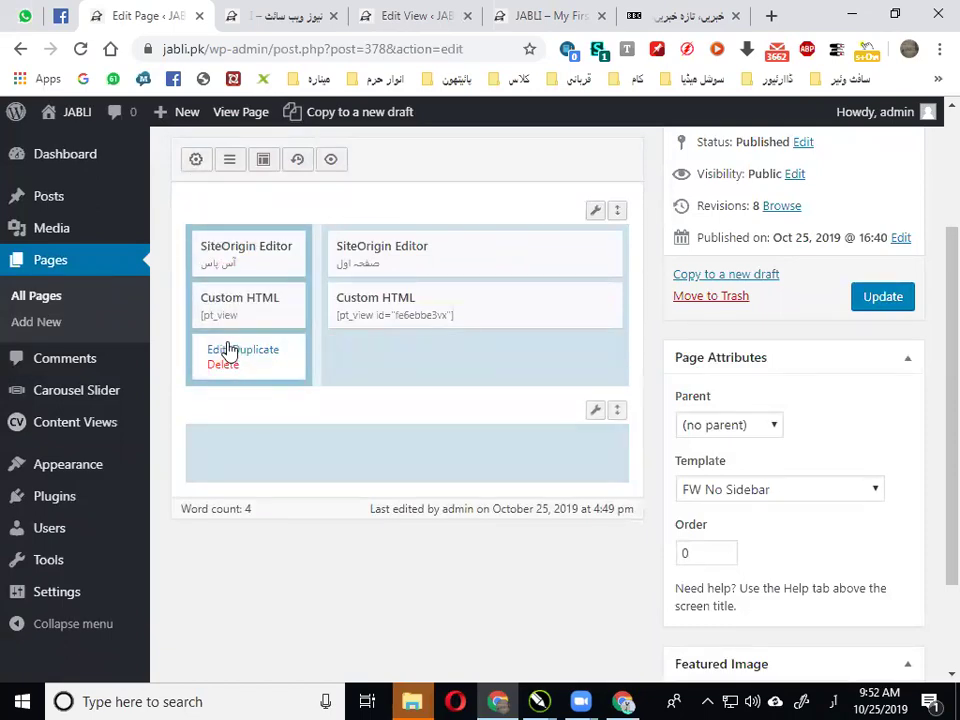
{"action": "left_click_drag", "start_coordinate": [227, 351], "coordinate": [258, 420]}
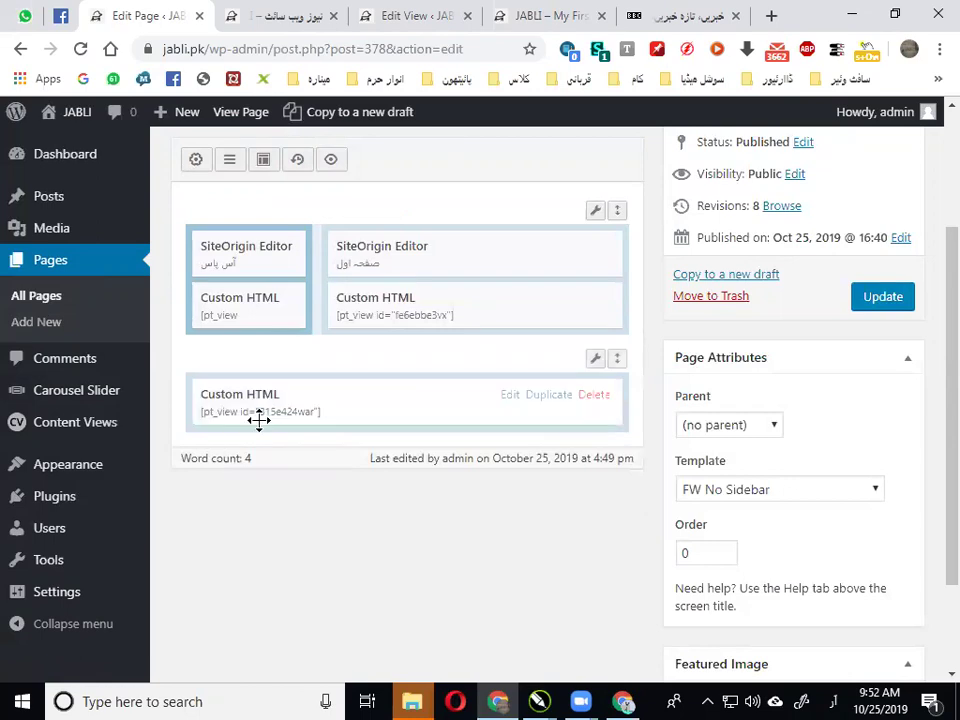
{"action": "left_click", "coordinate": [507, 397]}
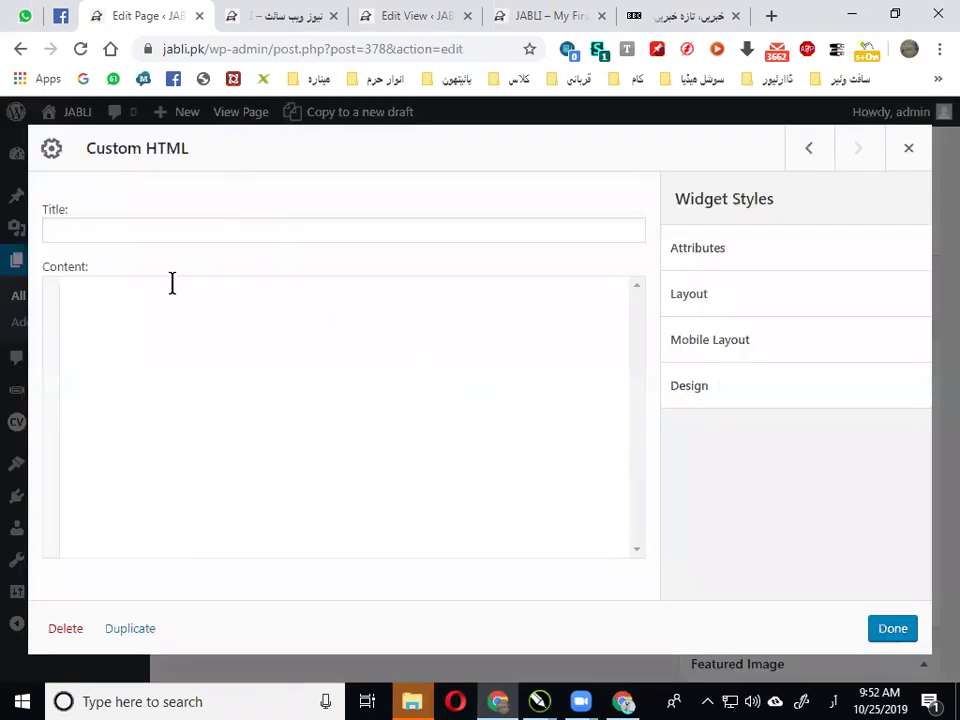
Replace the widget's shortcode with [pt_view id="c7861d2lvw"] and update the page
{"action": "key", "text": "ctrl+a"}
{"action": "left_click", "coordinate": [201, 309]}
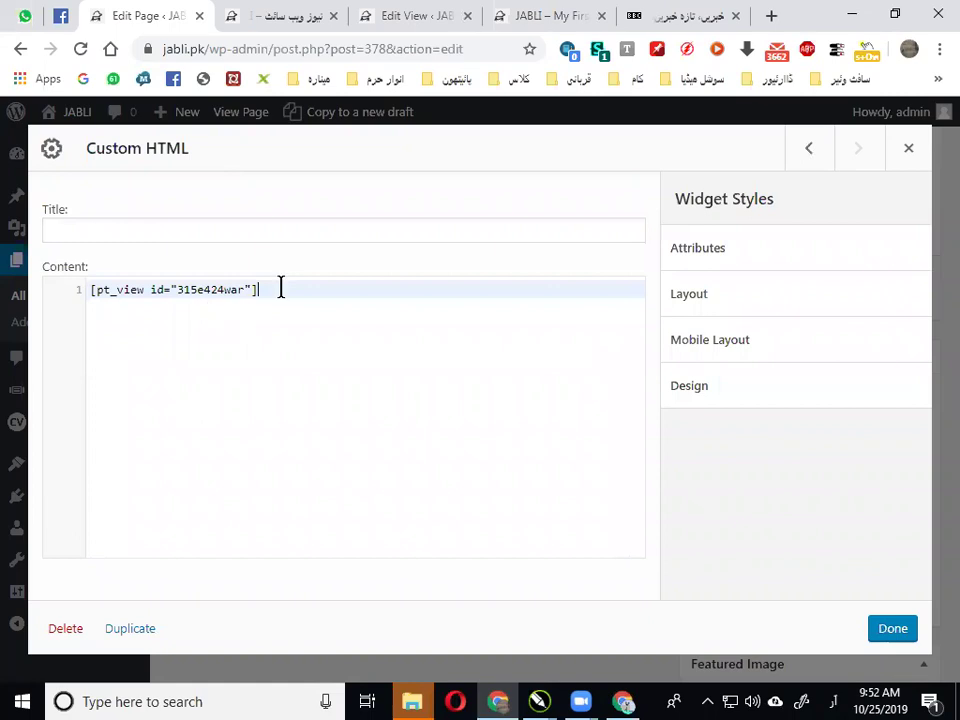
{"action": "key", "text": "ctrl+a"}
{"action": "key", "text": "BackSpace"}
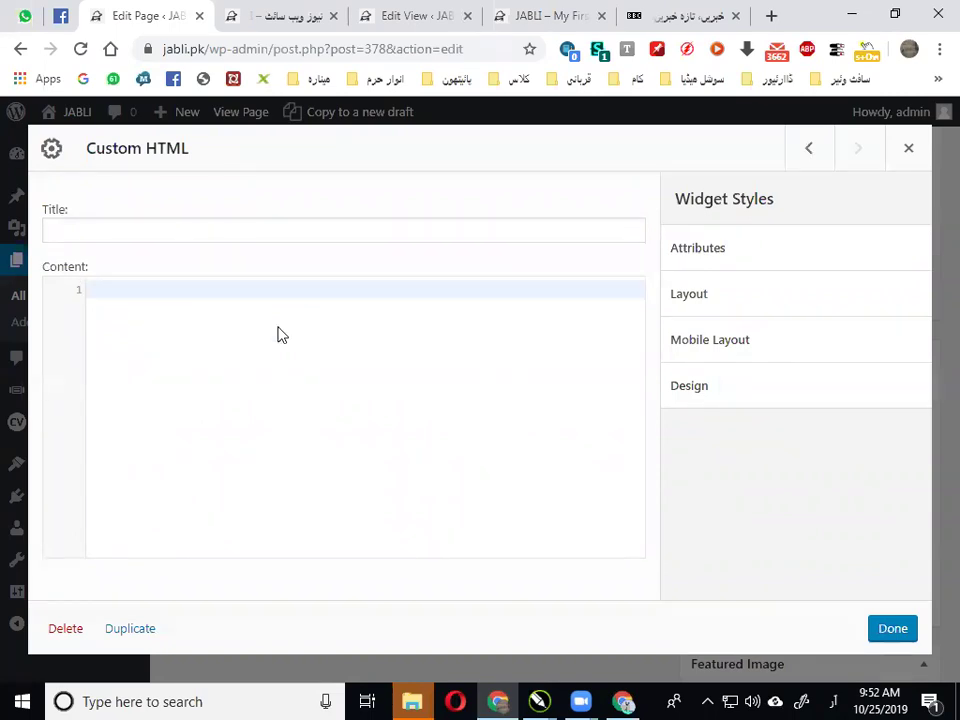
{"action": "key", "text": "ctrl+v"}
{"action": "left_click", "coordinate": [898, 632]}
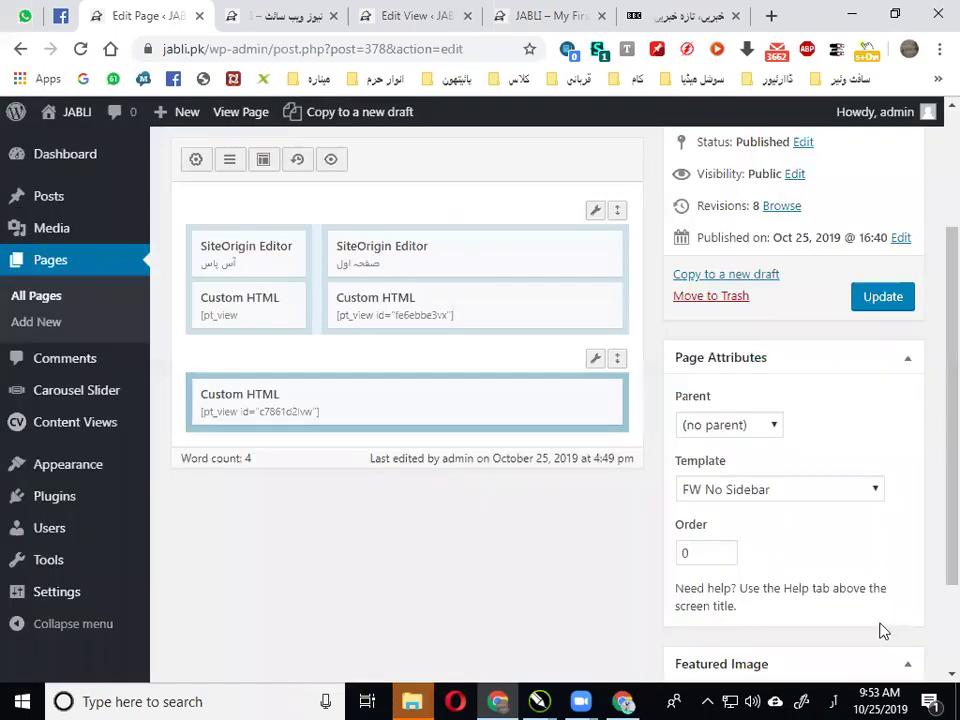
{"action": "left_click", "coordinate": [881, 297]}
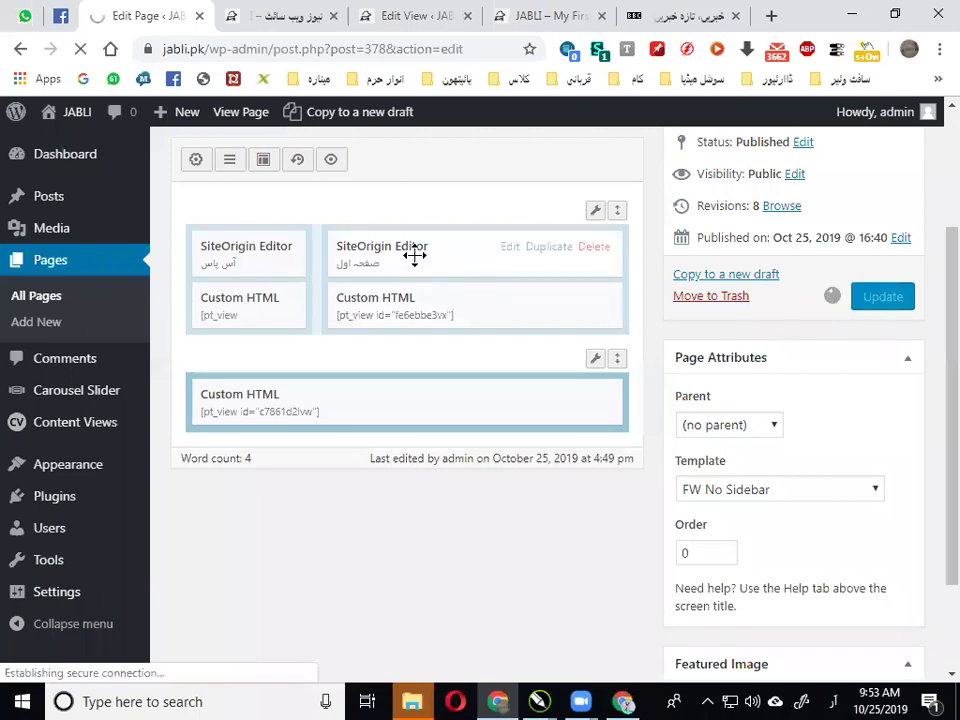
Reload the live news page and scroll to the new collapsible post list
{"action": "left_click", "coordinate": [291, 12]}
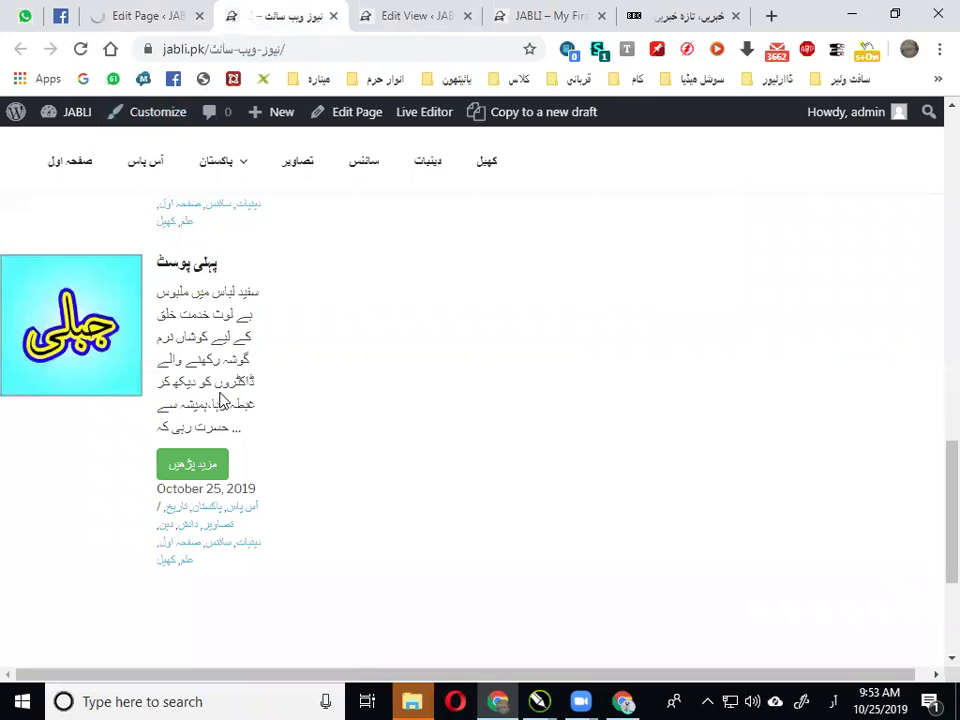
{"action": "scroll", "coordinate": [191, 285], "scroll_direction": "down", "scroll_amount": 3}
{"action": "scroll", "coordinate": [238, 321], "scroll_direction": "up", "scroll_amount": 5}
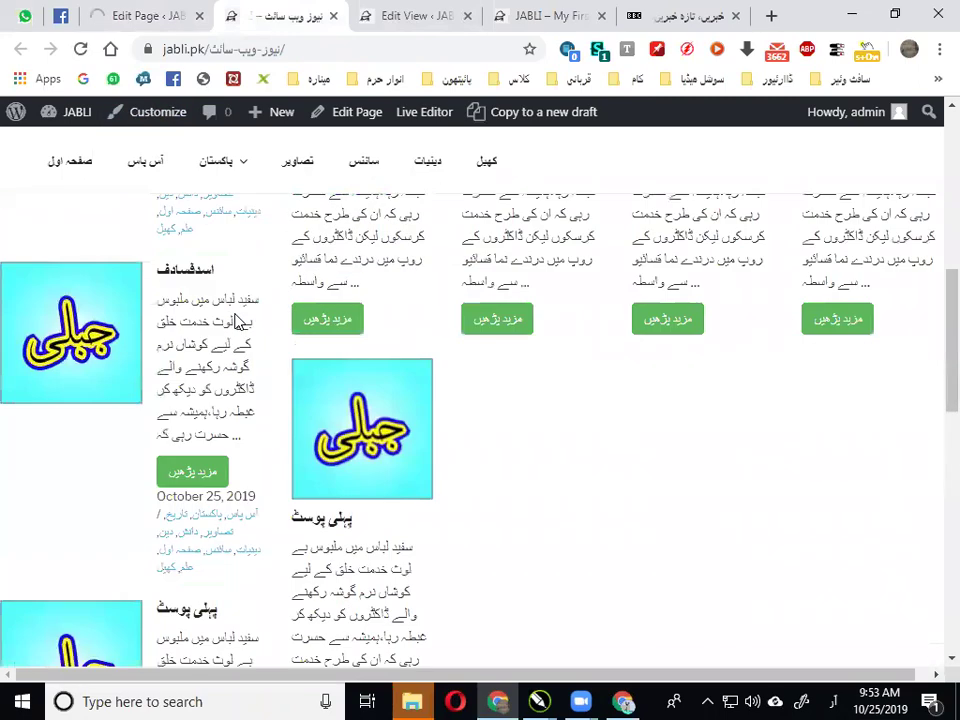
{"action": "scroll", "coordinate": [238, 321], "scroll_direction": "down", "scroll_amount": 4}
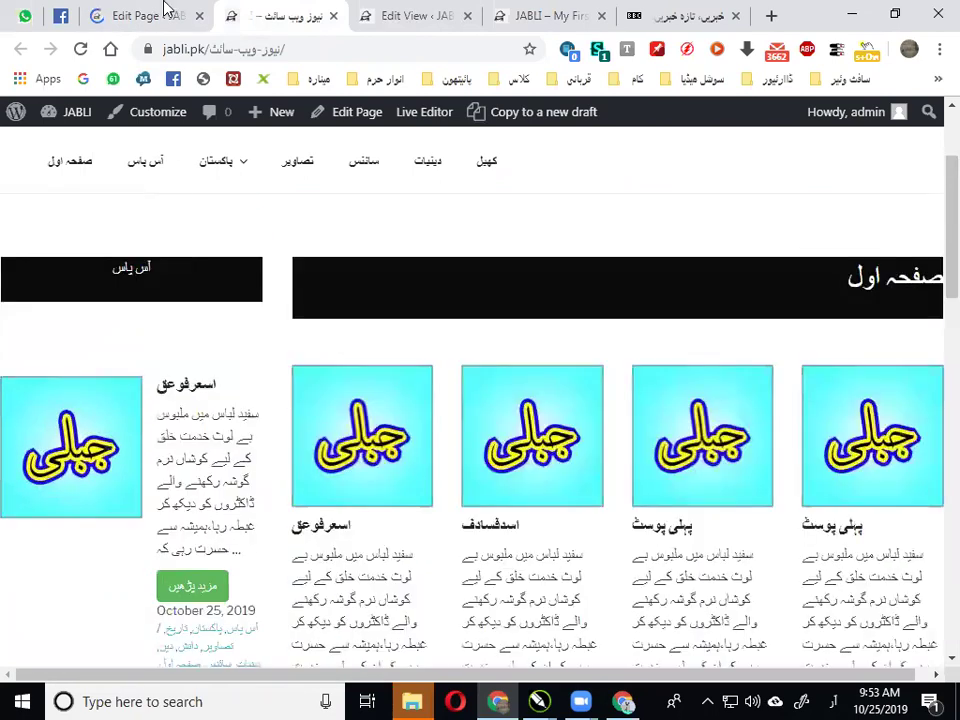
{"action": "left_click", "coordinate": [165, 14]}
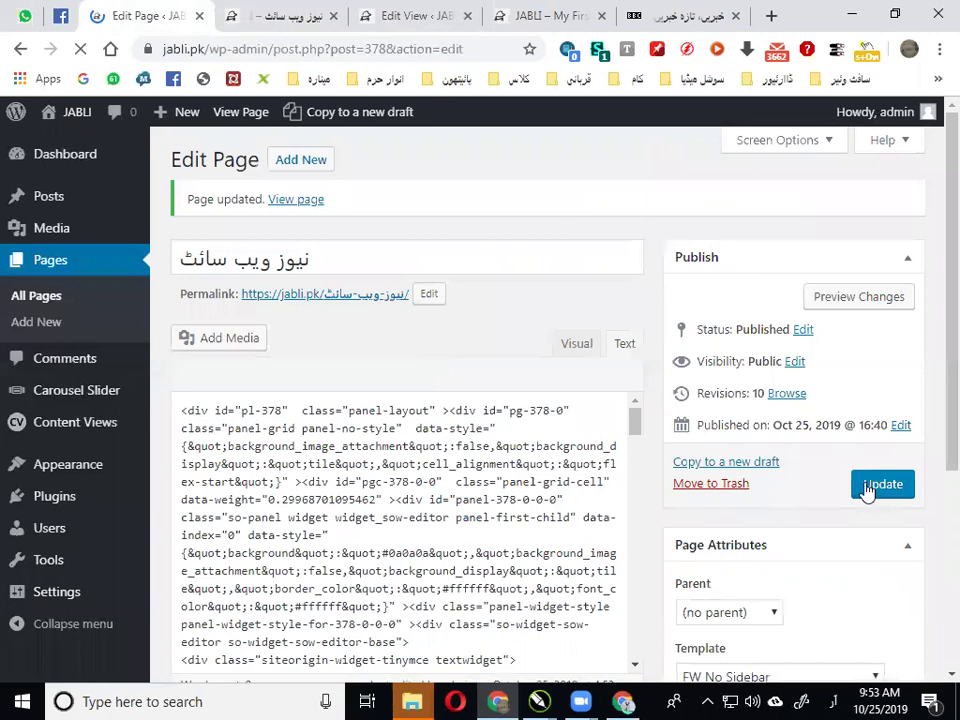
{"action": "left_click", "coordinate": [290, 15]}
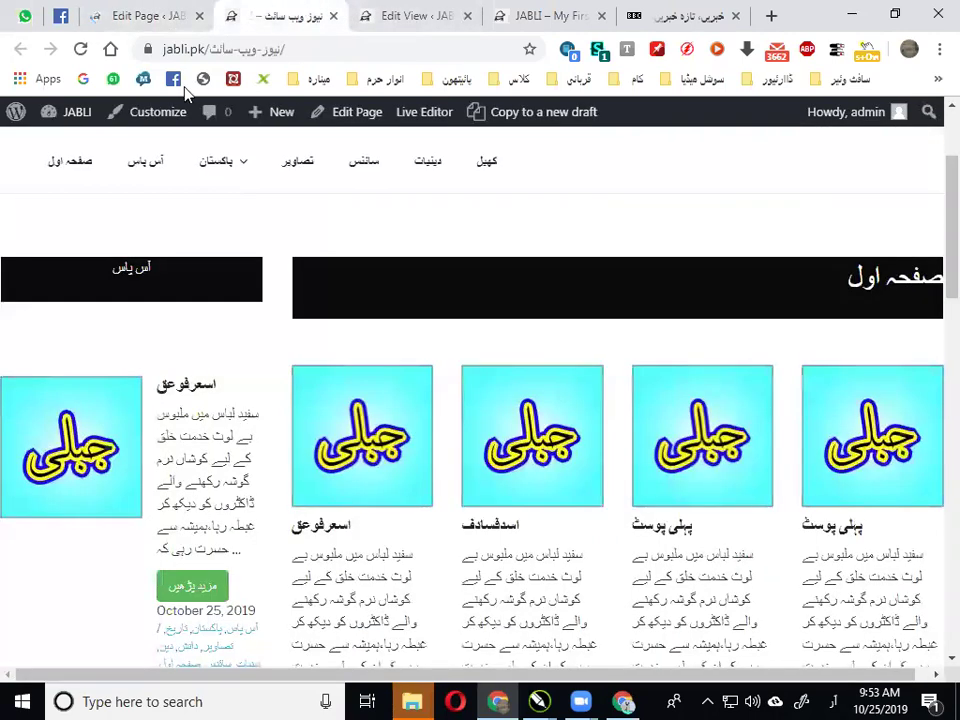
{"action": "left_click", "coordinate": [80, 50]}
{"action": "scroll", "coordinate": [525, 386], "scroll_direction": "down", "scroll_amount": 5}
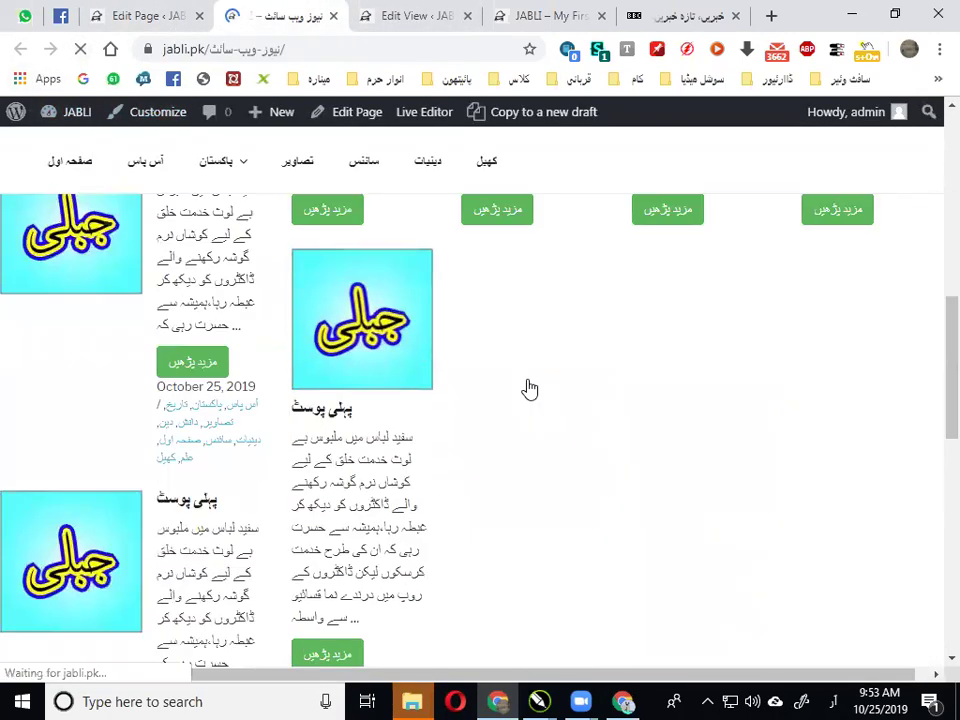
{"action": "scroll", "coordinate": [510, 392], "scroll_direction": "down", "scroll_amount": 1}
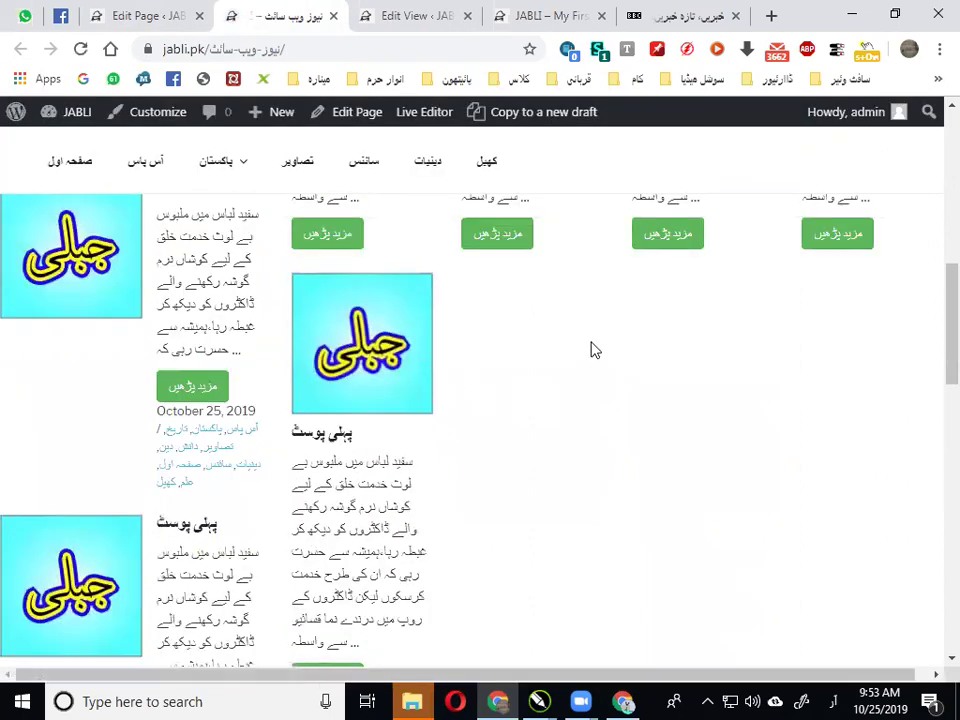
{"action": "scroll", "coordinate": [519, 364], "scroll_direction": "down", "scroll_amount": 5}
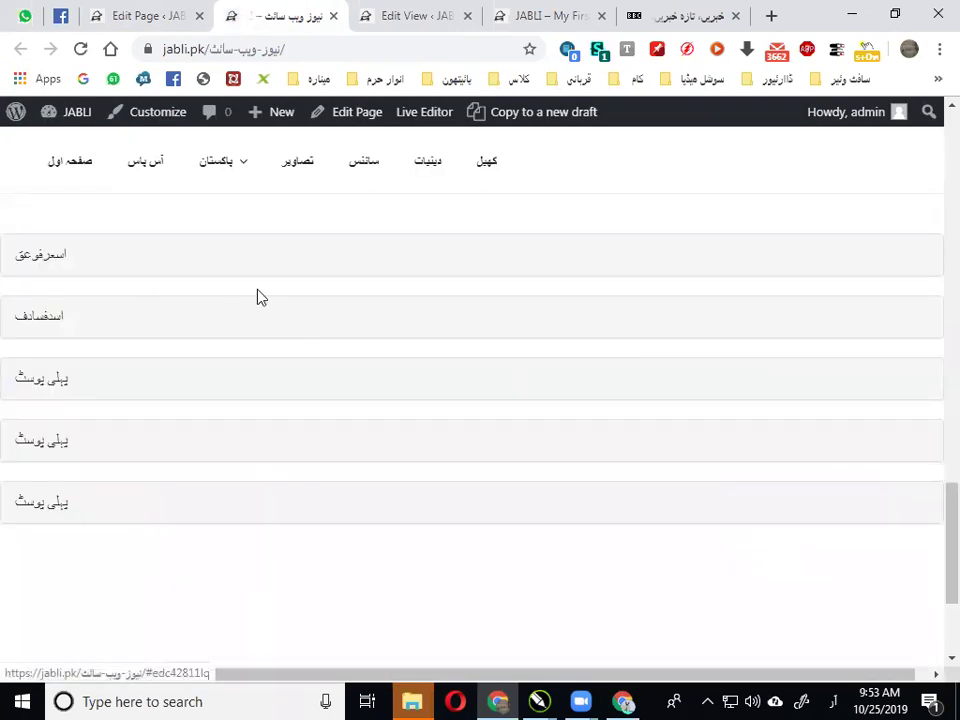
{"action": "scroll", "coordinate": [467, 287], "scroll_direction": "up", "scroll_amount": 1}
{"action": "scroll", "coordinate": [336, 326], "scroll_direction": "up", "scroll_amount": 1}
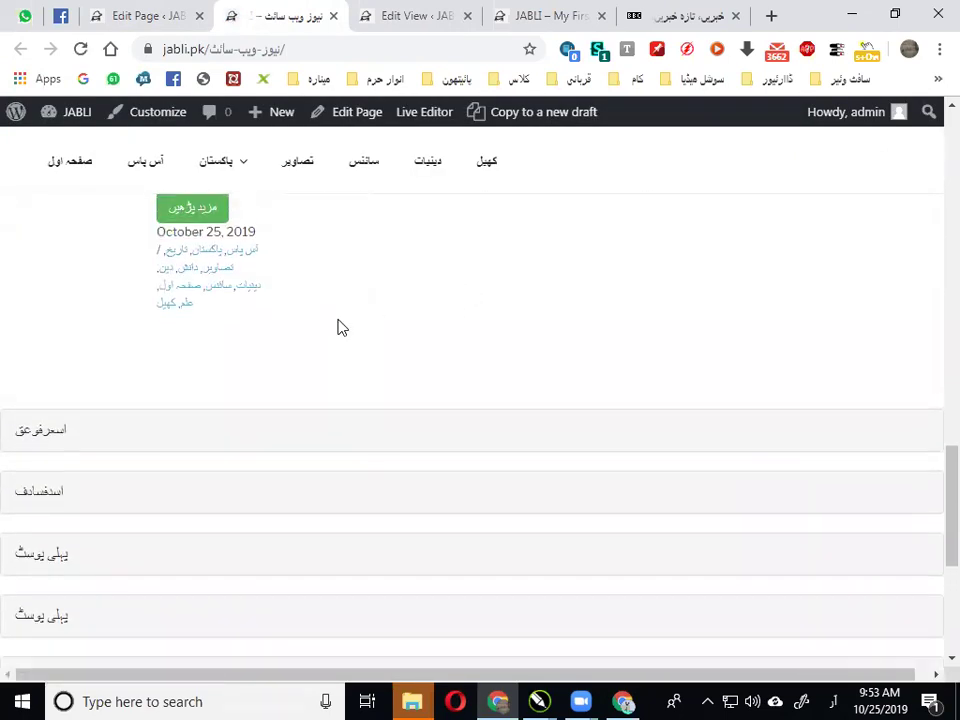
{"action": "scroll", "coordinate": [156, 276], "scroll_direction": "down", "scroll_amount": 2}
Expand and collapse the اسعرفوعق and پہلی پوسٹ entries to test the accordion
{"action": "left_click", "coordinate": [152, 268]}
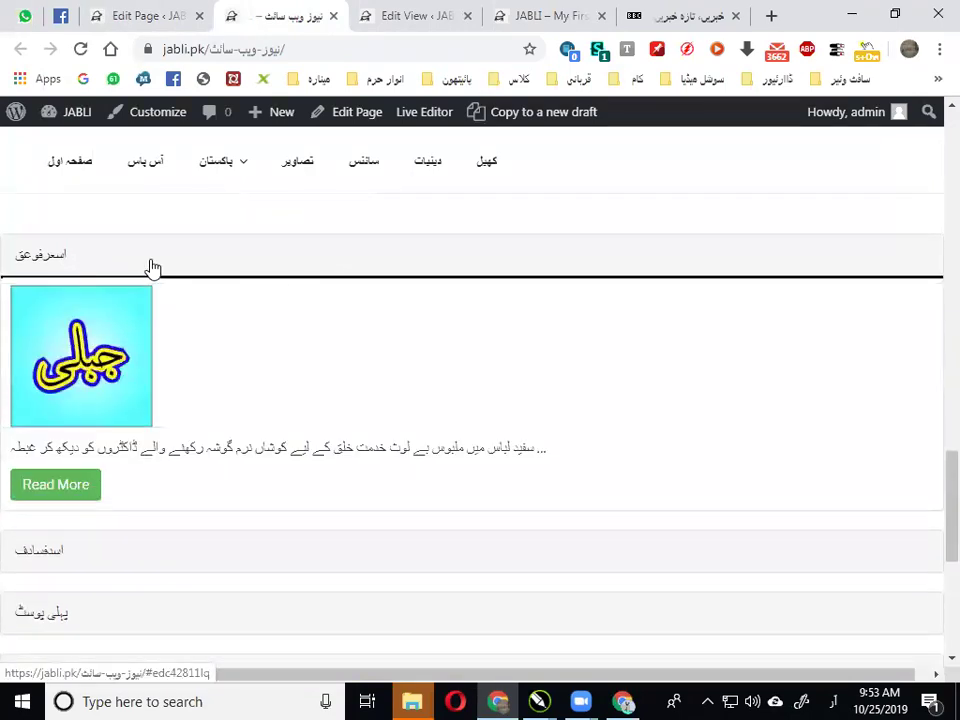
{"action": "left_click", "coordinate": [152, 268]}
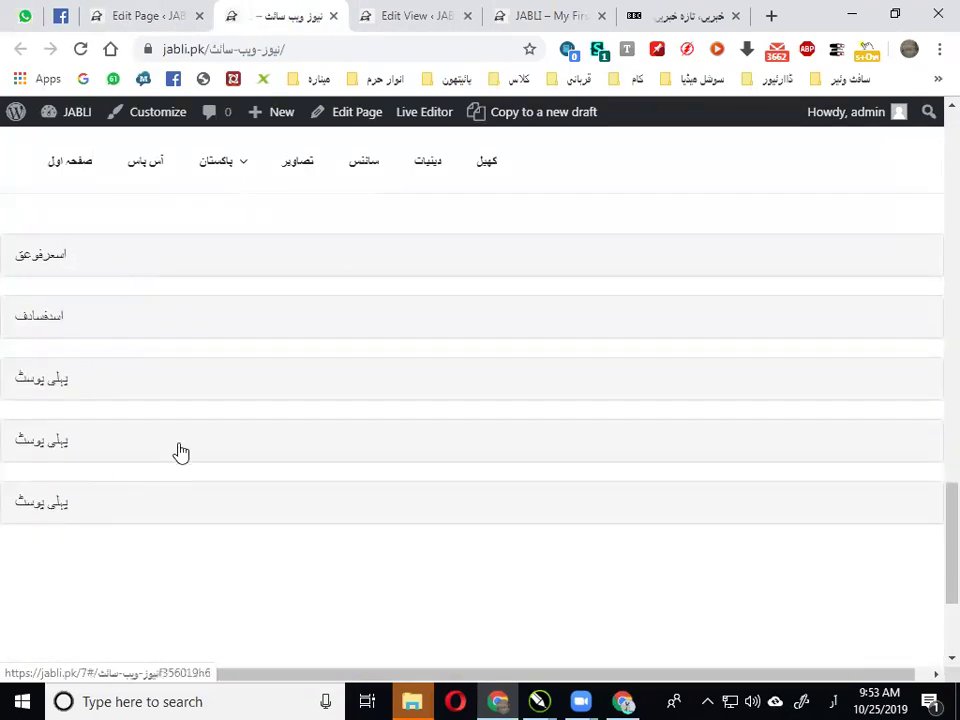
{"action": "scroll", "coordinate": [107, 437], "scroll_direction": "down", "scroll_amount": 1}
{"action": "scroll", "coordinate": [79, 302], "scroll_direction": "up", "scroll_amount": 1}
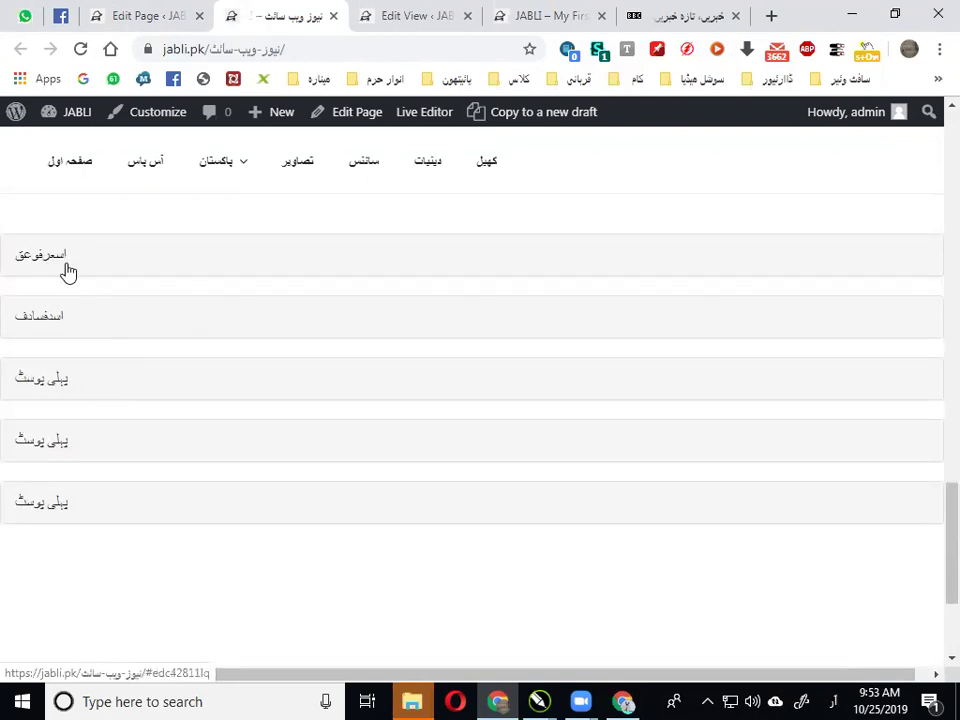
{"action": "left_click", "coordinate": [77, 506]}
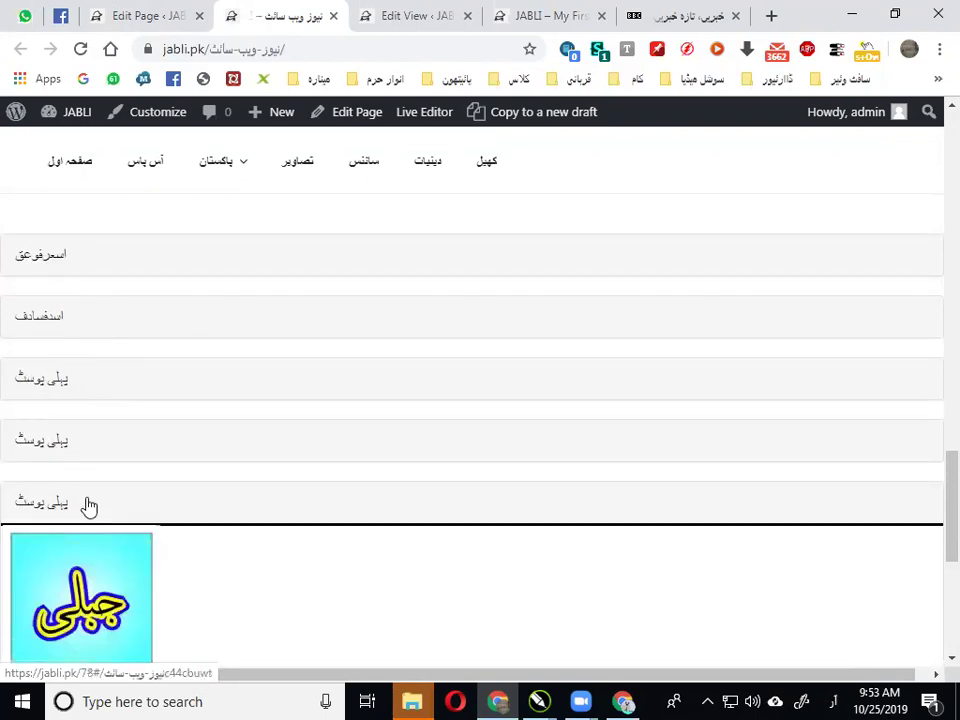
{"action": "scroll", "coordinate": [90, 502], "scroll_direction": "down", "scroll_amount": 3}
{"action": "scroll", "coordinate": [64, 400], "scroll_direction": "up", "scroll_amount": 3}
{"action": "left_click", "coordinate": [62, 386]}
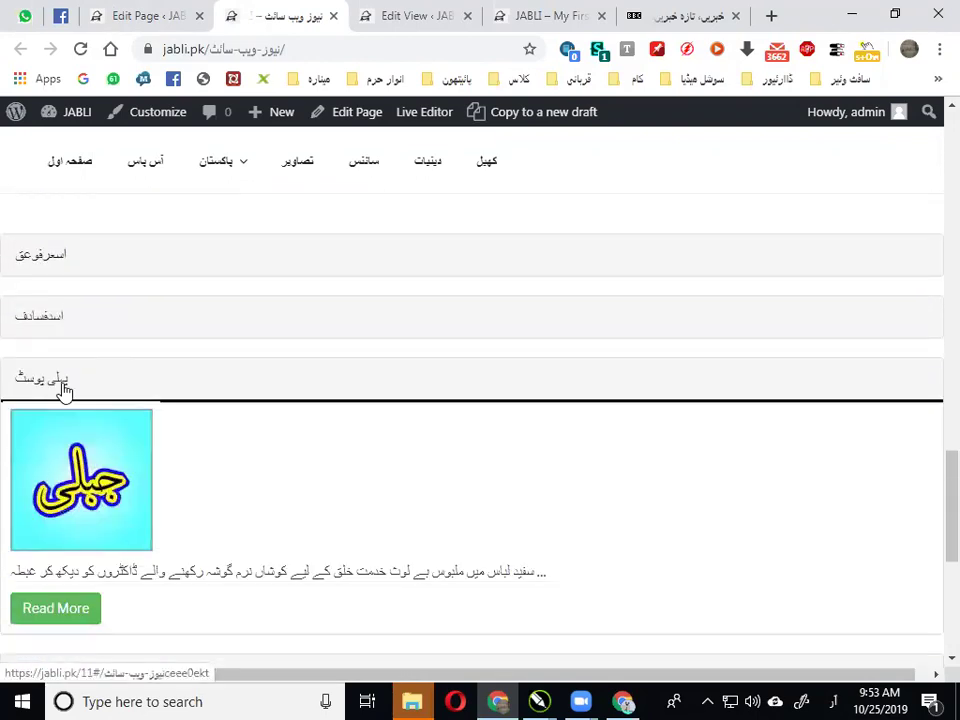
{"action": "scroll", "coordinate": [193, 396], "scroll_direction": "down", "scroll_amount": 4}
{"action": "scroll", "coordinate": [118, 328], "scroll_direction": "up", "scroll_amount": 3}
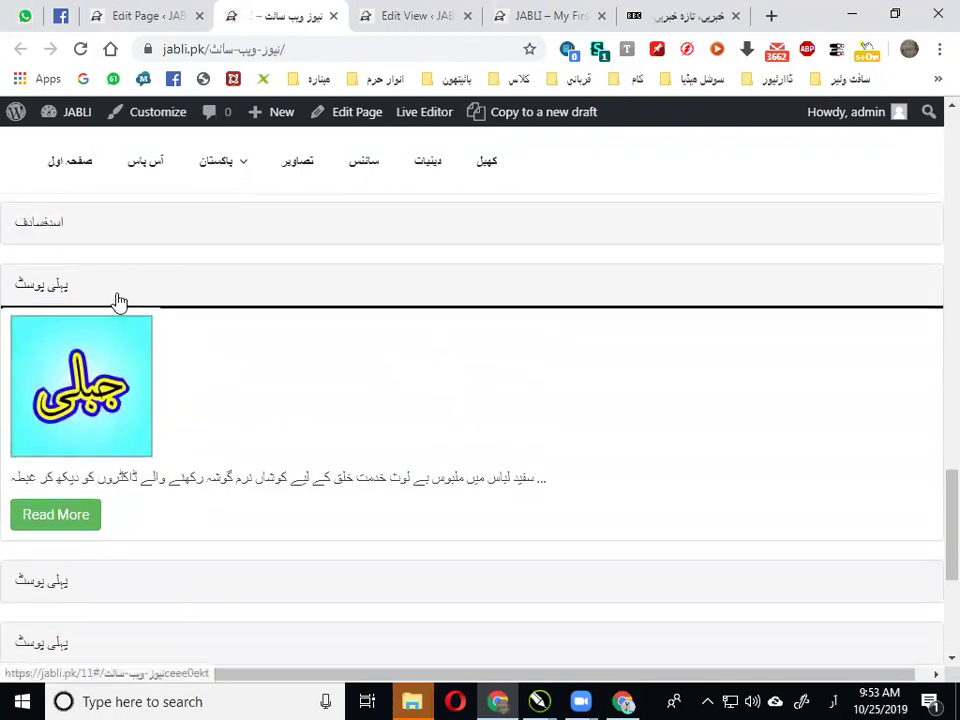
{"action": "left_click", "coordinate": [118, 300]}
{"action": "scroll", "coordinate": [171, 324], "scroll_direction": "up", "scroll_amount": 3}
Scroll through the BBC Urdu homepage
{"action": "left_click", "coordinate": [690, 12]}
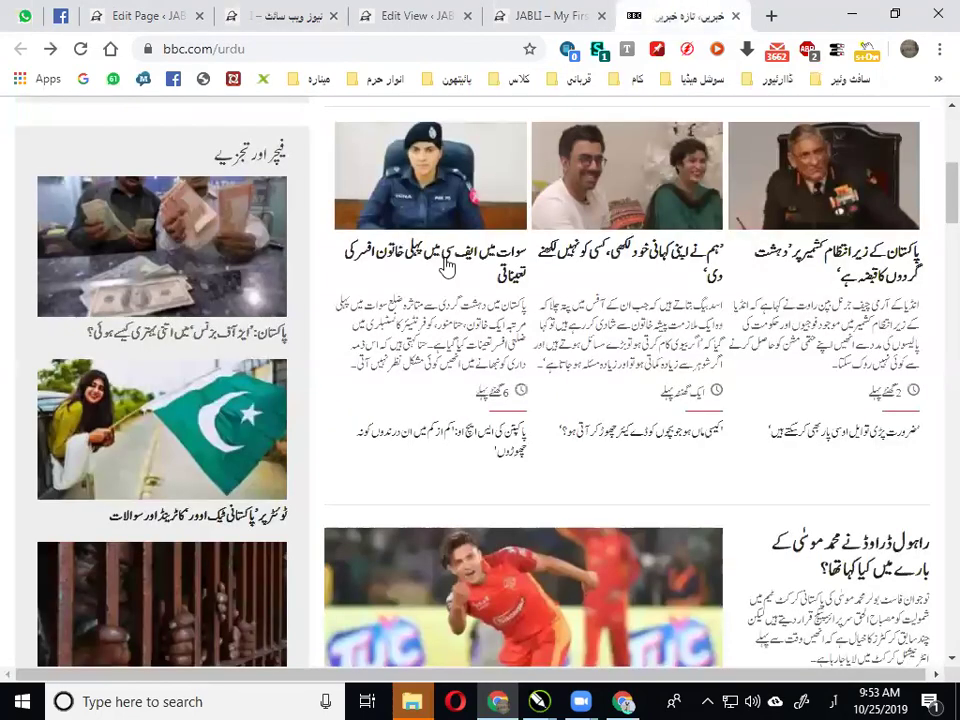
{"action": "scroll", "coordinate": [390, 343], "scroll_direction": "down", "scroll_amount": 10}
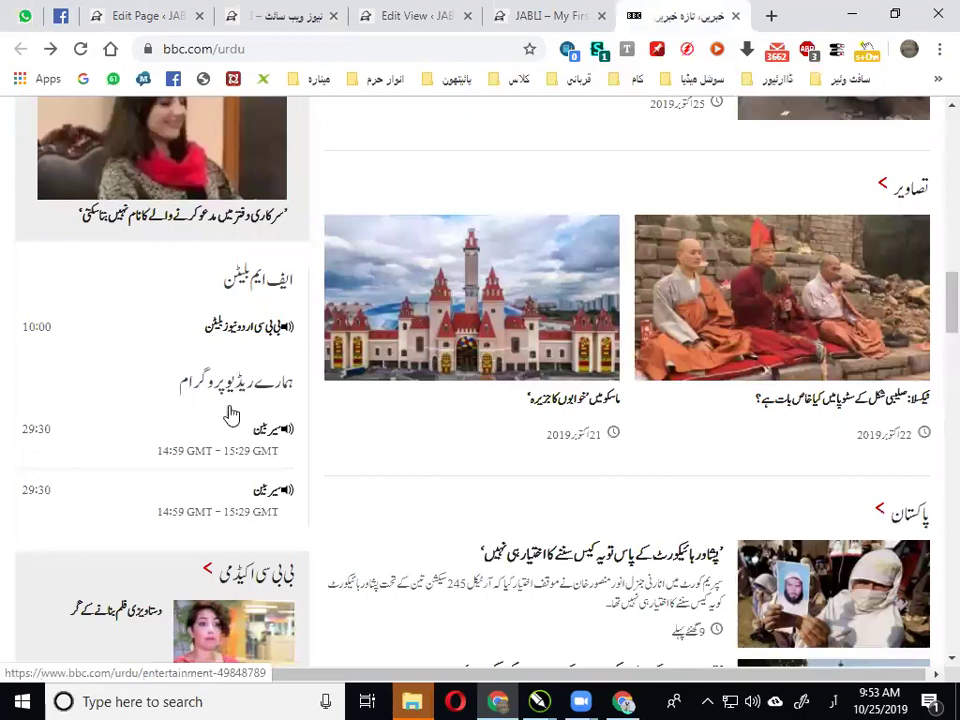
{"action": "scroll", "coordinate": [232, 412], "scroll_direction": "down", "scroll_amount": 7}
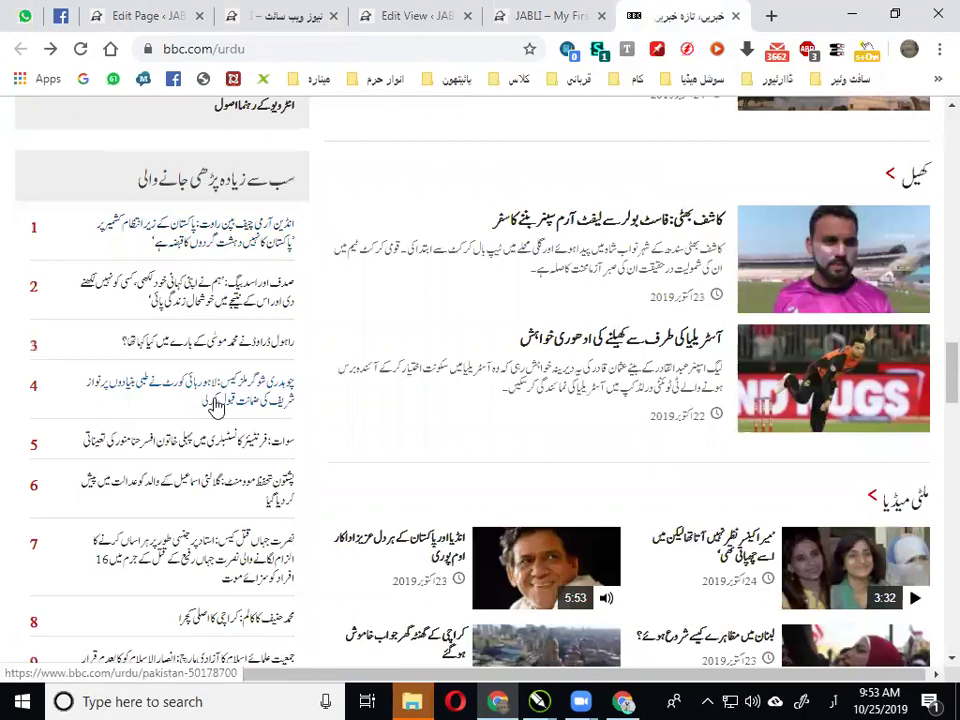
Glance at the JABLI and live news pages, then return to the Content Views editor
{"action": "left_click", "coordinate": [522, 12]}
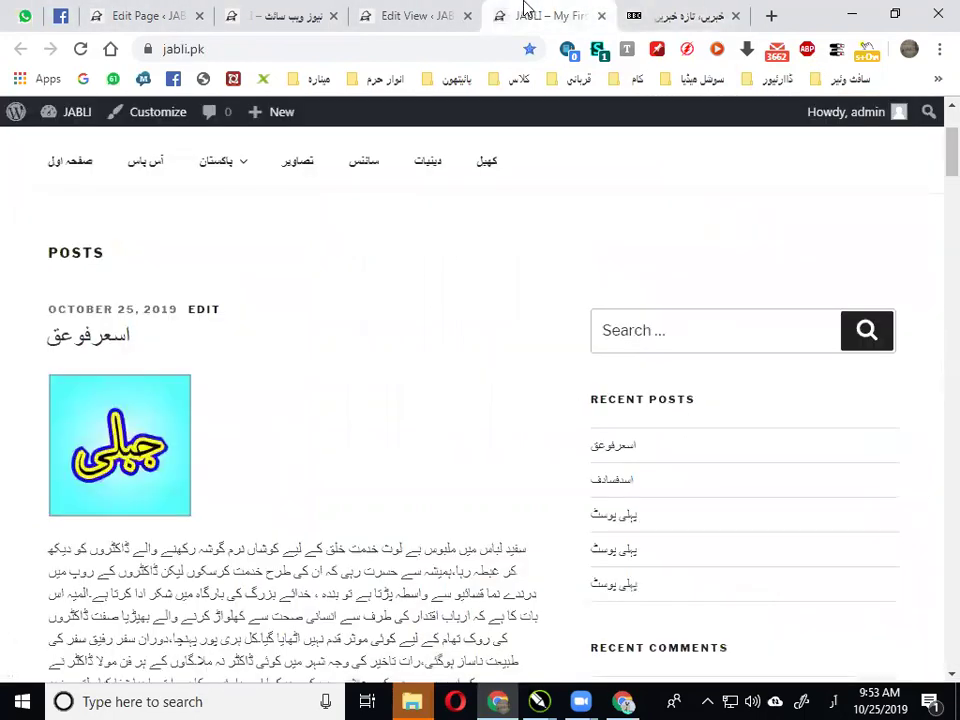
{"action": "left_click", "coordinate": [141, 12]}
{"action": "left_click", "coordinate": [307, 12]}
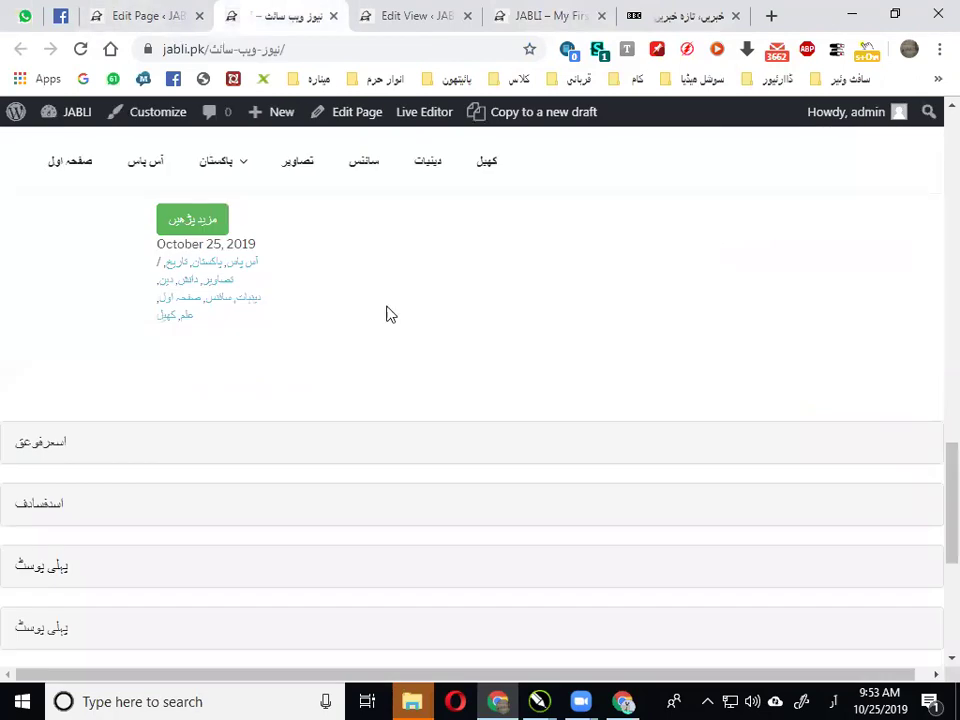
{"action": "scroll", "coordinate": [226, 301], "scroll_direction": "down", "scroll_amount": 2}
{"action": "left_click", "coordinate": [141, 15]}
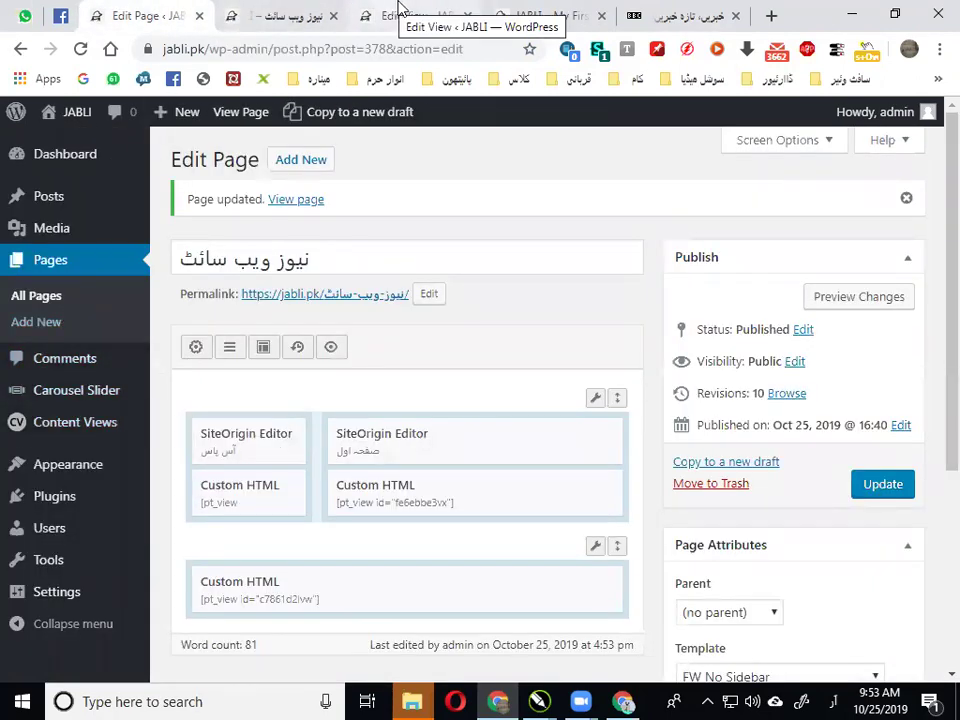
{"action": "left_click", "coordinate": [396, 13]}
Start a new content view and title it سائنس
{"action": "left_click", "coordinate": [48, 423]}
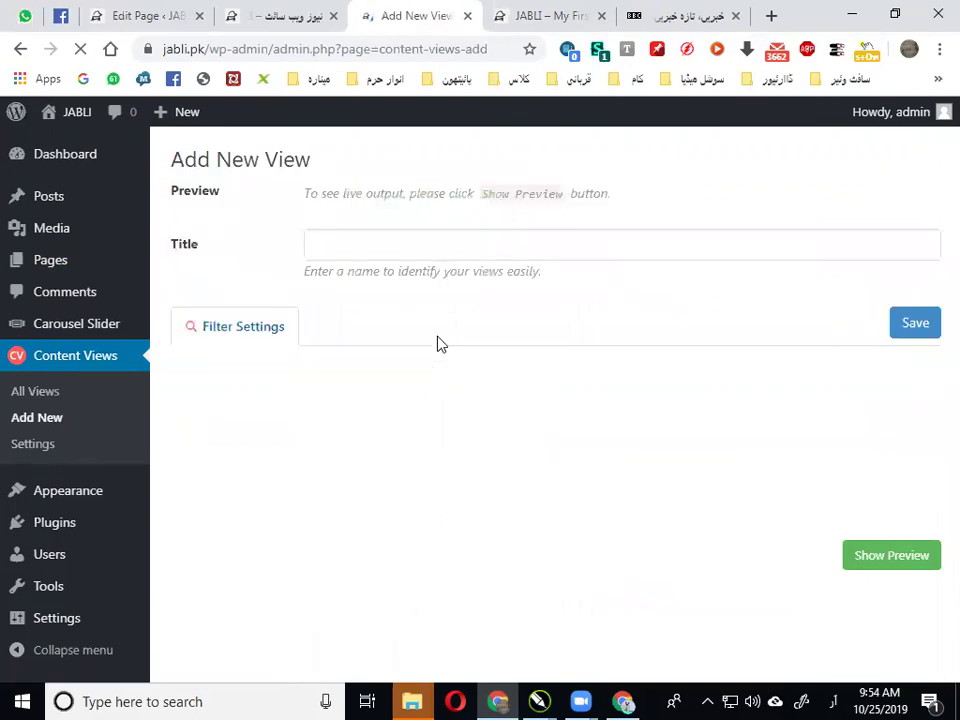
{"action": "left_click", "coordinate": [400, 246]}
{"action": "type", "text": "سائنس"}
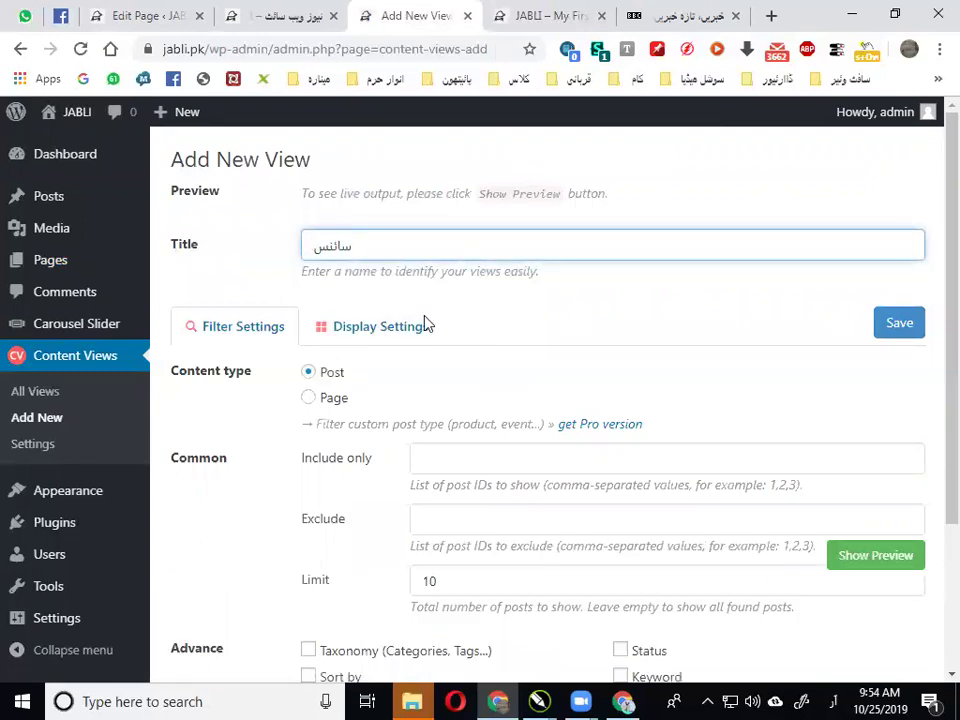
Filter the view by Taxonomy > Category, selecting the سائنس term
{"action": "scroll", "coordinate": [420, 379], "scroll_direction": "down", "scroll_amount": 2}
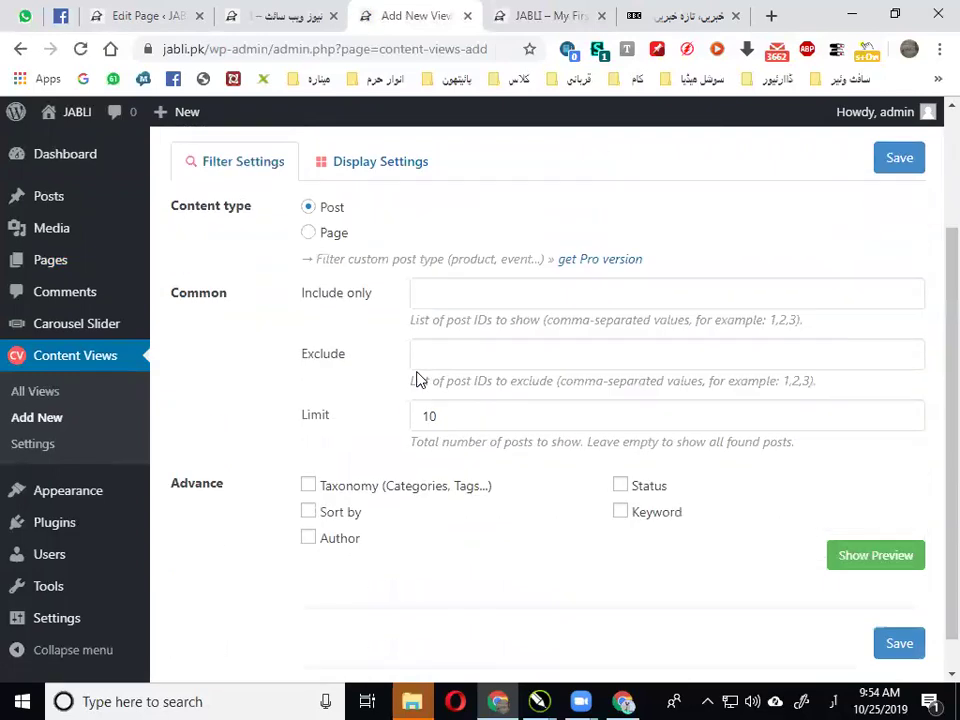
{"action": "left_click", "coordinate": [398, 450]}
{"action": "scroll", "coordinate": [420, 450], "scroll_direction": "down", "scroll_amount": 3}
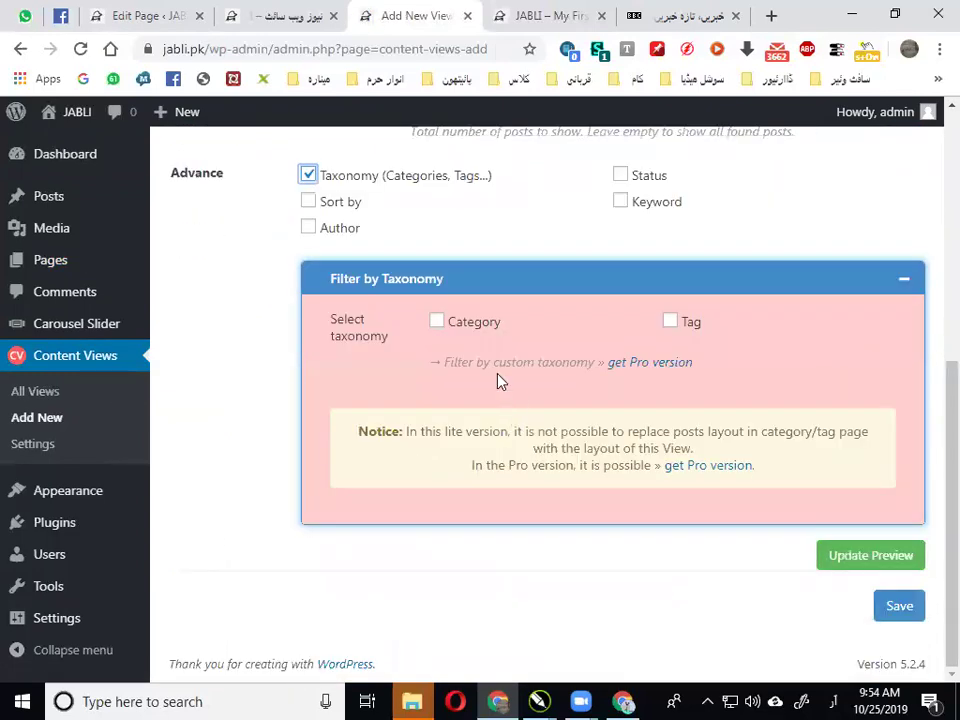
{"action": "left_click", "coordinate": [471, 332]}
{"action": "scroll", "coordinate": [690, 426], "scroll_direction": "down", "scroll_amount": 2}
{"action": "left_click", "coordinate": [840, 301]}
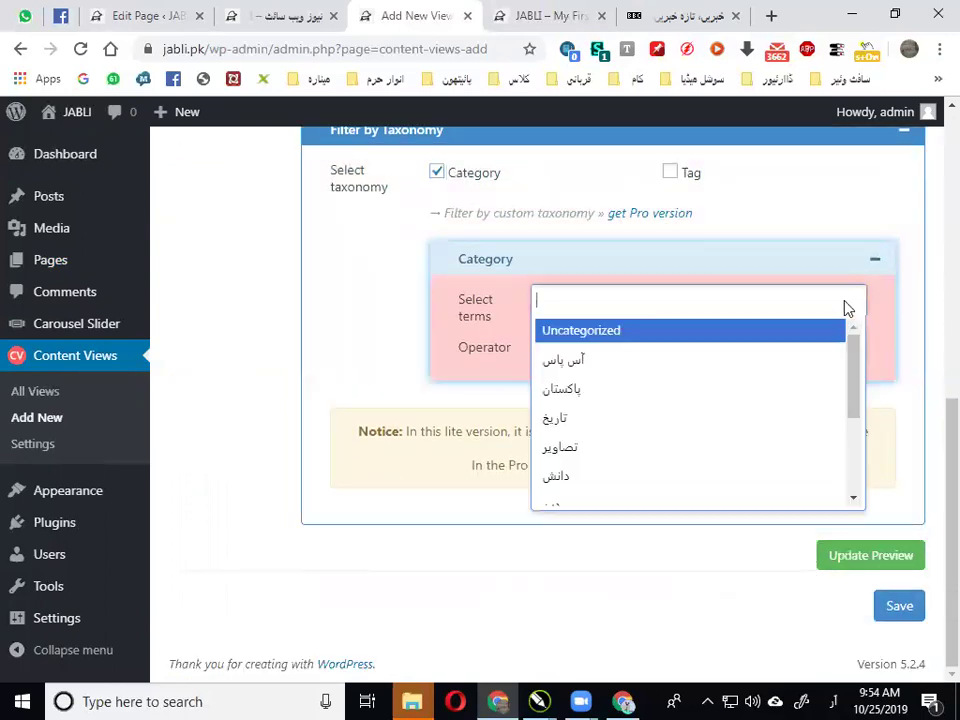
{"action": "scroll", "coordinate": [733, 450], "scroll_direction": "down", "scroll_amount": 3}
{"action": "left_click", "coordinate": [645, 402]}
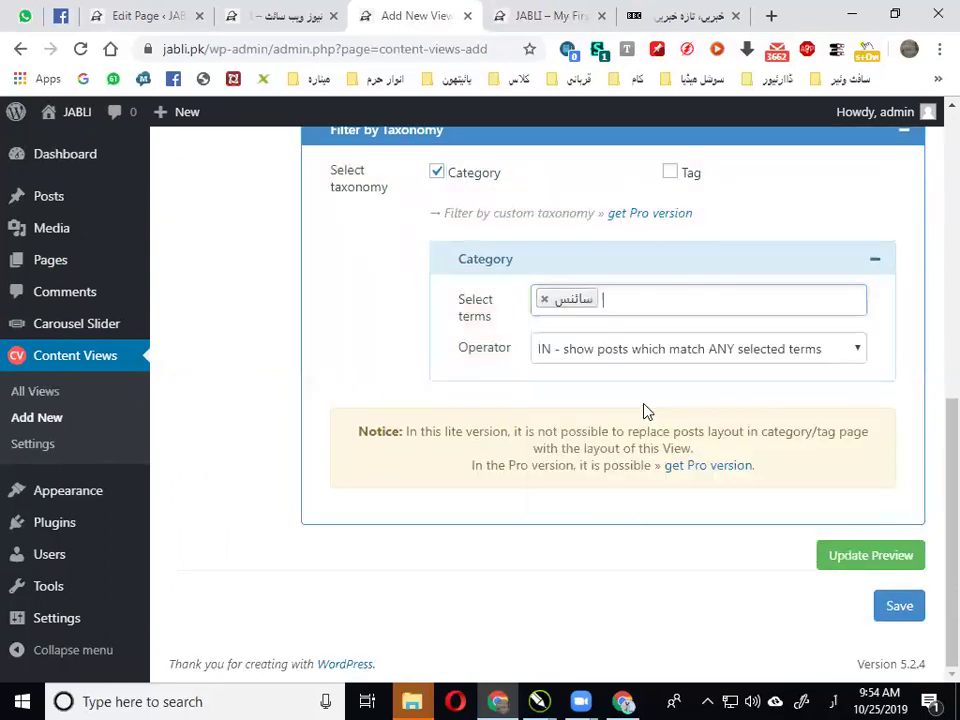
Set the Display Settings layout to Scrollable List and save the view
{"action": "scroll", "coordinate": [645, 409], "scroll_direction": "up", "scroll_amount": 6}
{"action": "left_click", "coordinate": [403, 342]}
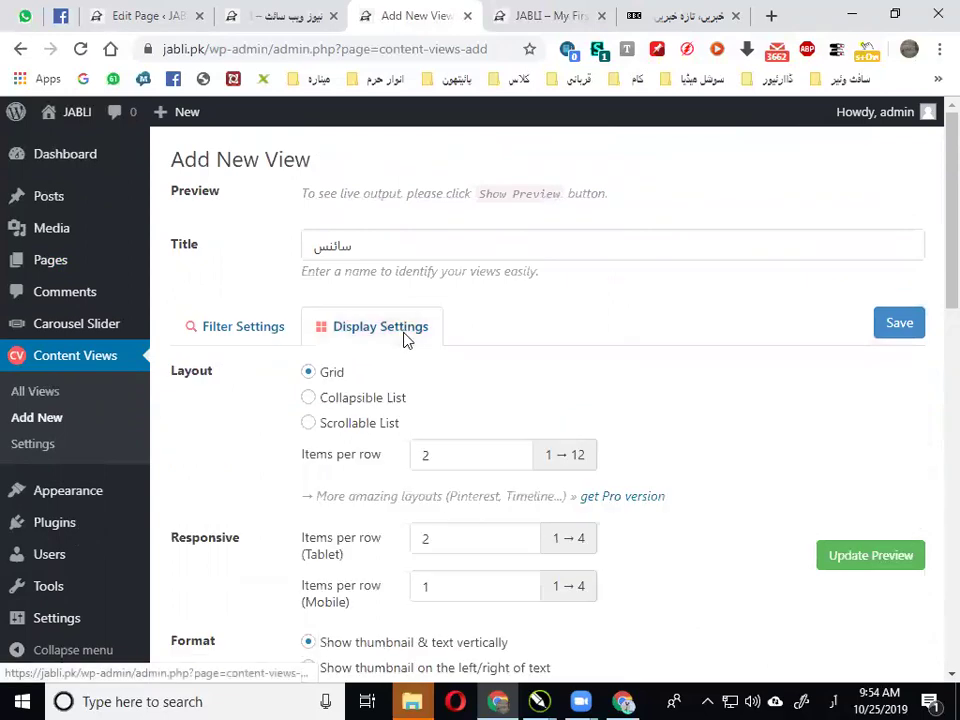
{"action": "scroll", "coordinate": [403, 341], "scroll_direction": "down", "scroll_amount": 3}
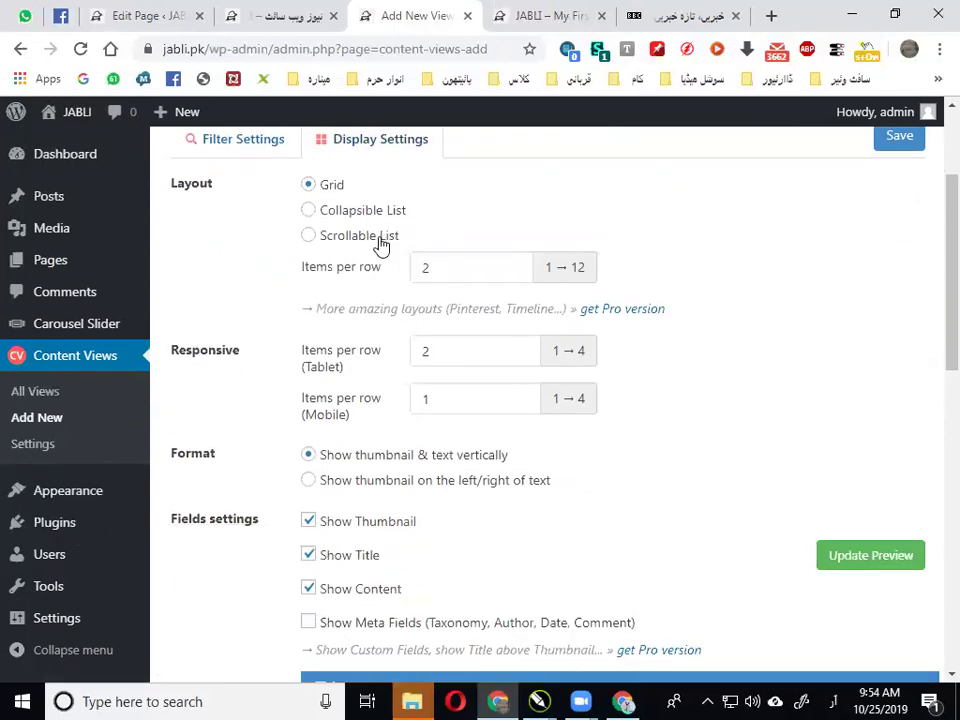
{"action": "left_click", "coordinate": [381, 246]}
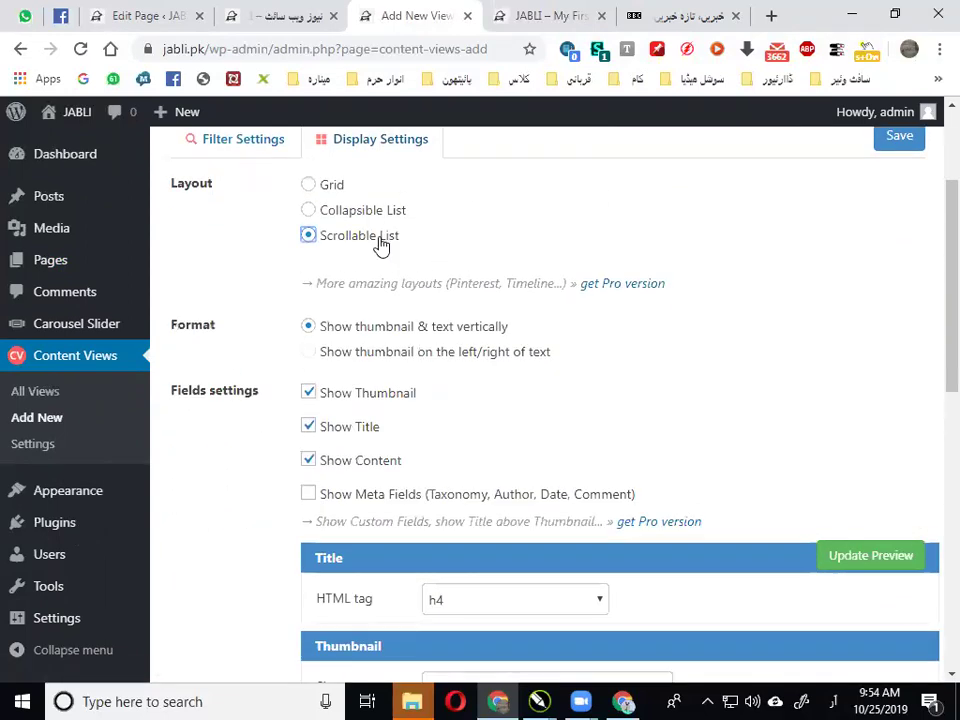
{"action": "scroll", "coordinate": [497, 369], "scroll_direction": "down", "scroll_amount": 5}
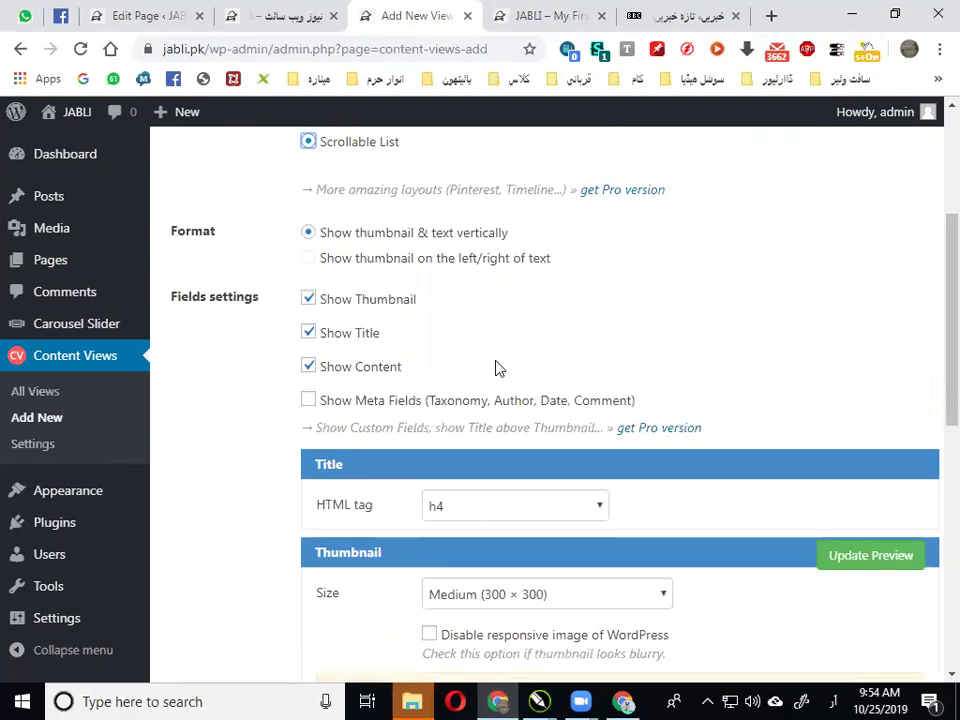
{"action": "scroll", "coordinate": [497, 369], "scroll_direction": "down", "scroll_amount": 3}
{"action": "scroll", "coordinate": [718, 390], "scroll_direction": "up", "scroll_amount": 8}
{"action": "left_click", "coordinate": [889, 325]}
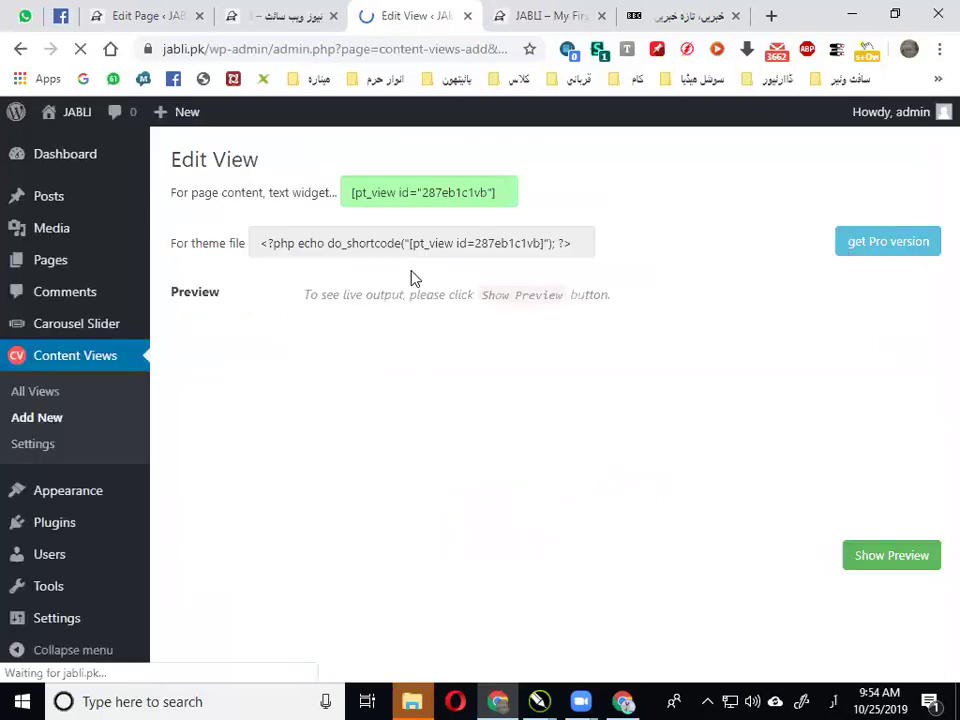
Copy the سائنس view's shortcode [pt_view id="287eb1c1vb"] and go to the page editor
{"action": "left_click", "coordinate": [375, 190]}
{"action": "right_click", "coordinate": [375, 190]}
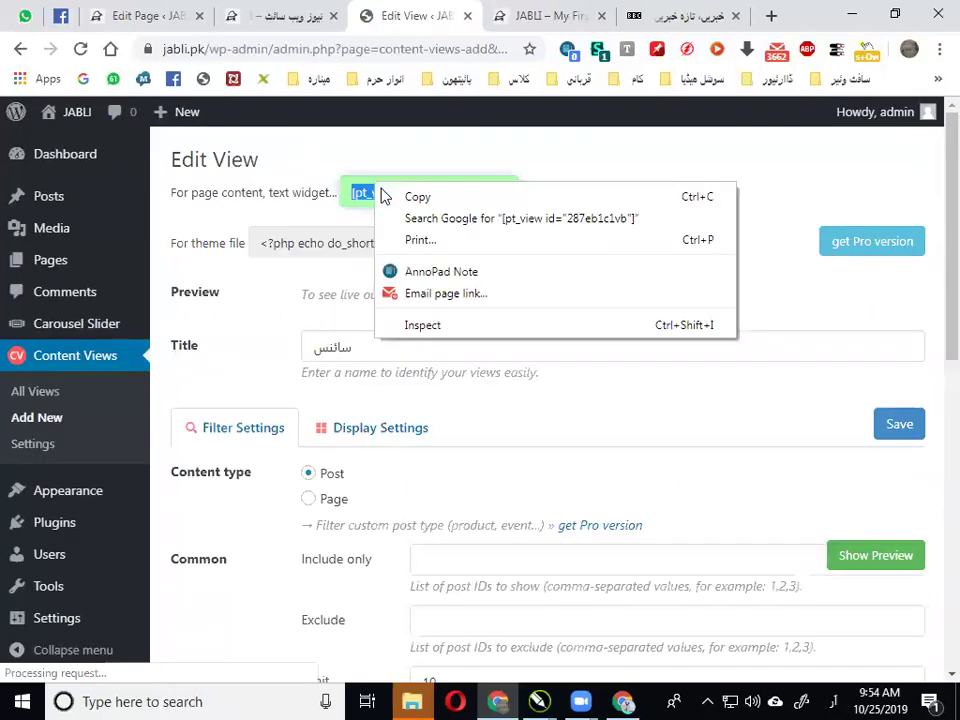
{"action": "left_click", "coordinate": [418, 198]}
{"action": "left_click", "coordinate": [265, 12]}
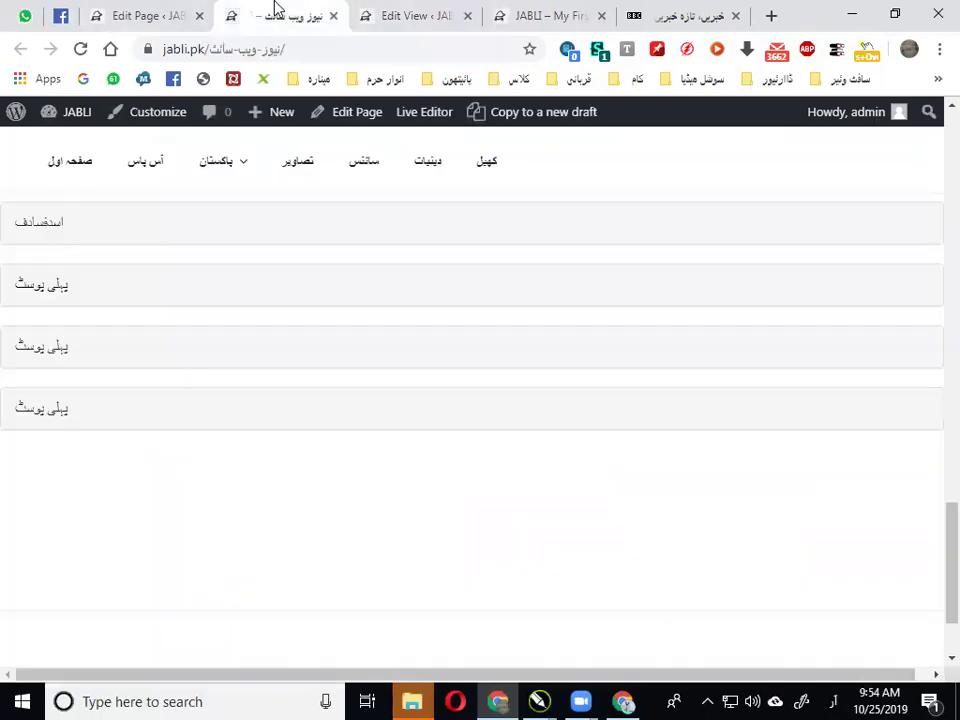
{"action": "left_click", "coordinate": [171, 12]}
{"action": "left_click", "coordinate": [445, 18]}
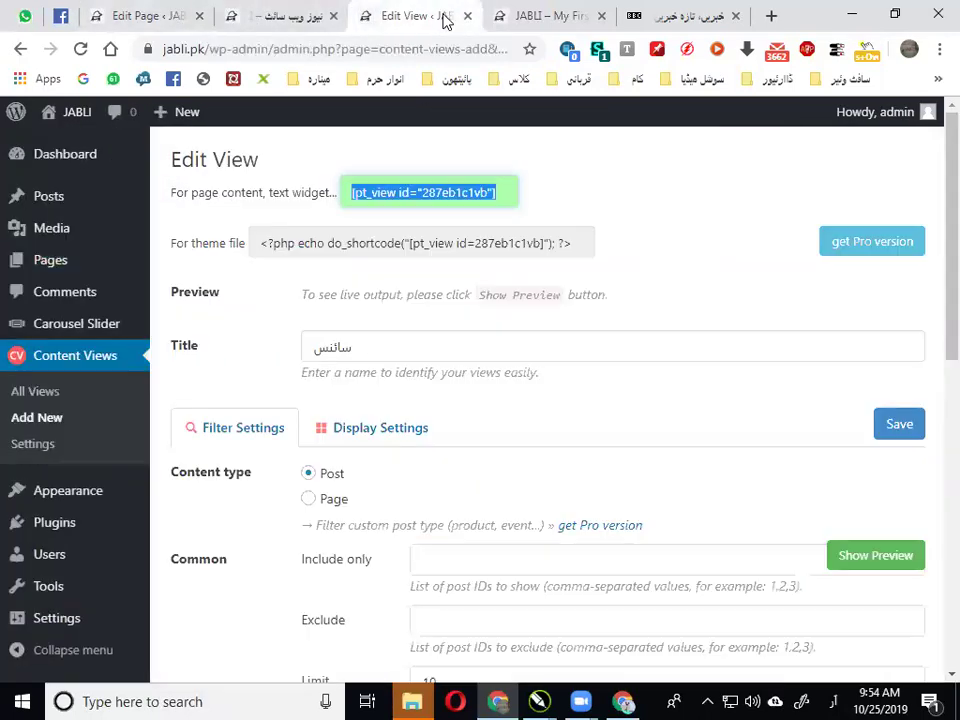
{"action": "left_click", "coordinate": [138, 12]}
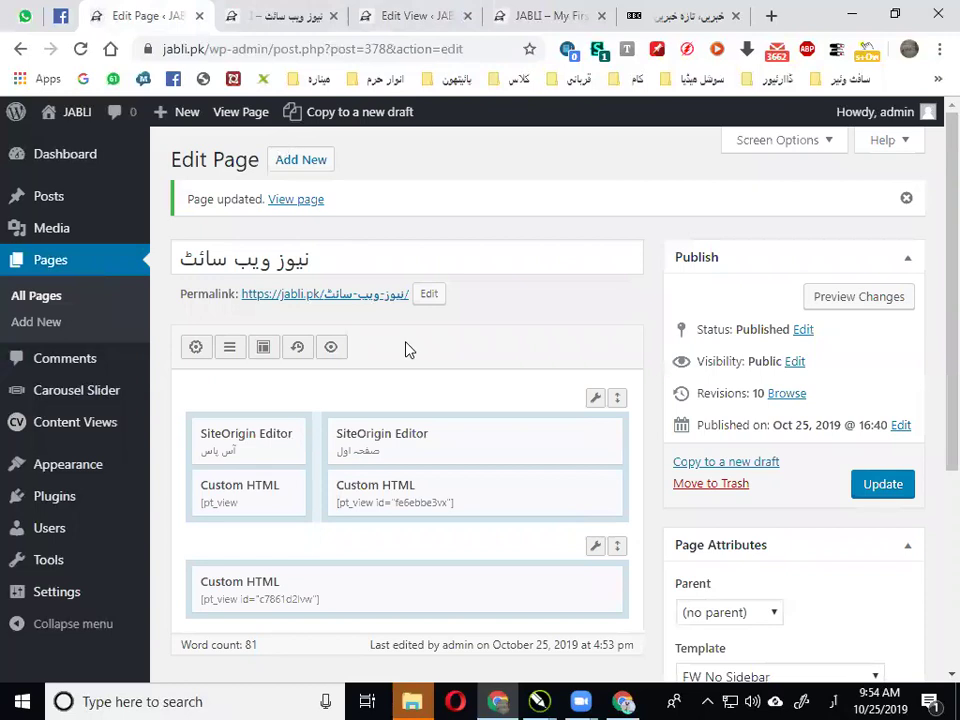
Duplicate the last Custom HTML widget and replace its content with the new shortcode
{"action": "scroll", "coordinate": [375, 350], "scroll_direction": "down", "scroll_amount": 3}
{"action": "left_click", "coordinate": [548, 302]}
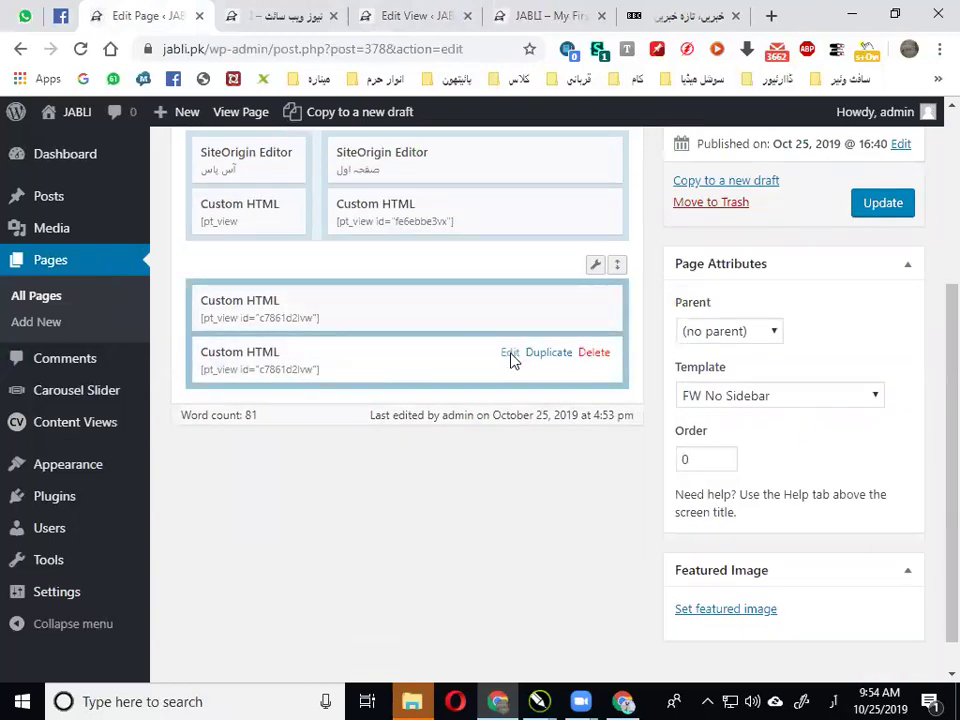
{"action": "left_click", "coordinate": [510, 354]}
{"action": "left_click", "coordinate": [393, 284]}
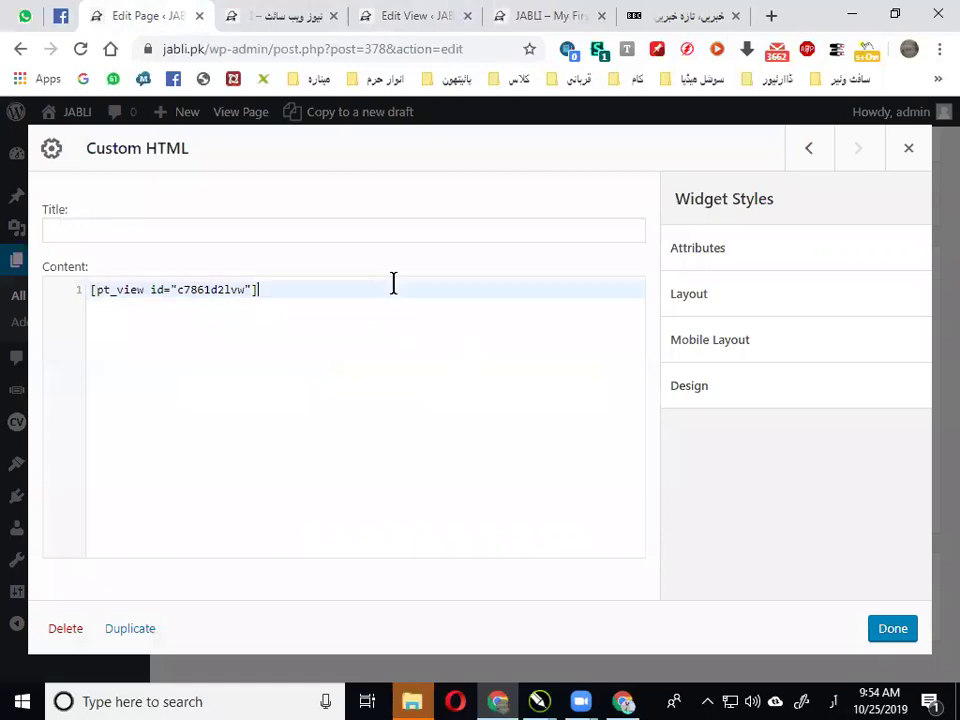
{"action": "key", "text": "ctrl+v"}
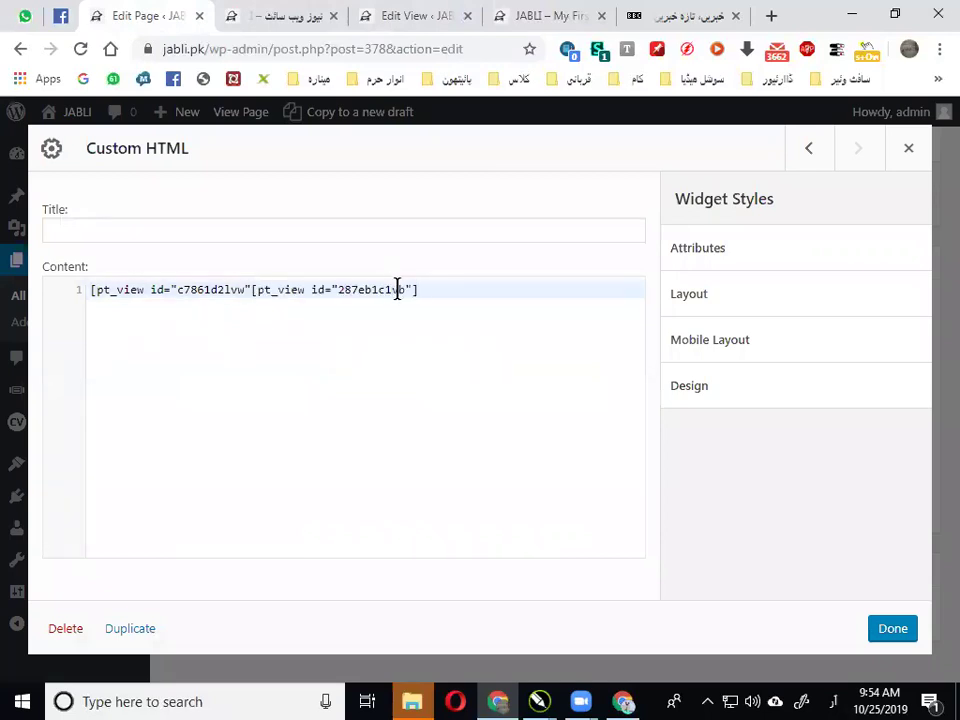
{"action": "key", "text": "shift+Left"}
{"action": "key", "text": "shift+Left"}
{"action": "key", "text": "shift+Left"}
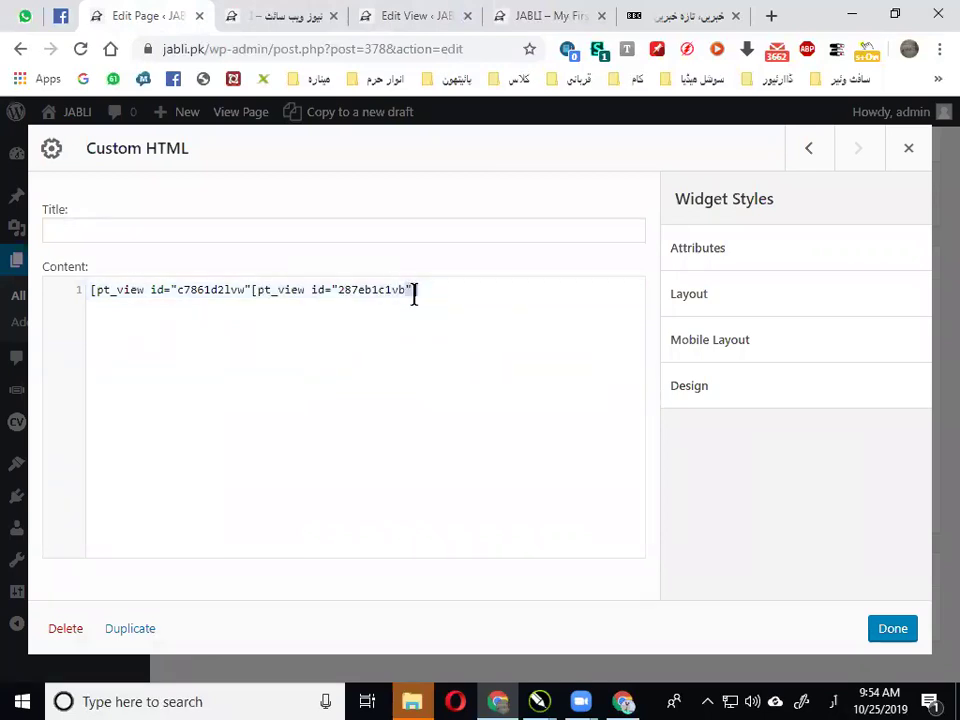
{"action": "key", "text": "BackSpace"}
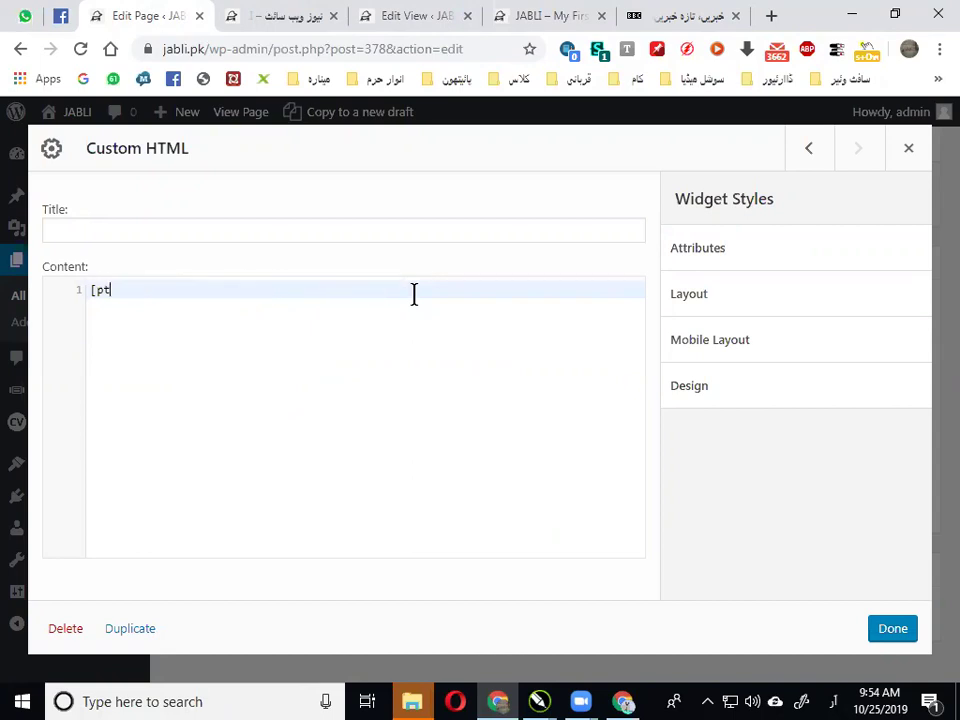
{"action": "key", "text": "ctrl+v"}
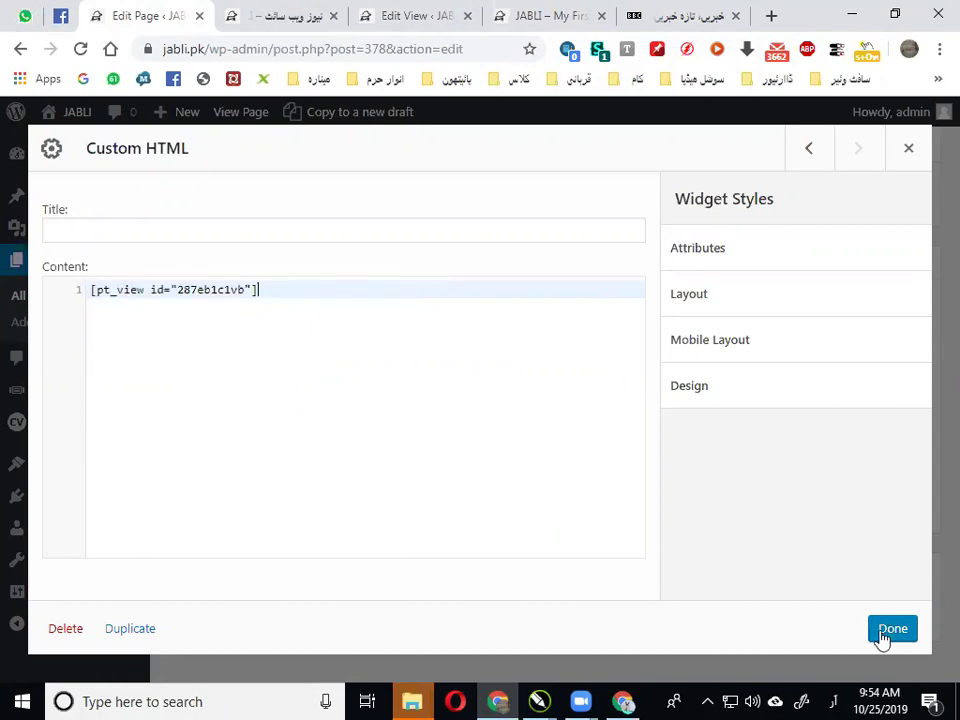
Confirm the widget edit, update the page, and view the live news site
{"action": "left_click", "coordinate": [880, 632]}
{"action": "left_click", "coordinate": [872, 205]}
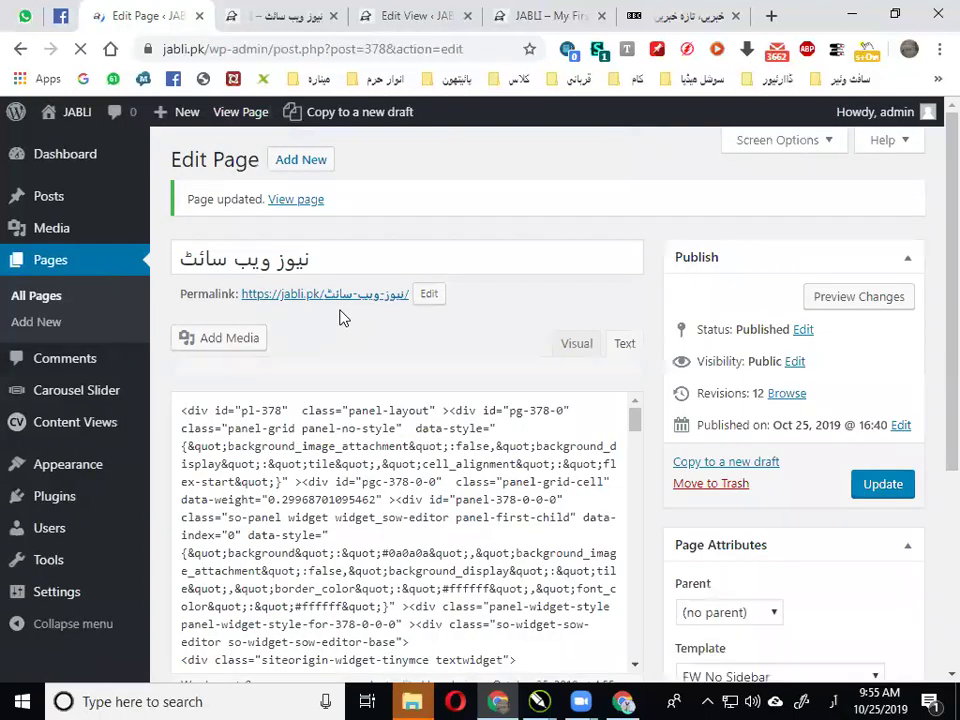
{"action": "scroll", "coordinate": [340, 317], "scroll_direction": "down", "scroll_amount": 3}
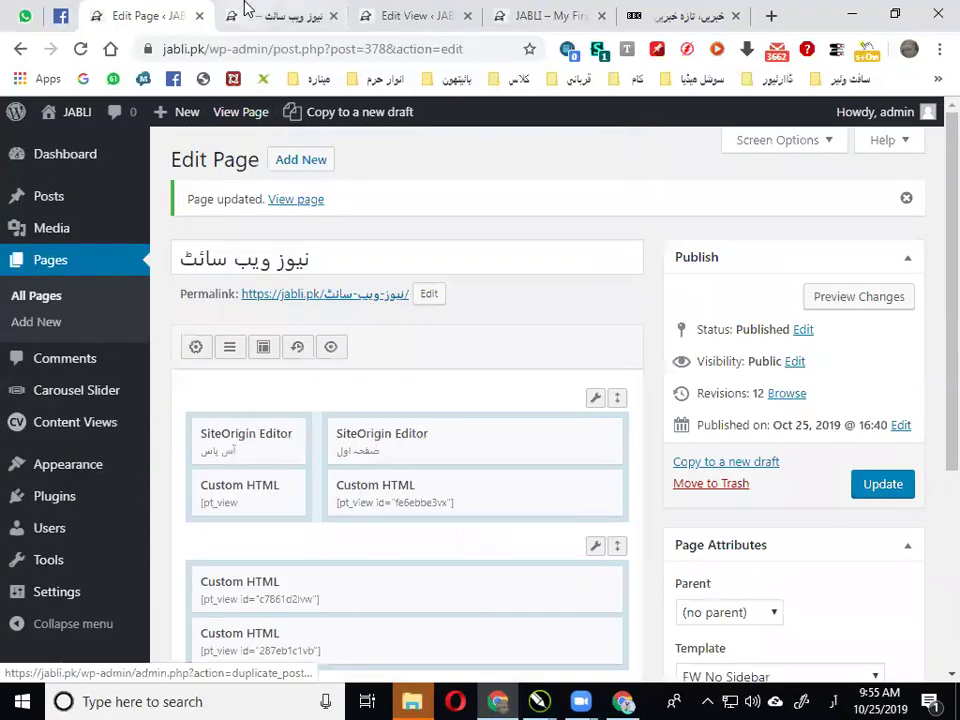
{"action": "left_click", "coordinate": [245, 12]}
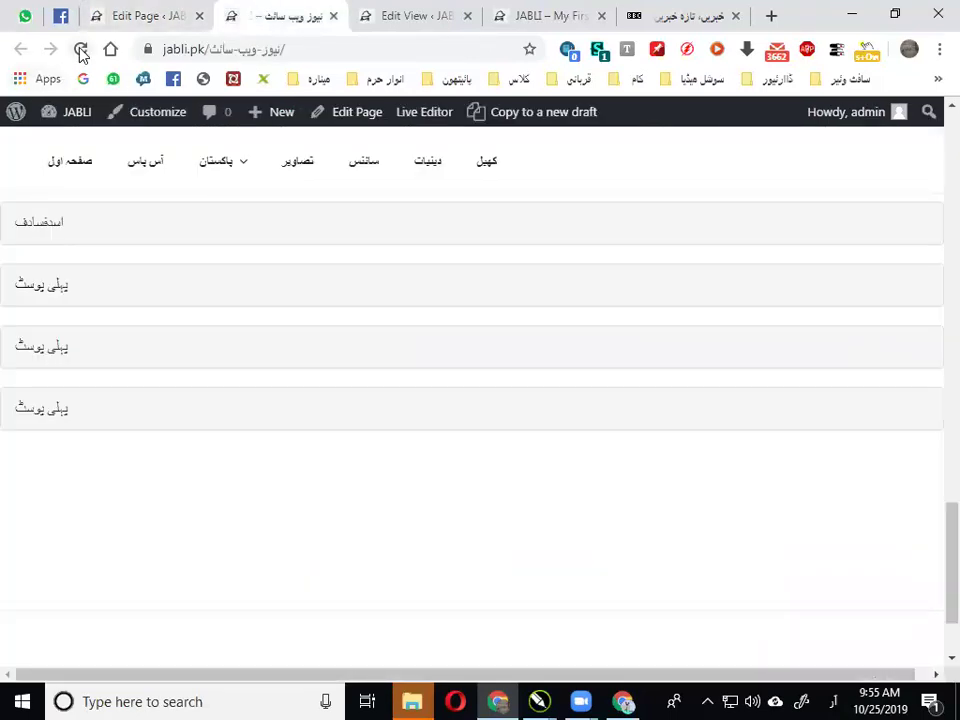
Reload the live news page and scroll through it to check the سائنس view
{"action": "left_click", "coordinate": [80, 49]}
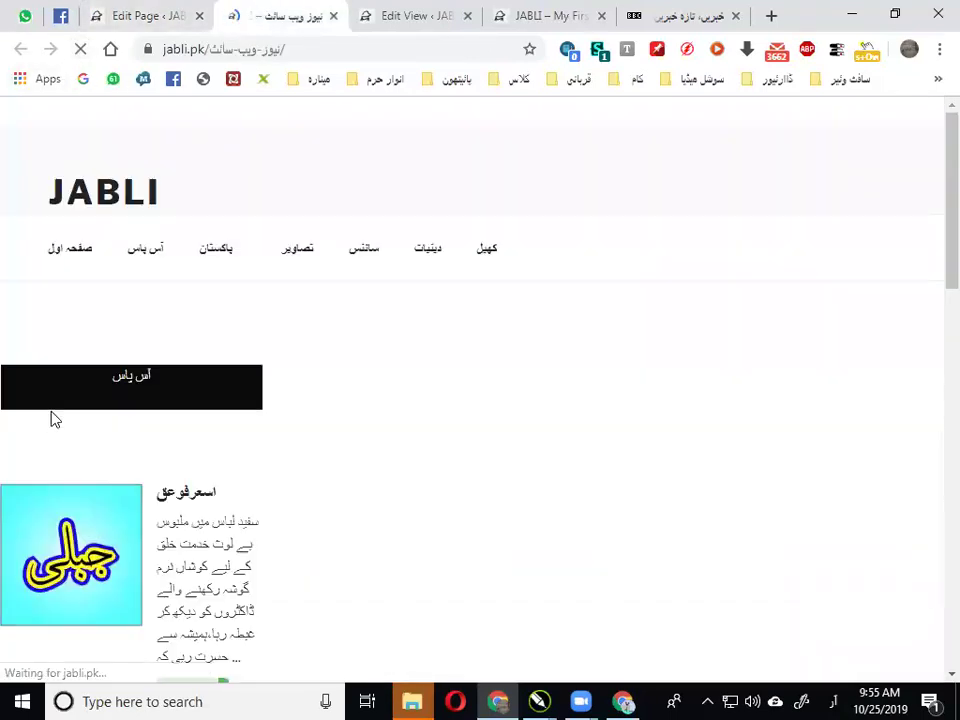
{"action": "scroll", "coordinate": [206, 375], "scroll_direction": "down", "scroll_amount": 5}
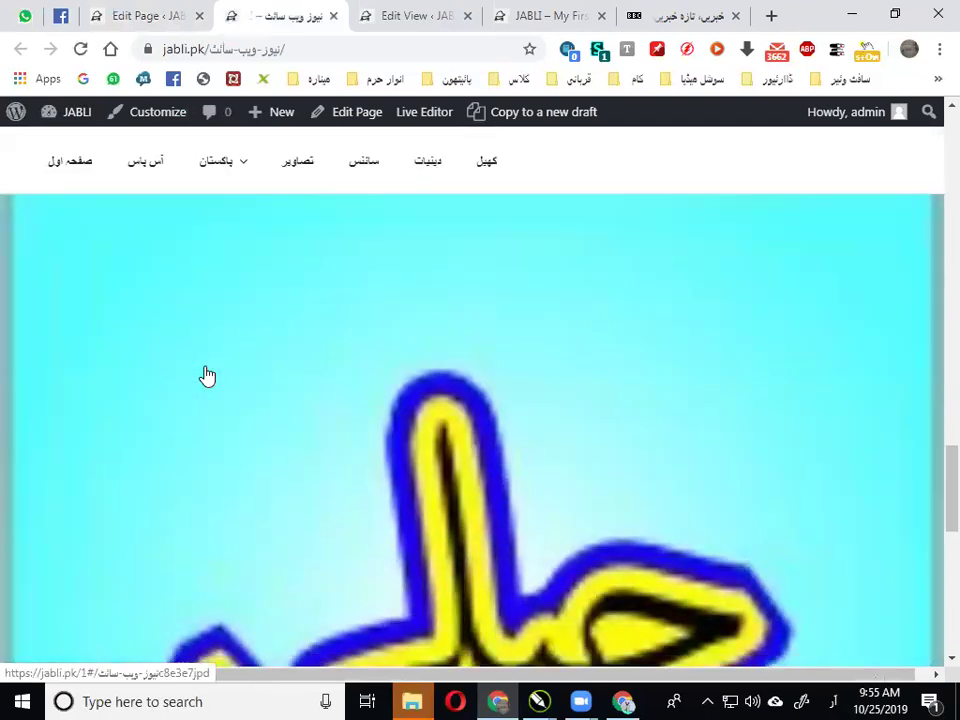
{"action": "scroll", "coordinate": [489, 385], "scroll_direction": "down", "scroll_amount": 5}
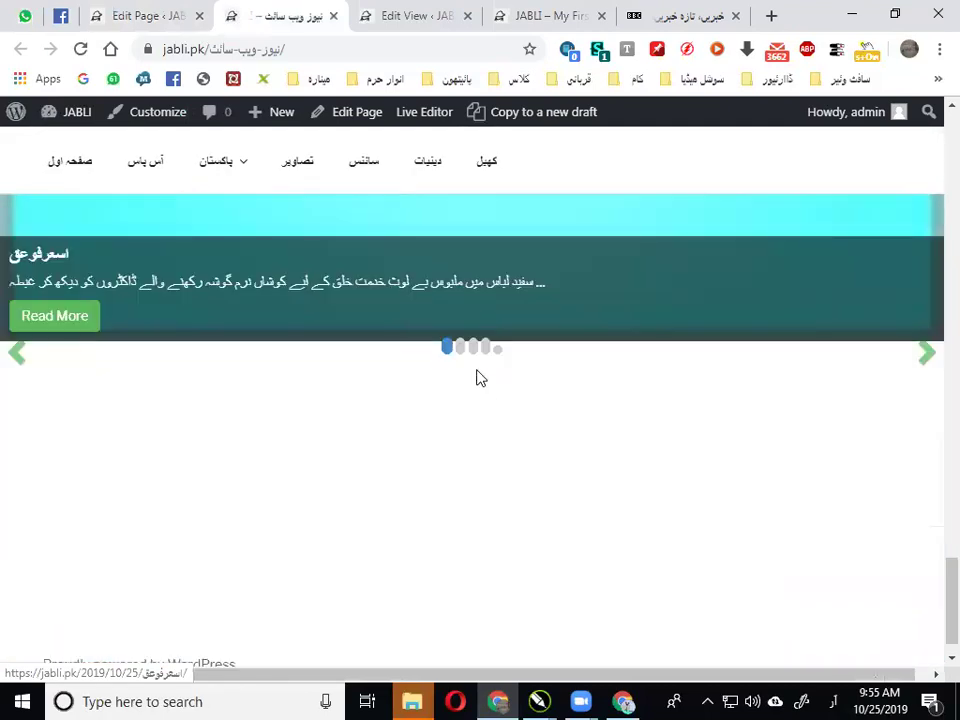
{"action": "scroll", "coordinate": [476, 378], "scroll_direction": "up", "scroll_amount": 2}
{"action": "scroll", "coordinate": [476, 375], "scroll_direction": "up", "scroll_amount": 5}
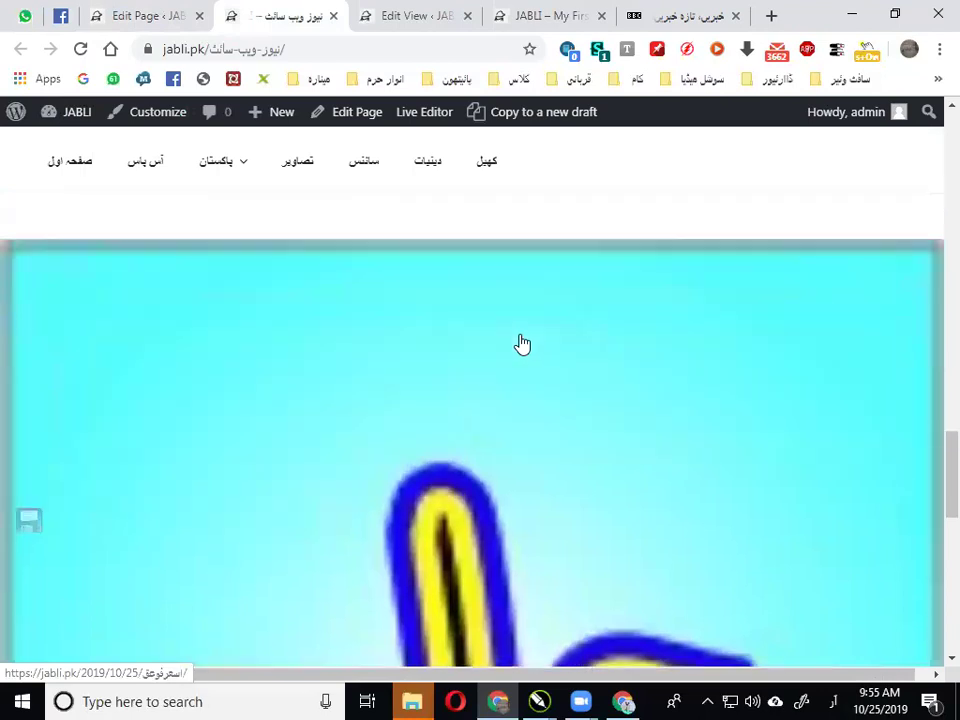
{"action": "scroll", "coordinate": [574, 371], "scroll_direction": "down", "scroll_amount": 4}
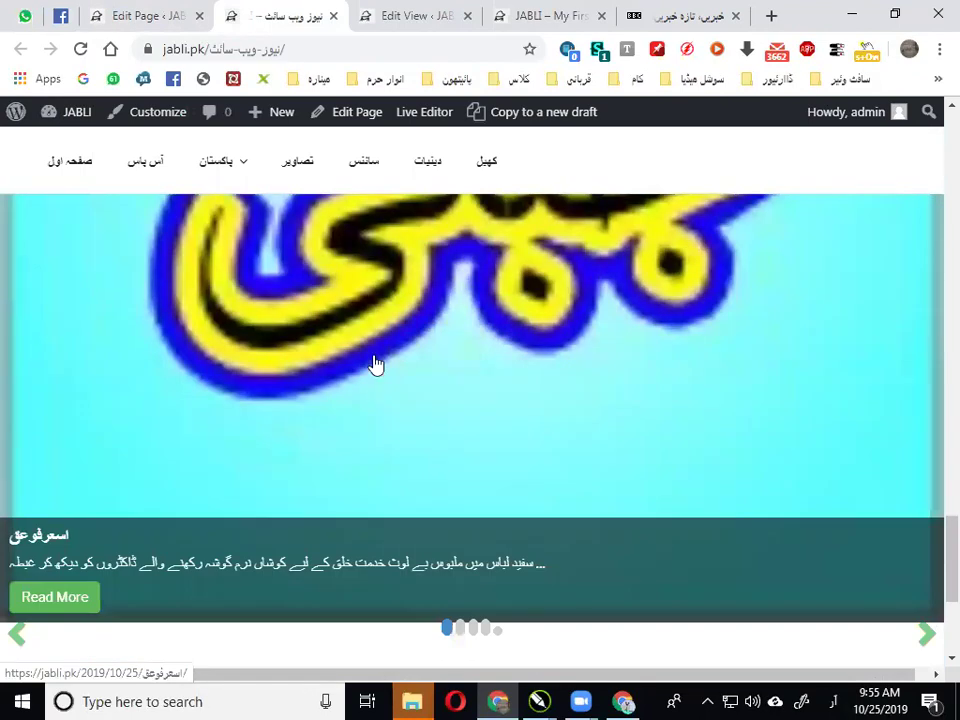
{"action": "scroll", "coordinate": [493, 405], "scroll_direction": "down", "scroll_amount": 1}
Browse the post slider forward to its fifth slide
{"action": "left_click", "coordinate": [462, 542]}
{"action": "left_click", "coordinate": [473, 543]}
{"action": "left_click", "coordinate": [487, 542]}
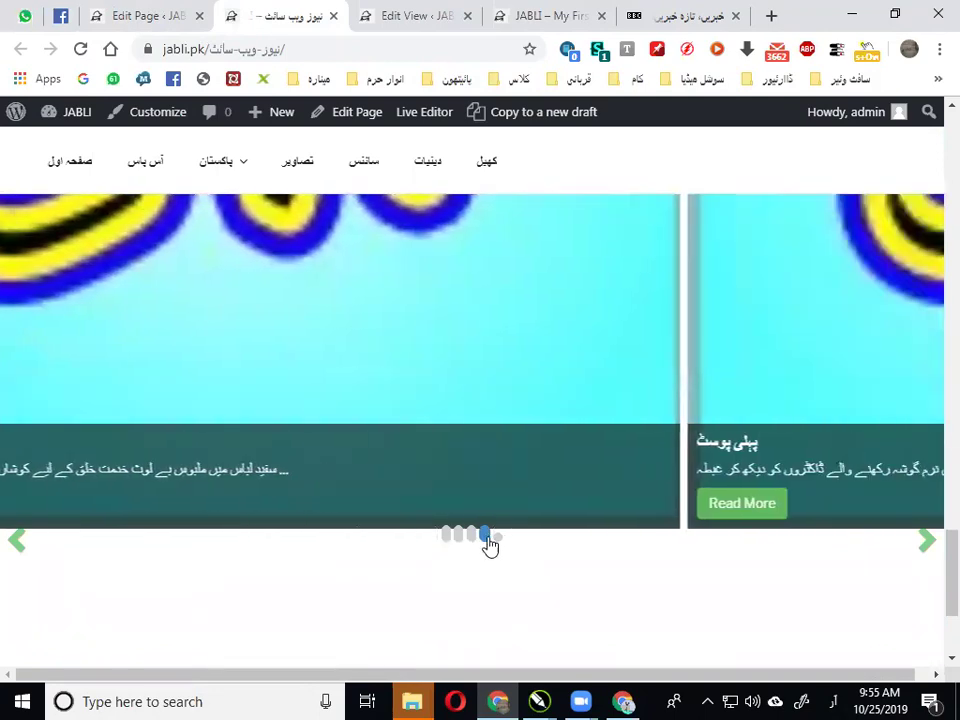
{"action": "left_click", "coordinate": [498, 545]}
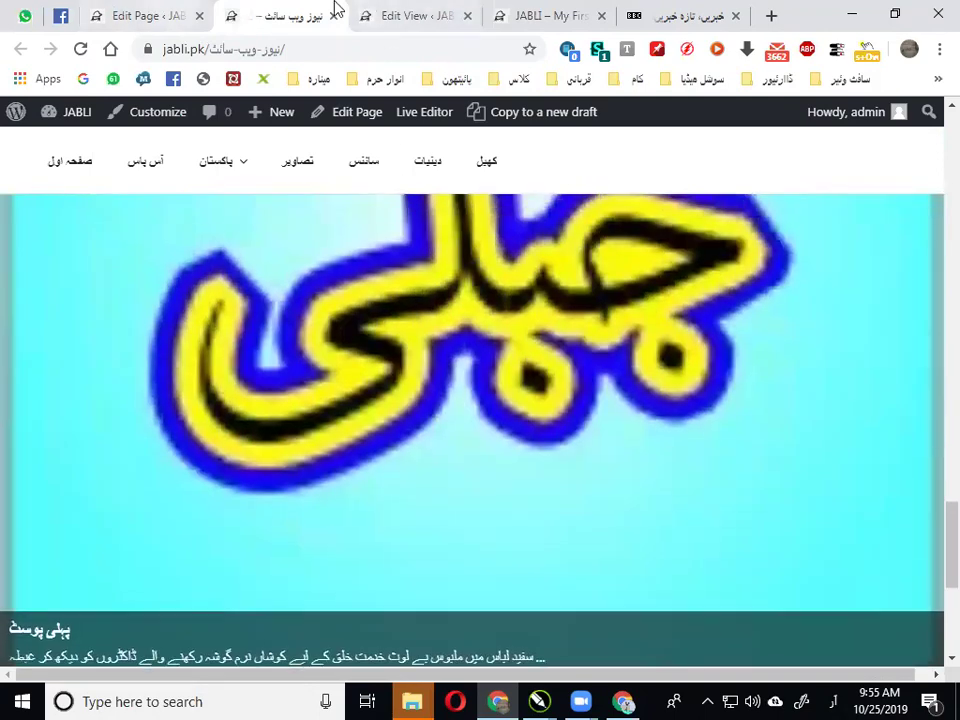
In the سائنس view's Display Settings, uncheck Show Thumbnail
{"action": "left_click", "coordinate": [418, 15]}
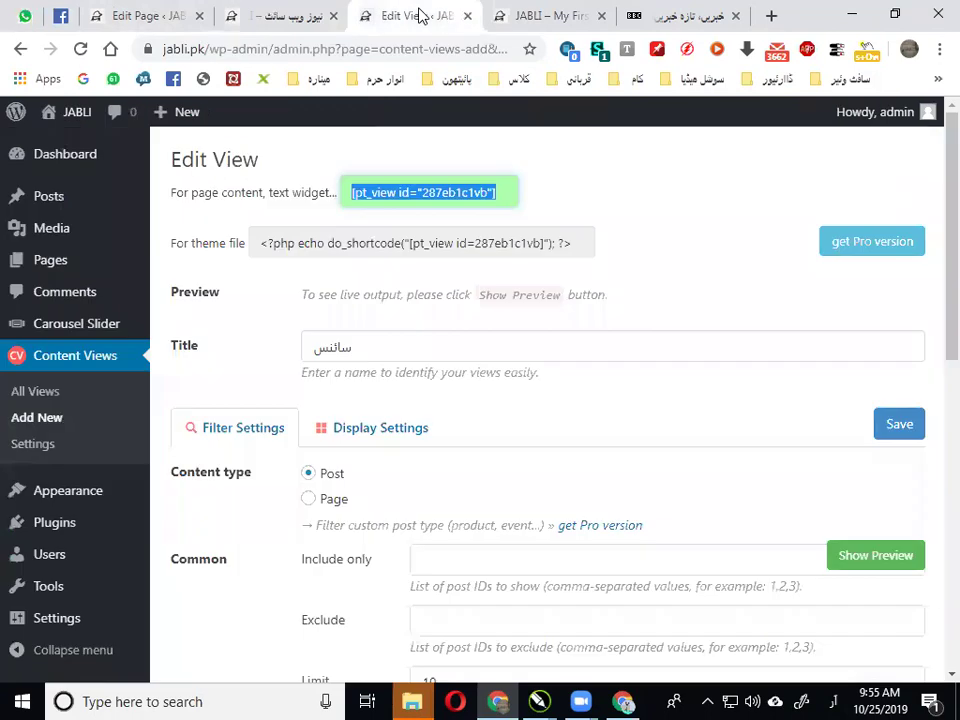
{"action": "scroll", "coordinate": [400, 320], "scroll_direction": "down", "scroll_amount": 2}
{"action": "scroll", "coordinate": [360, 270], "scroll_direction": "up", "scroll_amount": 1}
{"action": "left_click", "coordinate": [347, 246]}
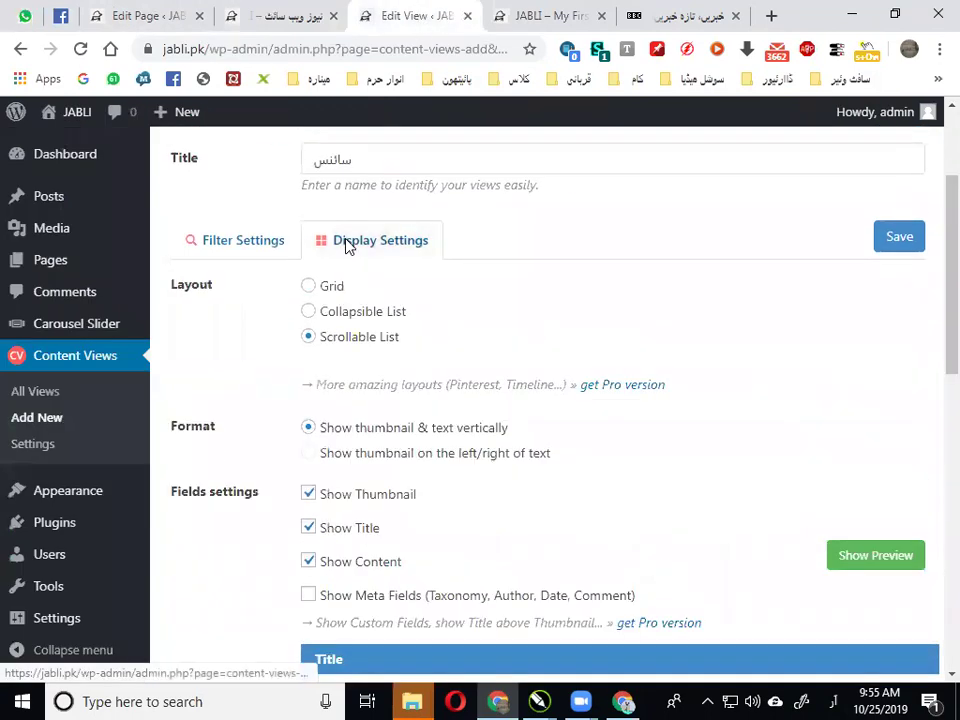
{"action": "scroll", "coordinate": [410, 307], "scroll_direction": "down", "scroll_amount": 1}
{"action": "scroll", "coordinate": [410, 307], "scroll_direction": "down", "scroll_amount": 1}
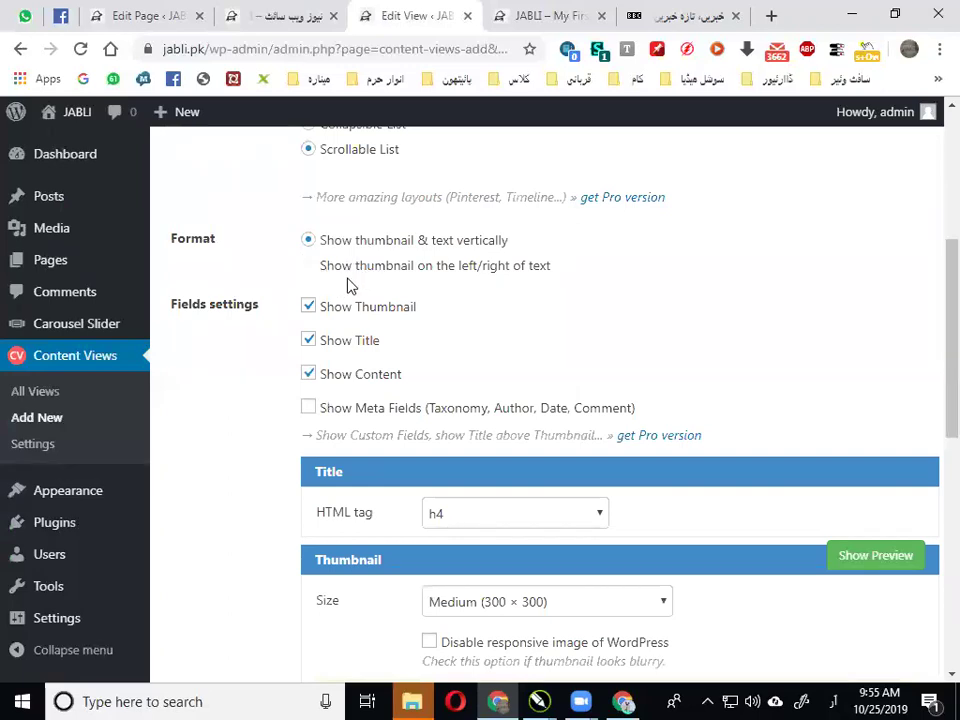
{"action": "scroll", "coordinate": [362, 283], "scroll_direction": "up", "scroll_amount": 1}
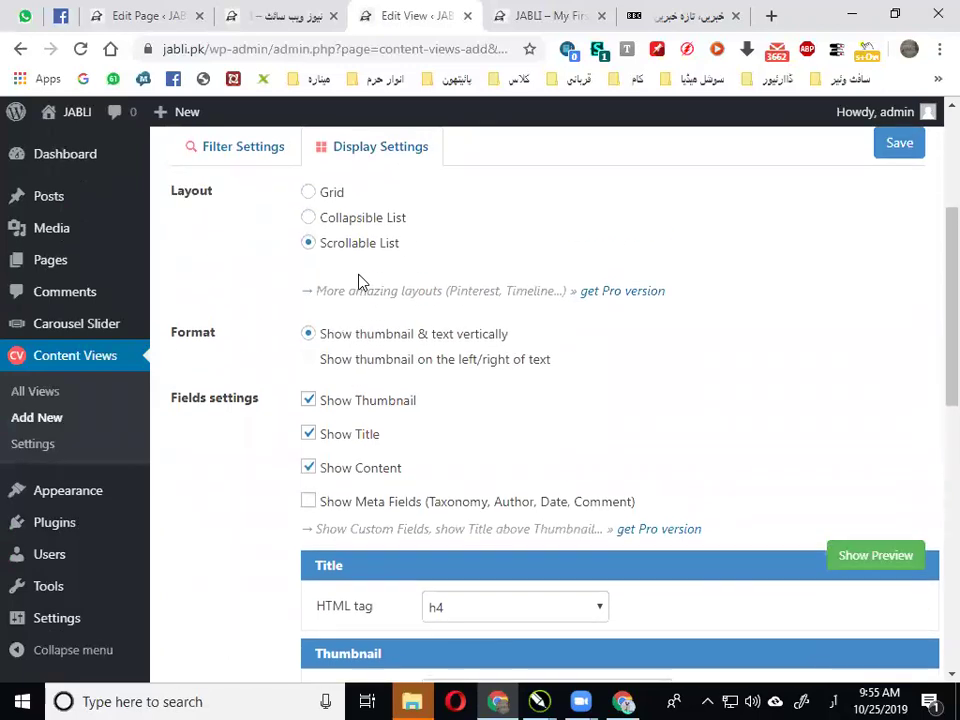
{"action": "left_click", "coordinate": [310, 401]}
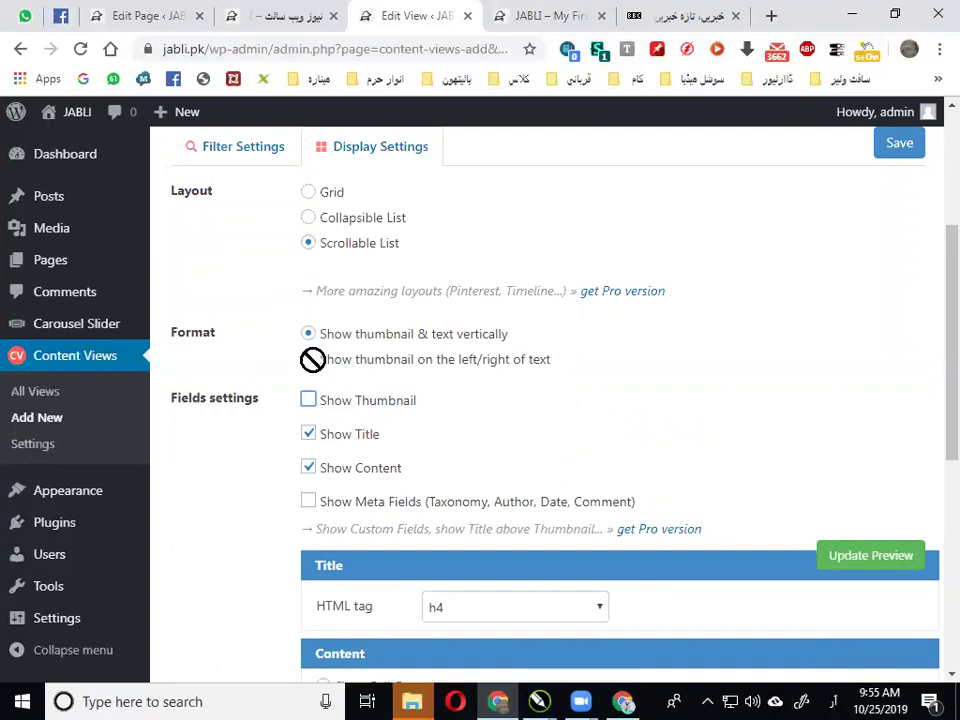
Save the content view and return to the published news page
{"action": "scroll", "coordinate": [330, 365], "scroll_direction": "down", "scroll_amount": 1}
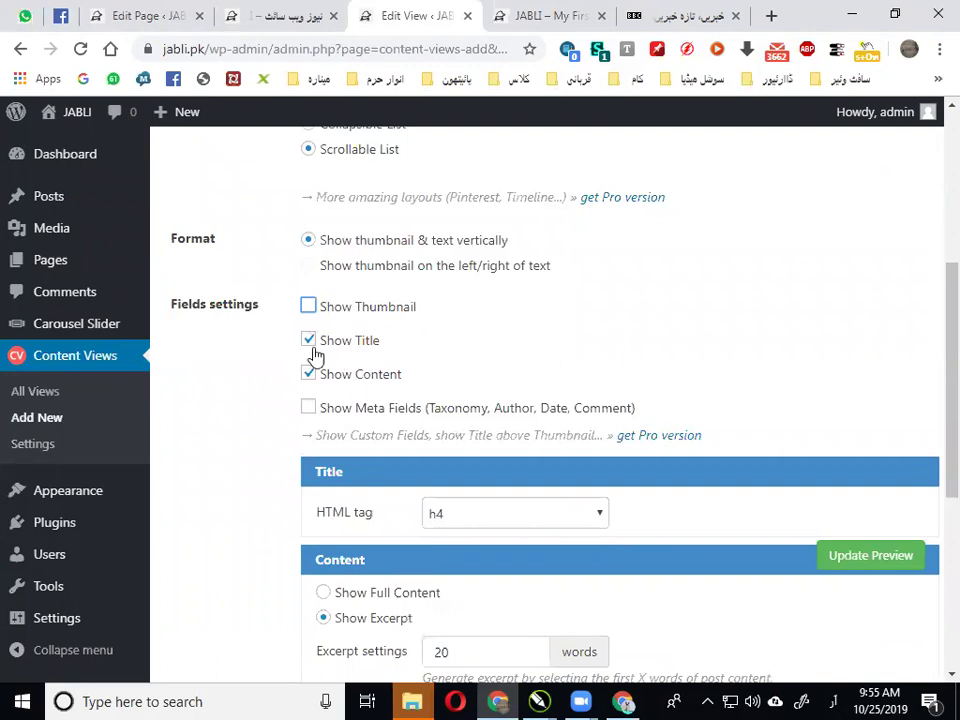
{"action": "scroll", "coordinate": [340, 383], "scroll_direction": "down", "scroll_amount": 3}
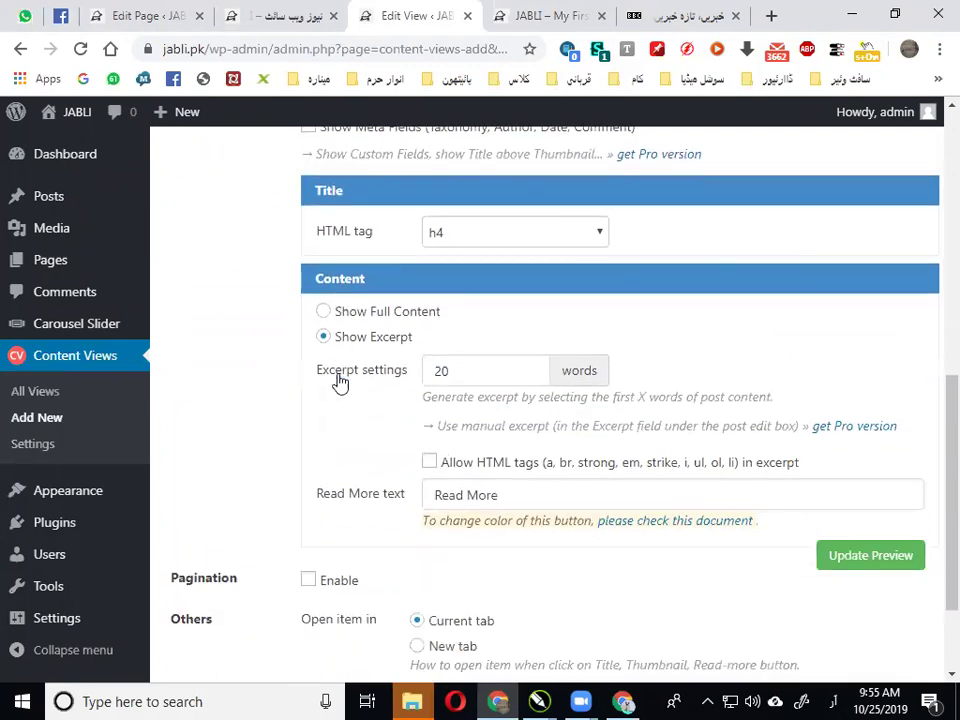
{"action": "scroll", "coordinate": [859, 401], "scroll_direction": "up", "scroll_amount": 5}
{"action": "left_click", "coordinate": [896, 238]}
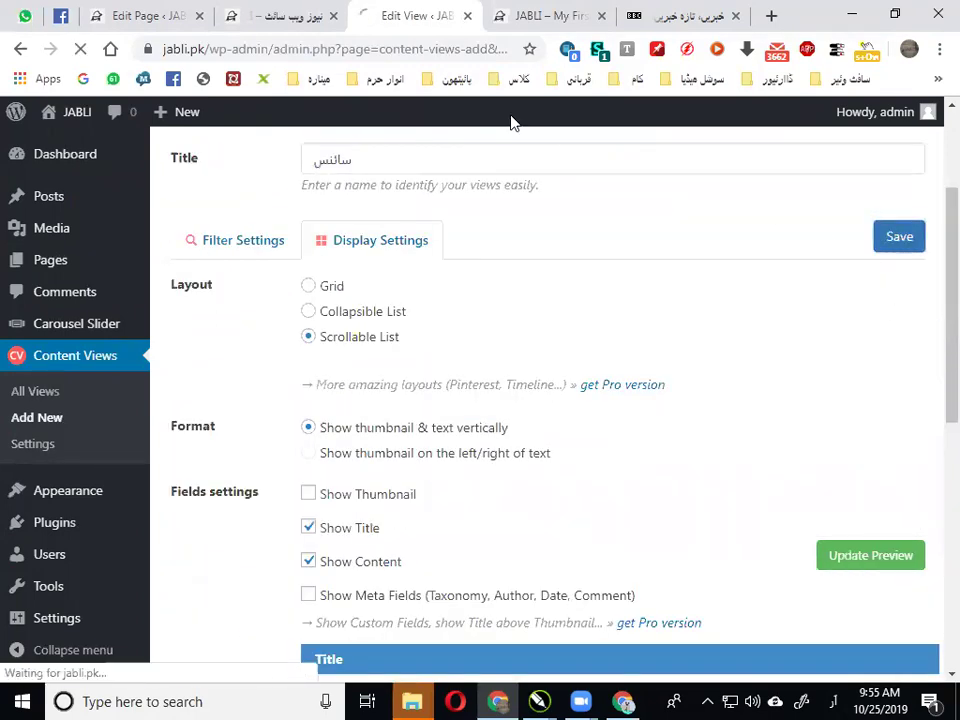
{"action": "left_click", "coordinate": [293, 12]}
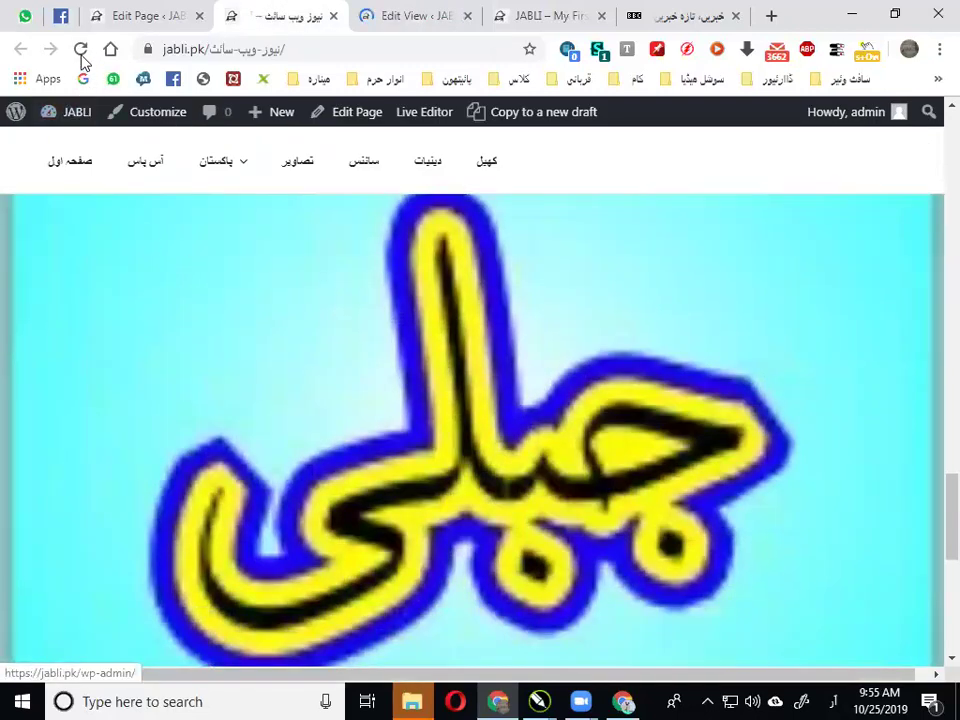
Reload the news page and scroll down to the post slider
{"action": "left_click", "coordinate": [81, 50]}
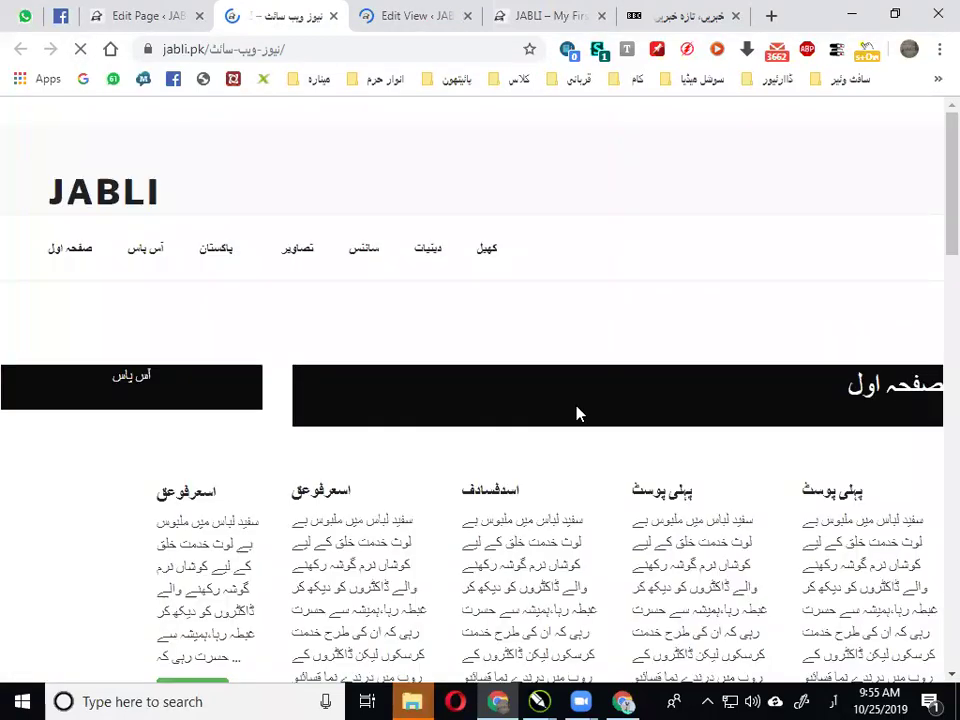
{"action": "scroll", "coordinate": [577, 413], "scroll_direction": "down", "scroll_amount": 4}
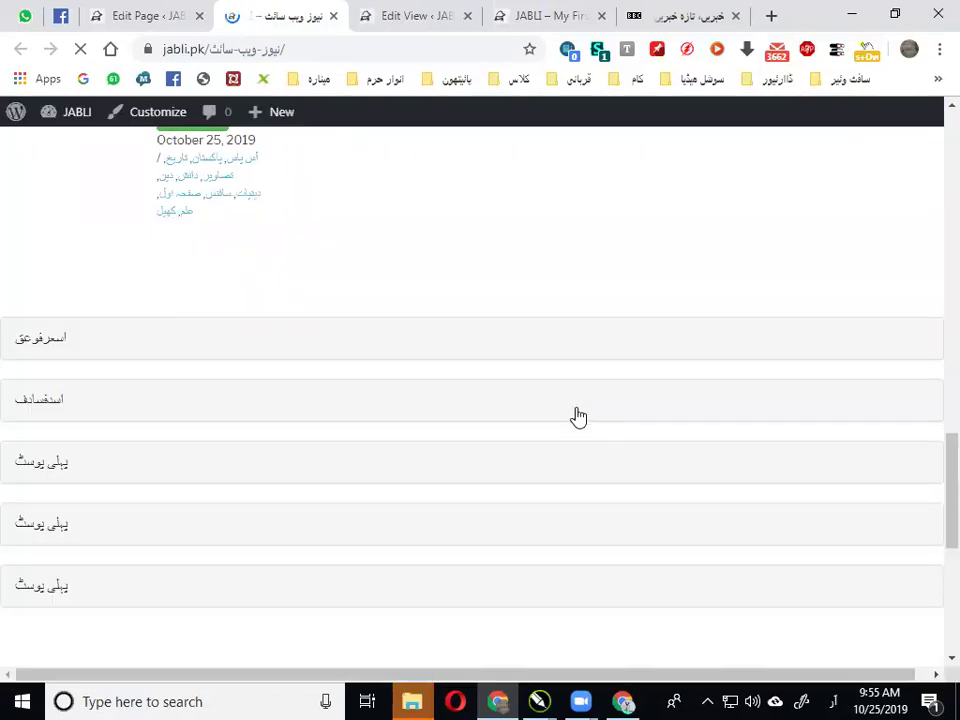
{"action": "scroll", "coordinate": [576, 418], "scroll_direction": "down", "scroll_amount": 3}
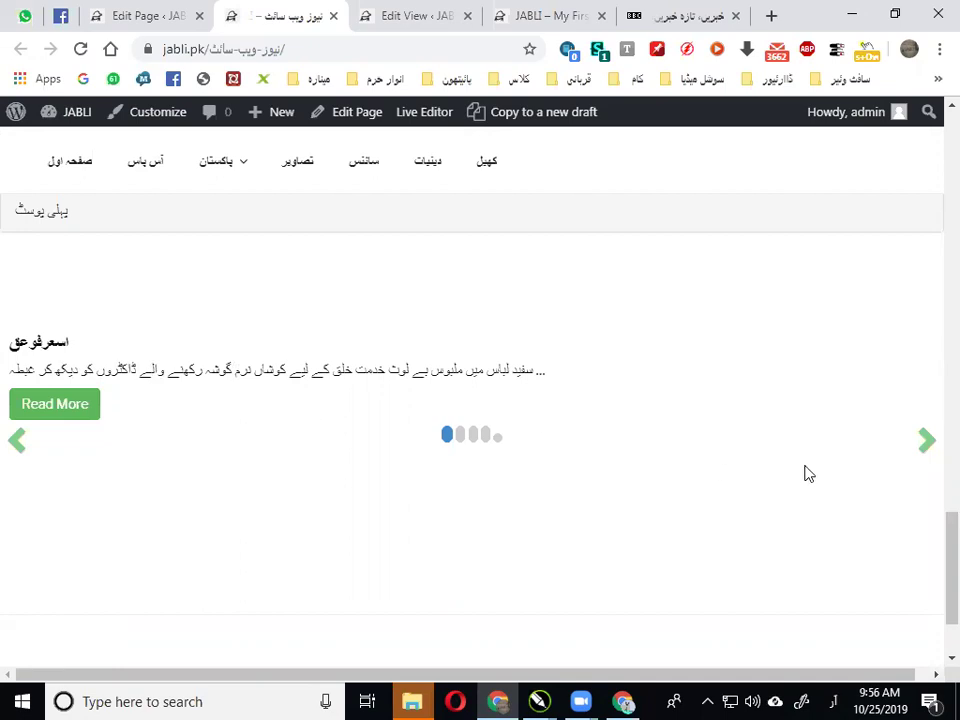
Advance the slider through nine thumbnail-free posts, then switch back toward the editor tabs
{"action": "left_click", "coordinate": [917, 455]}
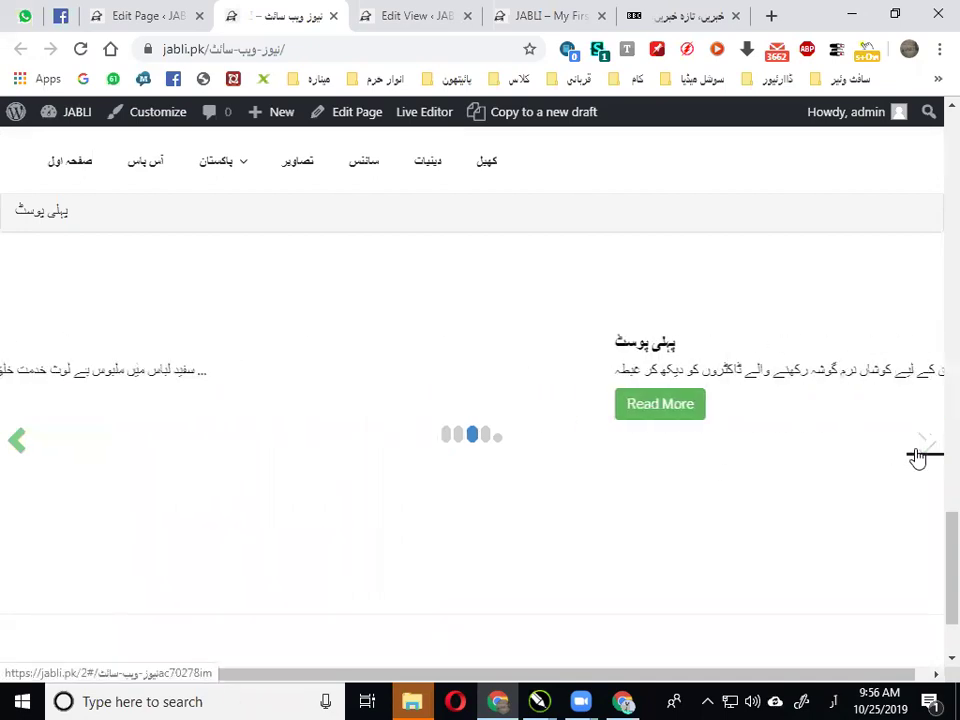
{"action": "left_click", "coordinate": [917, 455]}
{"action": "left_click", "coordinate": [917, 455]}
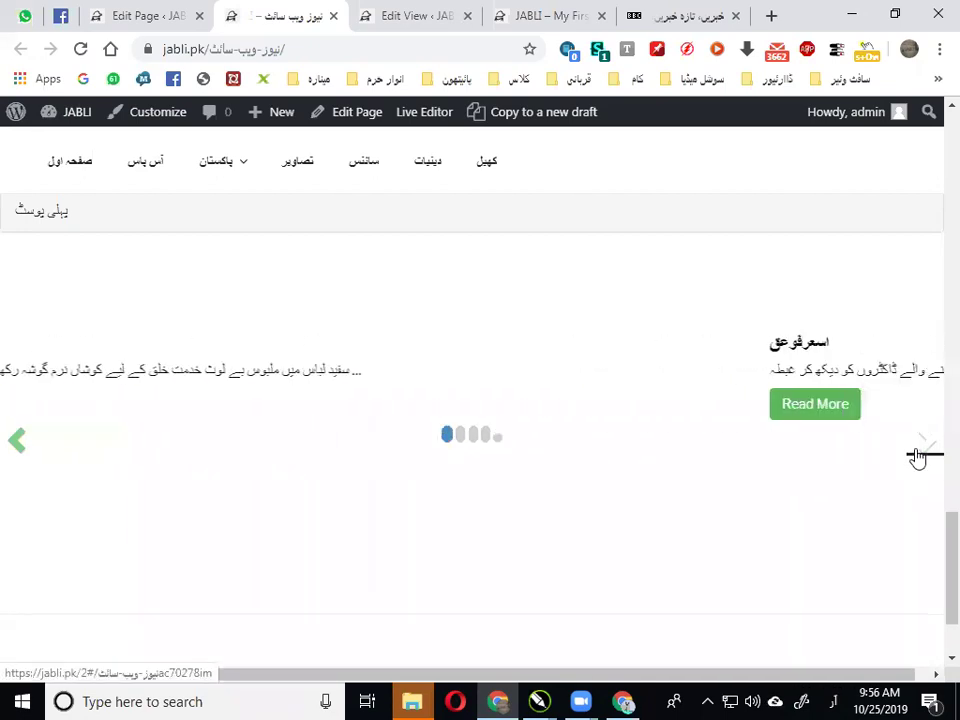
{"action": "left_click", "coordinate": [917, 455]}
{"action": "left_click", "coordinate": [917, 455]}
{"action": "left_click", "coordinate": [917, 455]}
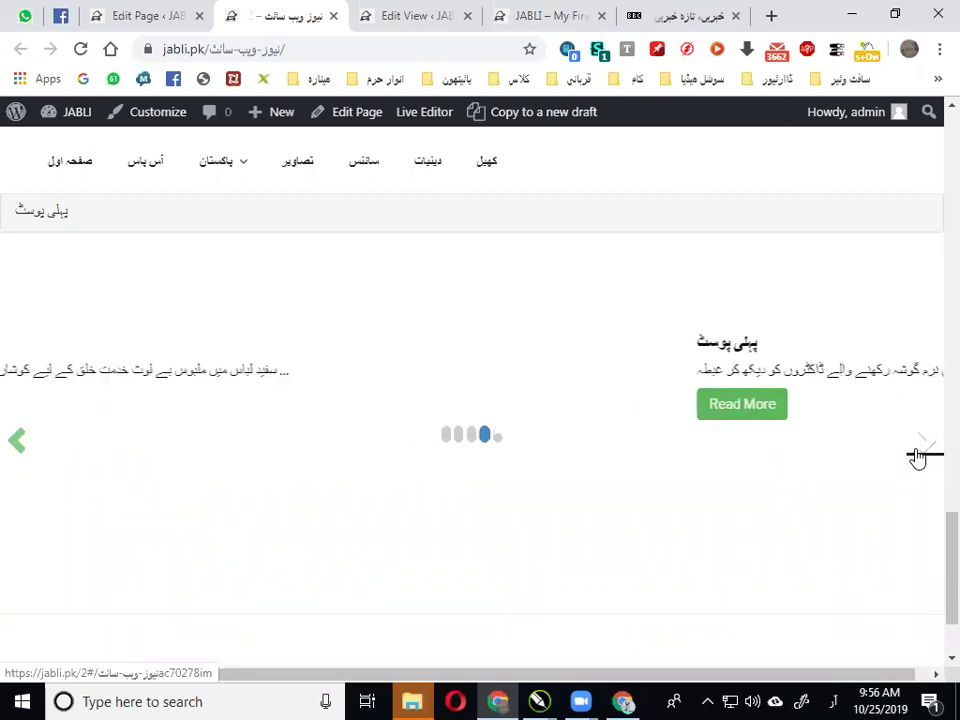
{"action": "left_click", "coordinate": [917, 455]}
{"action": "left_click", "coordinate": [917, 455]}
{"action": "left_click", "coordinate": [917, 455]}
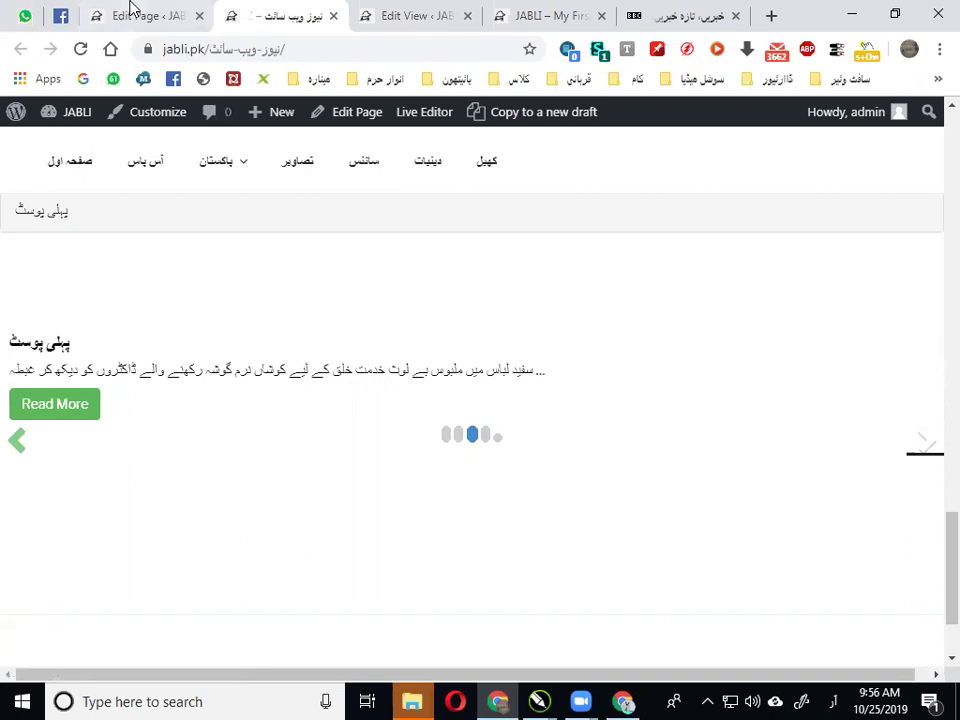
{"action": "left_click", "coordinate": [155, 10]}
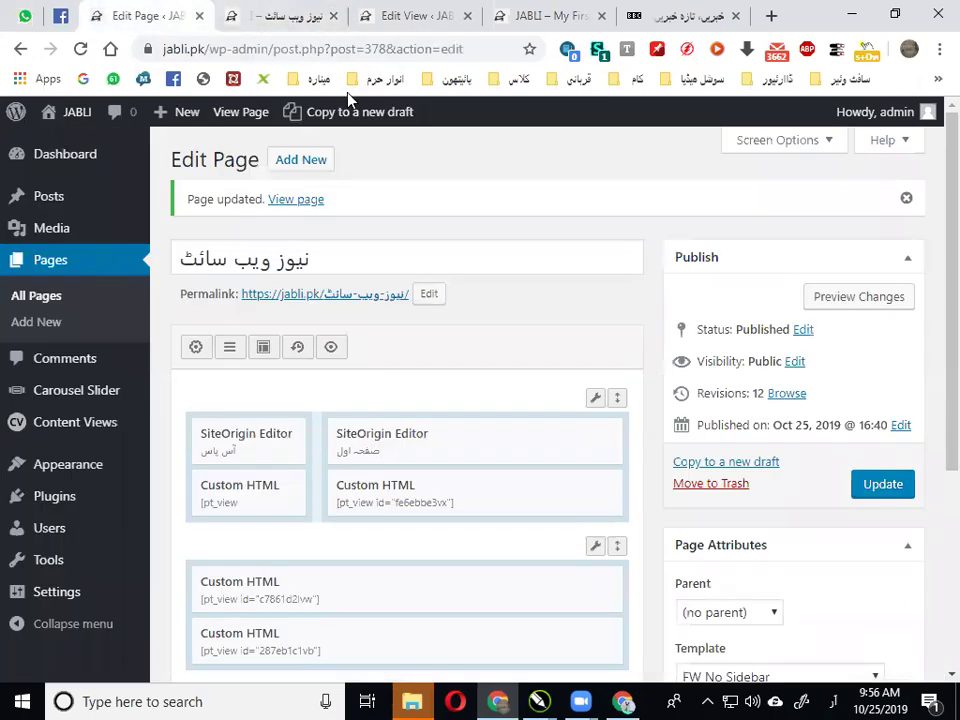
{"action": "left_click", "coordinate": [322, 8]}
Scroll through the BBC Urdu homepage's sports and multimedia sections
{"action": "left_click", "coordinate": [412, 10]}
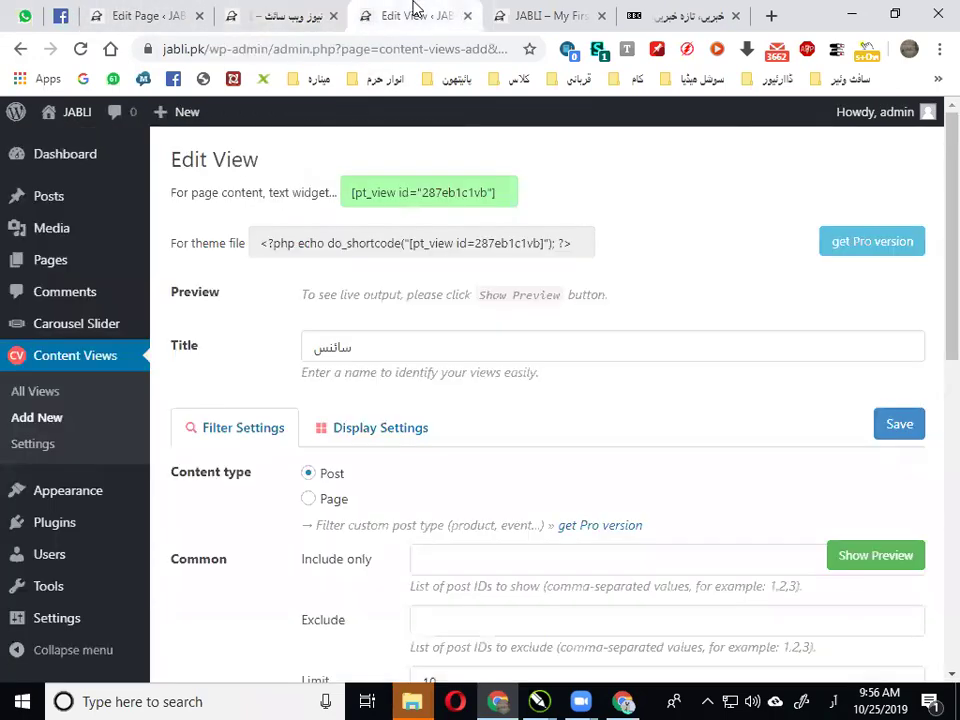
{"action": "left_click", "coordinate": [687, 12]}
{"action": "scroll", "coordinate": [677, 292], "scroll_direction": "down", "scroll_amount": 1}
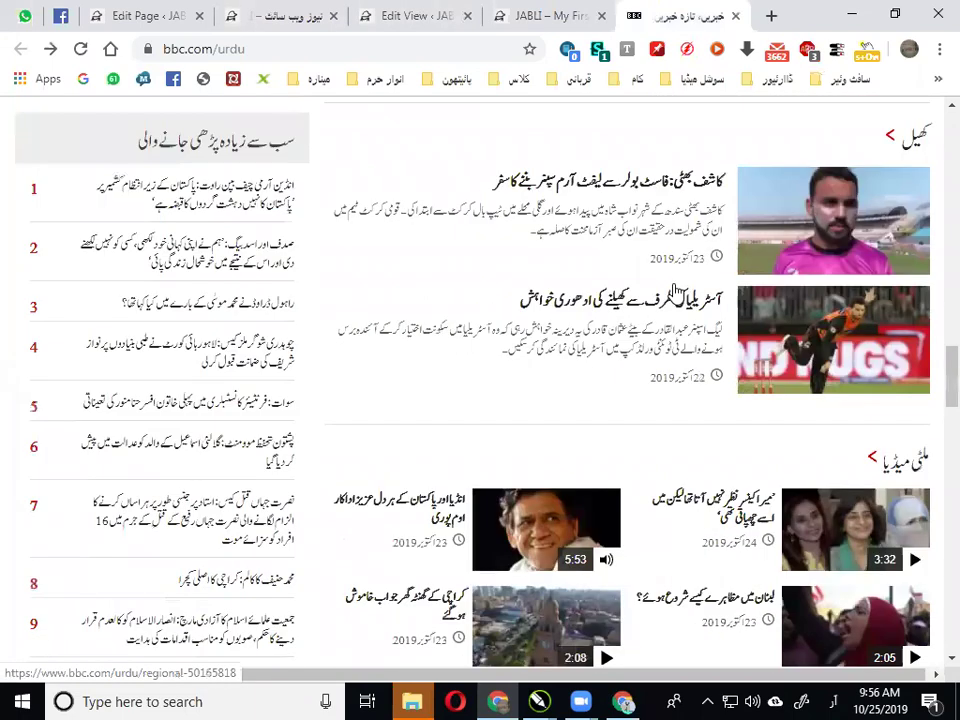
{"action": "scroll", "coordinate": [677, 296], "scroll_direction": "down", "scroll_amount": 3}
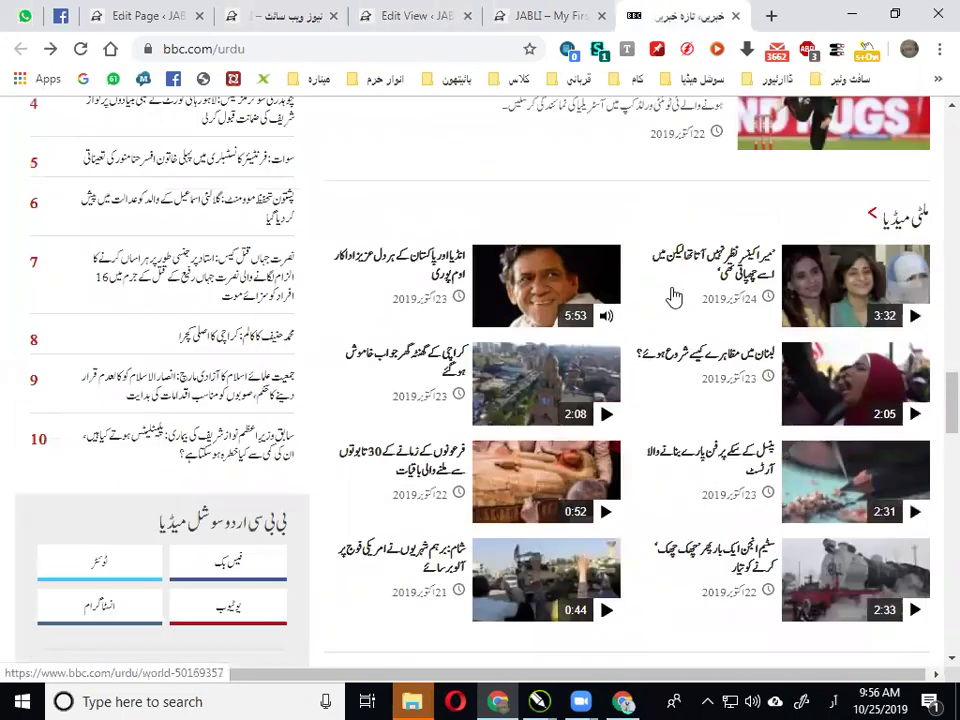
{"action": "scroll", "coordinate": [673, 296], "scroll_direction": "down", "scroll_amount": 10}
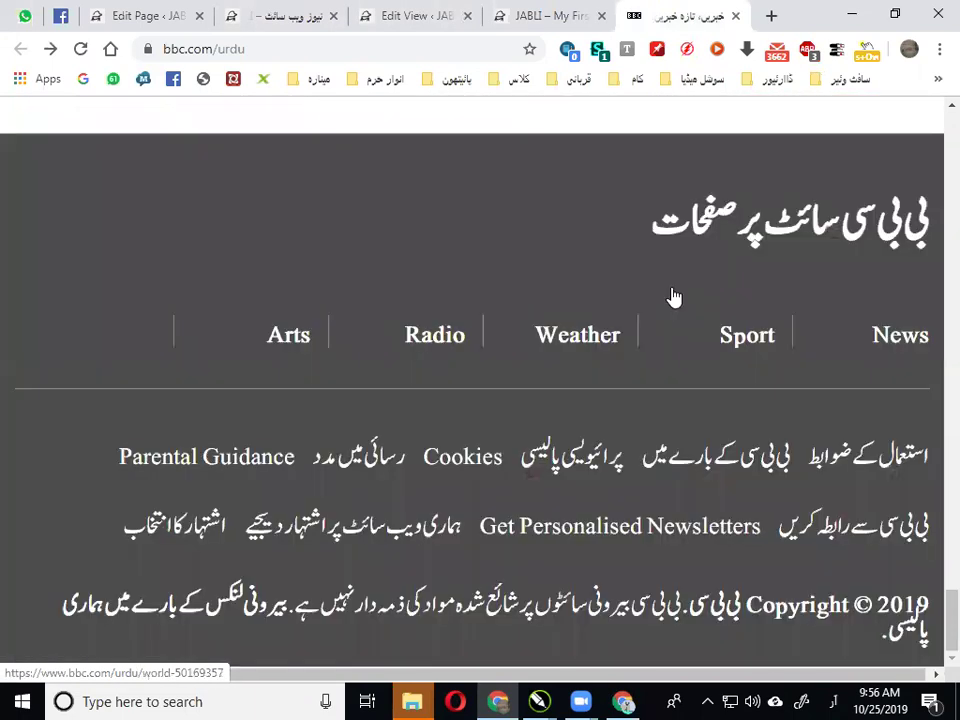
{"action": "scroll", "coordinate": [673, 296], "scroll_direction": "up", "scroll_amount": 10}
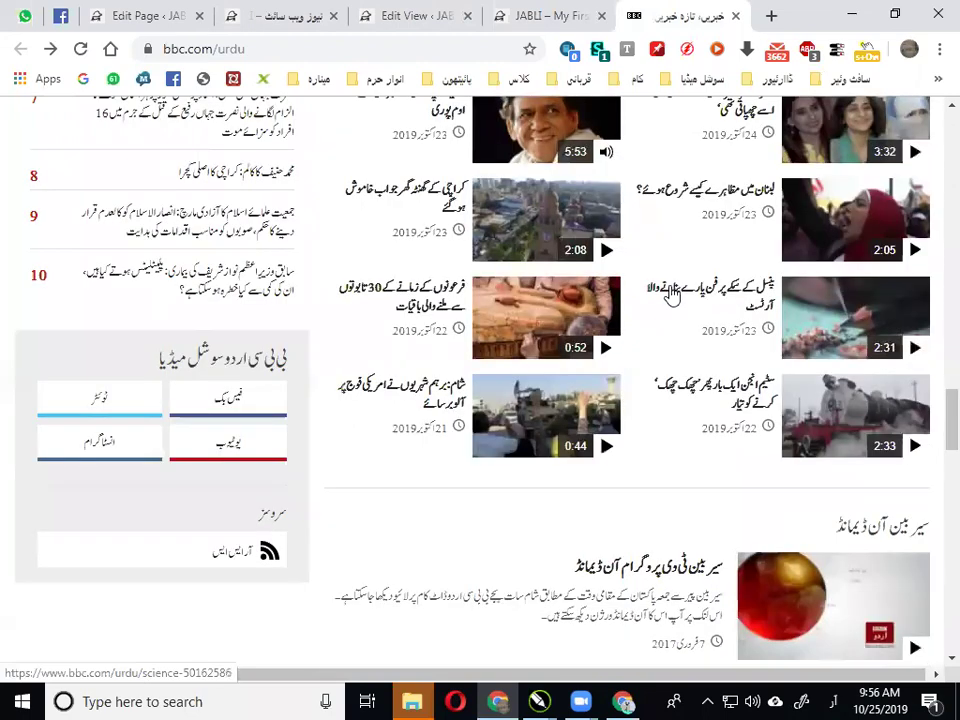
{"action": "scroll", "coordinate": [672, 296], "scroll_direction": "up", "scroll_amount": 5}
{"action": "scroll", "coordinate": [667, 291], "scroll_direction": "up", "scroll_amount": 10}
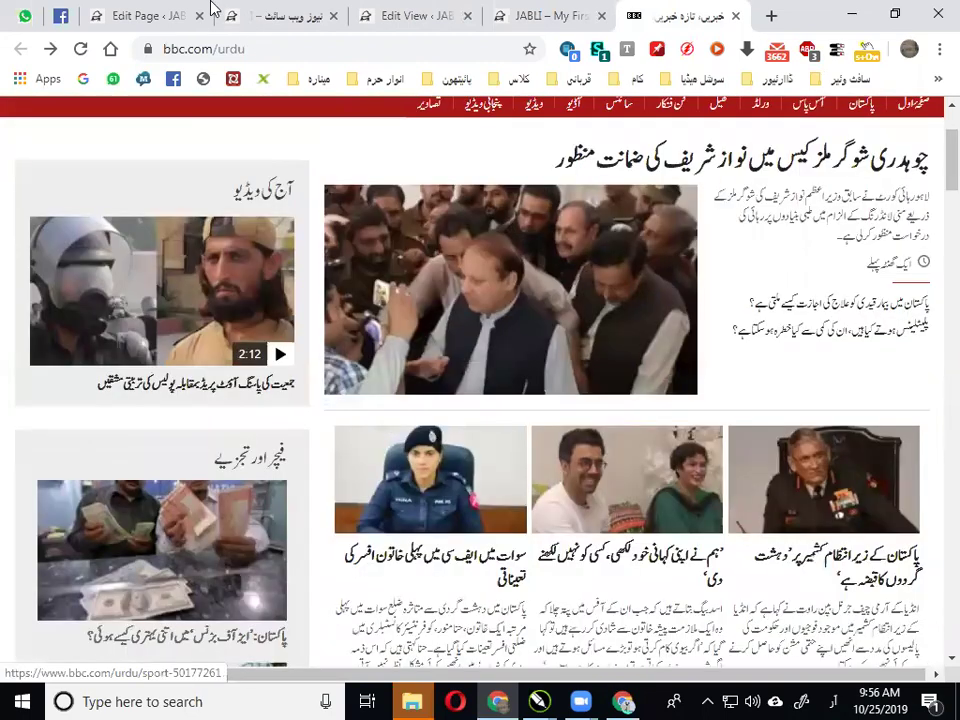
Compare BBC Urdu with the WordPress page editor, ending on the editor
{"action": "left_click", "coordinate": [150, 16]}
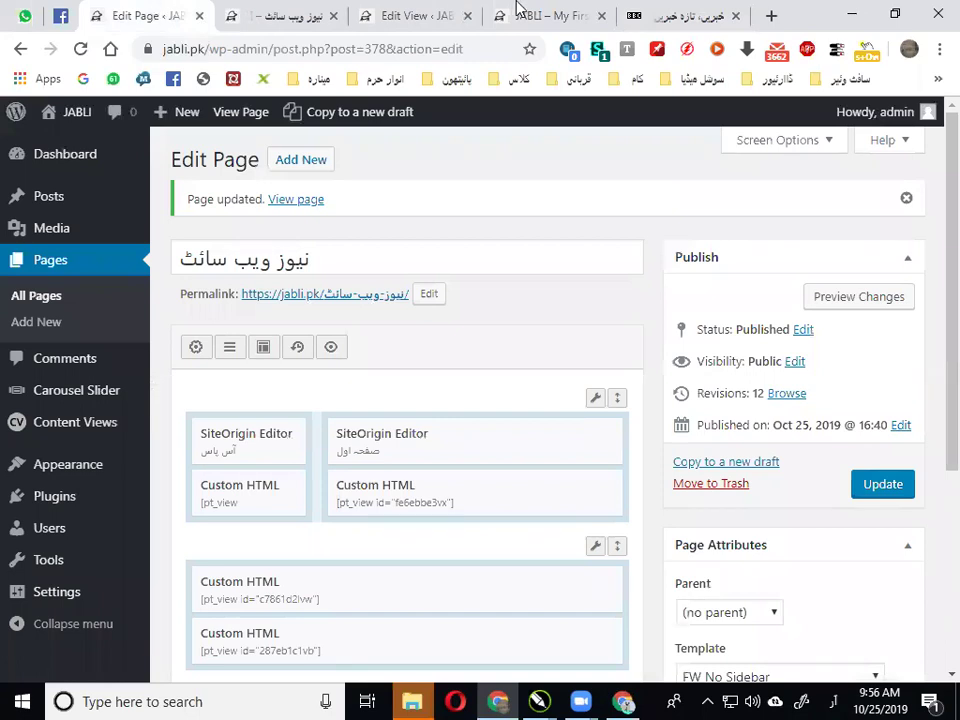
{"action": "left_click", "coordinate": [636, 12]}
{"action": "scroll", "coordinate": [596, 381], "scroll_direction": "down", "scroll_amount": 3}
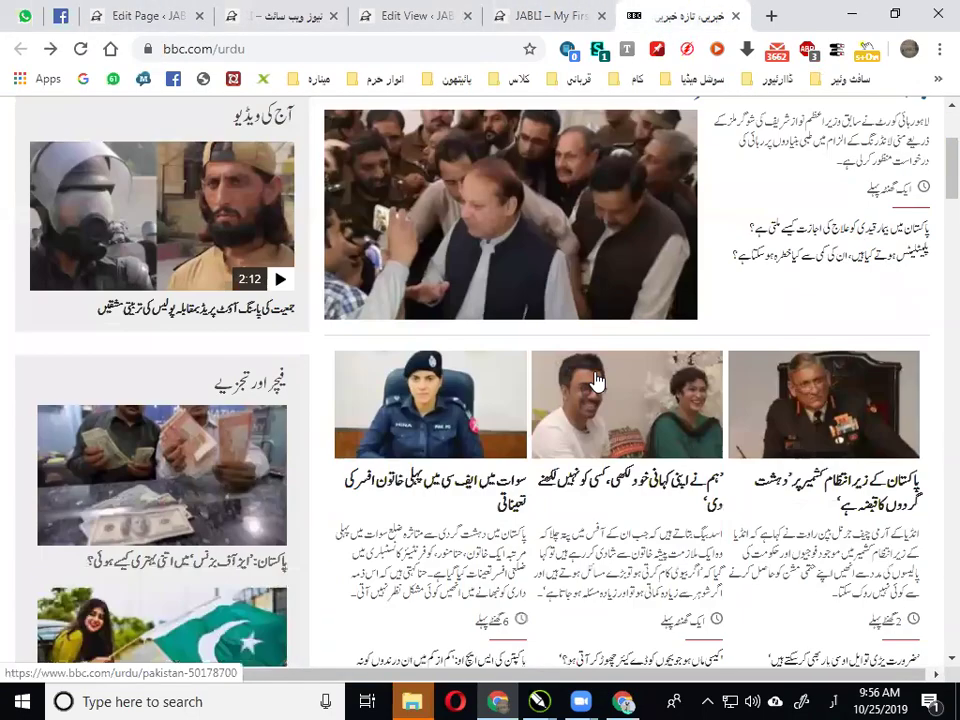
{"action": "scroll", "coordinate": [596, 381], "scroll_direction": "down", "scroll_amount": 3}
{"action": "left_click", "coordinate": [160, 12]}
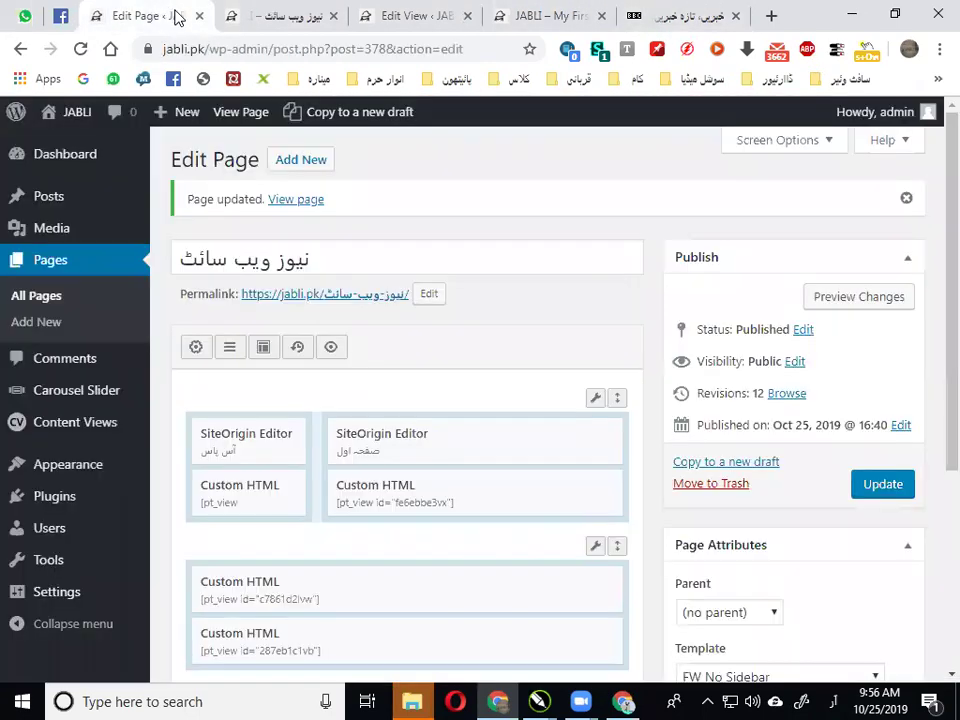
Scroll the live نیوز ویب سائٹ page's posts and slider, then go back to Edit Page
{"action": "left_click", "coordinate": [284, 8]}
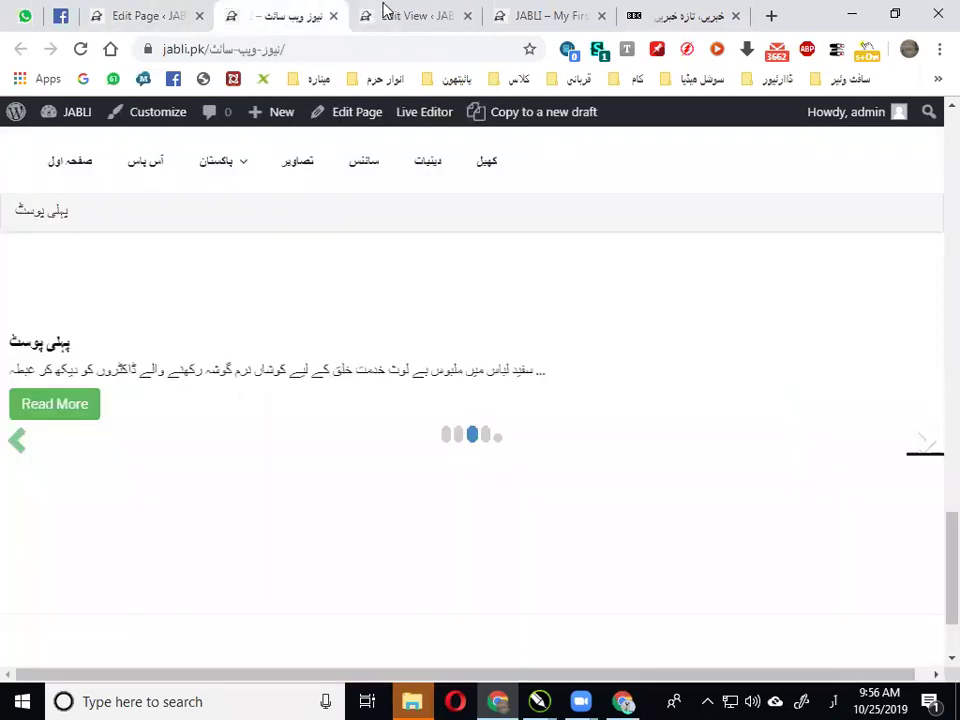
{"action": "left_click", "coordinate": [403, 9]}
{"action": "left_click", "coordinate": [248, 28]}
{"action": "scroll", "coordinate": [343, 308], "scroll_direction": "up", "scroll_amount": 10}
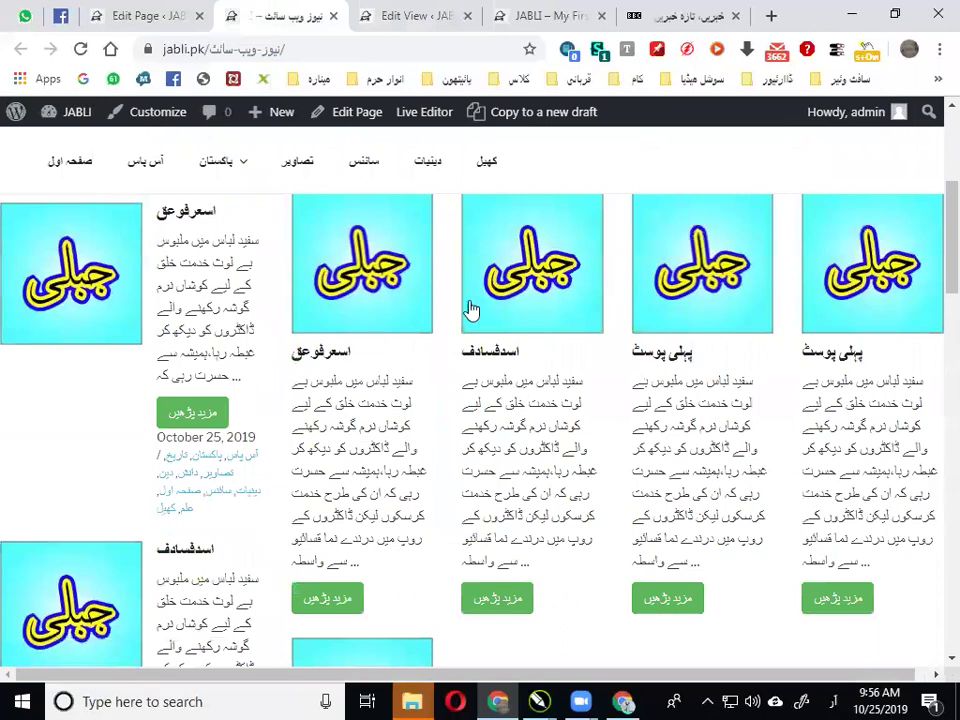
{"action": "scroll", "coordinate": [237, 327], "scroll_direction": "down", "scroll_amount": 1}
{"action": "scroll", "coordinate": [150, 450], "scroll_direction": "down", "scroll_amount": 3}
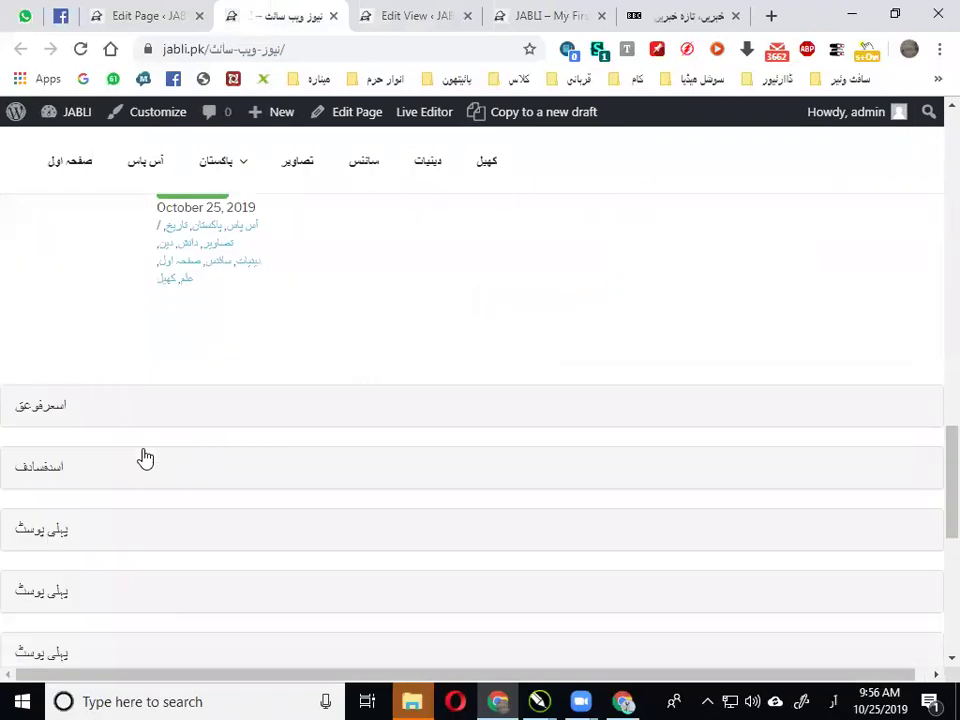
{"action": "scroll", "coordinate": [505, 495], "scroll_direction": "down", "scroll_amount": 3}
{"action": "scroll", "coordinate": [600, 400], "scroll_direction": "up", "scroll_amount": 5}
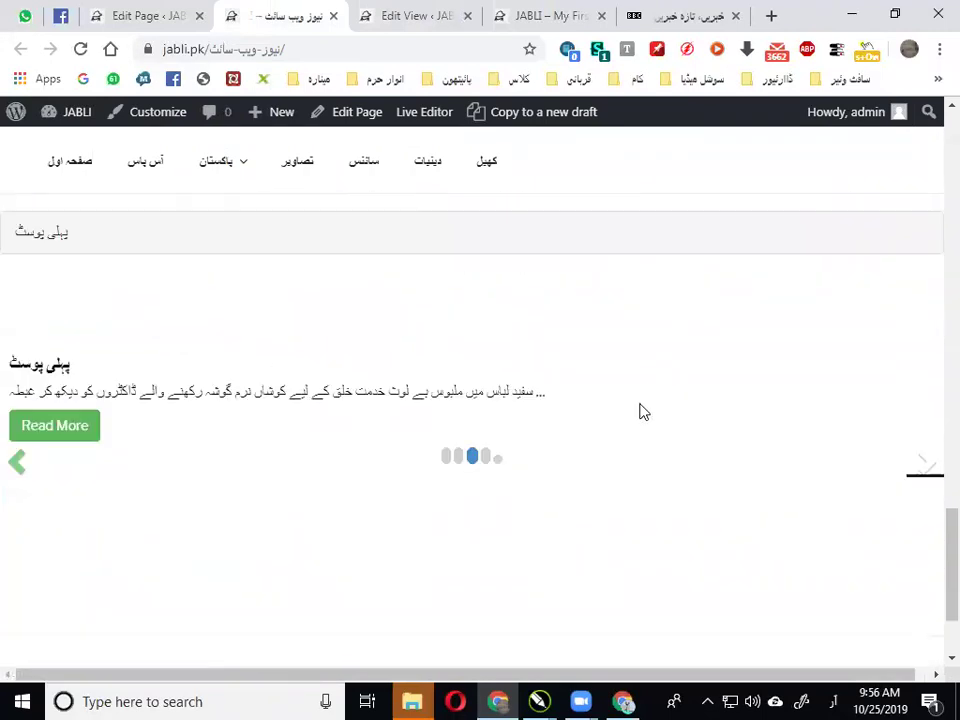
{"action": "left_click", "coordinate": [167, 16]}
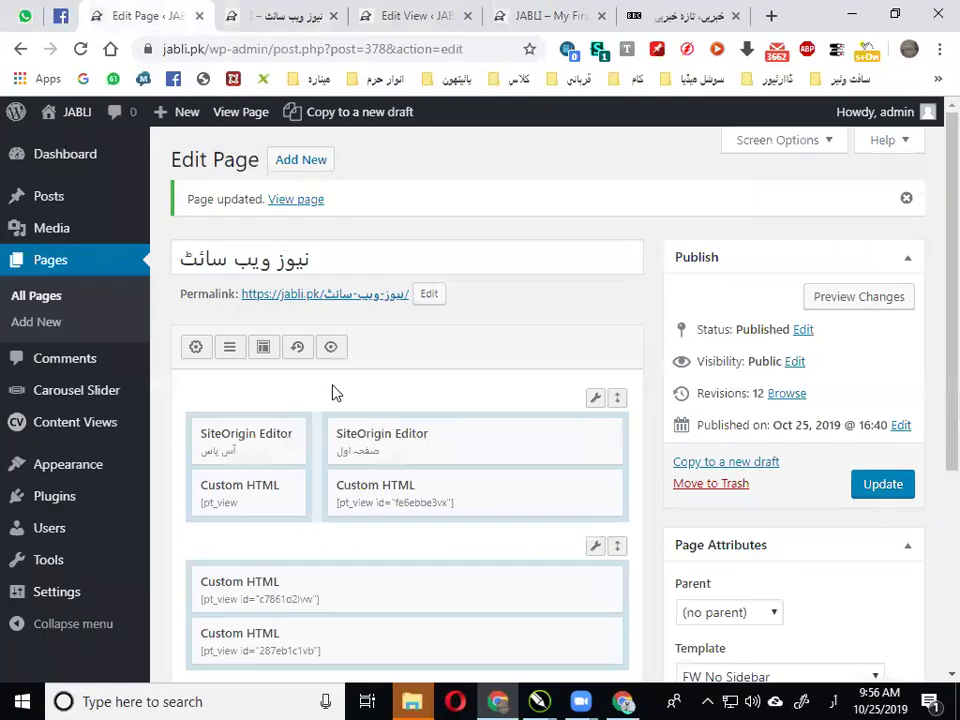
{"action": "scroll", "coordinate": [332, 392], "scroll_direction": "down", "scroll_amount": 3}
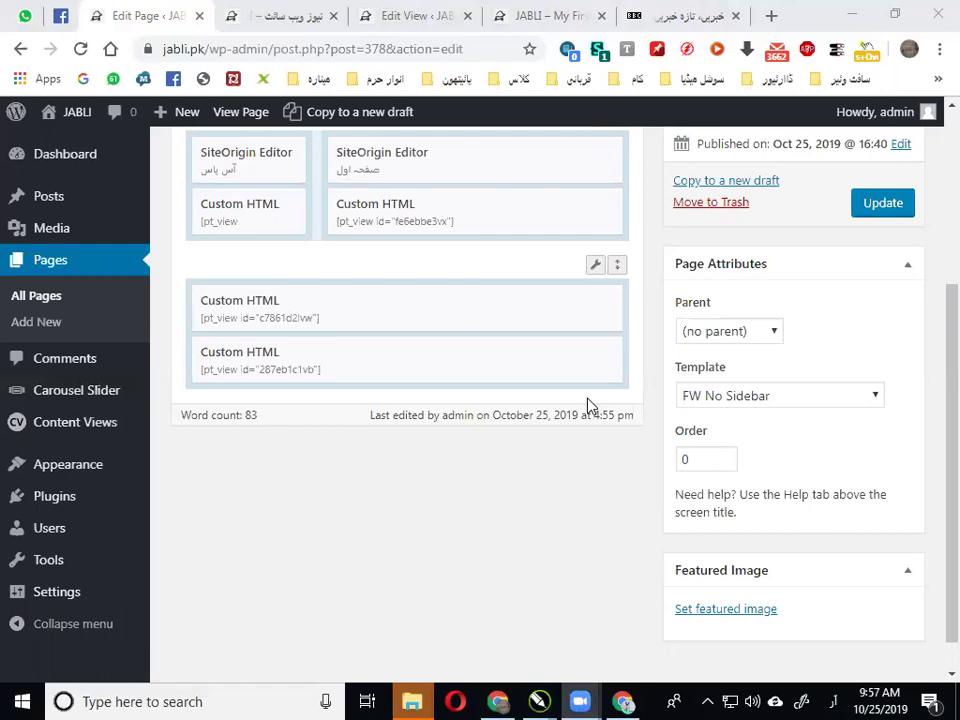
Switch to the BBC Urdu tab and scroll to the top of bbc.com/urdu
{"action": "left_click", "coordinate": [632, 14]}
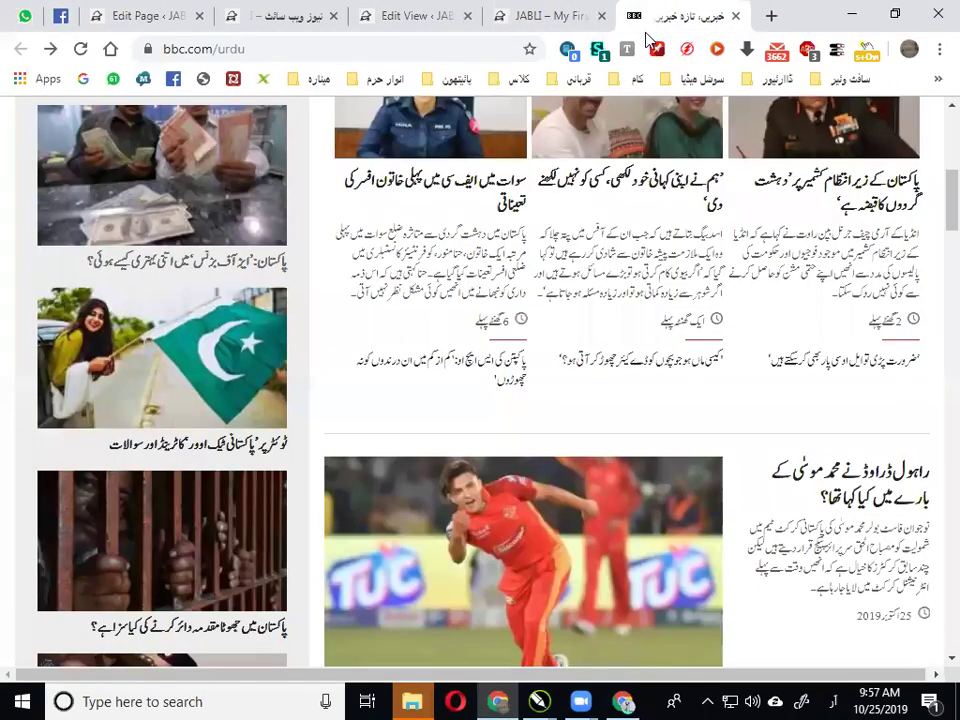
{"action": "scroll", "coordinate": [580, 405], "scroll_direction": "up", "scroll_amount": 5}
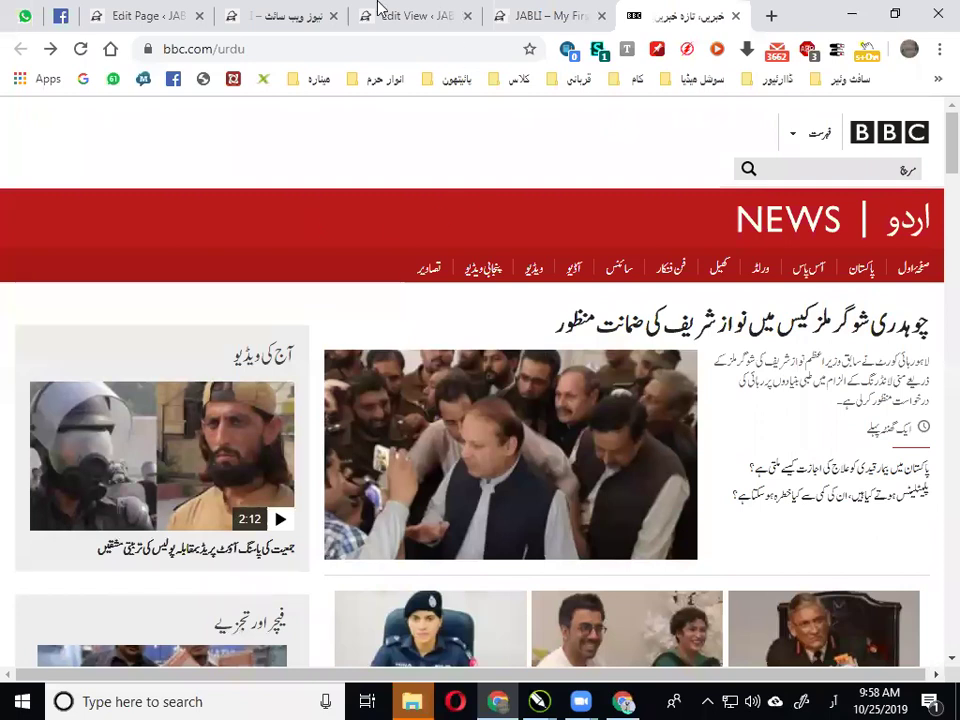
{"action": "left_click", "coordinate": [150, 17]}
{"action": "scroll", "coordinate": [379, 334], "scroll_direction": "up", "scroll_amount": 3}
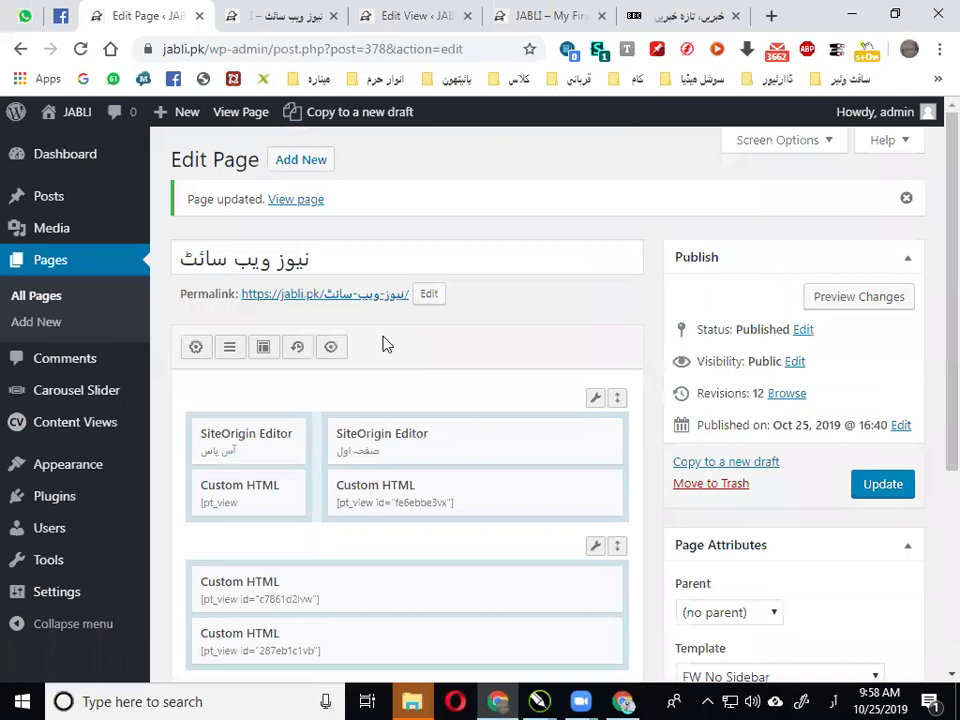
{"action": "left_click", "coordinate": [222, 10]}
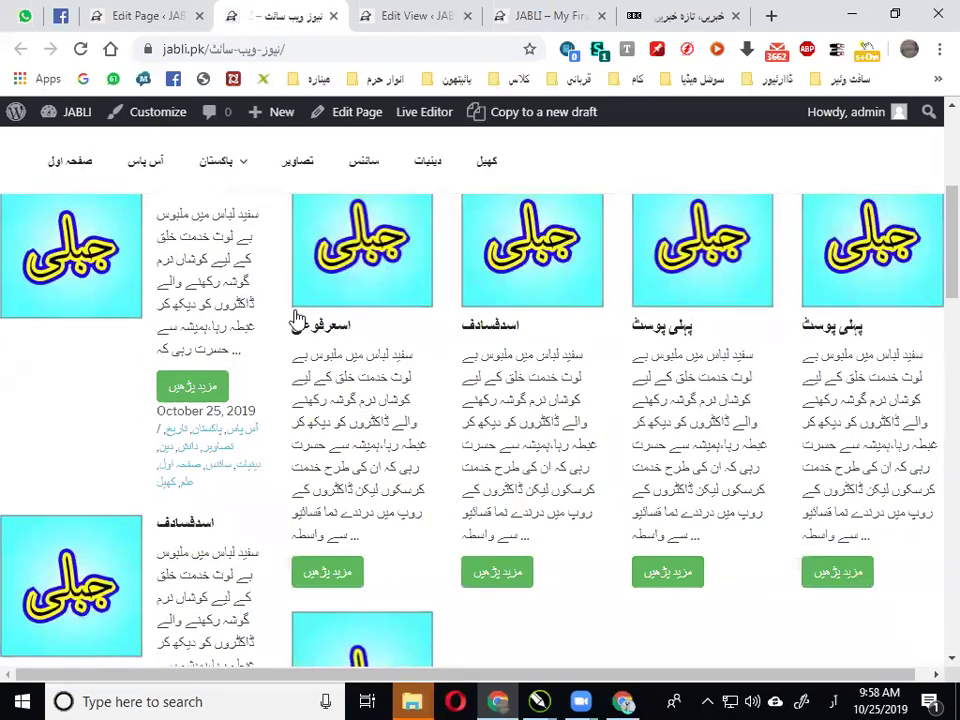
{"action": "scroll", "coordinate": [84, 218], "scroll_direction": "up", "scroll_amount": 5}
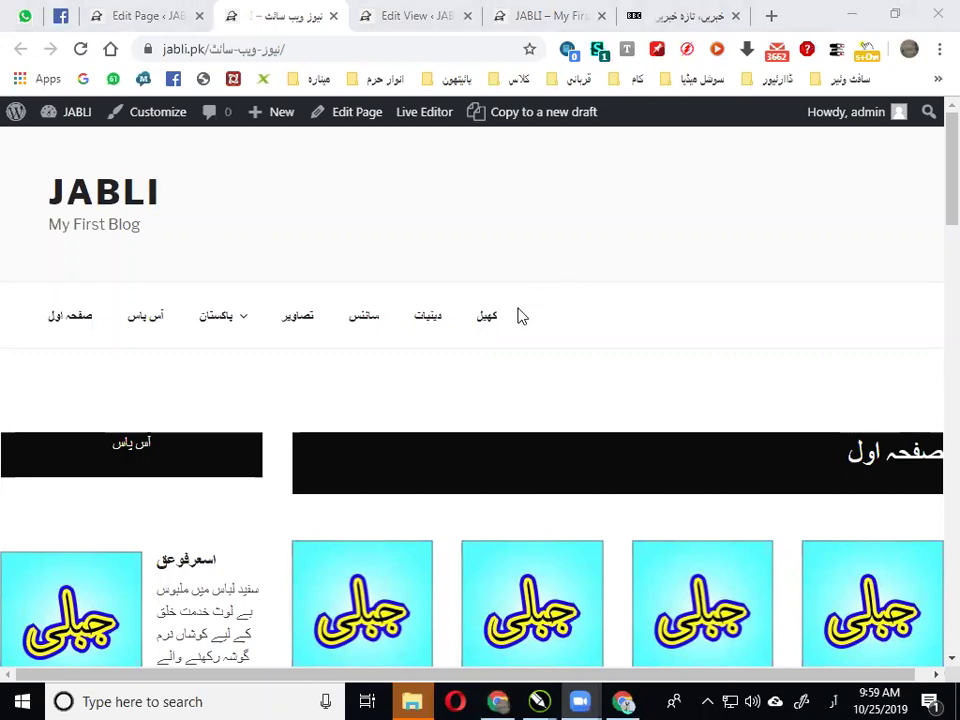
{"action": "scroll", "coordinate": [519, 315], "scroll_direction": "down", "scroll_amount": 5}
{"action": "scroll", "coordinate": [516, 315], "scroll_direction": "up", "scroll_amount": 10}
{"action": "scroll", "coordinate": [516, 315], "scroll_direction": "down", "scroll_amount": 10}
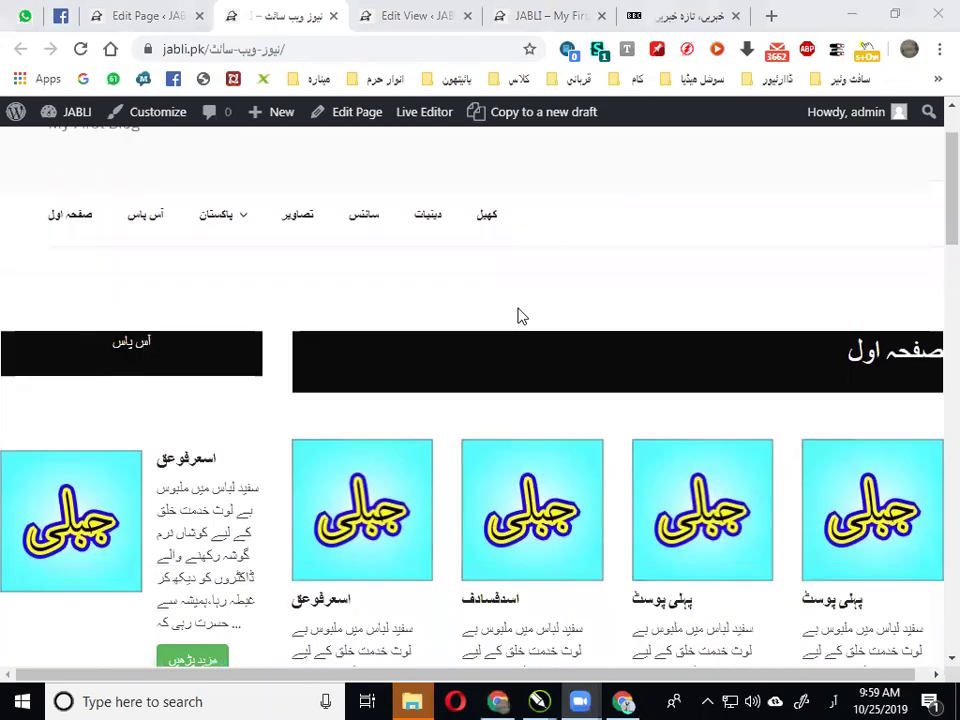
{"action": "left_click", "coordinate": [665, 16]}
In a new tab, open MediaFire from the سوشل میڈیا bookmarks' Storage folder
{"action": "left_click", "coordinate": [771, 16]}
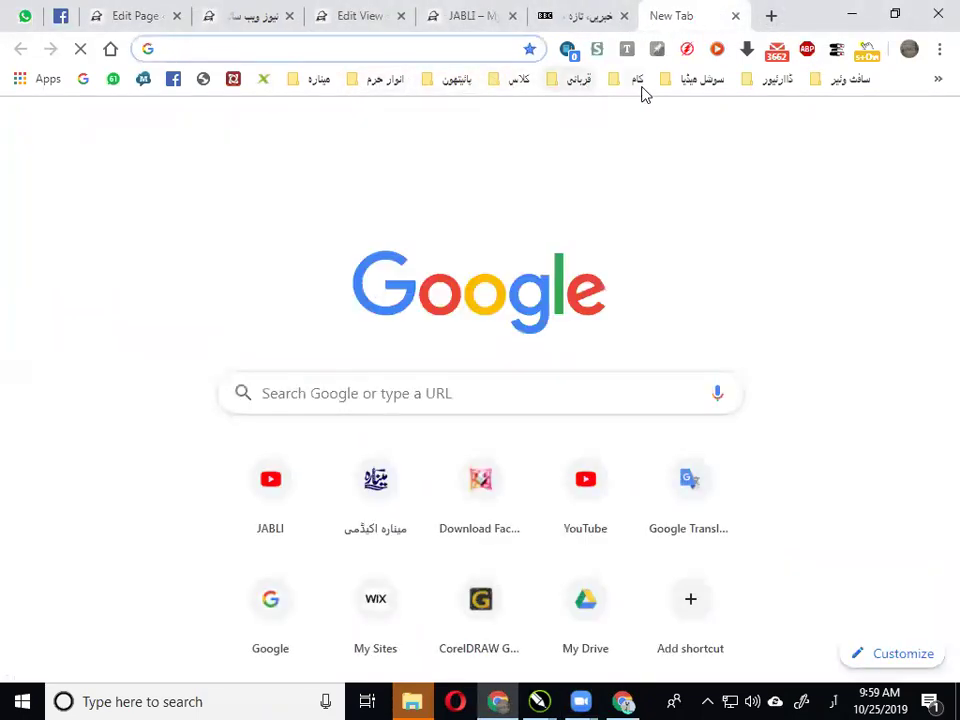
{"action": "left_click", "coordinate": [695, 80]}
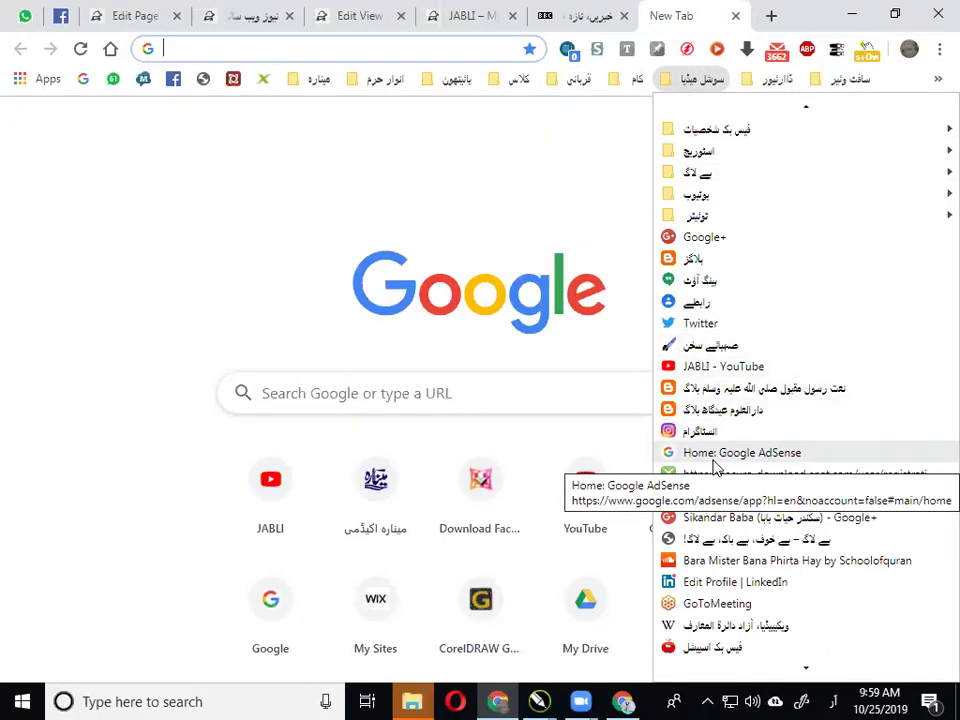
{"action": "mouse_move", "coordinate": [724, 152]}
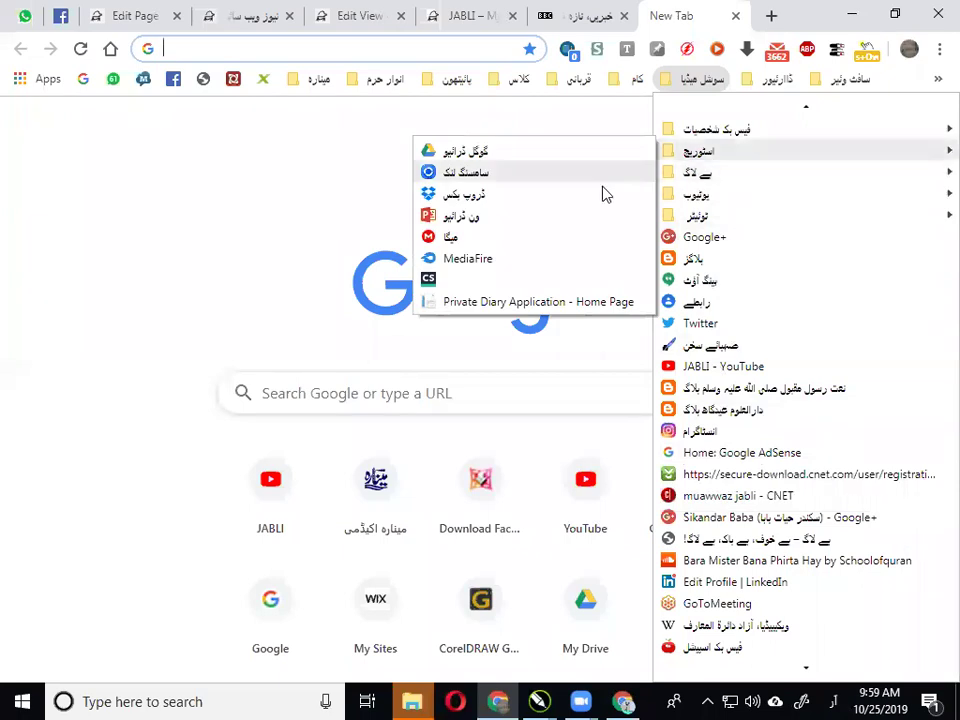
{"action": "left_click", "coordinate": [510, 262]}
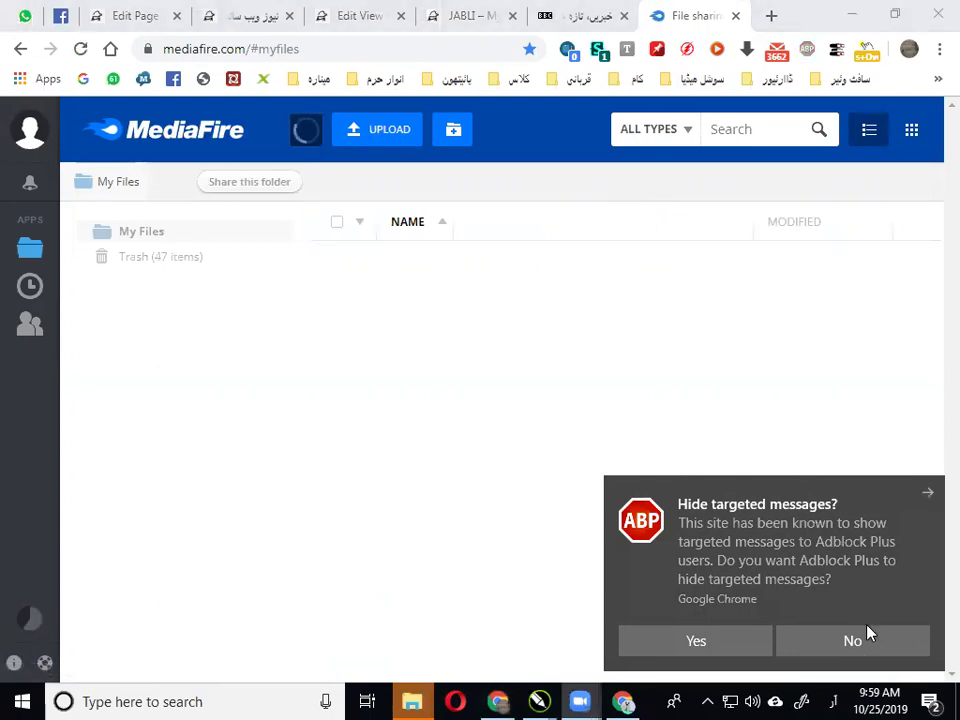
Dismiss the Adblock Plus notice and the empty modal to reveal the My Files list
{"action": "left_click", "coordinate": [928, 493]}
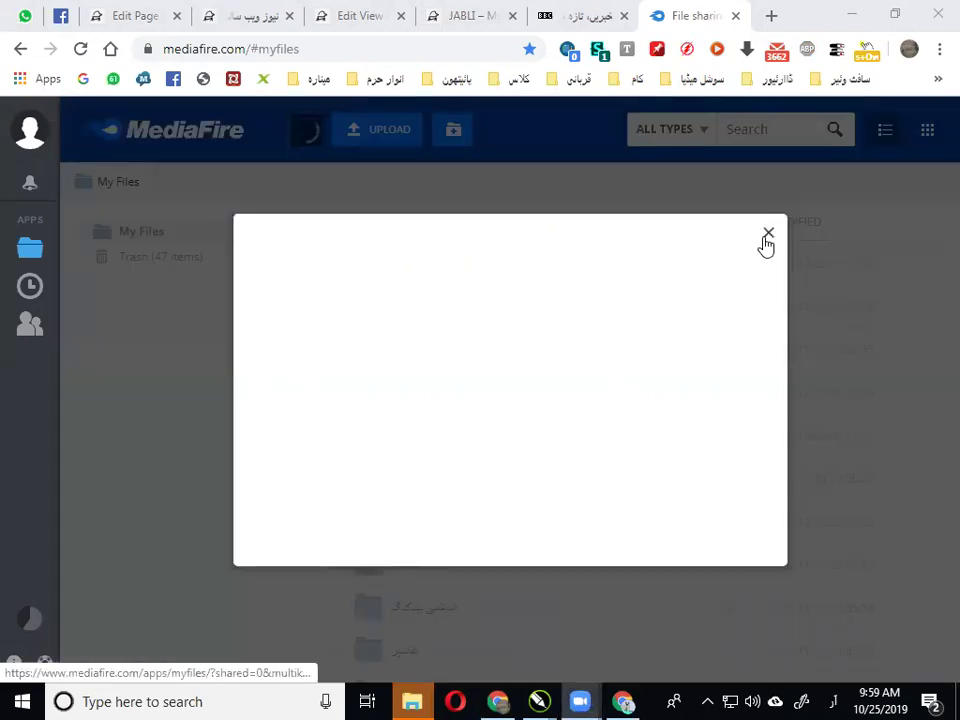
{"action": "left_click", "coordinate": [767, 236]}
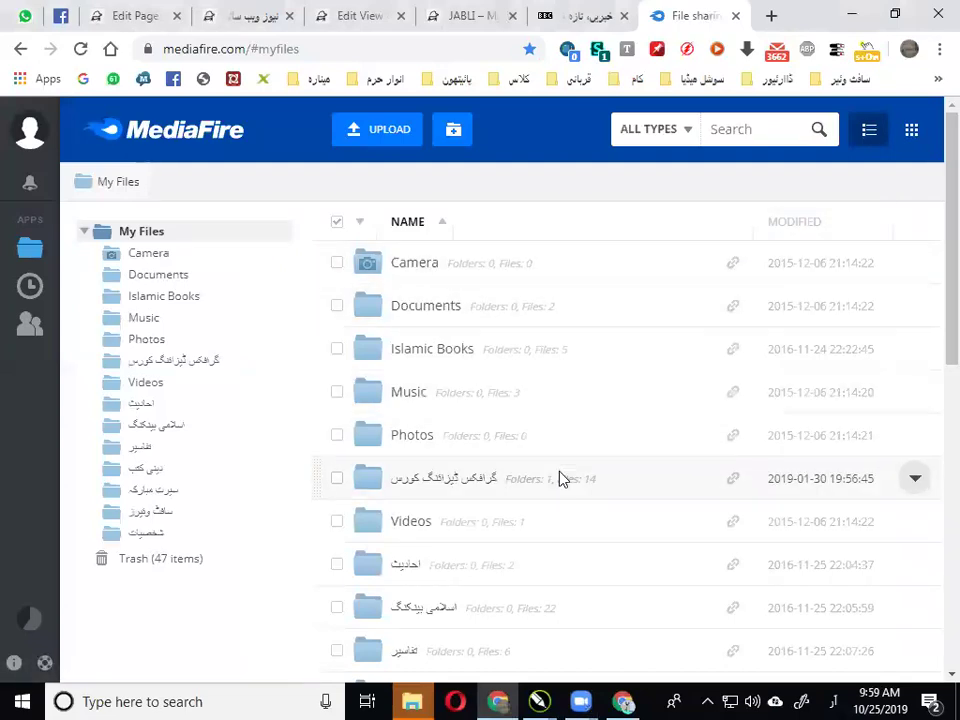
{"action": "scroll", "coordinate": [561, 480], "scroll_direction": "down", "scroll_amount": 4}
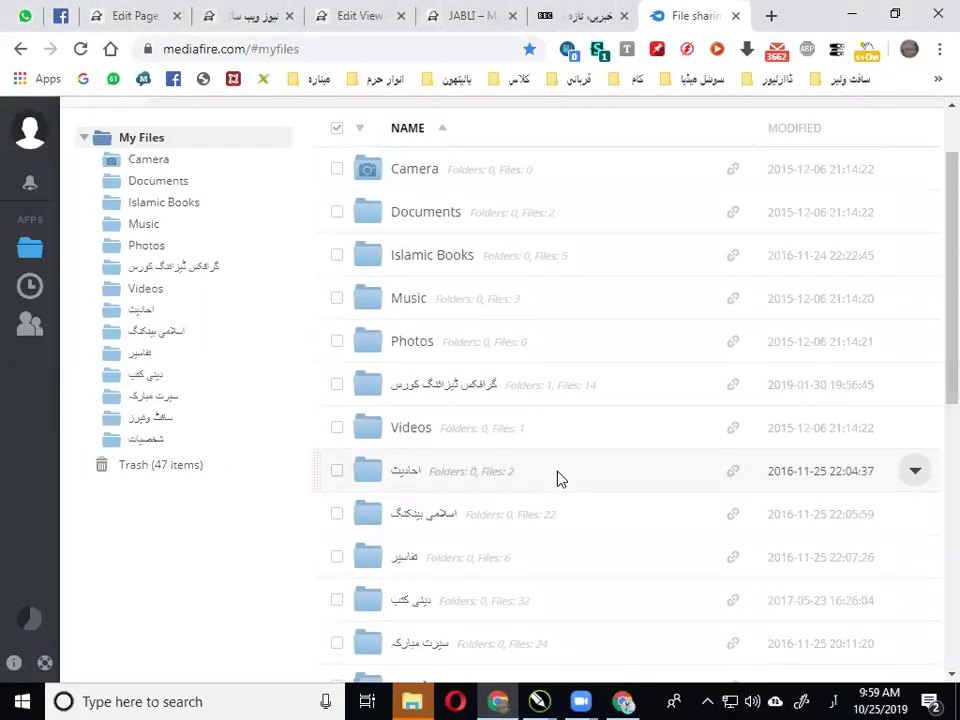
{"action": "mouse_move", "coordinate": [412, 701]}
{"action": "left_click", "coordinate": [463, 597]}
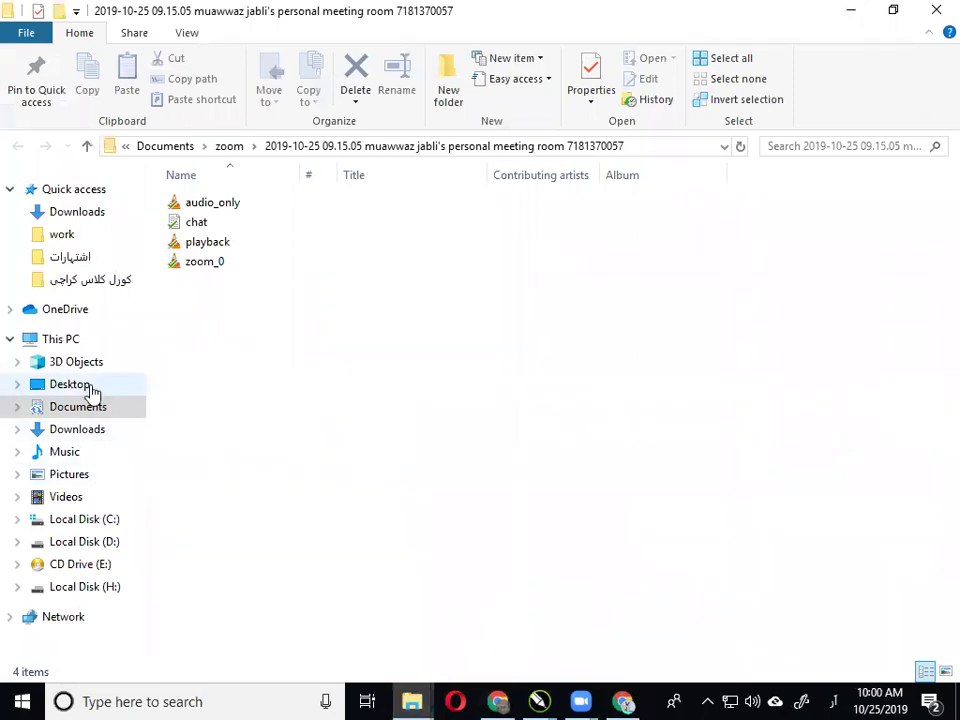
{"action": "left_click", "coordinate": [91, 410]}
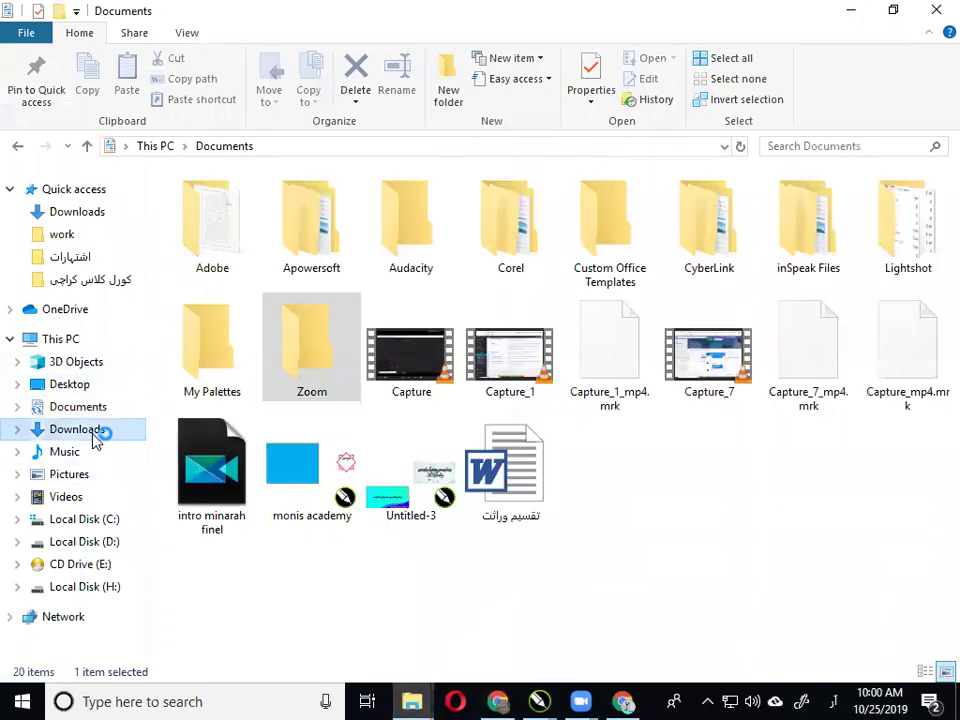
{"action": "left_click", "coordinate": [92, 432]}
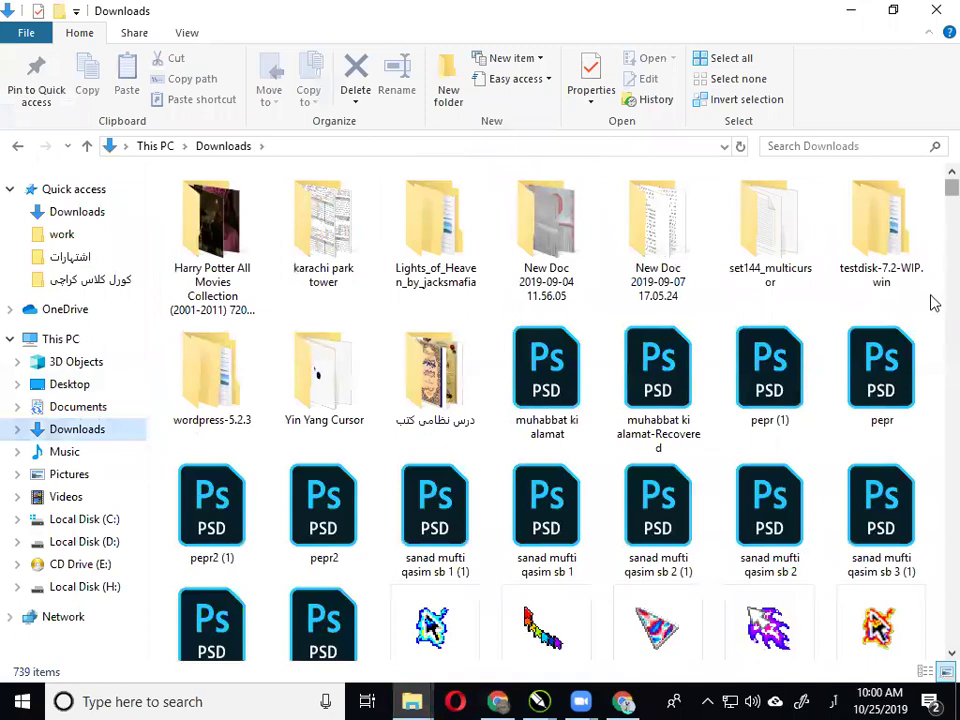
{"action": "scroll", "coordinate": [933, 303], "scroll_direction": "down", "scroll_amount": 10}
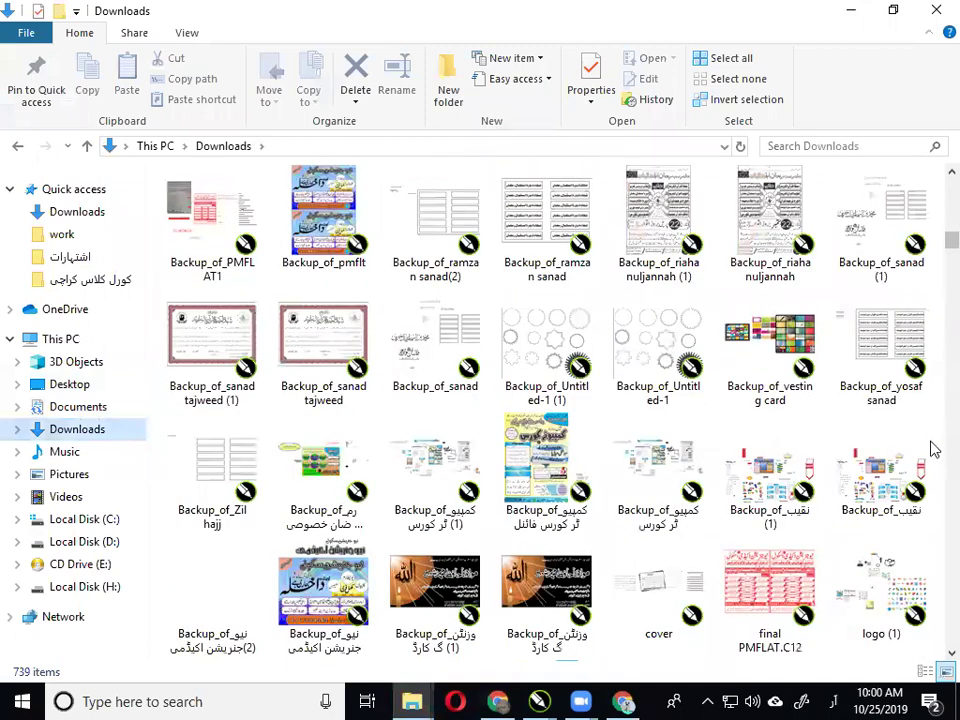
{"action": "scroll", "coordinate": [933, 455], "scroll_direction": "down", "scroll_amount": 15}
{"action": "scroll", "coordinate": [726, 424], "scroll_direction": "up", "scroll_amount": 3}
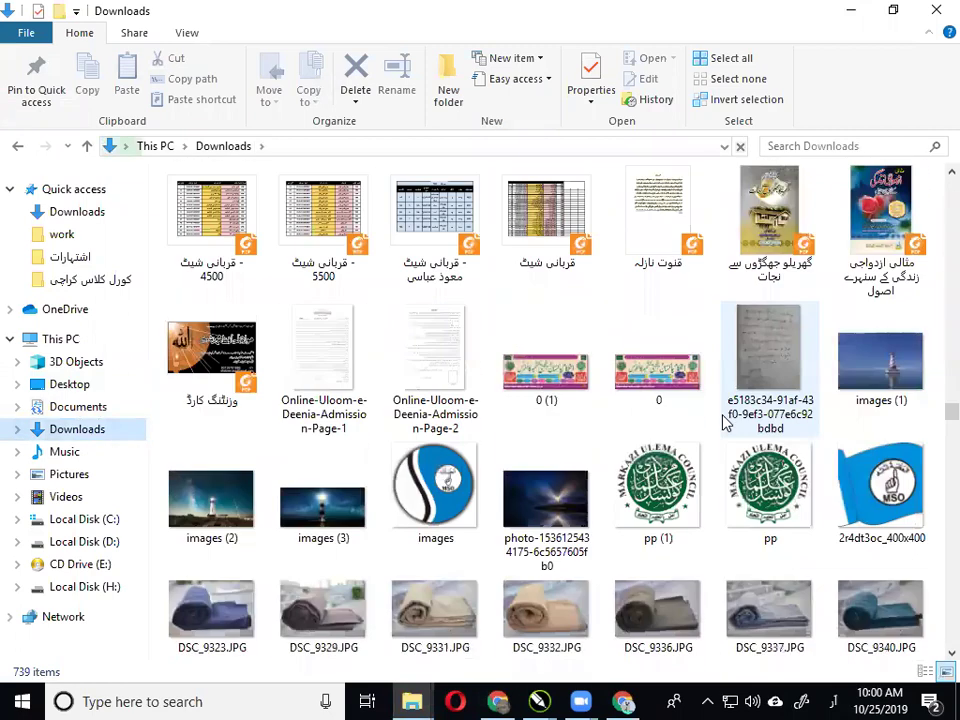
{"action": "scroll", "coordinate": [680, 448], "scroll_direction": "up", "scroll_amount": 6}
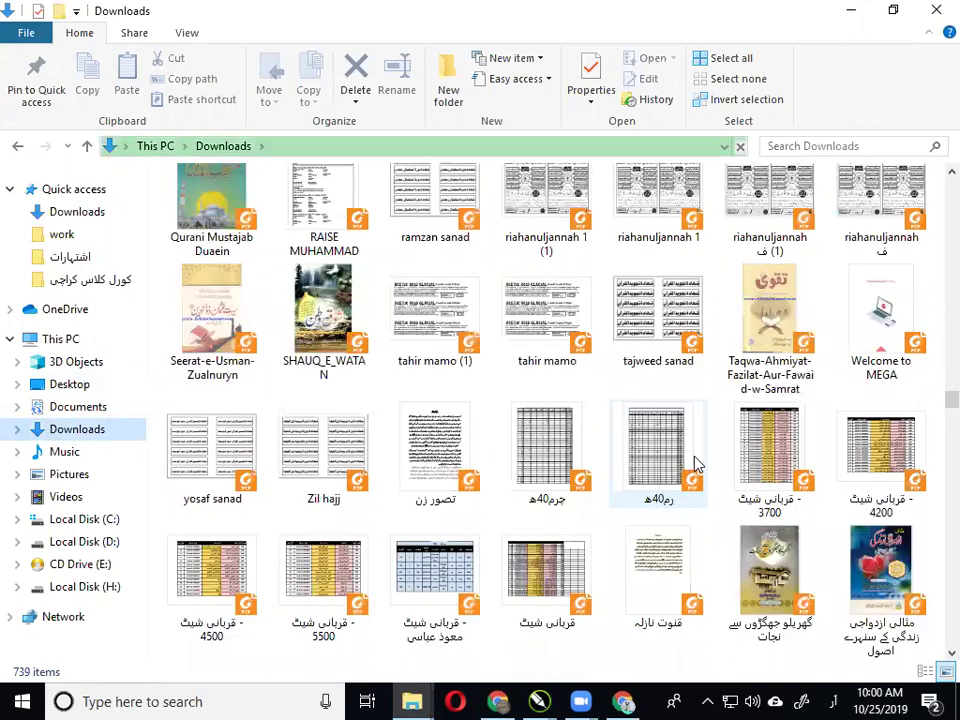
{"action": "scroll", "coordinate": [260, 372], "scroll_direction": "up", "scroll_amount": 3}
{"action": "left_click_drag", "start_coordinate": [208, 365], "coordinate": [150, 311]}
{"action": "left_click", "coordinate": [150, 311]}
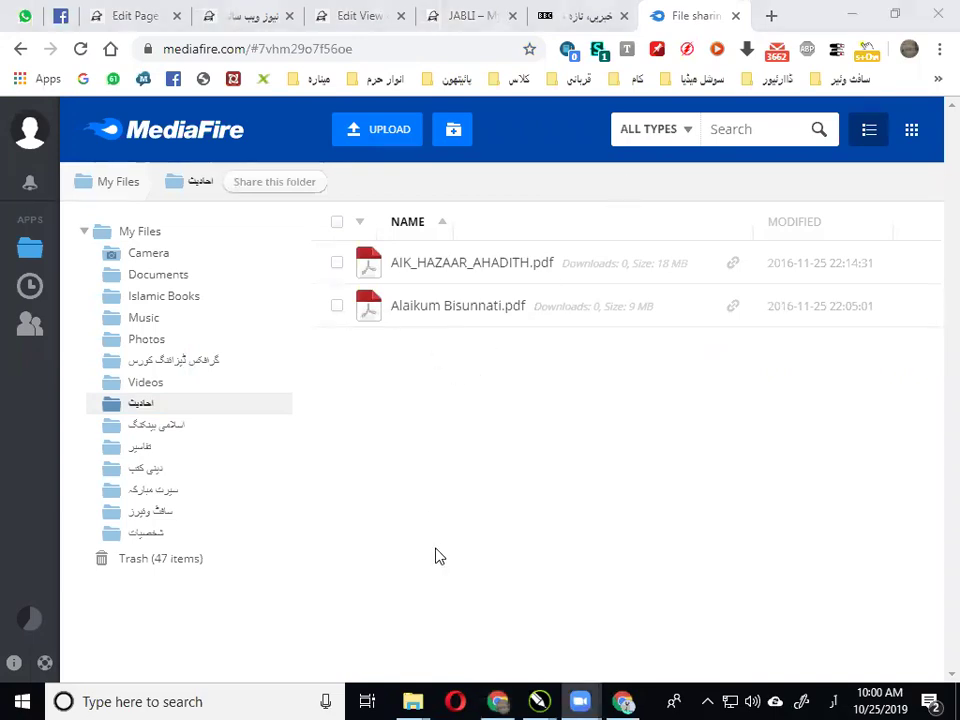
{"action": "mouse_move", "coordinate": [412, 701]}
{"action": "left_click", "coordinate": [487, 617]}
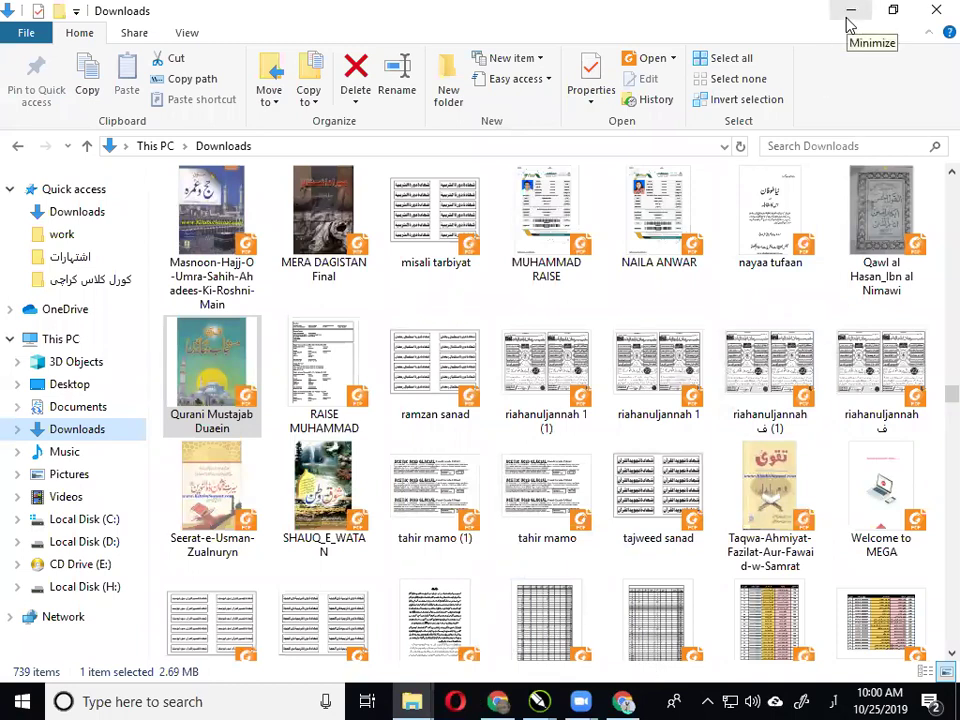
{"action": "key", "text": "alt+Tab"}
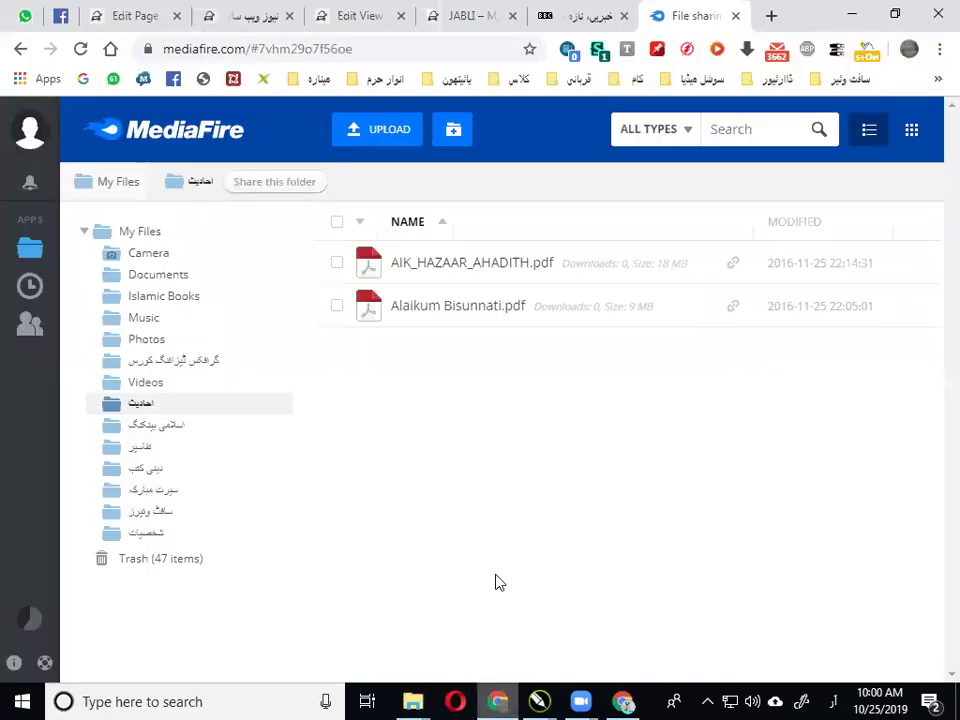
Return to the My Files root and switch it to grid view
{"action": "left_click", "coordinate": [139, 246]}
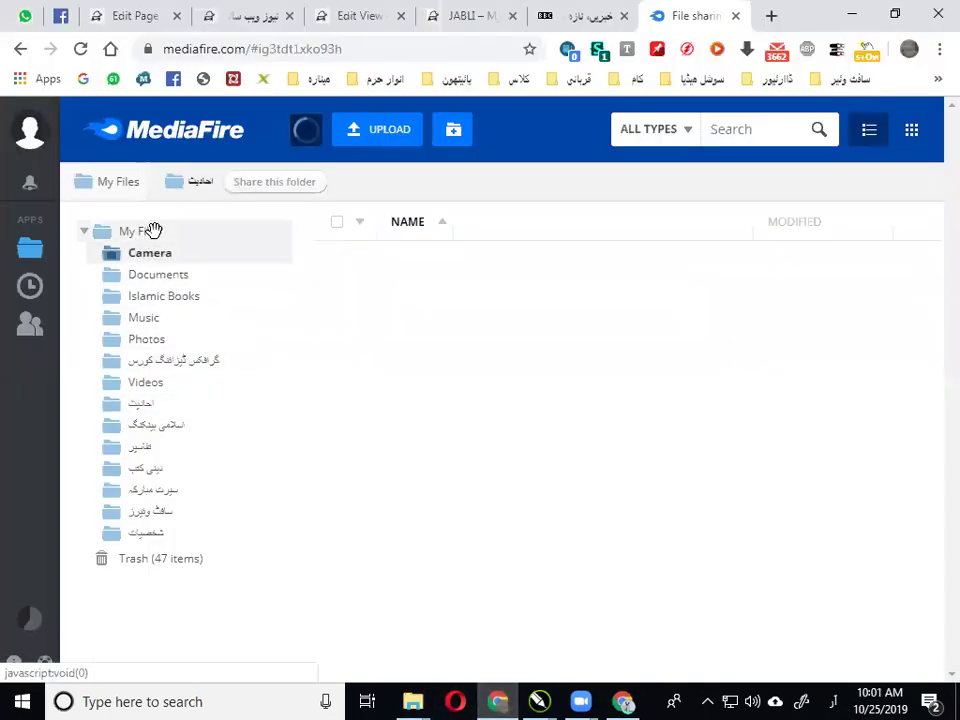
{"action": "left_click", "coordinate": [152, 231]}
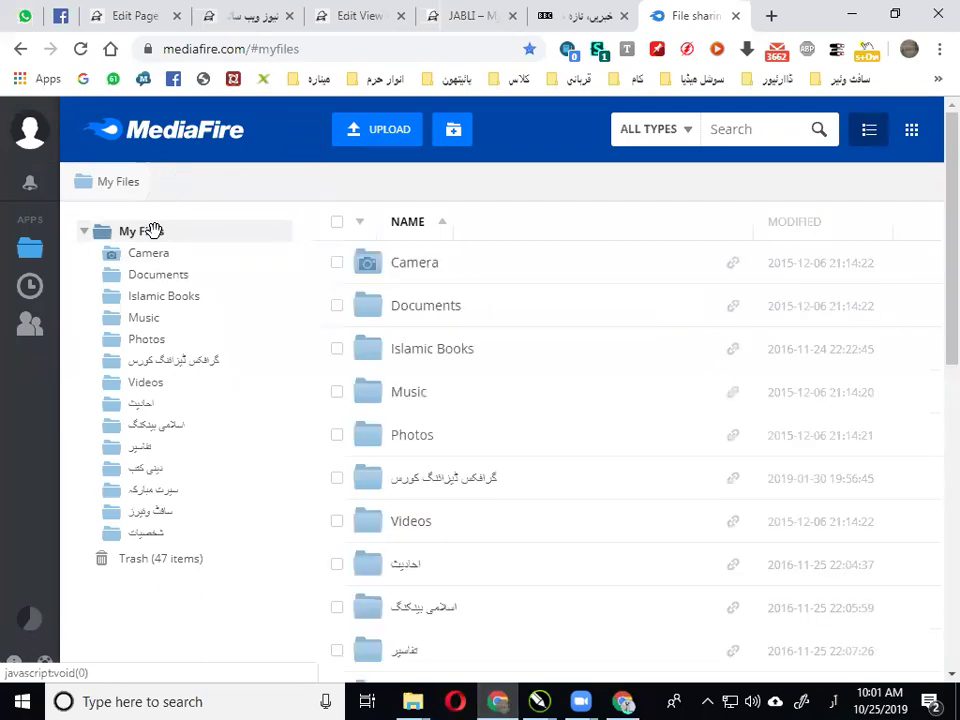
{"action": "scroll", "coordinate": [460, 370], "scroll_direction": "down", "scroll_amount": 7}
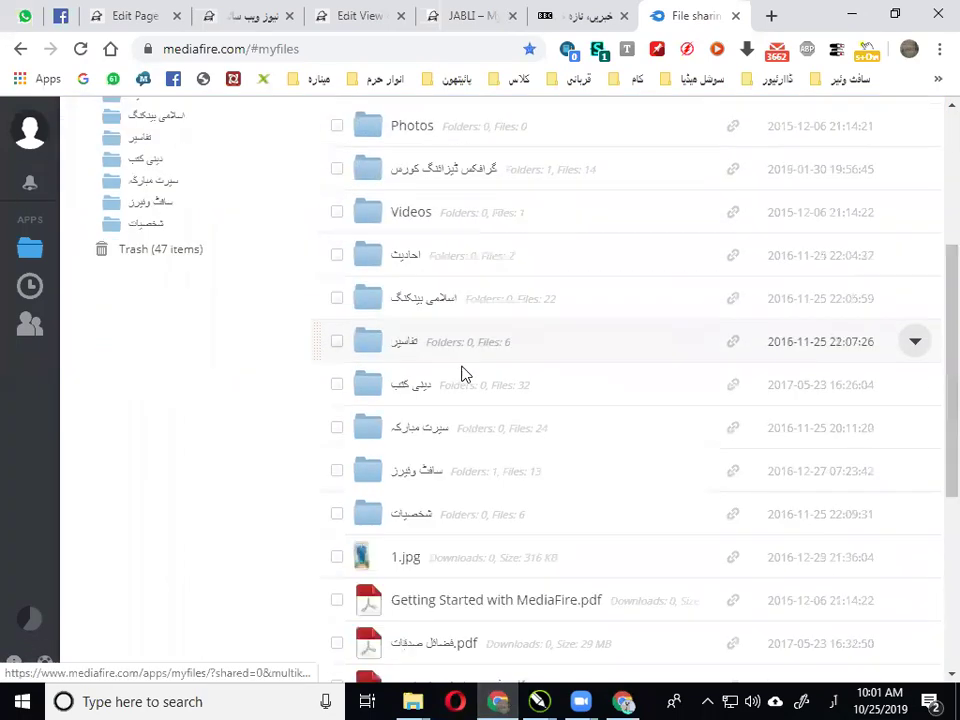
{"action": "scroll", "coordinate": [452, 399], "scroll_direction": "up", "scroll_amount": 7}
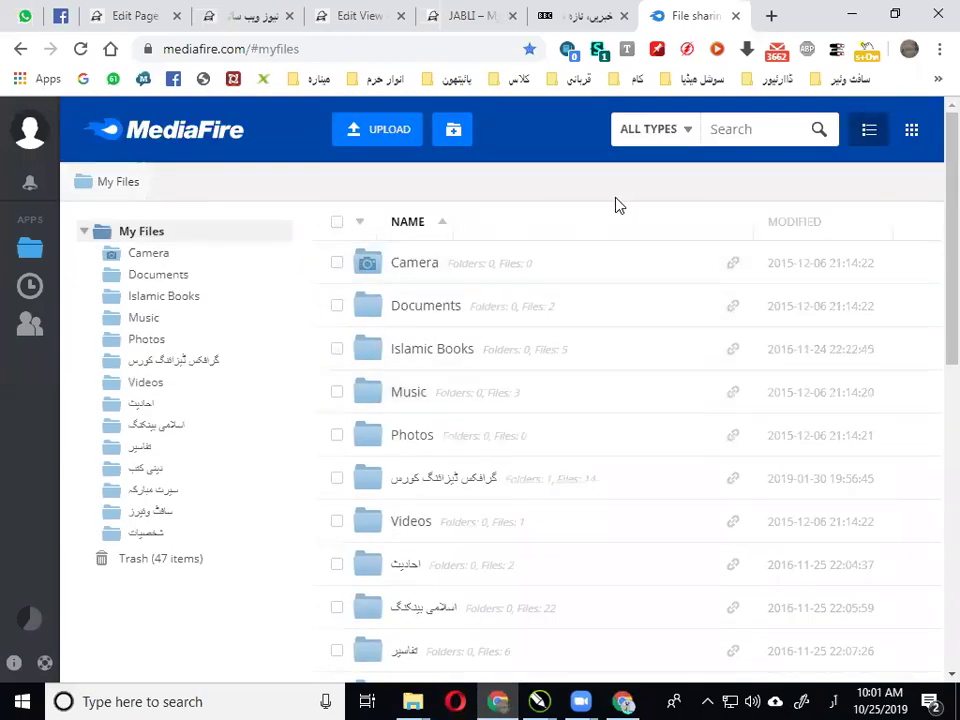
{"action": "left_click", "coordinate": [911, 131]}
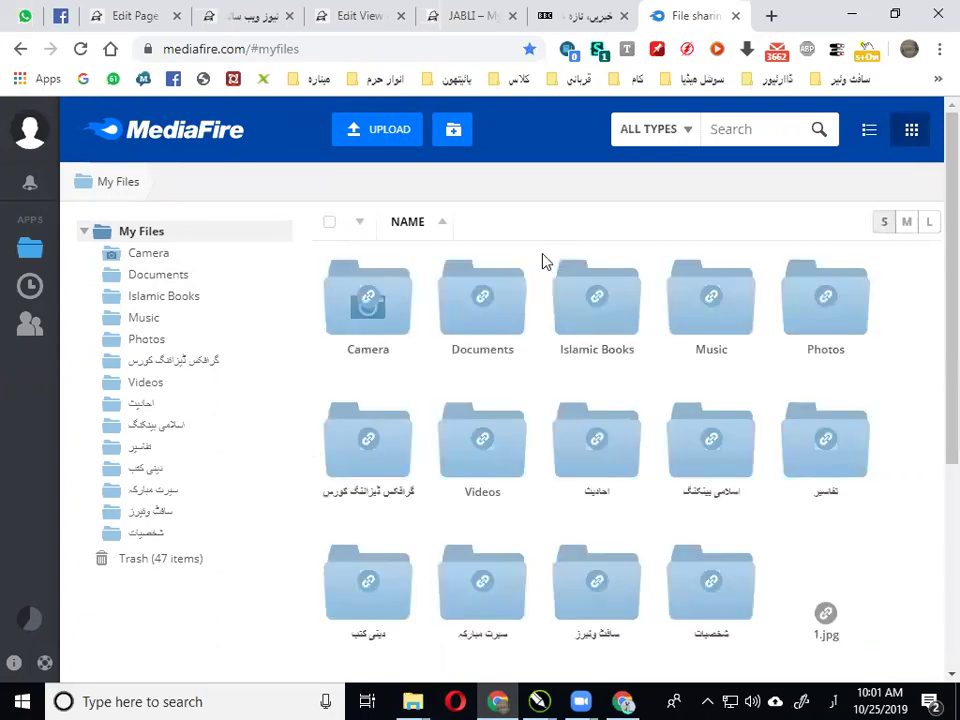
Add a sub folder named کتابیں at the My Files root via Create Sub Folder
{"action": "left_click", "coordinate": [457, 132]}
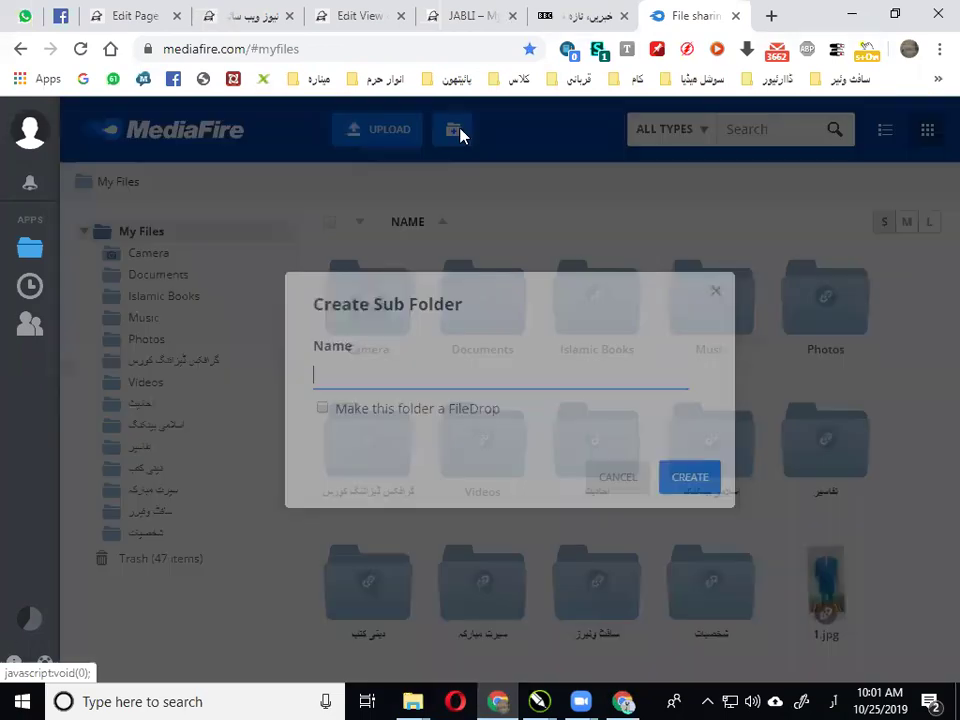
{"action": "left_click", "coordinate": [398, 375]}
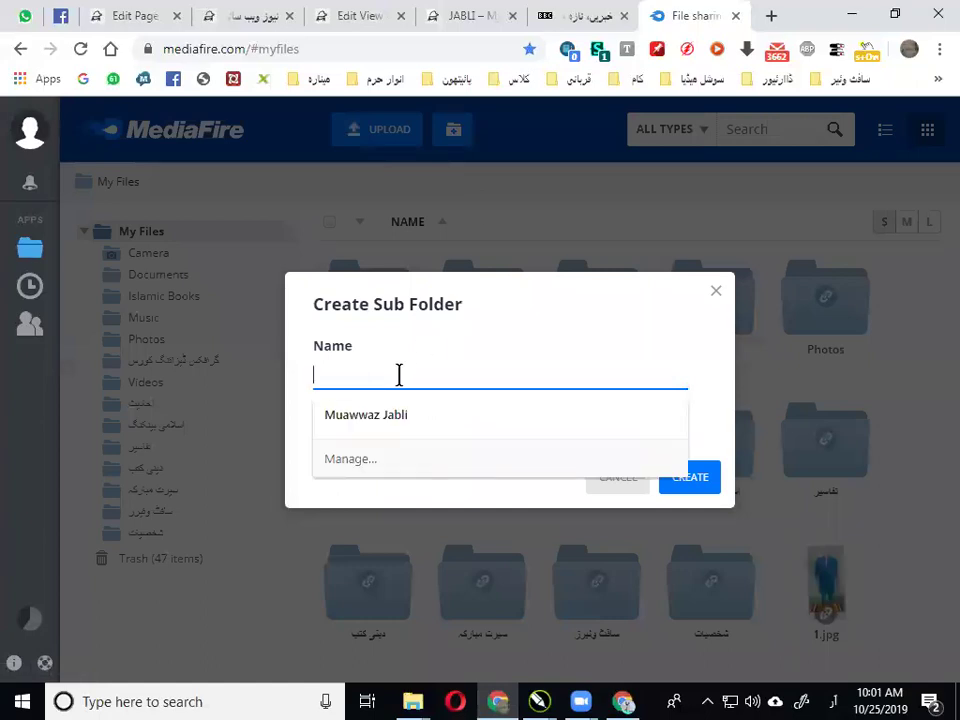
{"action": "type", "text": "ک"}
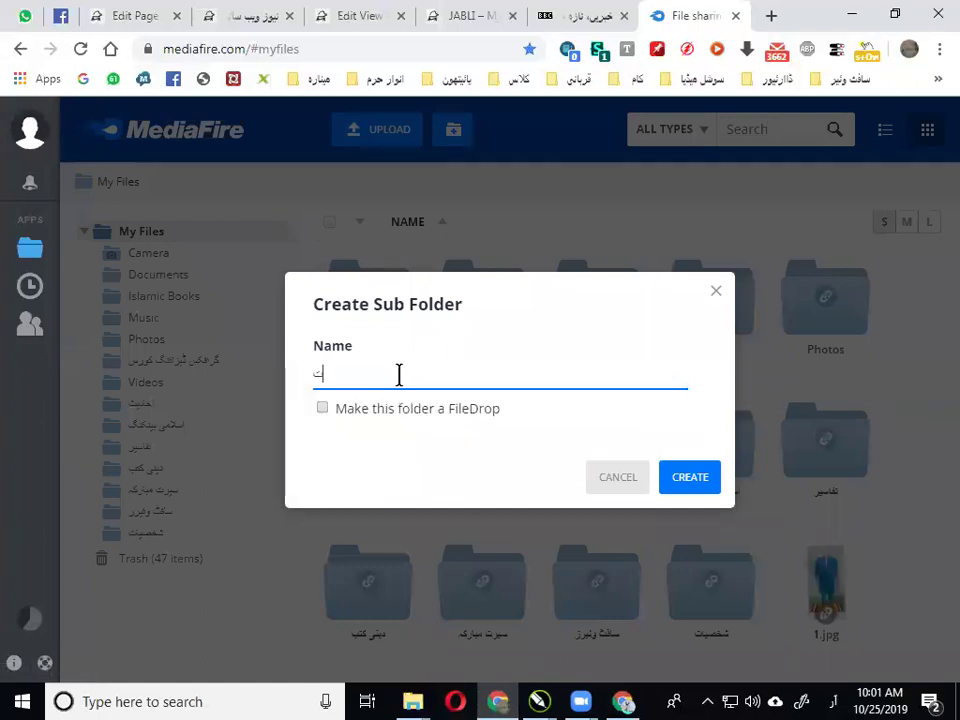
{"action": "key", "text": "BackSpace"}
{"action": "left_click", "coordinate": [678, 487]}
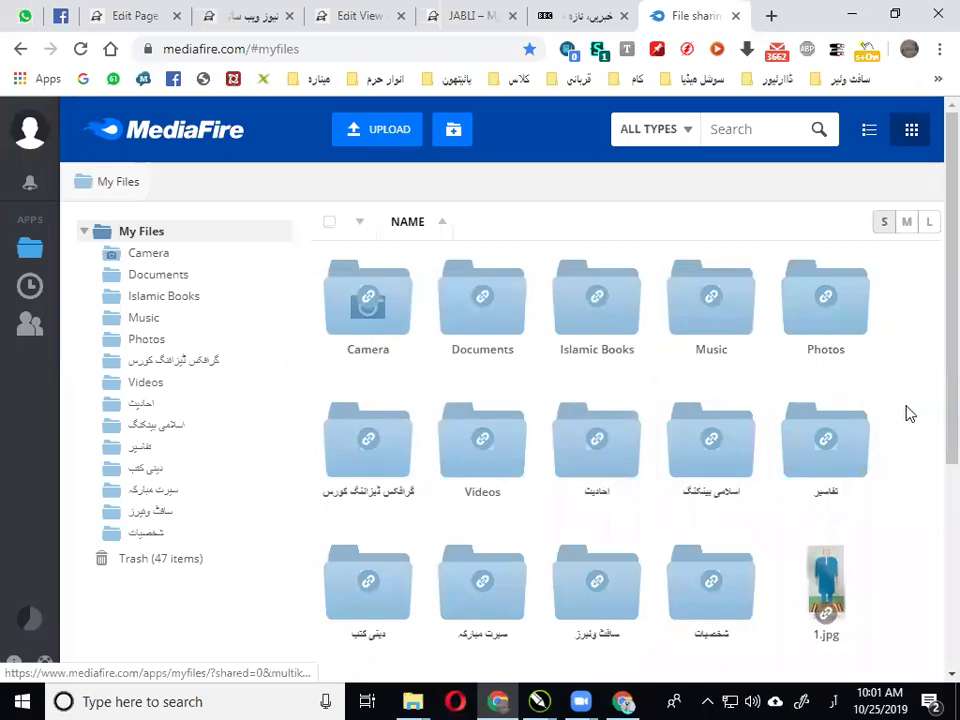
{"action": "scroll", "coordinate": [872, 412], "scroll_direction": "down", "scroll_amount": 2}
{"action": "scroll", "coordinate": [372, 215], "scroll_direction": "up", "scroll_amount": 1}
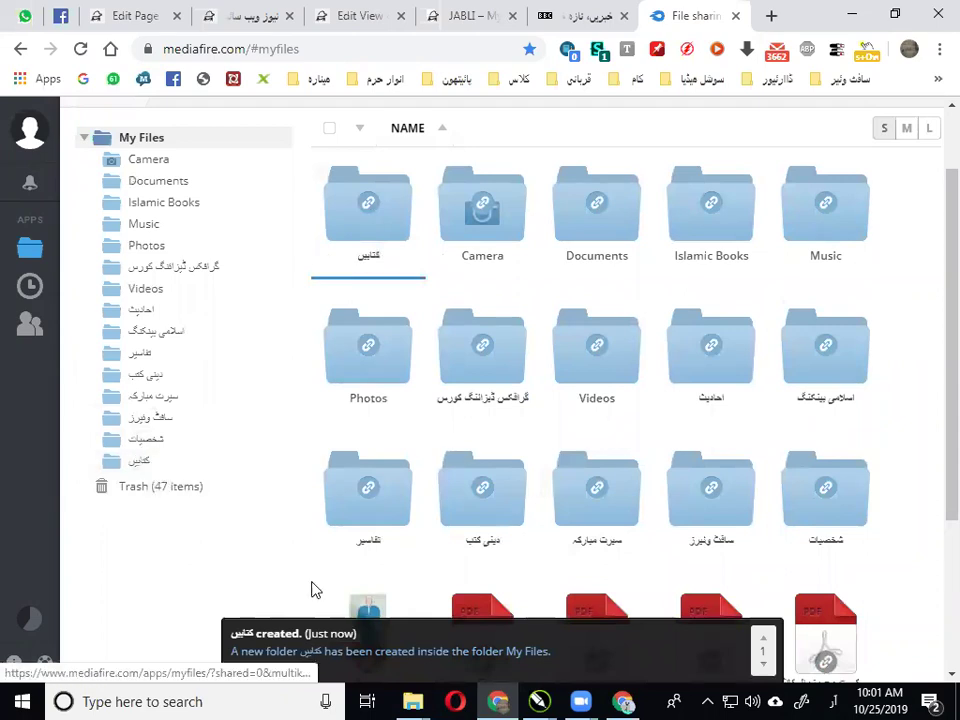
Select six PDFs in Downloads: KHUTBAAT-E-FAQEER-VOL-19, Mansoba August/July/June 2019, Masnoon-Hajj, MERA DAGISTAN Final
{"action": "mouse_move", "coordinate": [413, 701]}
{"action": "left_click", "coordinate": [482, 621]}
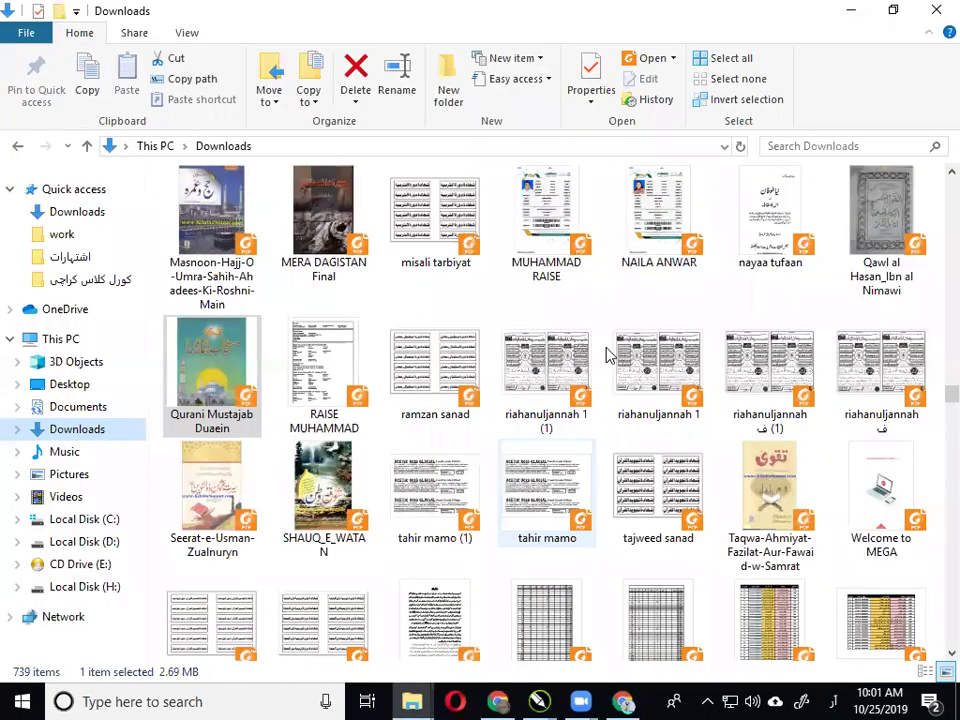
{"action": "scroll", "coordinate": [610, 355], "scroll_direction": "up", "scroll_amount": 2}
{"action": "scroll", "coordinate": [610, 355], "scroll_direction": "down", "scroll_amount": 2}
{"action": "scroll", "coordinate": [615, 340], "scroll_direction": "up", "scroll_amount": 2}
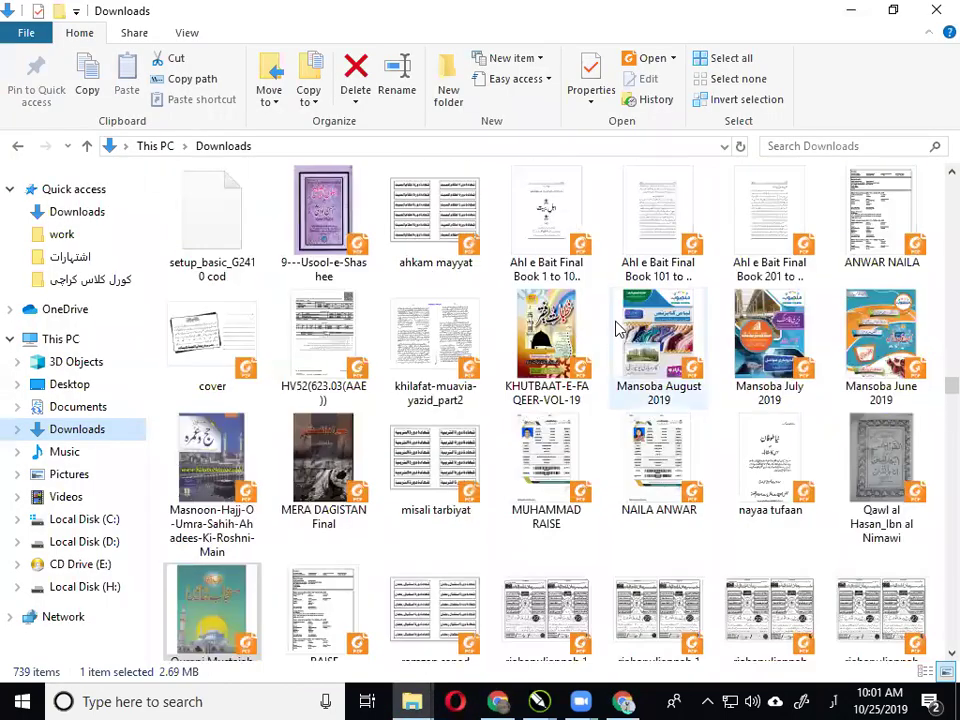
{"action": "left_click", "coordinate": [563, 330]}
{"action": "left_click", "coordinate": [658, 335], "text": "ctrl"}
{"action": "left_click", "coordinate": [769, 335], "text": "ctrl"}
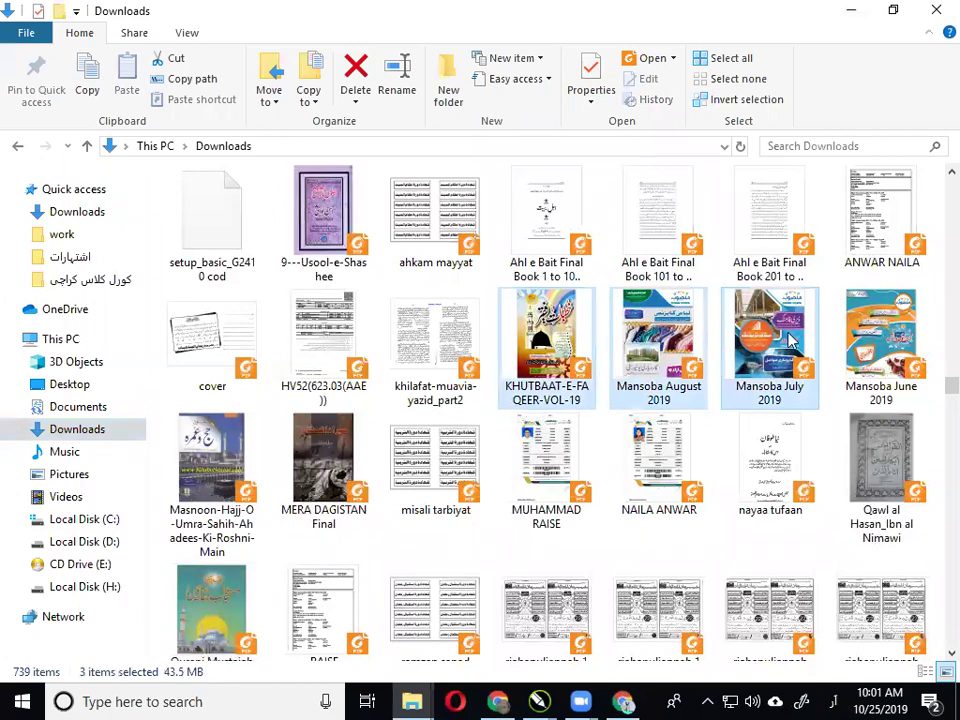
{"action": "left_click", "coordinate": [868, 340], "text": "ctrl"}
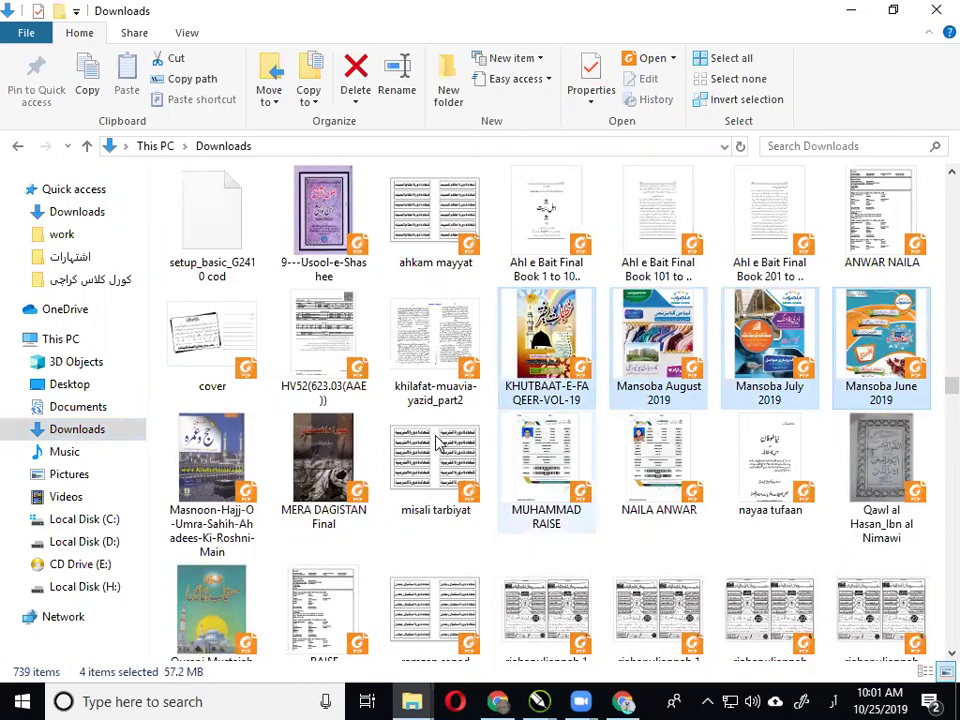
{"action": "left_click", "coordinate": [211, 458], "text": "ctrl"}
{"action": "left_click", "coordinate": [305, 455], "text": "ctrl"}
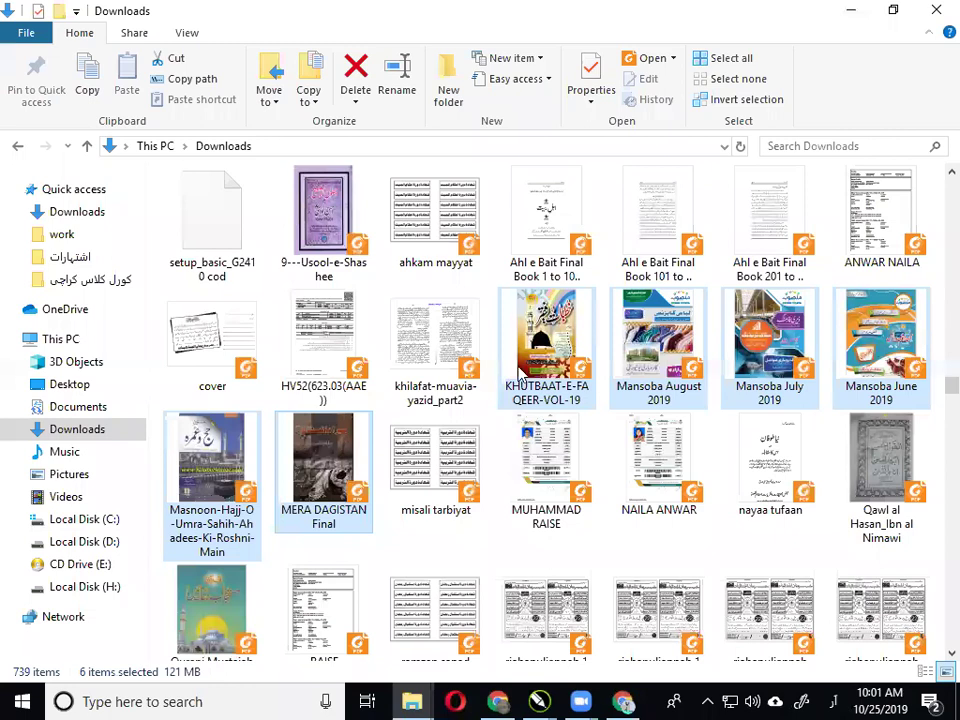
Open the empty کتابیں folder in MediaFire's folder tree
{"action": "left_click_drag", "start_coordinate": [522, 373], "coordinate": [140, 459]}
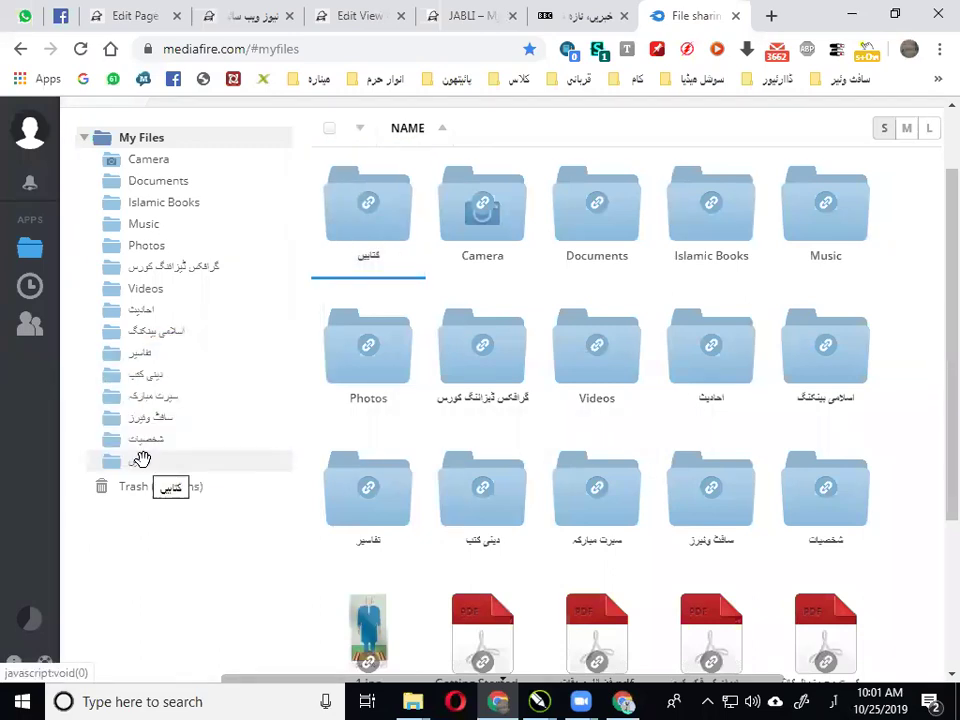
{"action": "left_click", "coordinate": [142, 459]}
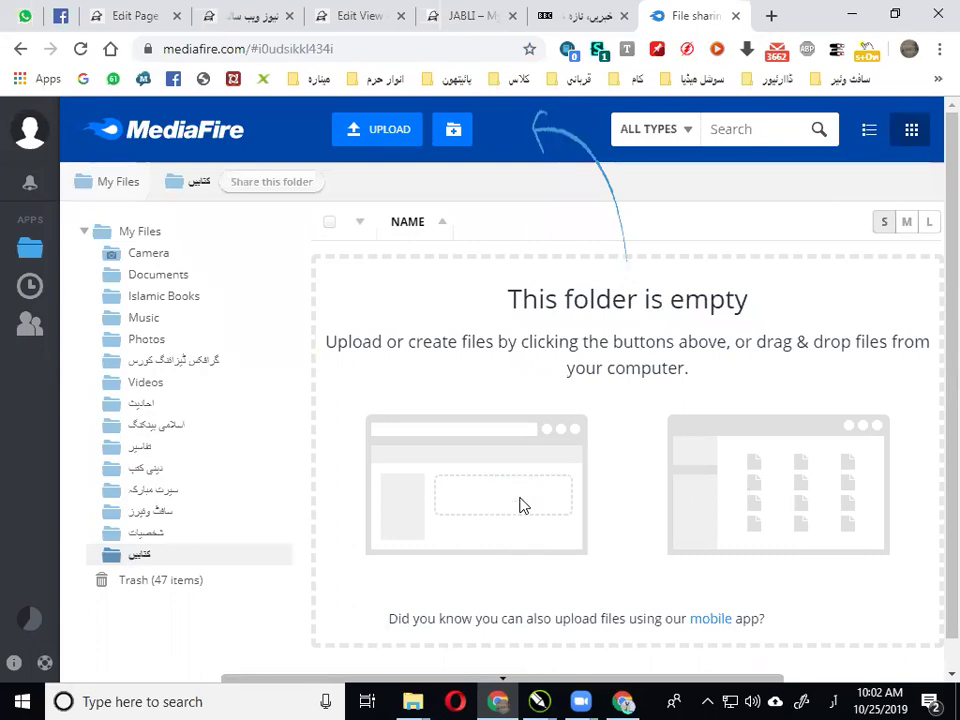
{"action": "scroll", "coordinate": [740, 495], "scroll_direction": "down", "scroll_amount": 1}
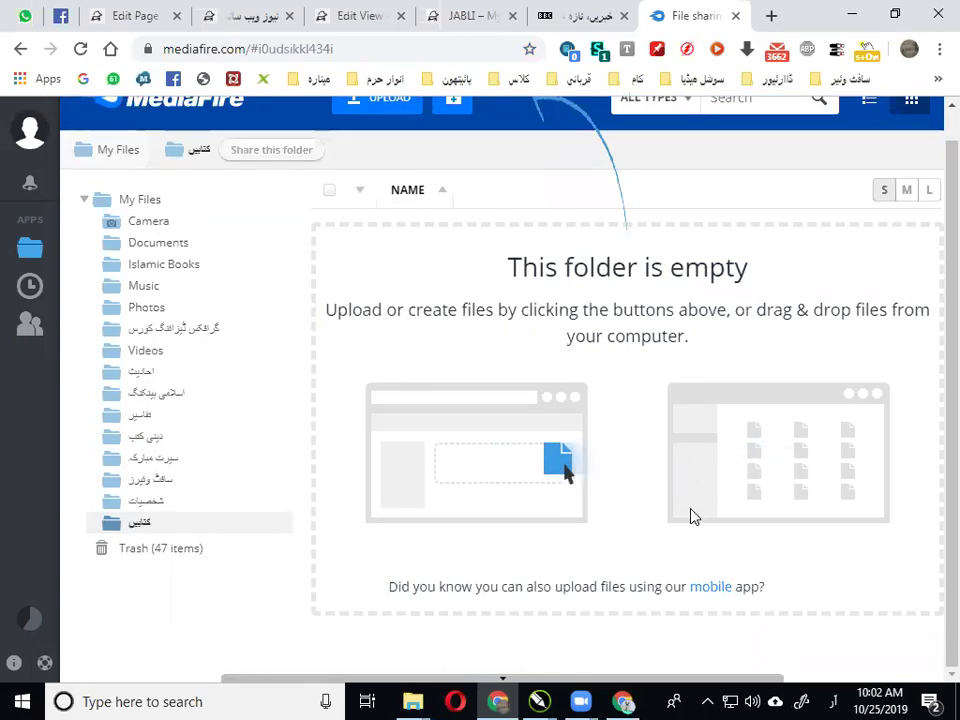
Drag the six selected PDFs from Downloads into MediaFire's کتابیں folder to upload them
{"action": "mouse_move", "coordinate": [410, 700]}
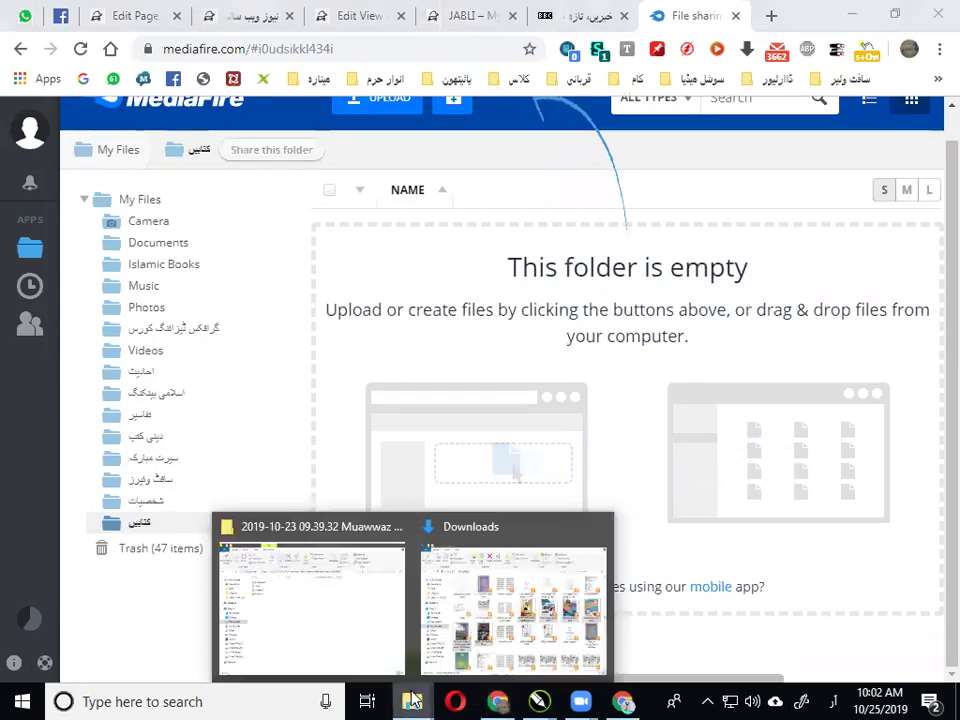
{"action": "left_click", "coordinate": [504, 594]}
{"action": "left_click_drag", "start_coordinate": [533, 326], "coordinate": [540, 560]}
{"action": "left_click_drag", "start_coordinate": [504, 700], "coordinate": [560, 420]}
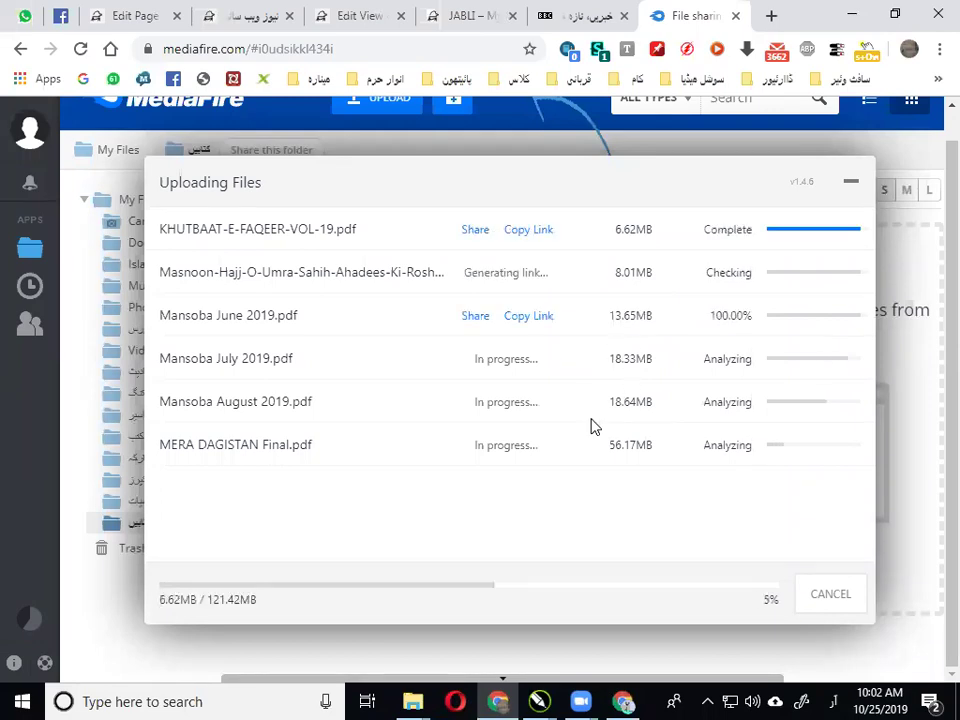
{"action": "scroll", "coordinate": [660, 455], "scroll_direction": "up", "scroll_amount": 1}
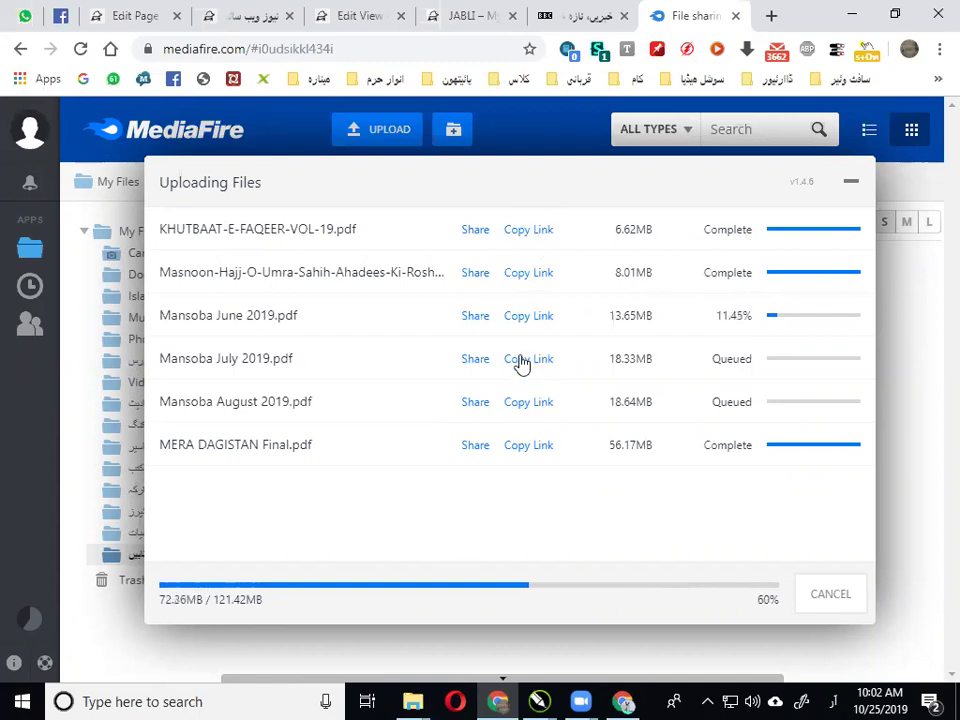
Copy the KHUTBAAT-E-FAQEER-VOL-19 share link, minimize the upload panel, and open the احادیث folder
{"action": "left_click", "coordinate": [530, 230]}
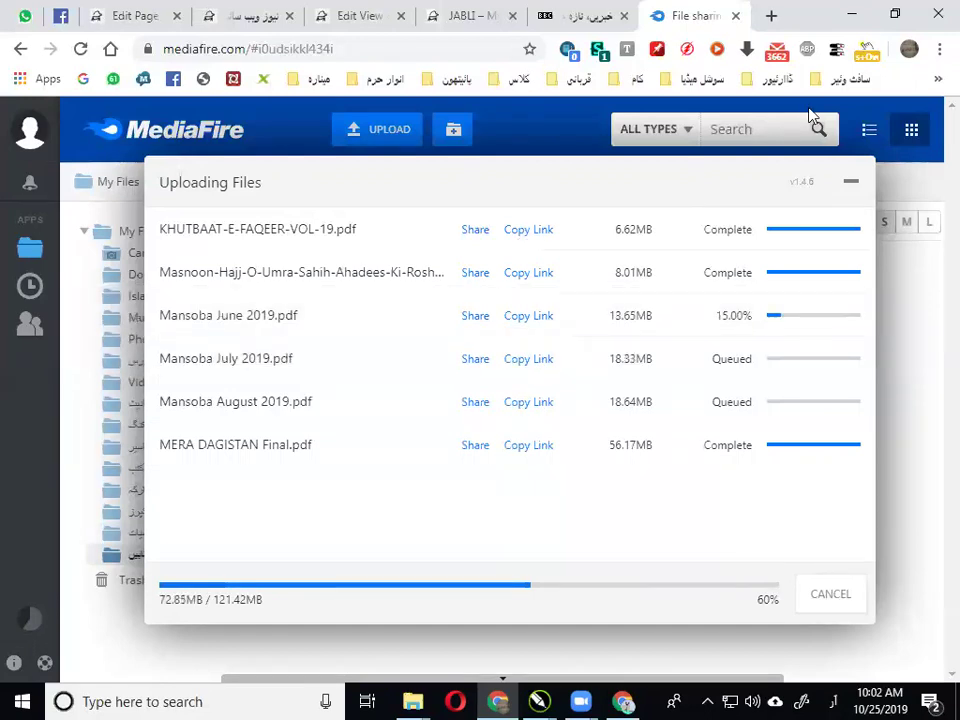
{"action": "left_click", "coordinate": [851, 182]}
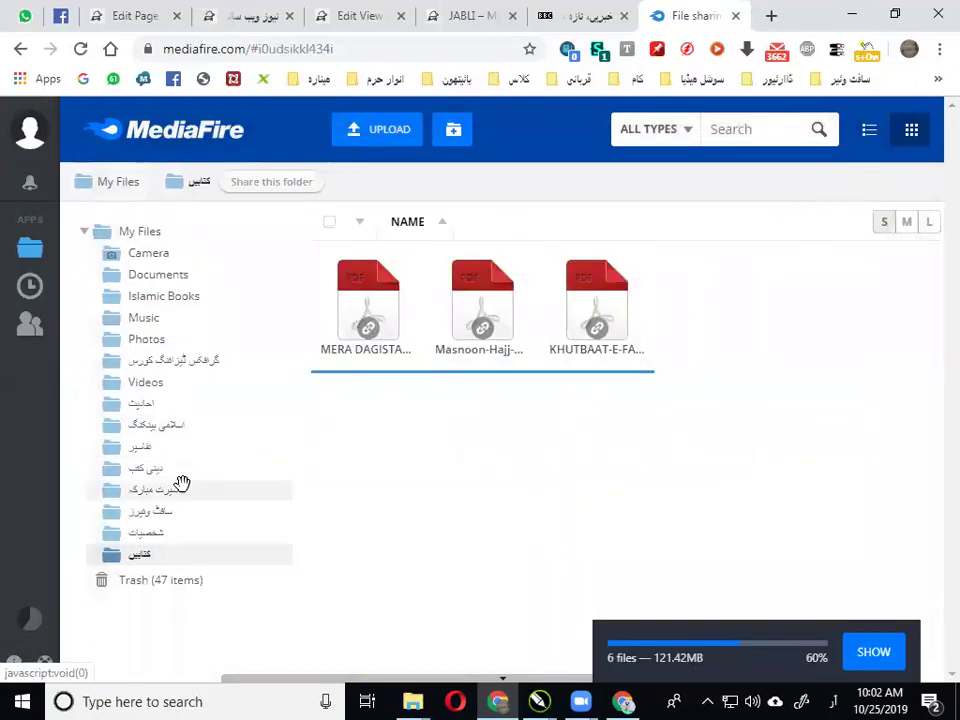
{"action": "left_click", "coordinate": [162, 421]}
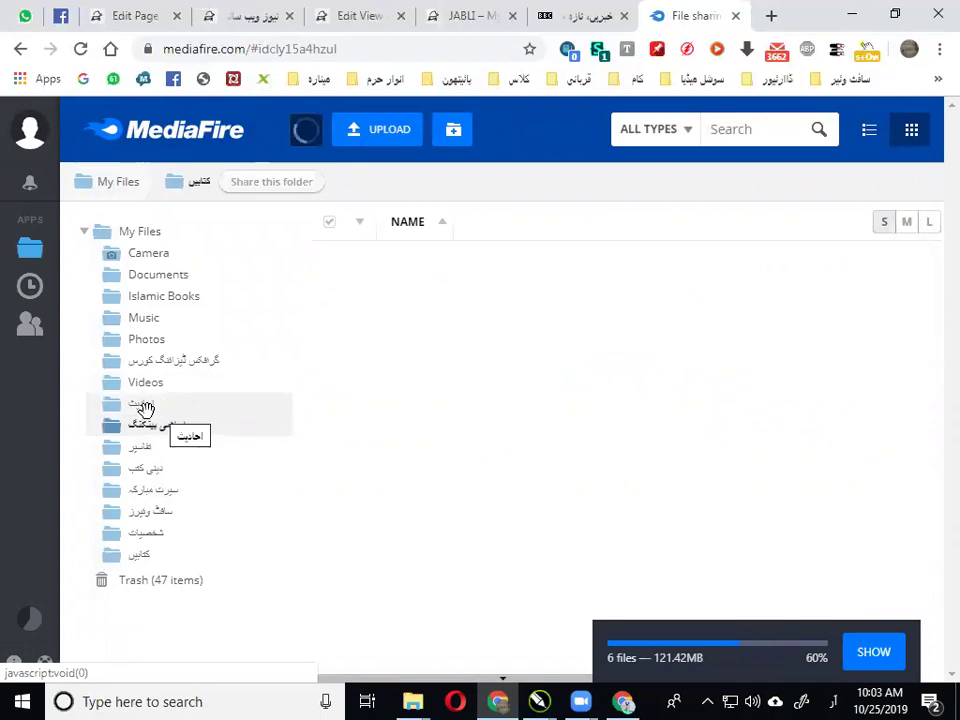
{"action": "left_click", "coordinate": [145, 407]}
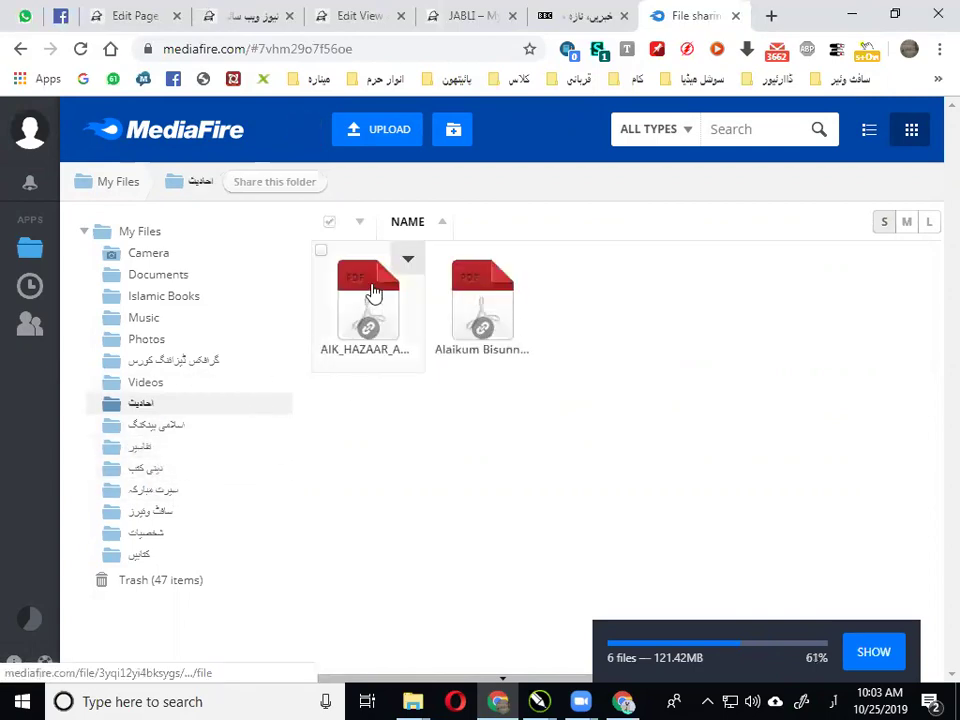
Copy the AIK_HAZAAR_AHADITH.pdf share link from its context menu
{"action": "right_click", "coordinate": [372, 290]}
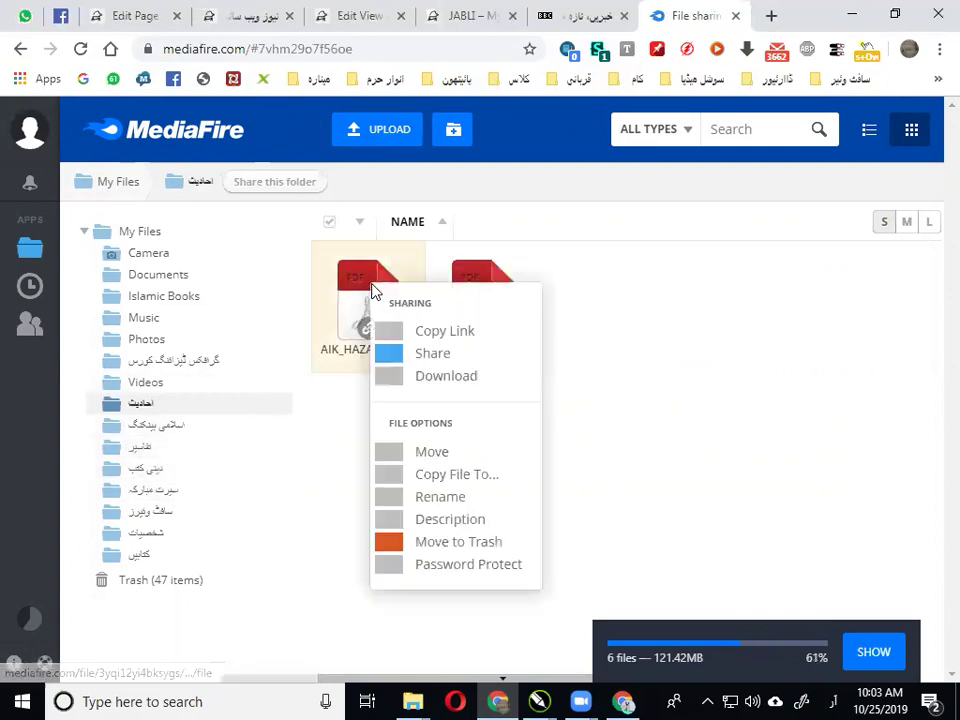
{"action": "left_click", "coordinate": [463, 337]}
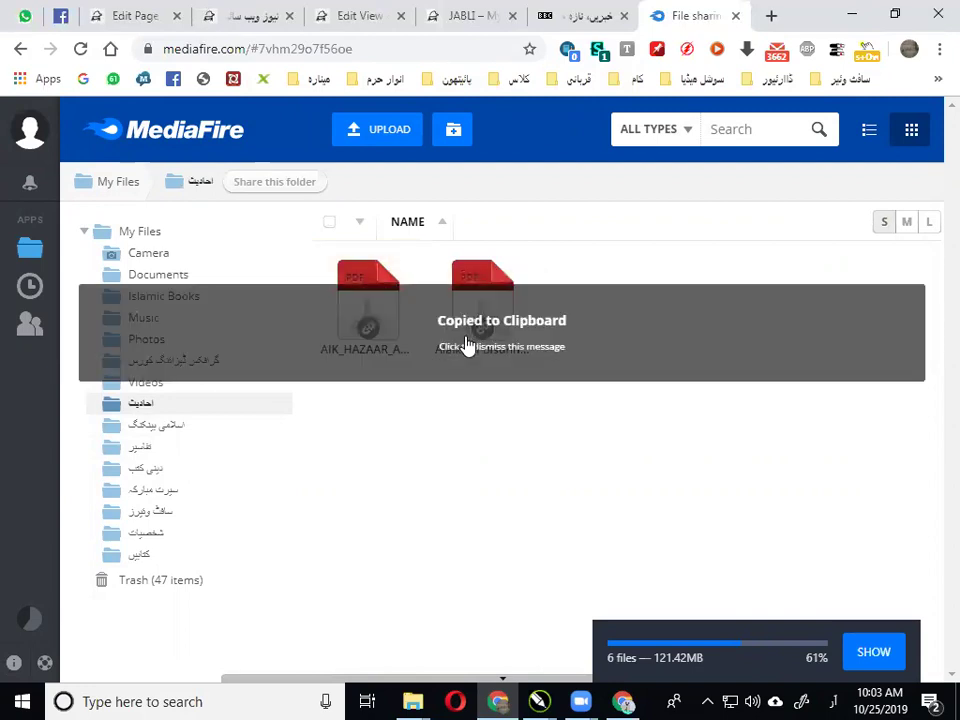
Insert a new 1-column third row on the نیوز ویب سائٹ page and bring up Add New Widget
{"action": "left_click", "coordinate": [98, 14]}
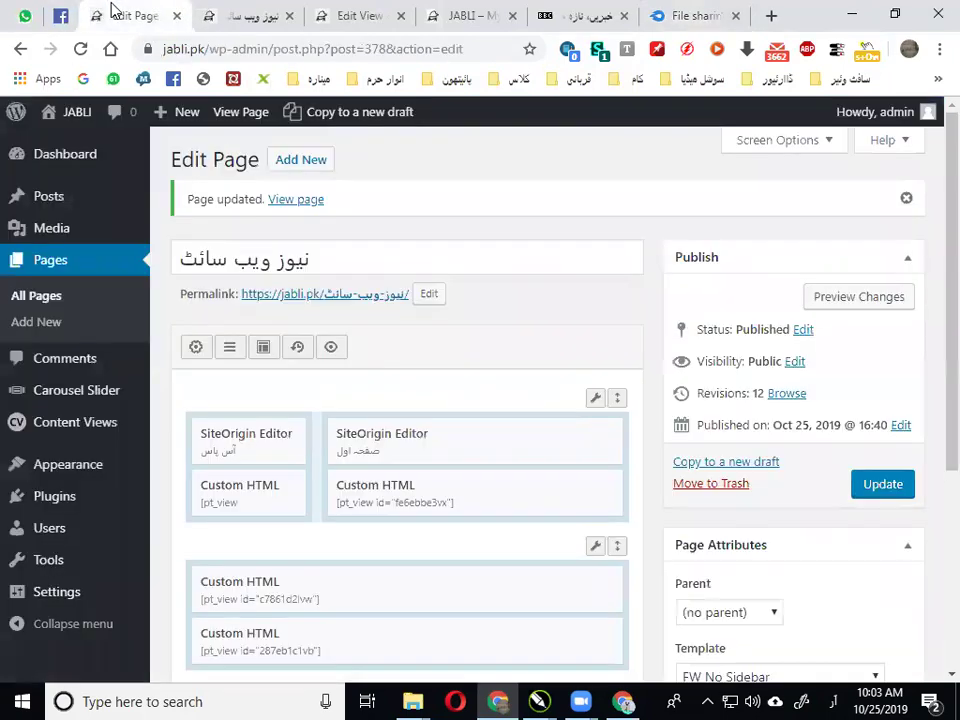
{"action": "scroll", "coordinate": [436, 308], "scroll_direction": "down", "scroll_amount": 3}
{"action": "scroll", "coordinate": [332, 370], "scroll_direction": "up", "scroll_amount": 2}
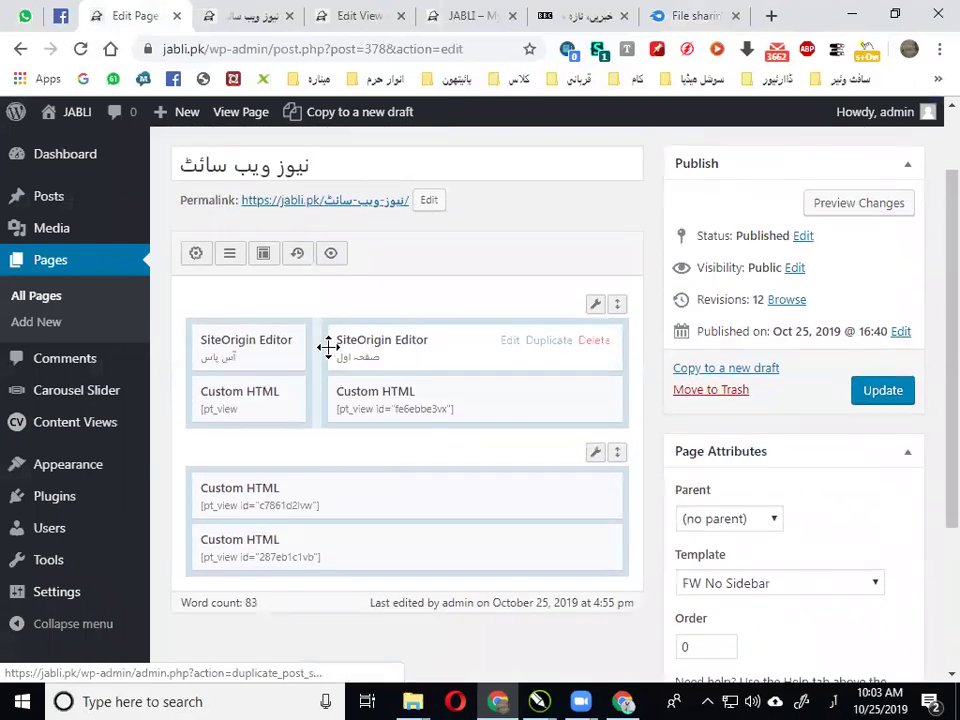
{"action": "left_click", "coordinate": [229, 258]}
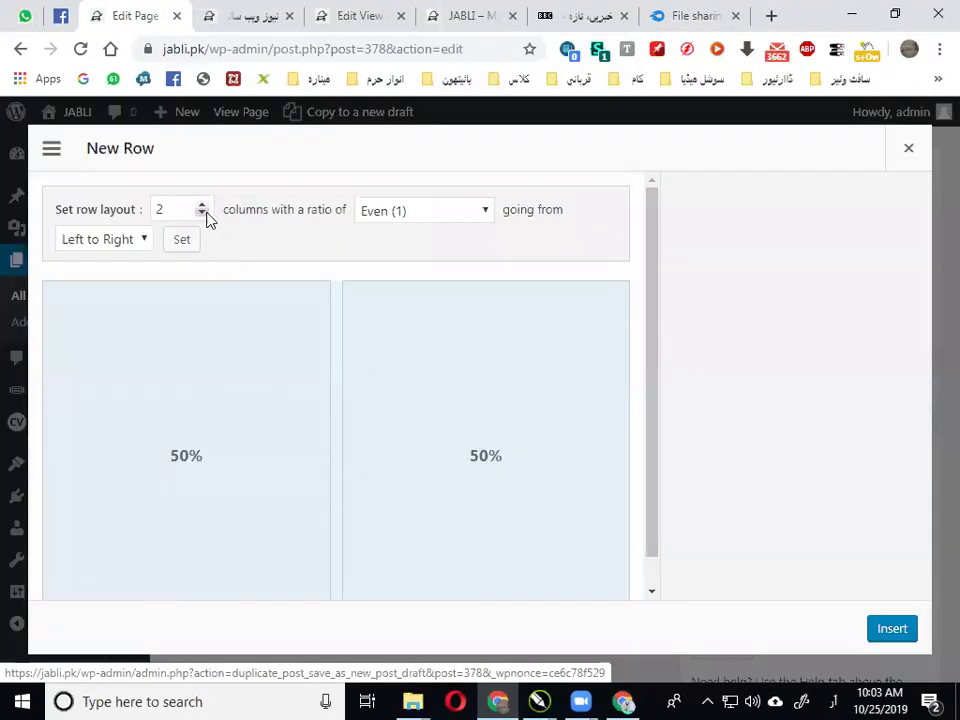
{"action": "left_click", "coordinate": [202, 214]}
{"action": "left_click", "coordinate": [892, 629]}
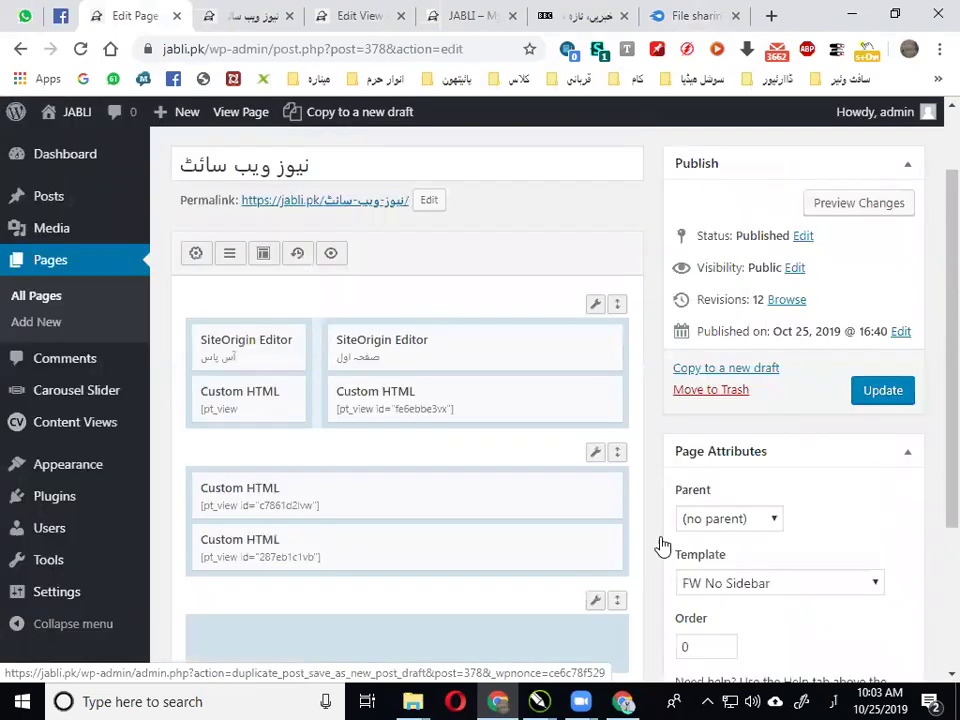
{"action": "scroll", "coordinate": [270, 270], "scroll_direction": "down", "scroll_amount": 2}
{"action": "scroll", "coordinate": [217, 228], "scroll_direction": "up", "scroll_amount": 1}
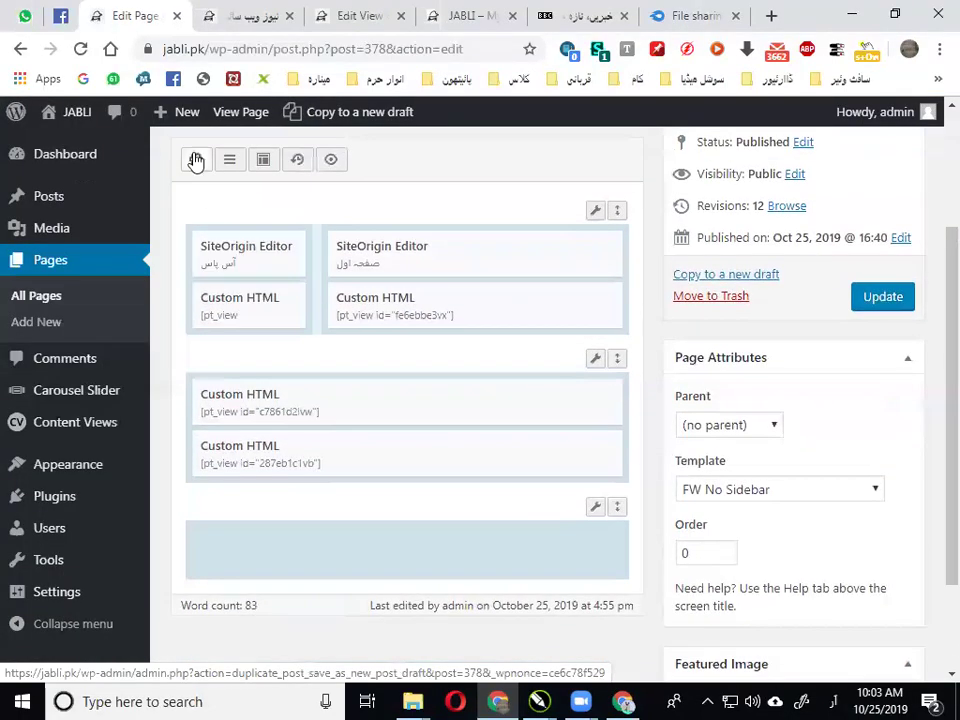
{"action": "left_click", "coordinate": [196, 159]}
{"action": "scroll", "coordinate": [540, 430], "scroll_direction": "down", "scroll_amount": 5}
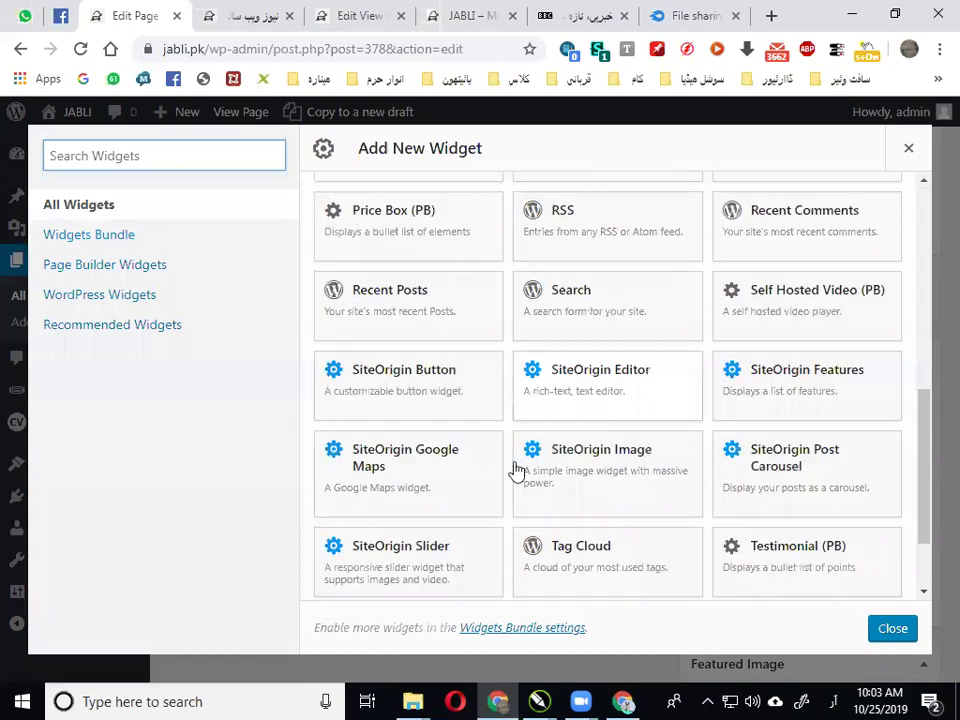
Add a SiteOrigin Editor widget titled کتابیں with body 'کتاب ڈاؤنلوڈ کرنے کے لیے یہاں کلک کریں'
{"action": "left_click", "coordinate": [604, 392]}
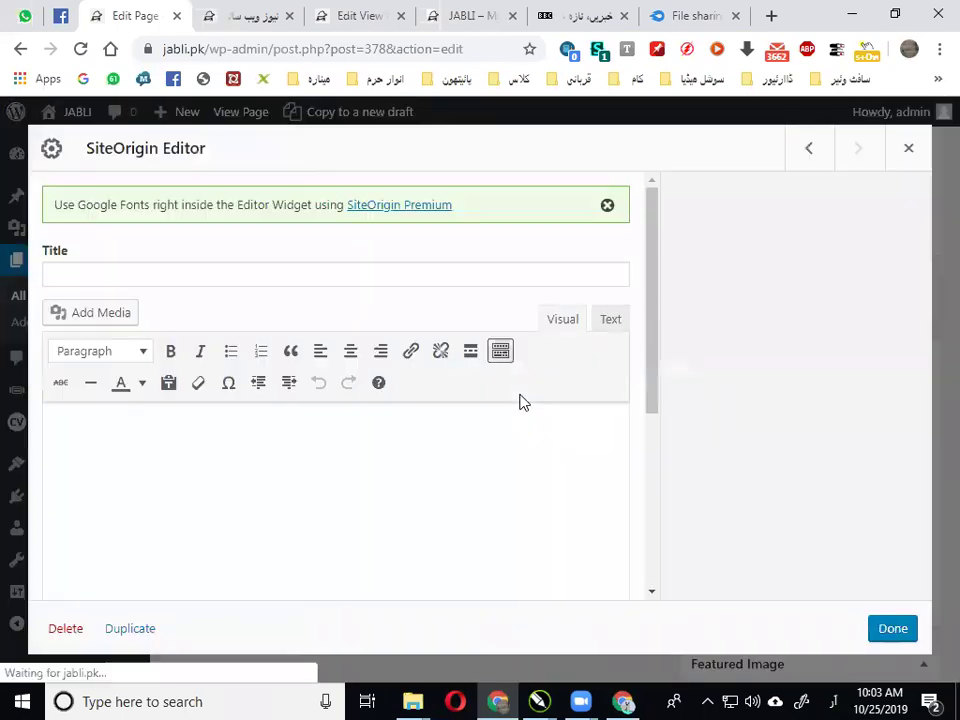
{"action": "left_click", "coordinate": [264, 274]}
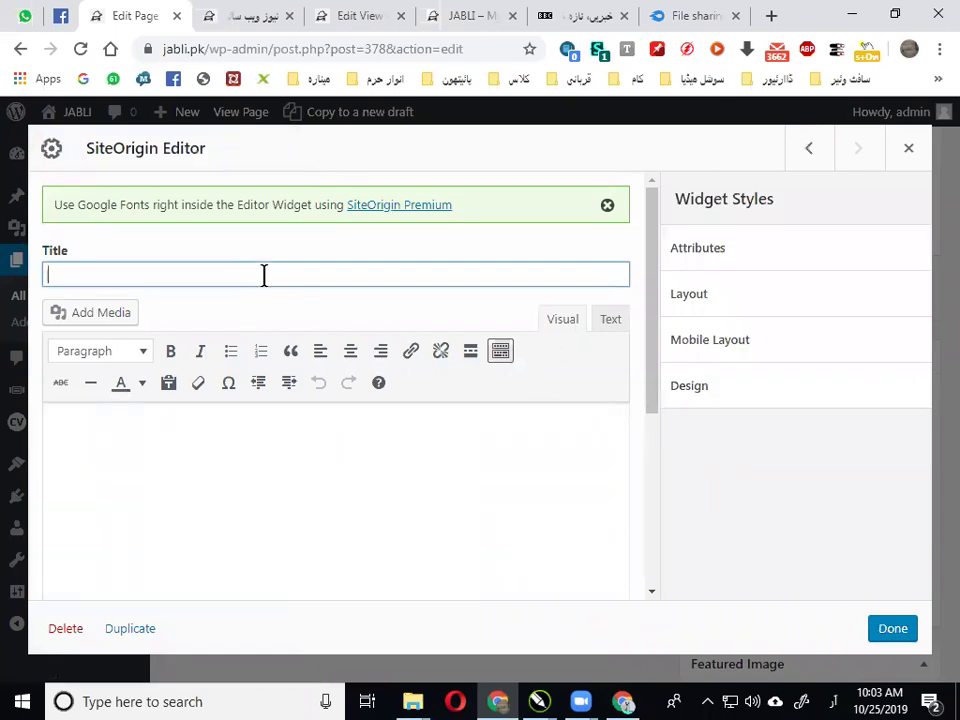
{"action": "type", "text": "کتابیں"}
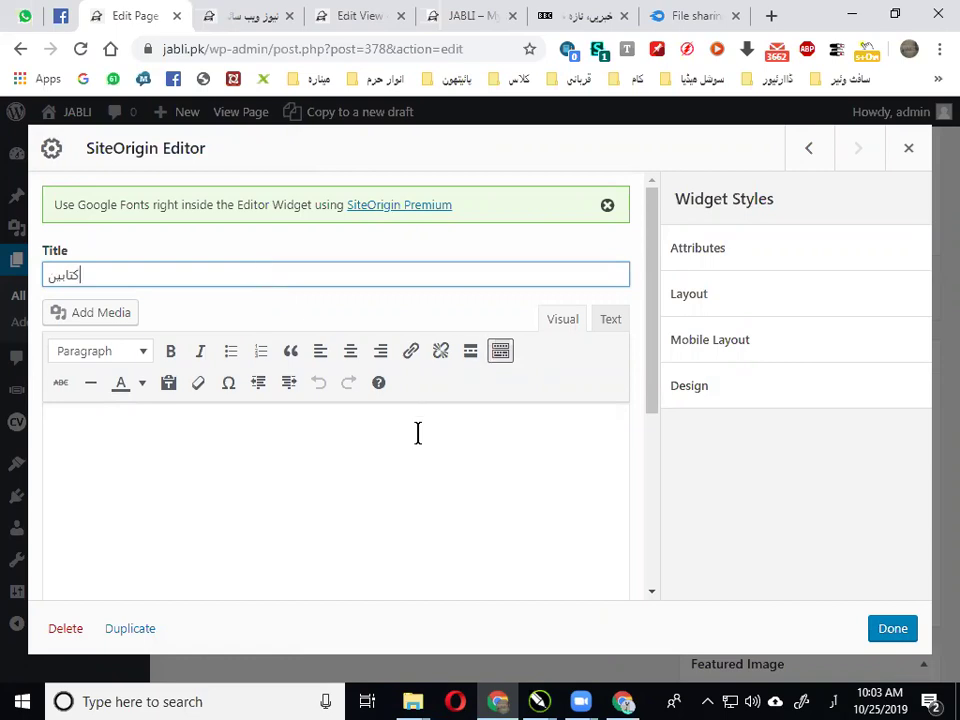
{"action": "left_click", "coordinate": [417, 431]}
{"action": "type", "text": "کتاب ڈا"}
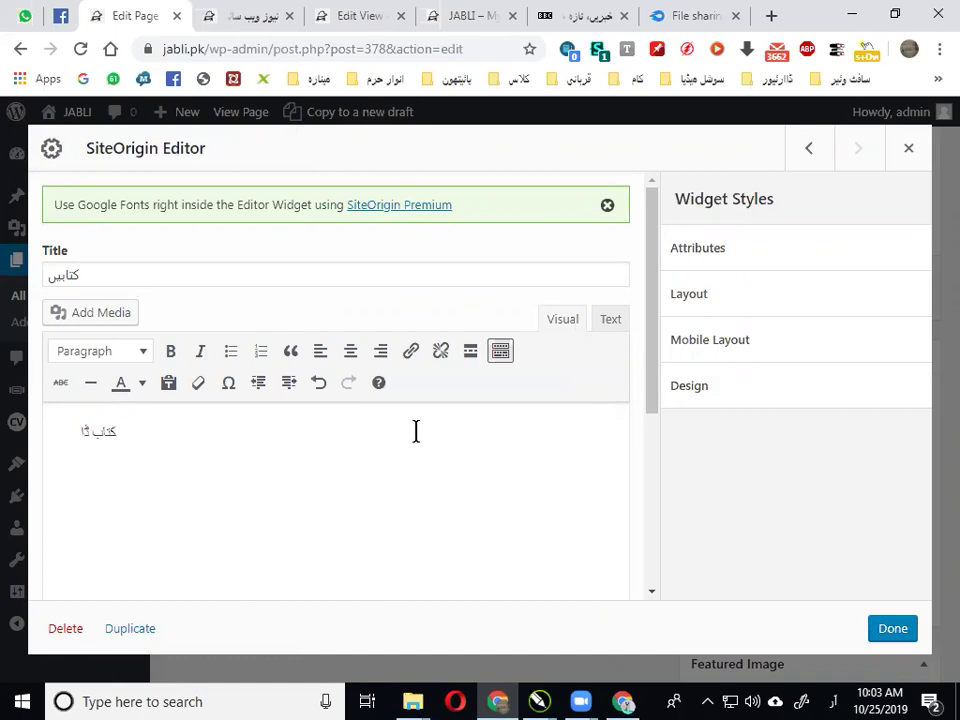
{"action": "type", "text": "ؤنلوڈ کرن"}
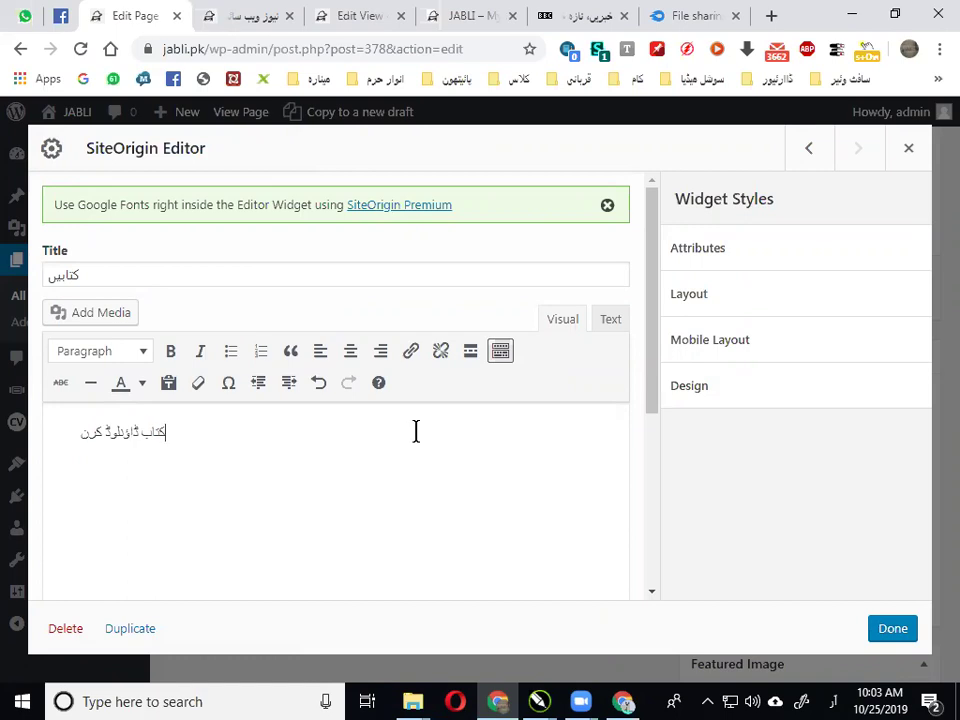
{"action": "type", "text": "ے کے لیے یہاں کلک کریں"}
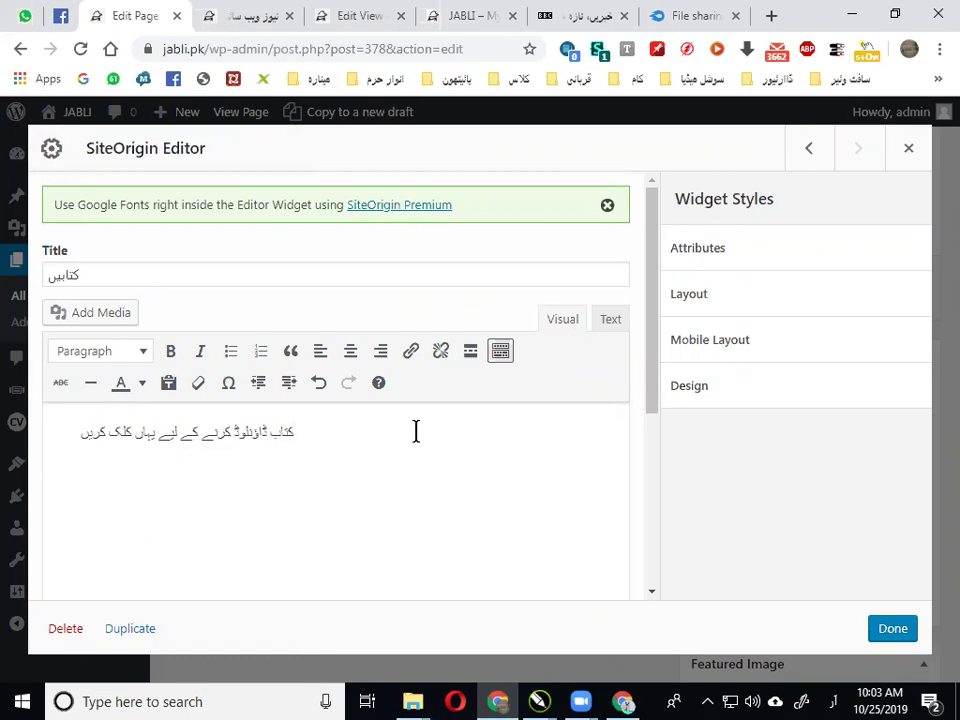
{"action": "left_click_drag", "start_coordinate": [302, 431], "coordinate": [72, 444]}
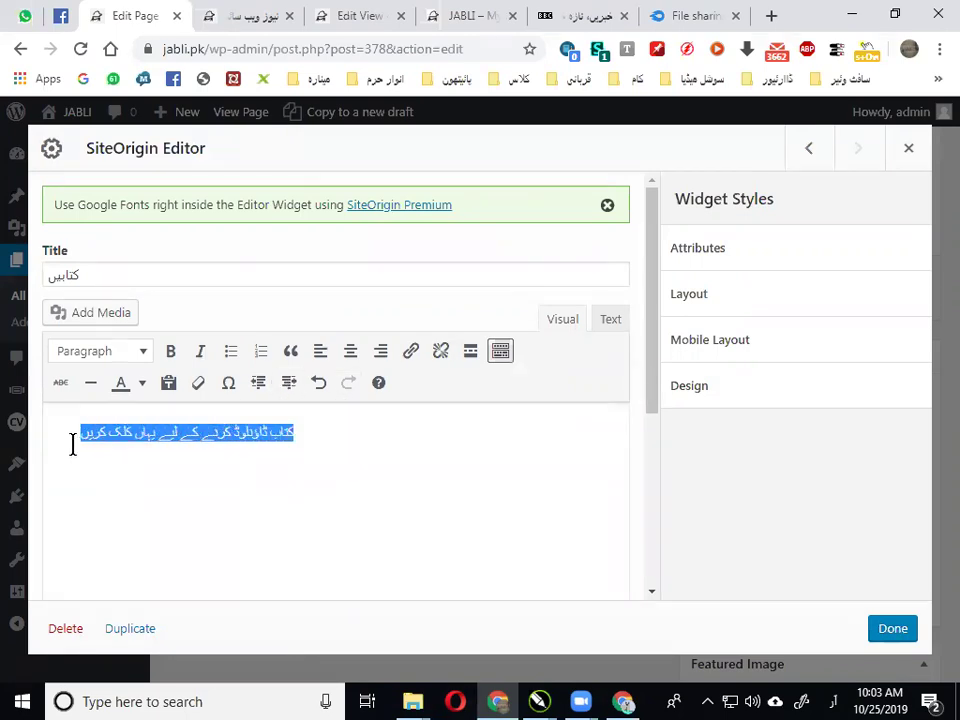
Link the Urdu sentence to the pasted MediaFire AIK_HAZAAR_AHADITH.pdf URL, opening in a new tab, then Update
{"action": "left_click", "coordinate": [408, 358]}
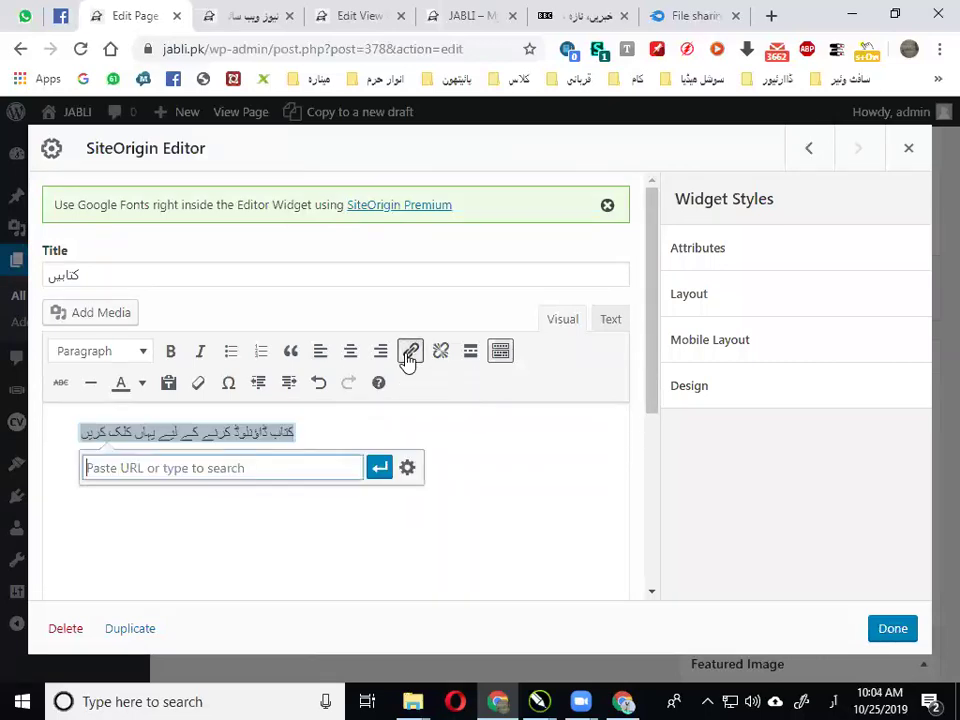
{"action": "left_click", "coordinate": [407, 468]}
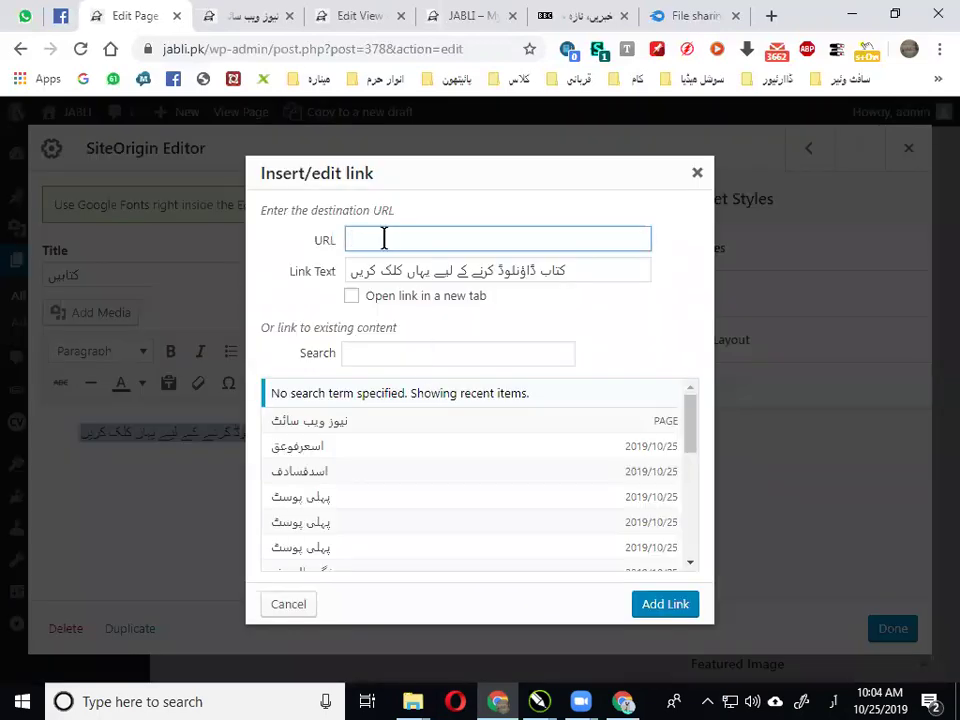
{"action": "key", "text": "ctrl+v"}
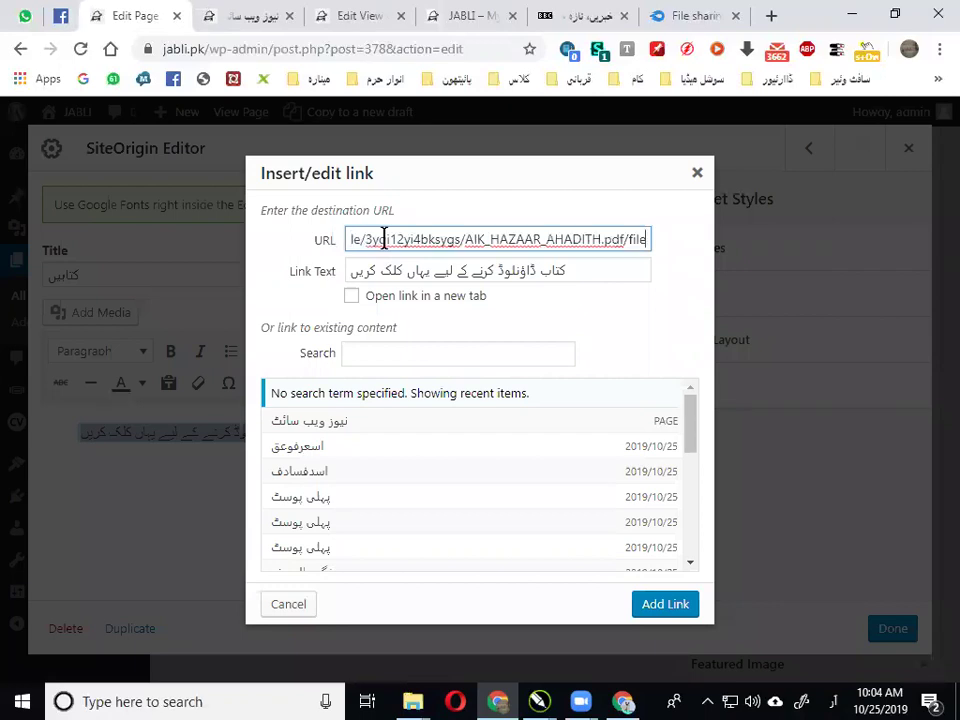
{"action": "left_click", "coordinate": [413, 300]}
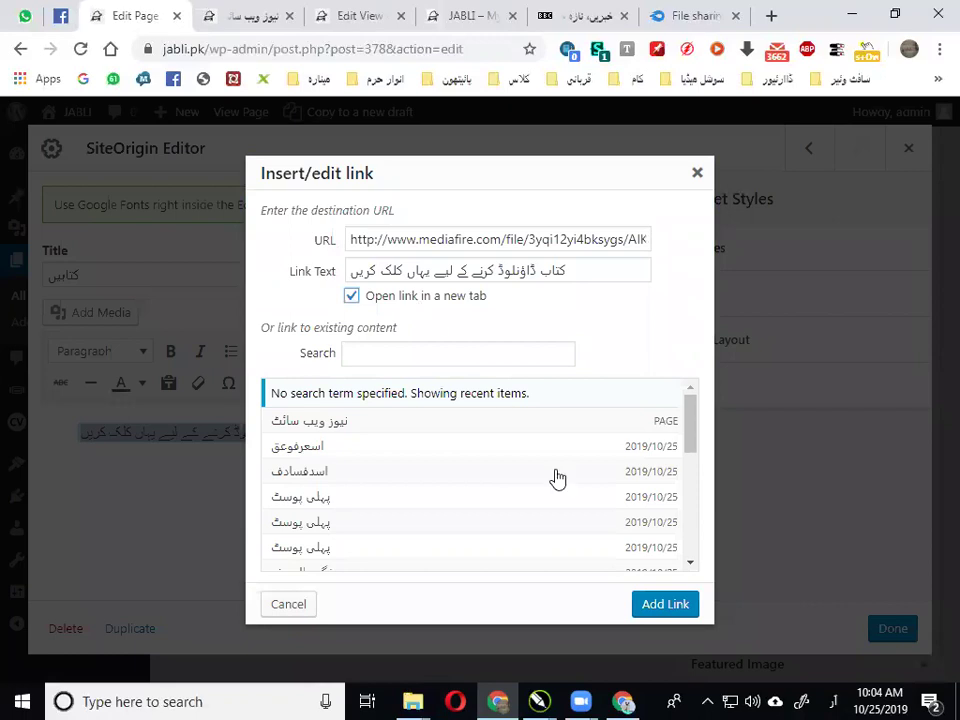
{"action": "left_click", "coordinate": [640, 594]}
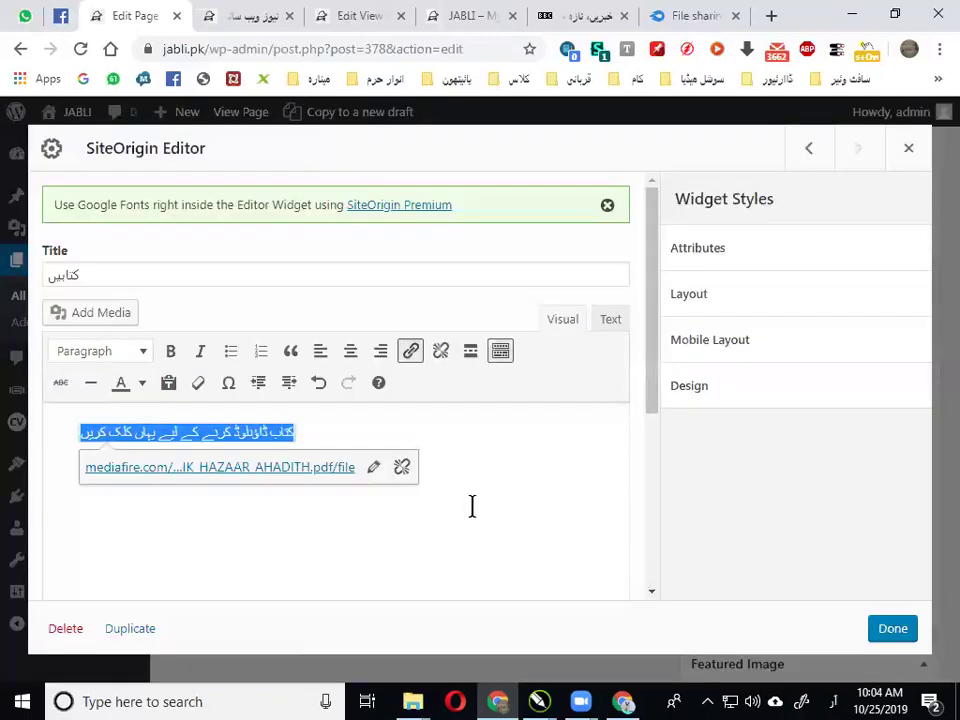
{"action": "left_click", "coordinate": [893, 629]}
{"action": "left_click", "coordinate": [882, 297]}
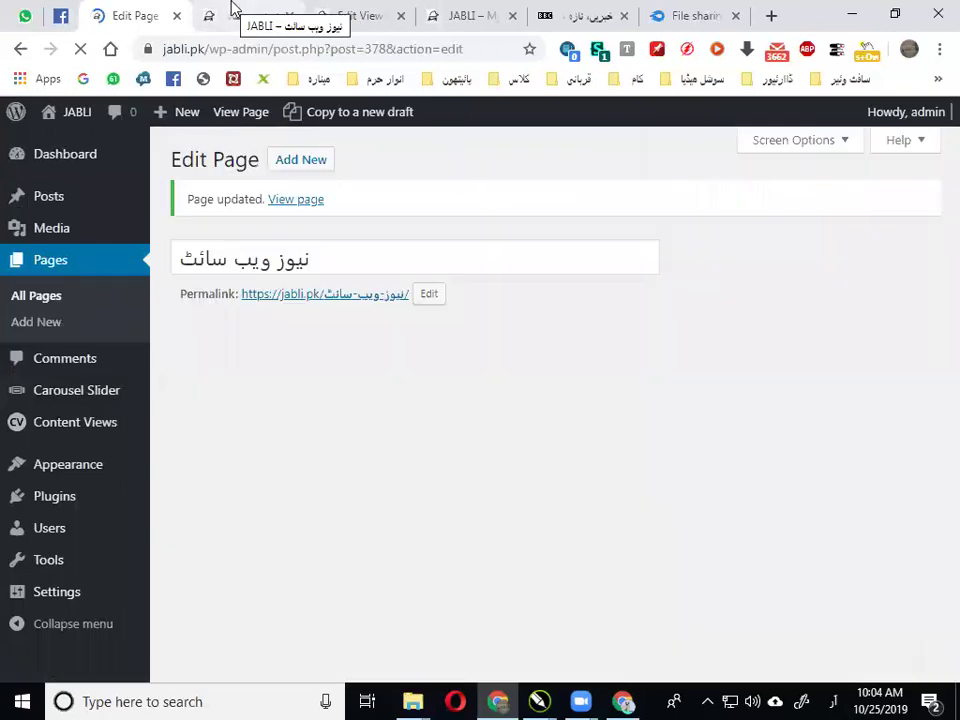
Reload the live page and test the کتابیں link, which opens MediaFire's AIK_HAZAAR_AHADITH.pdf download page
{"action": "left_click", "coordinate": [231, 12]}
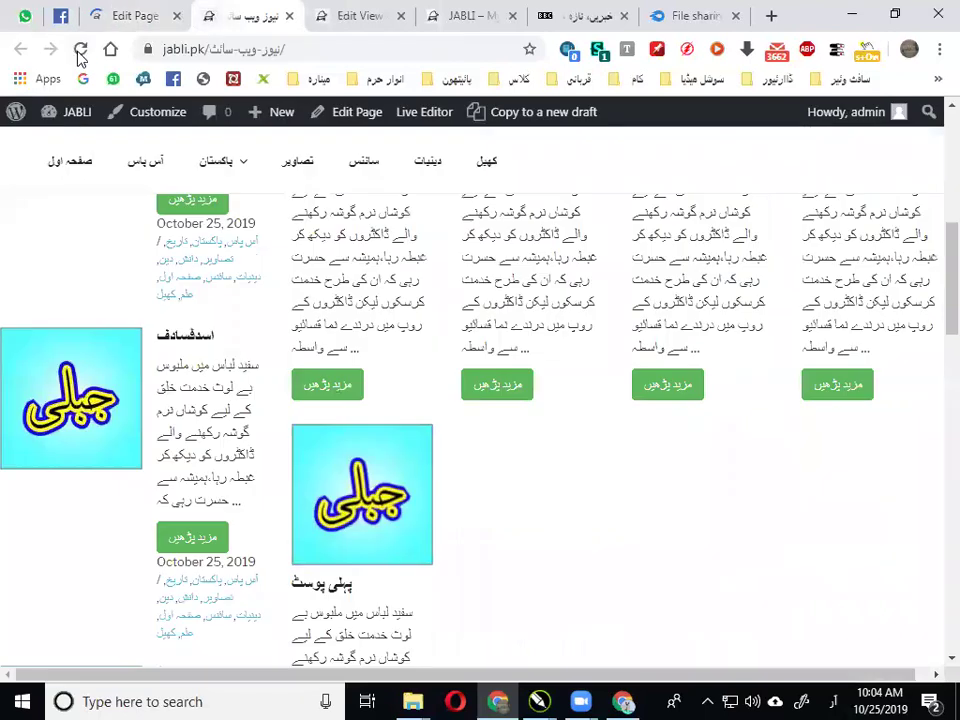
{"action": "left_click", "coordinate": [80, 50]}
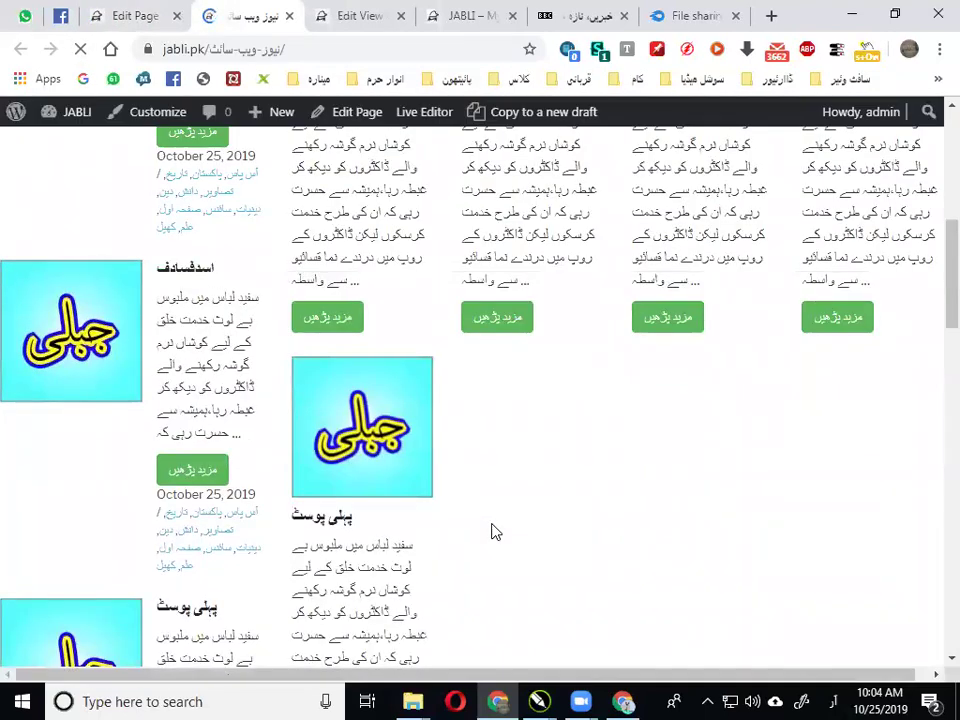
{"action": "scroll", "coordinate": [561, 476], "scroll_direction": "down", "scroll_amount": 15}
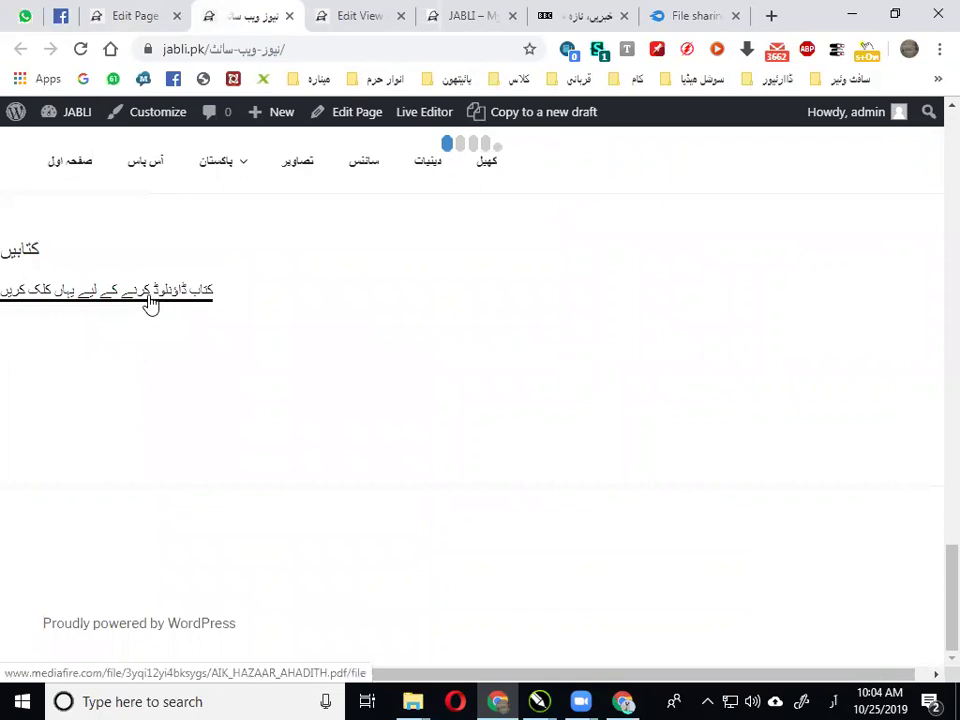
{"action": "left_click", "coordinate": [150, 301]}
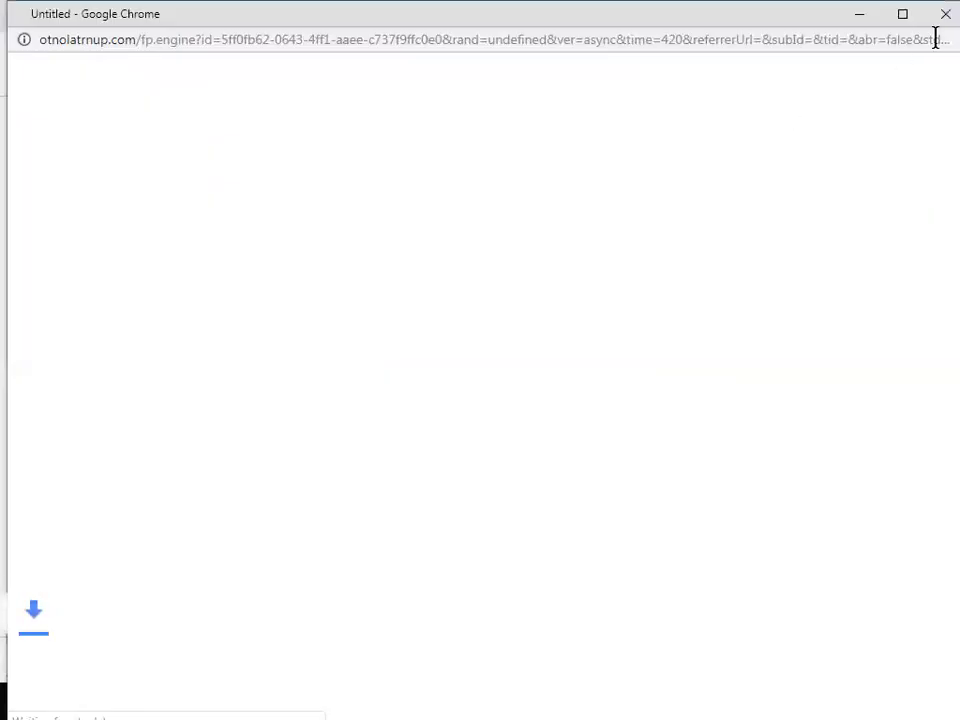
{"action": "left_click", "coordinate": [944, 16]}
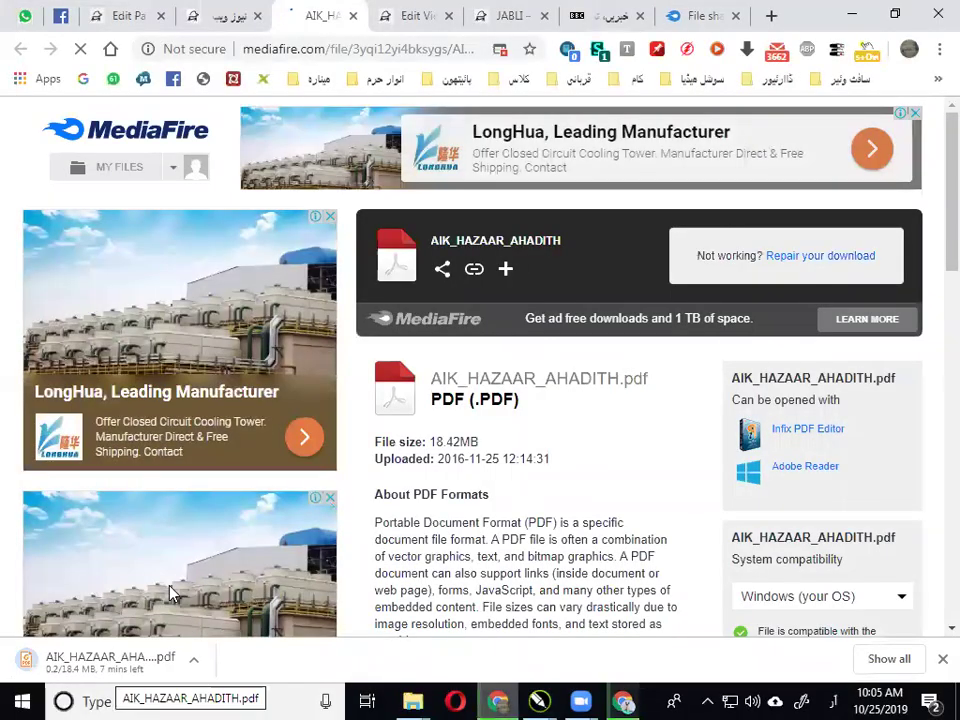
{"action": "left_click", "coordinate": [220, 14]}
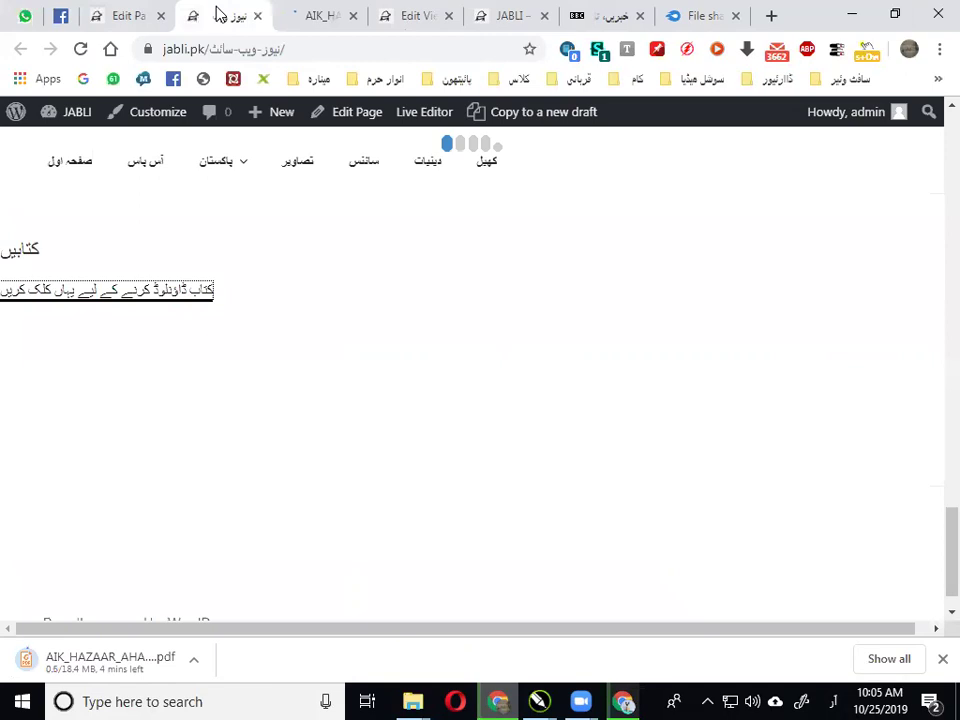
Add a Button widget labelled کتاب with the pasted MediaFire PDF link as its destination URL
{"action": "left_click", "coordinate": [138, 14]}
{"action": "scroll", "coordinate": [335, 405], "scroll_direction": "down", "scroll_amount": 5}
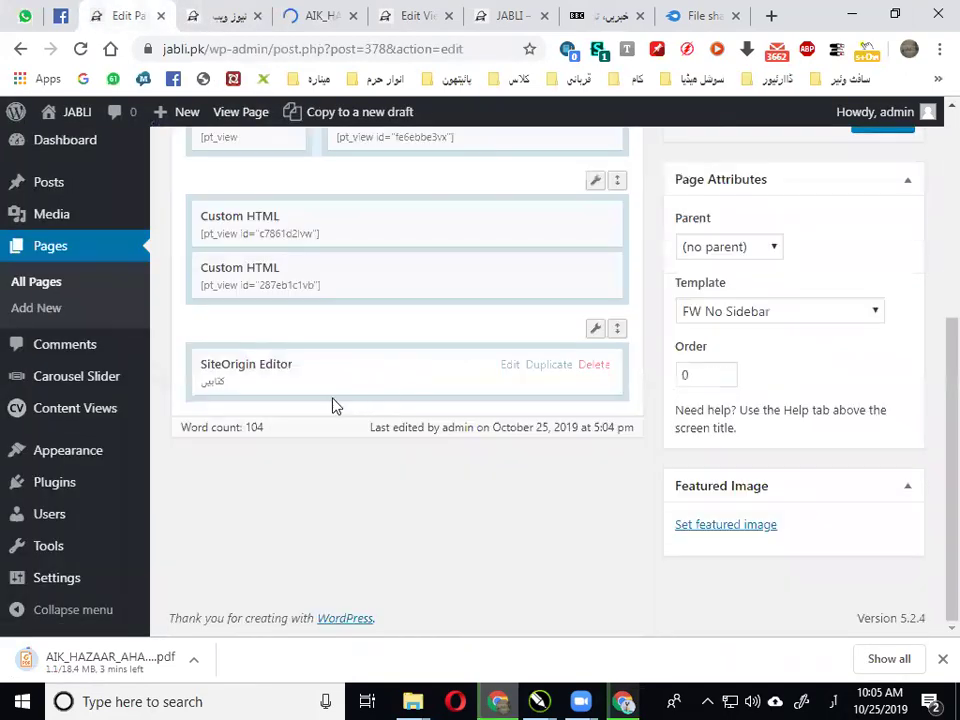
{"action": "scroll", "coordinate": [214, 204], "scroll_direction": "up", "scroll_amount": 3}
{"action": "left_click", "coordinate": [204, 170]}
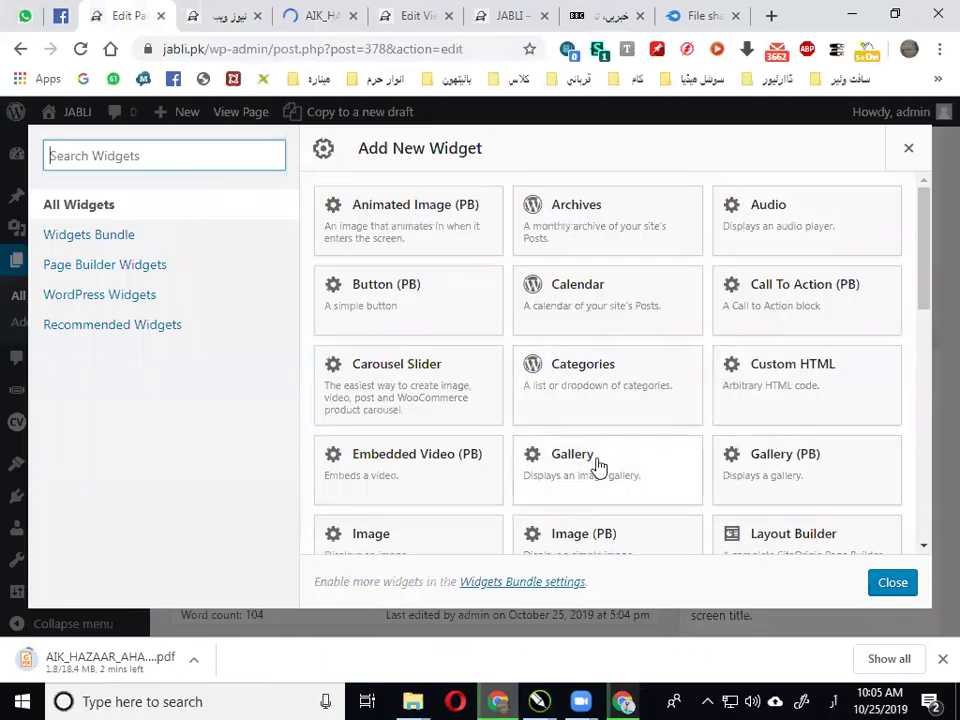
{"action": "left_click", "coordinate": [390, 314]}
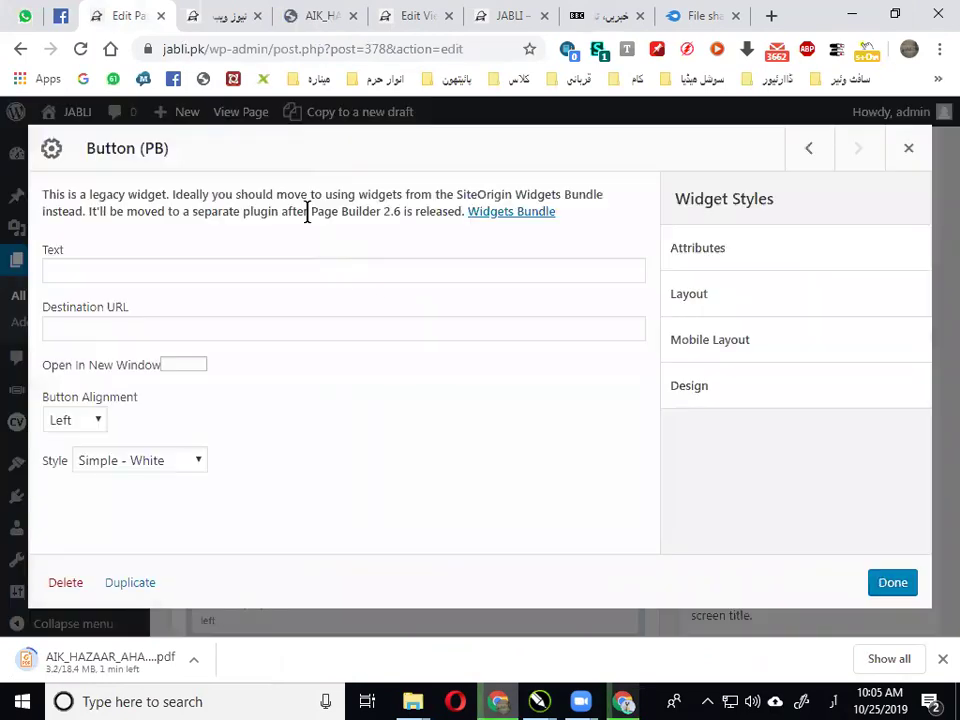
{"action": "left_click", "coordinate": [180, 262]}
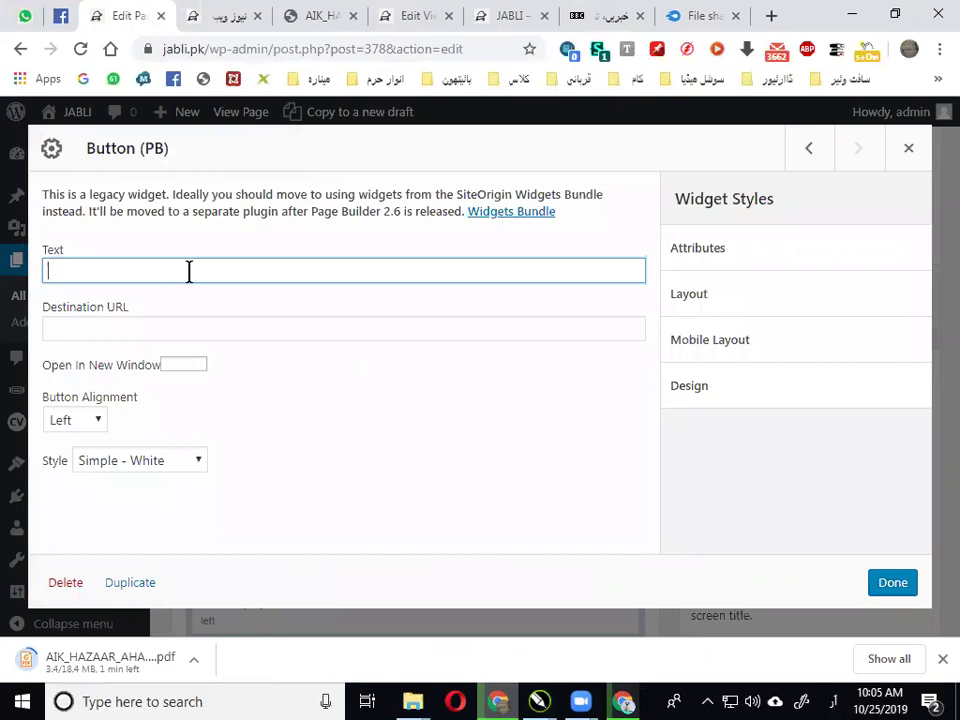
{"action": "left_click", "coordinate": [193, 323]}
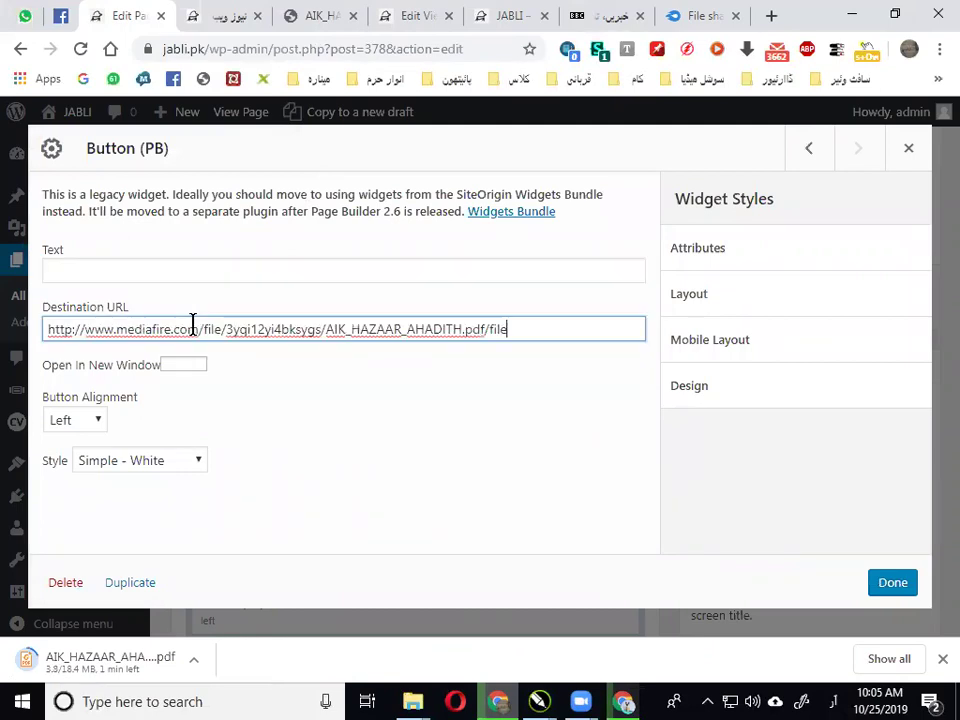
{"action": "left_click", "coordinate": [208, 270]}
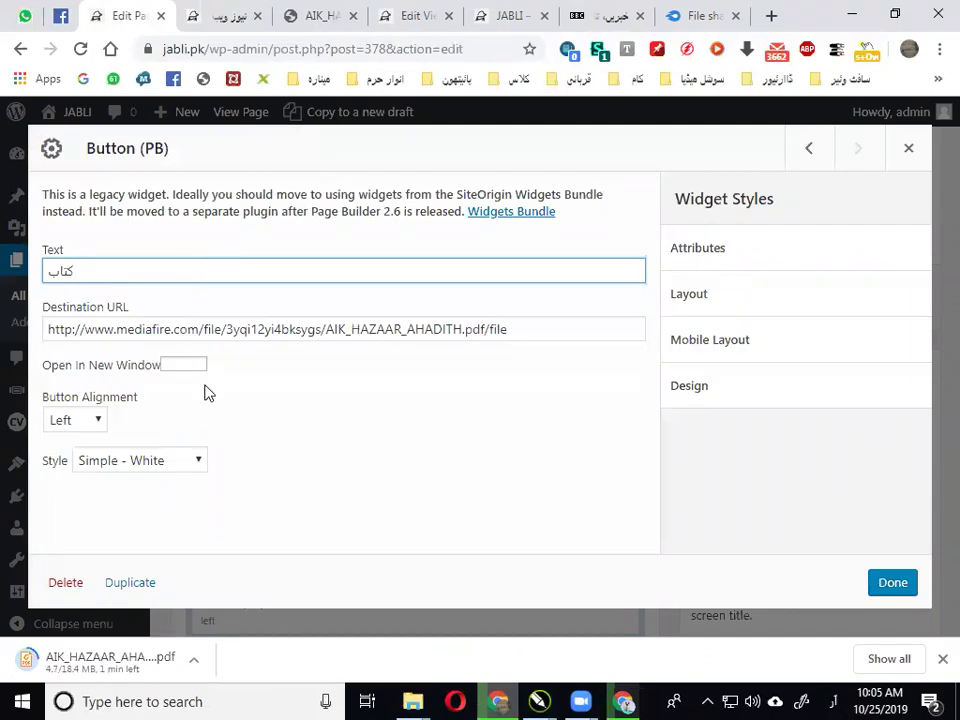
Set the button to Center alignment, Simple - Purple style, Open In New Window, then Update the page
{"action": "left_click", "coordinate": [100, 424]}
{"action": "left_click", "coordinate": [94, 460]}
{"action": "left_click", "coordinate": [98, 422]}
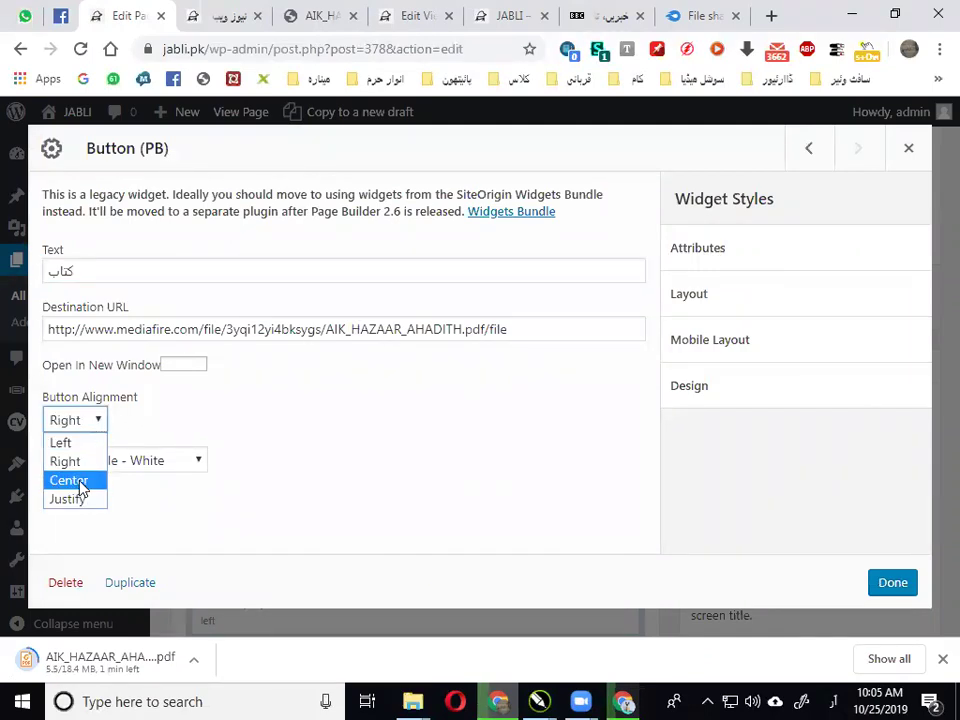
{"action": "left_click", "coordinate": [82, 481]}
{"action": "left_click", "coordinate": [168, 460]}
{"action": "left_click", "coordinate": [155, 594]}
{"action": "left_click", "coordinate": [176, 366]}
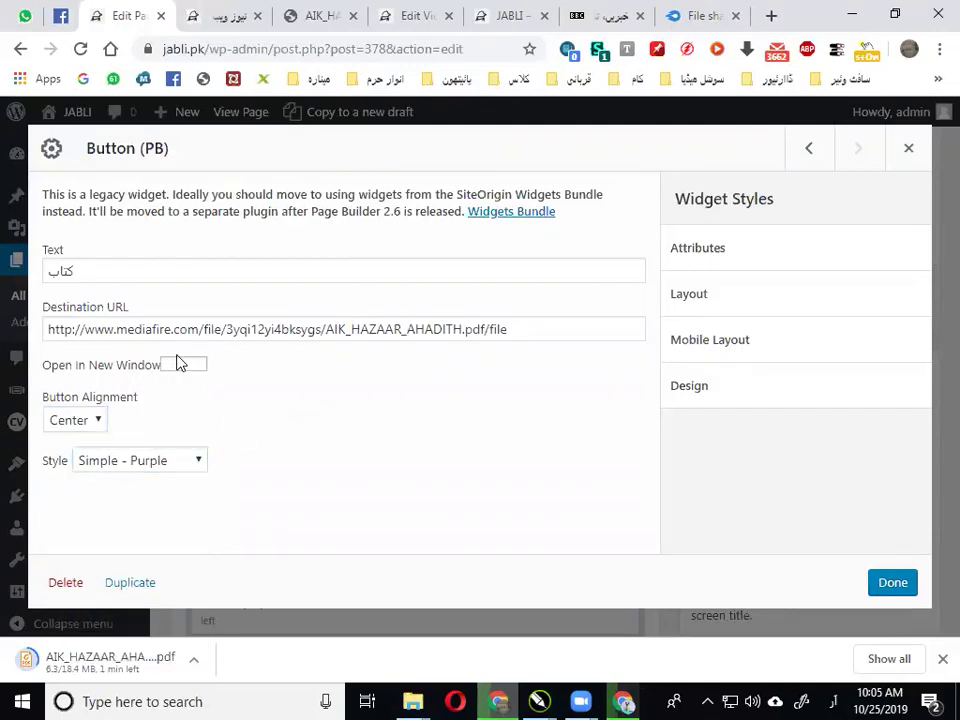
{"action": "left_click", "coordinate": [896, 593]}
{"action": "left_click", "coordinate": [868, 310]}
{"action": "left_click", "coordinate": [220, 15]}
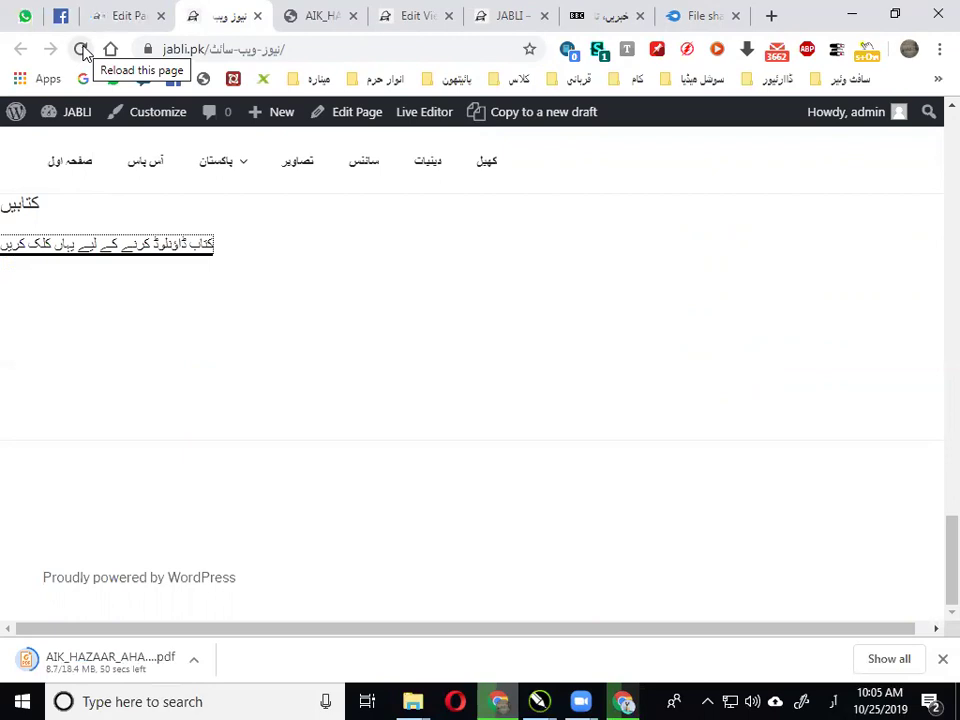
Reload the live page and follow the purple کتاب button to the MediaFire PDF page
{"action": "left_click", "coordinate": [82, 51]}
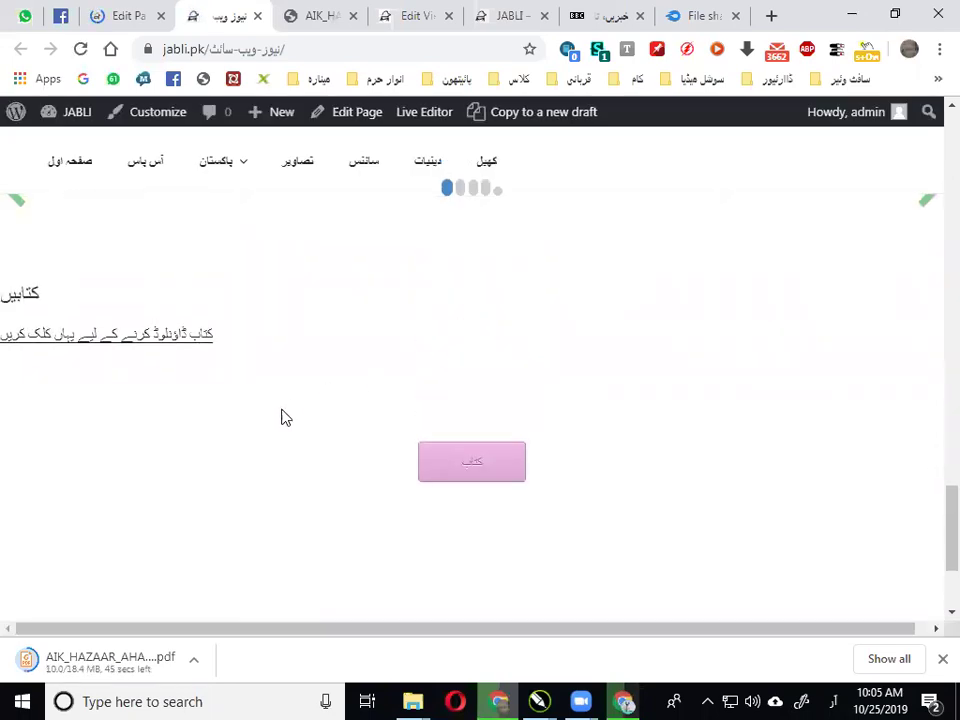
{"action": "left_click", "coordinate": [485, 474]}
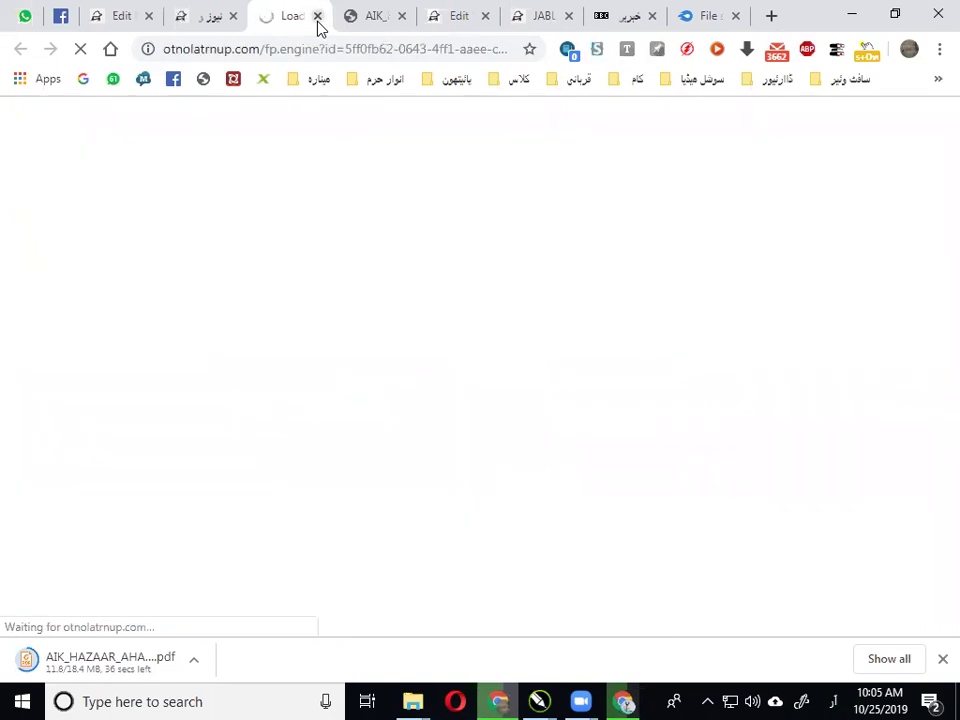
Close the ad redirect tab and open a fresh blank Chrome tab
{"action": "left_click", "coordinate": [317, 18]}
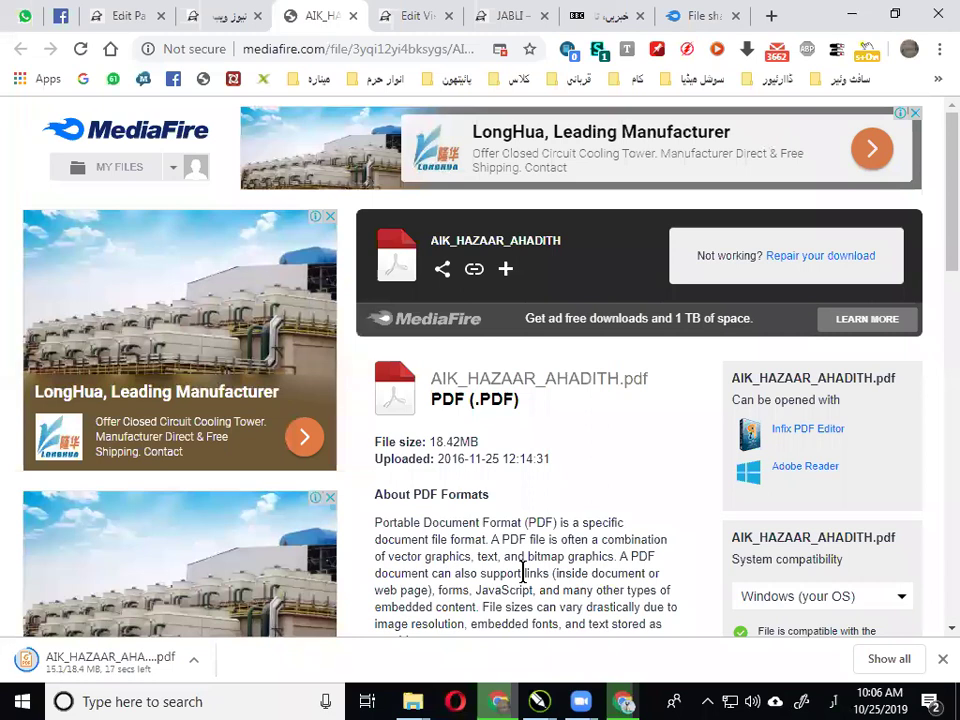
{"action": "left_click", "coordinate": [128, 20]}
{"action": "left_click", "coordinate": [771, 16]}
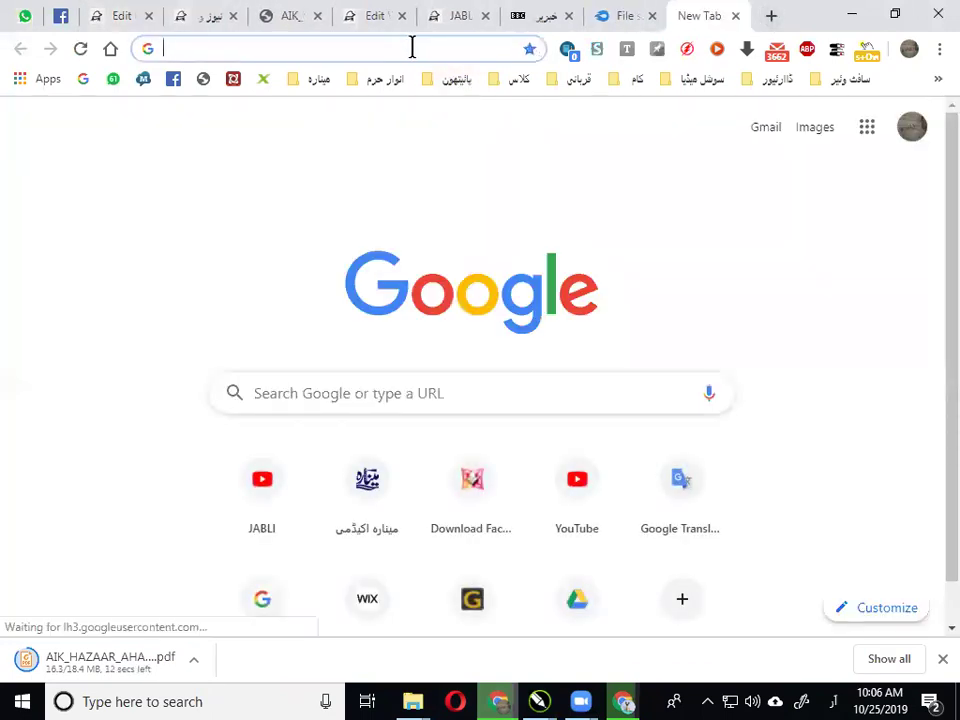
Search Google Images for 'download button png'
{"action": "type", "text": "دہ"}
{"action": "key", "text": "BackSpace"}
{"action": "key", "text": "BackSpace"}
{"action": "key", "text": "BackSpace"}
{"action": "key", "text": "BackSpace"}
{"action": "key", "text": "alt+shift"}
{"action": "type", "text": "dp"}
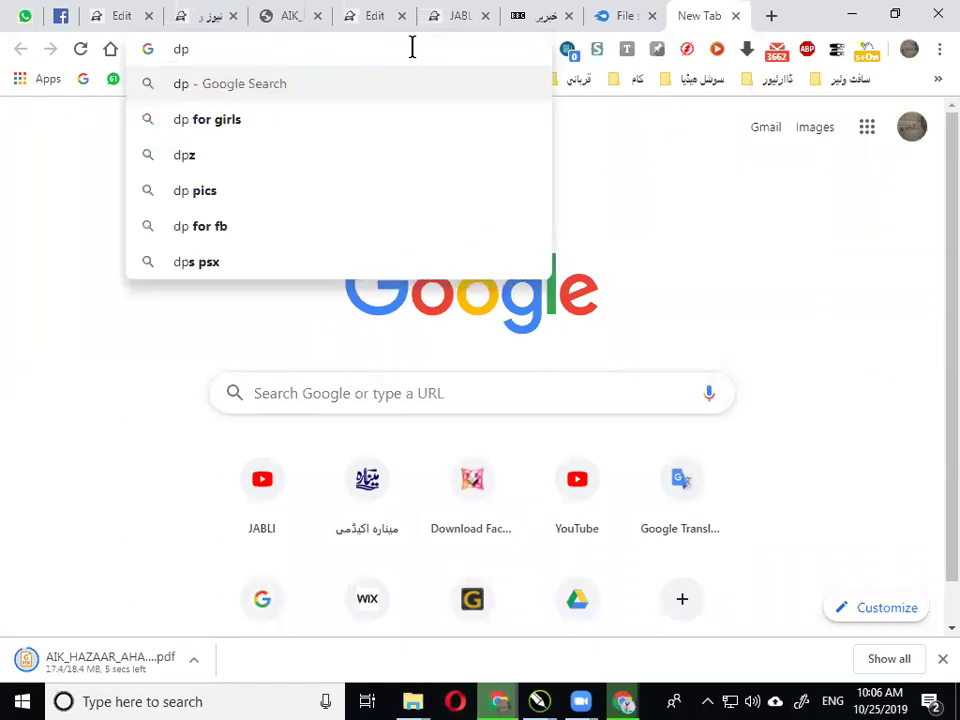
{"action": "type", "text": "wnload"}
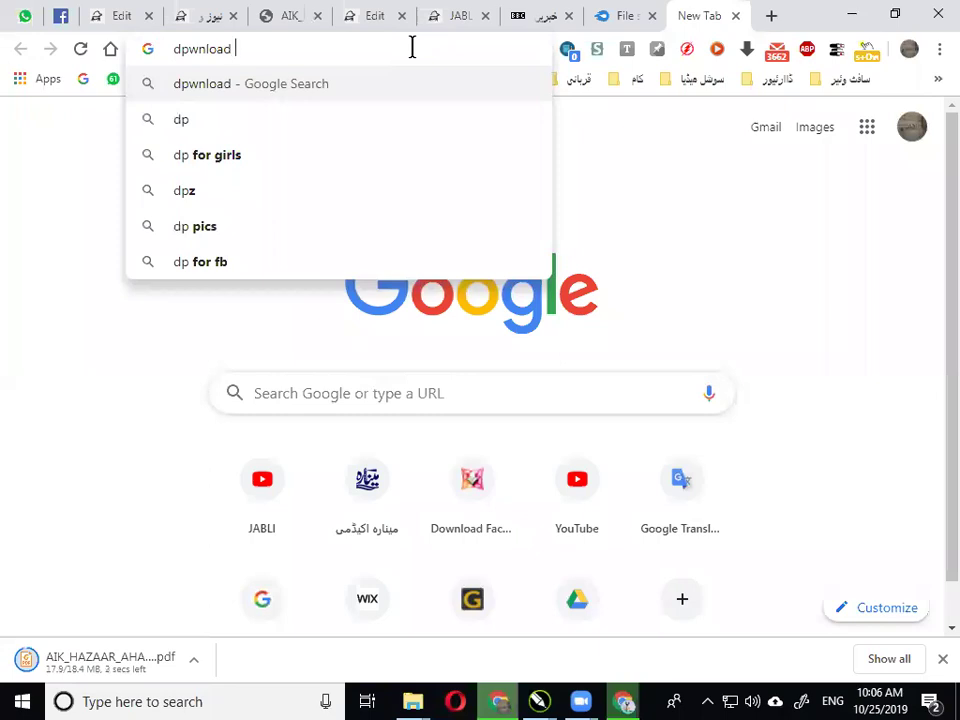
{"action": "type", "text": " b"}
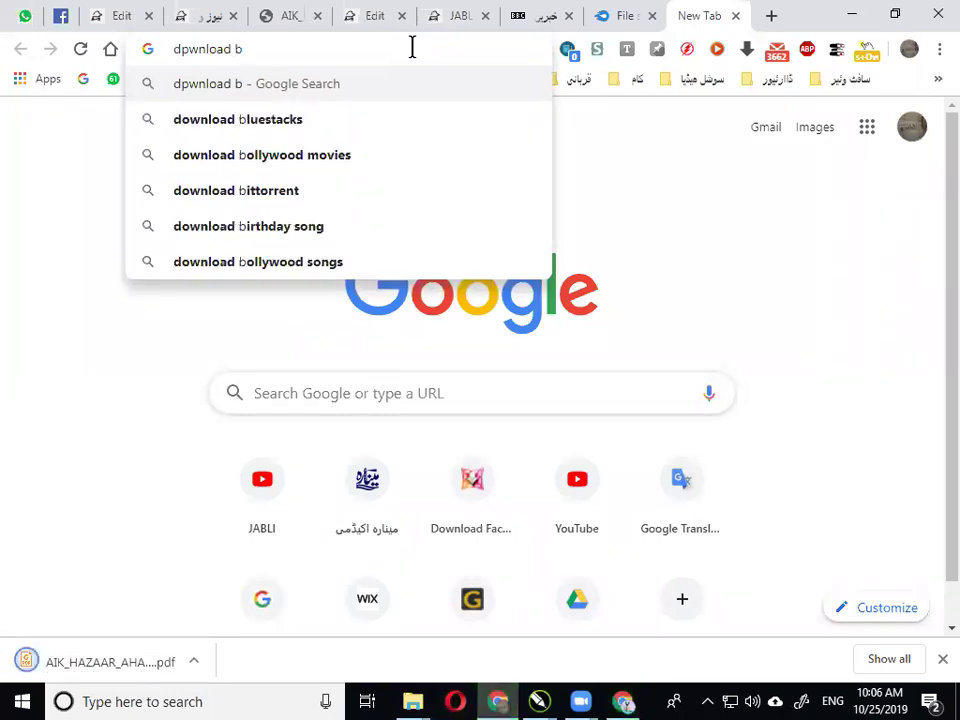
{"action": "type", "text": "utt"}
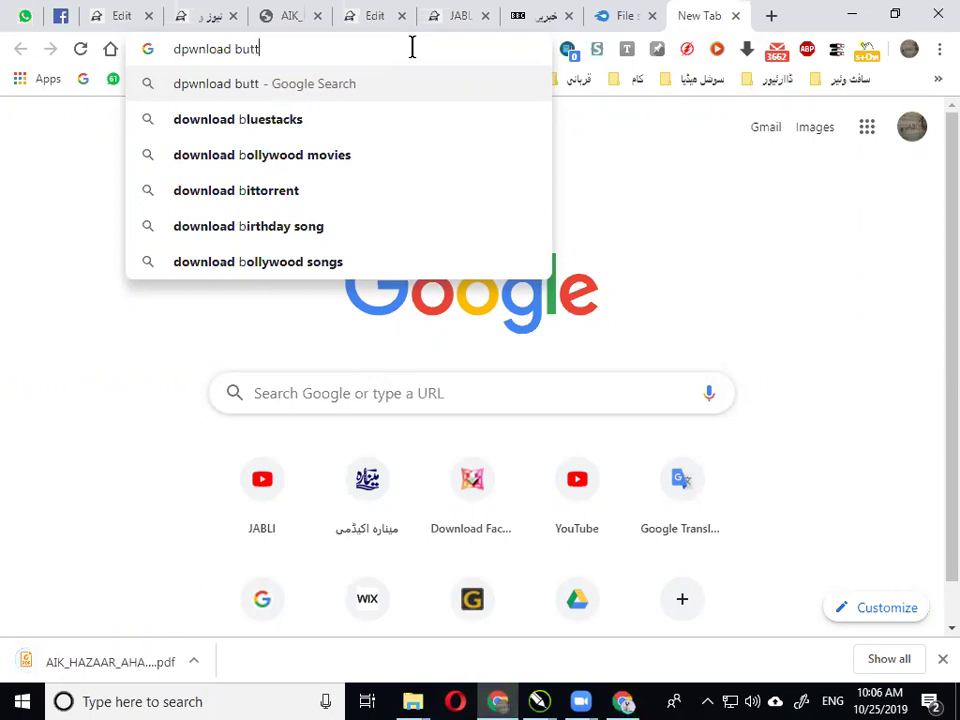
{"action": "key", "text": "Down"}
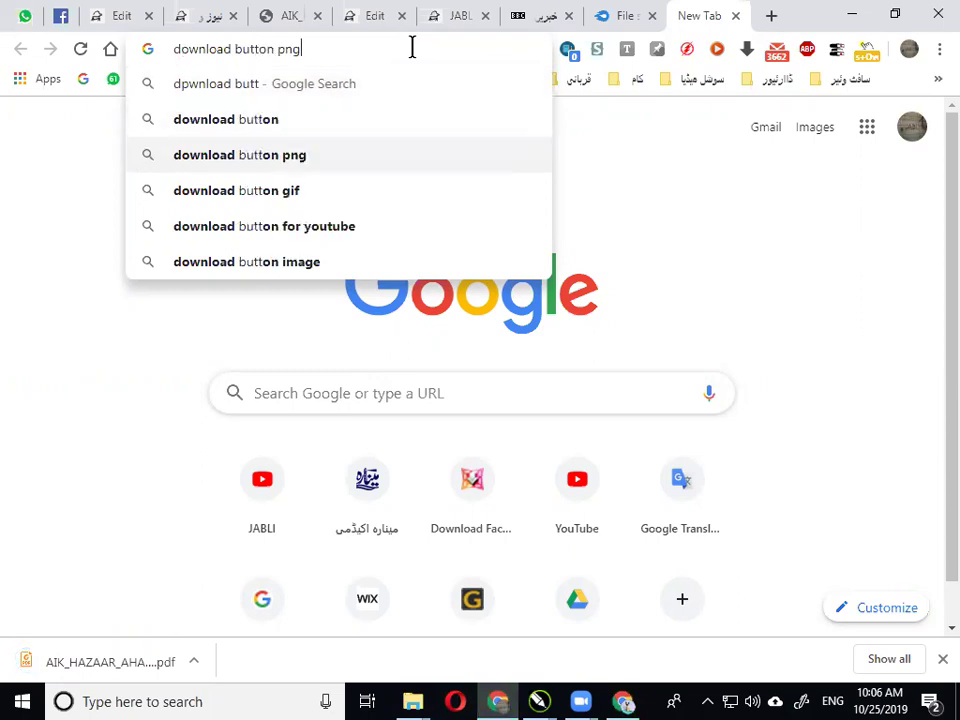
{"action": "key", "text": "Return"}
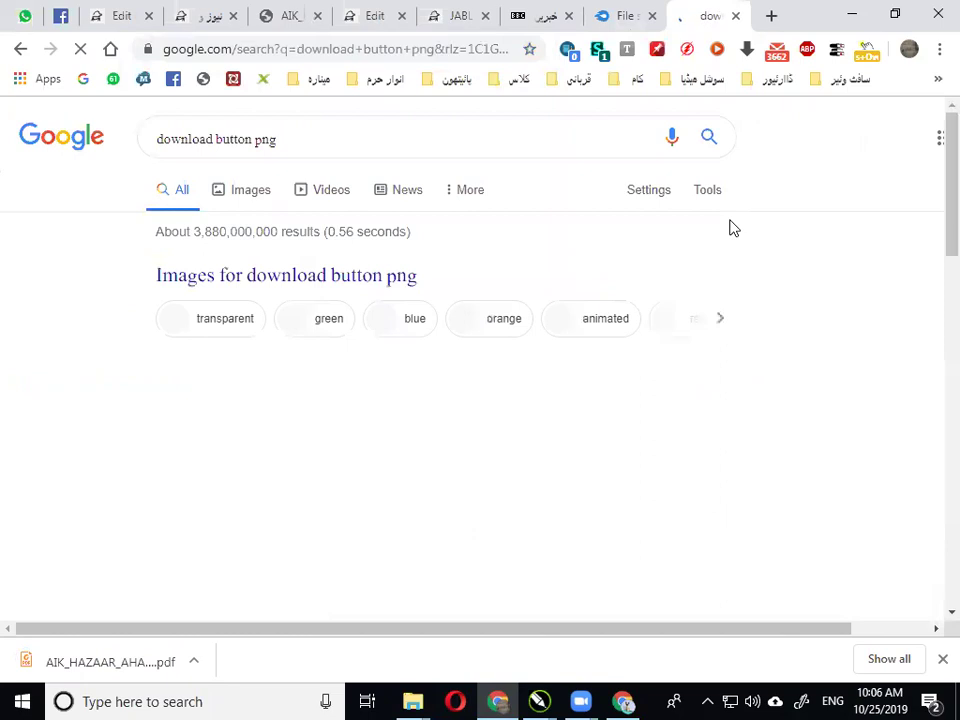
{"action": "scroll", "coordinate": [530, 296], "scroll_direction": "down", "scroll_amount": 2}
{"action": "scroll", "coordinate": [420, 285], "scroll_direction": "up", "scroll_amount": 2}
{"action": "left_click", "coordinate": [265, 198]}
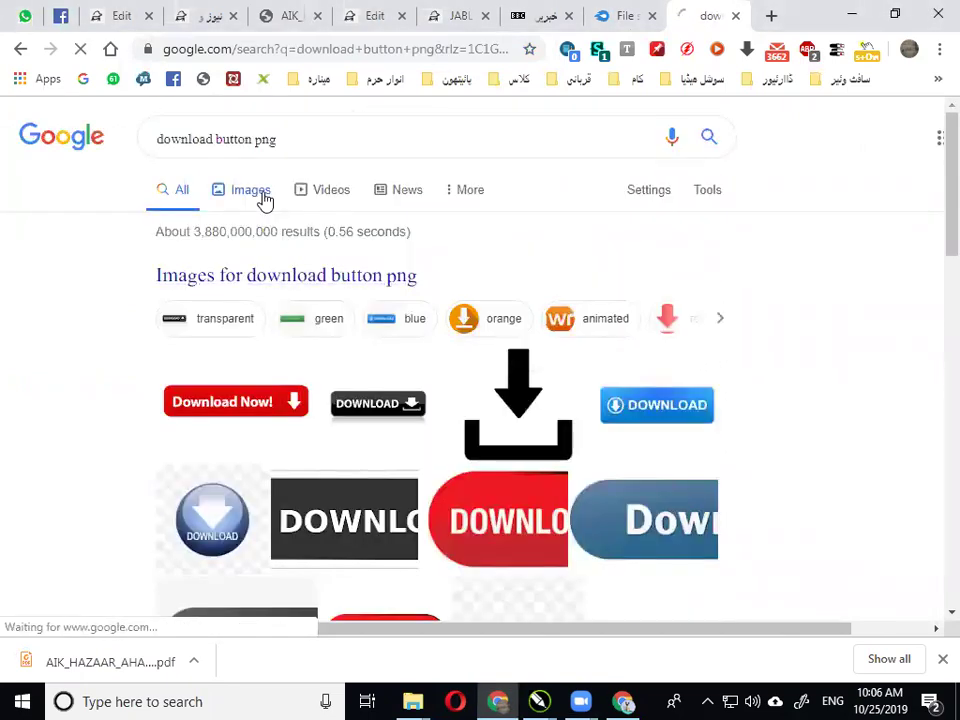
Preview several results and save the black glossy Download button as Download-Button-1.png
{"action": "scroll", "coordinate": [490, 391], "scroll_direction": "down", "scroll_amount": 2}
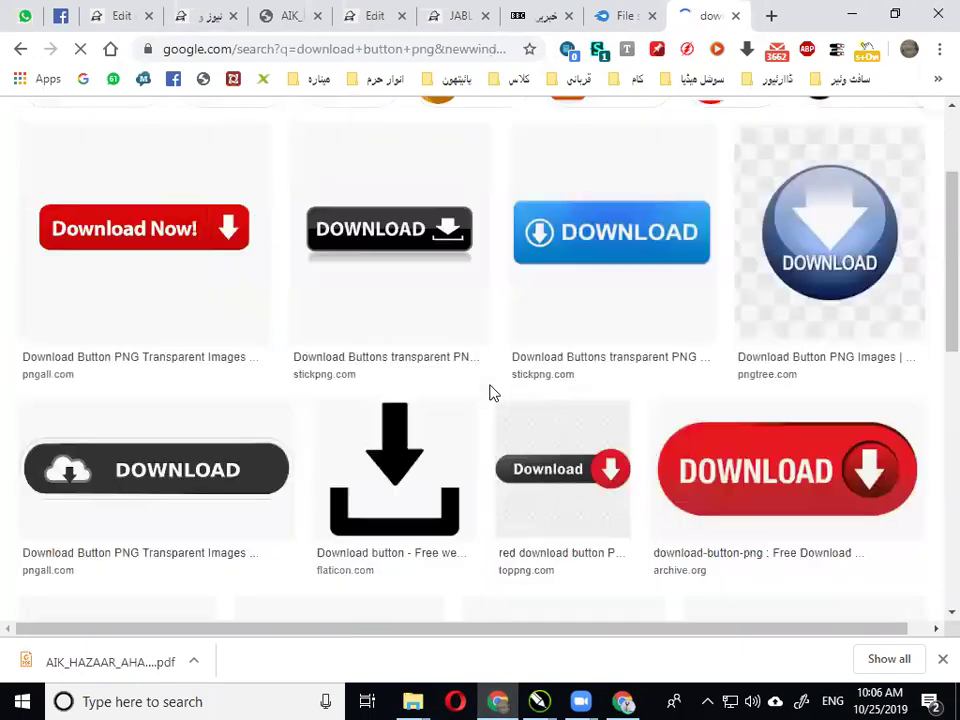
{"action": "scroll", "coordinate": [622, 298], "scroll_direction": "down", "scroll_amount": 2}
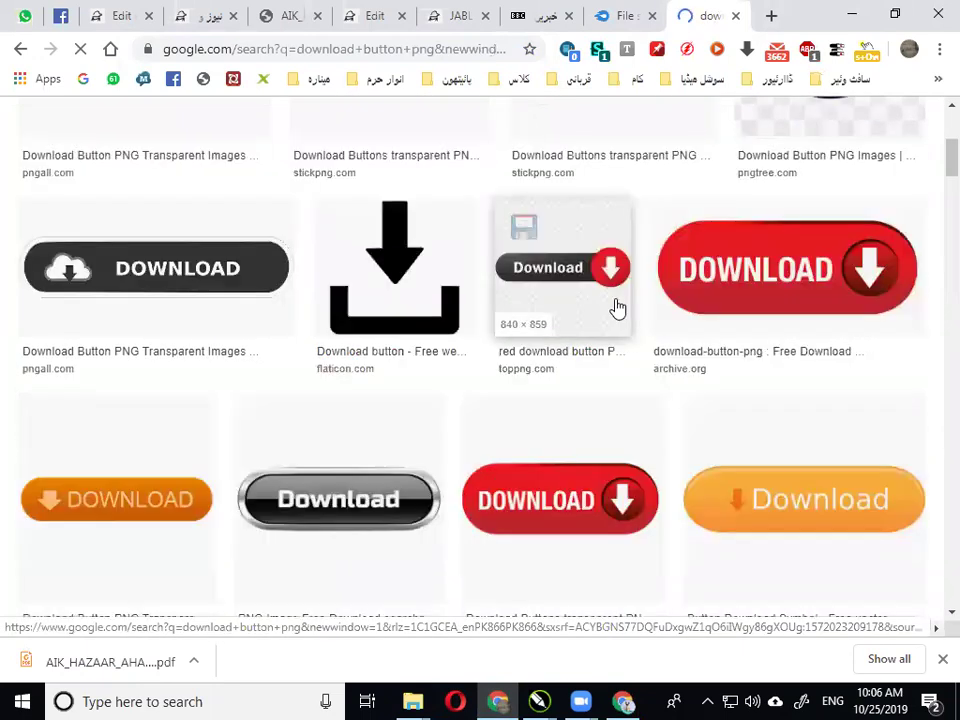
{"action": "scroll", "coordinate": [617, 306], "scroll_direction": "up", "scroll_amount": 2}
{"action": "left_click", "coordinate": [621, 218]}
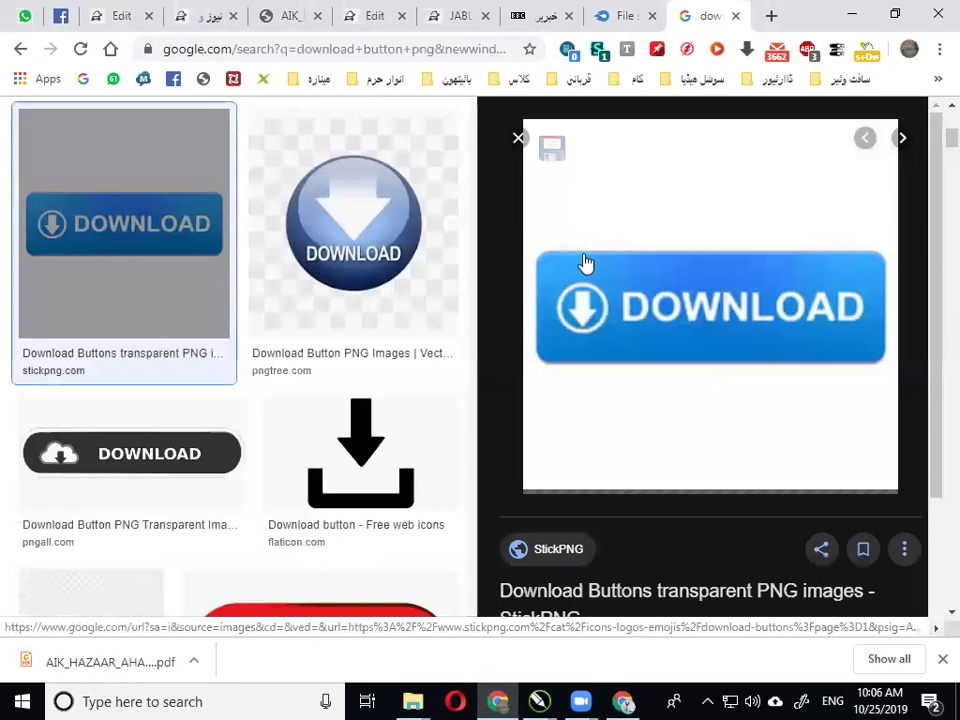
{"action": "left_click", "coordinate": [323, 256]}
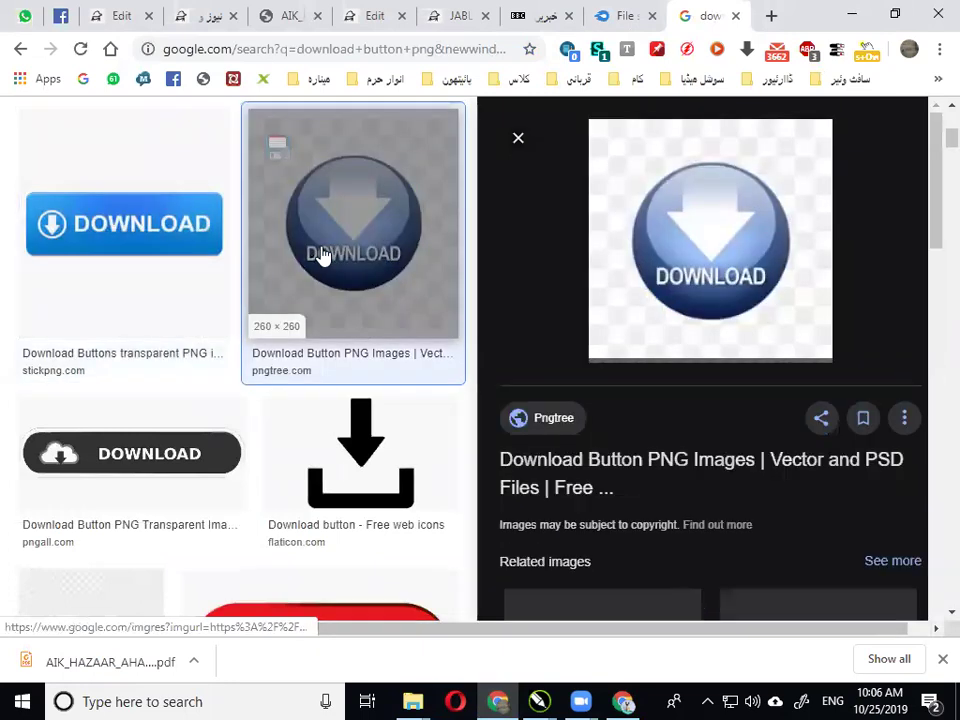
{"action": "scroll", "coordinate": [336, 272], "scroll_direction": "down", "scroll_amount": 2}
{"action": "left_click", "coordinate": [341, 290]}
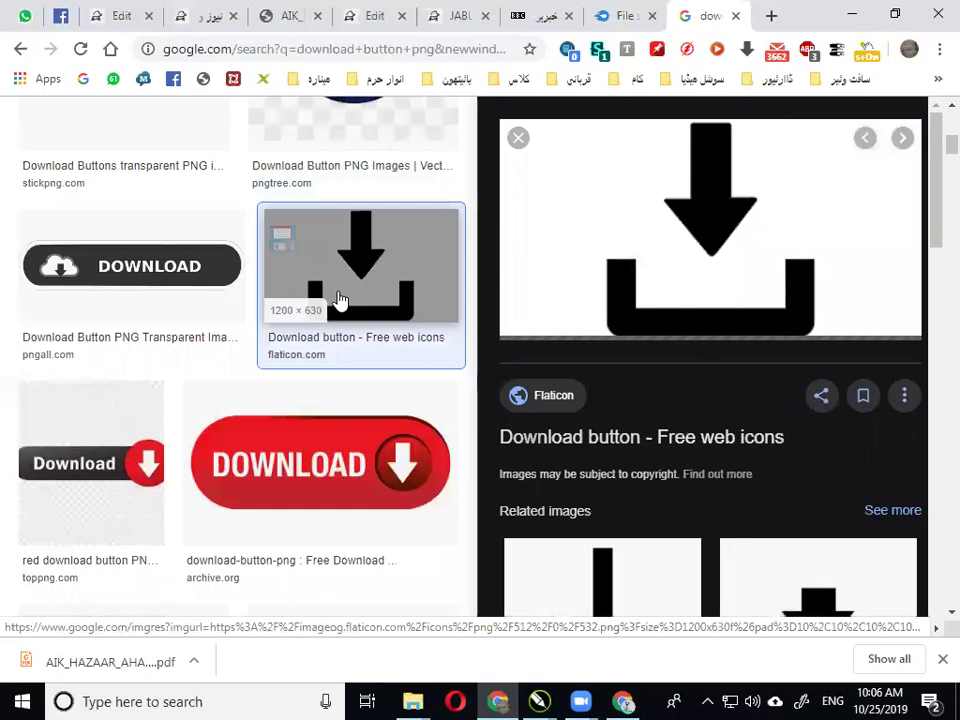
{"action": "scroll", "coordinate": [340, 300], "scroll_direction": "down", "scroll_amount": 4}
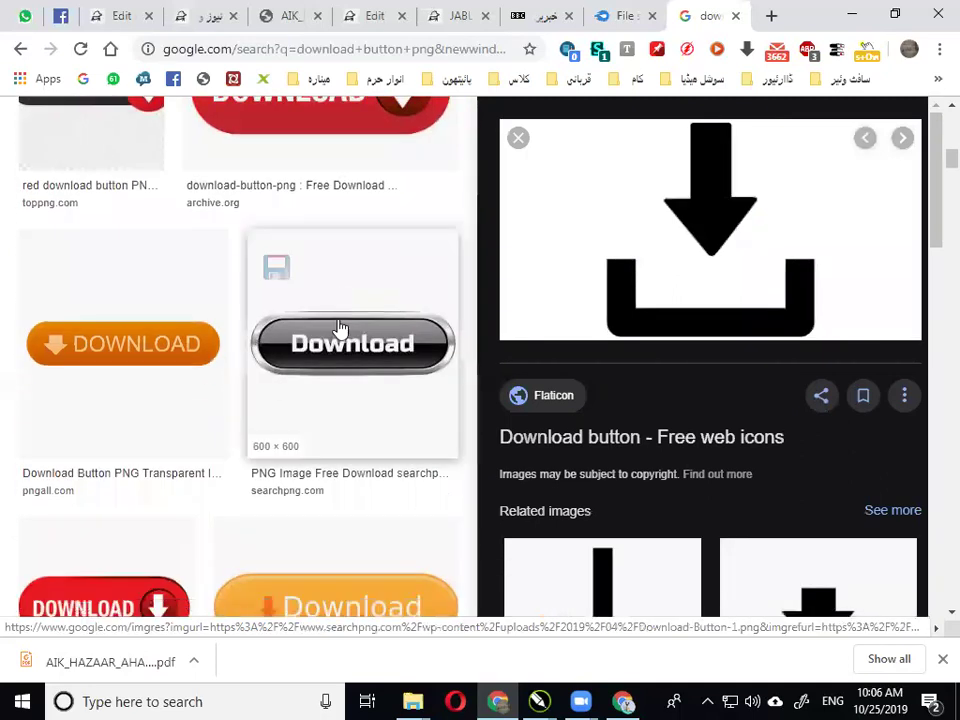
{"action": "left_click", "coordinate": [340, 328]}
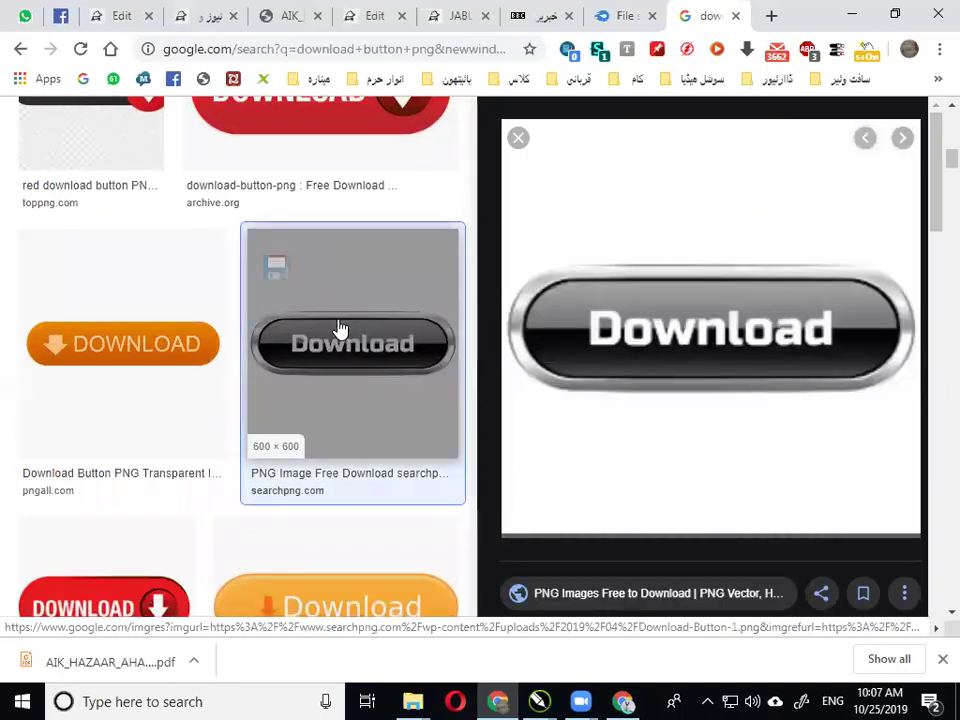
{"action": "left_click_drag", "start_coordinate": [340, 328], "coordinate": [540, 160]}
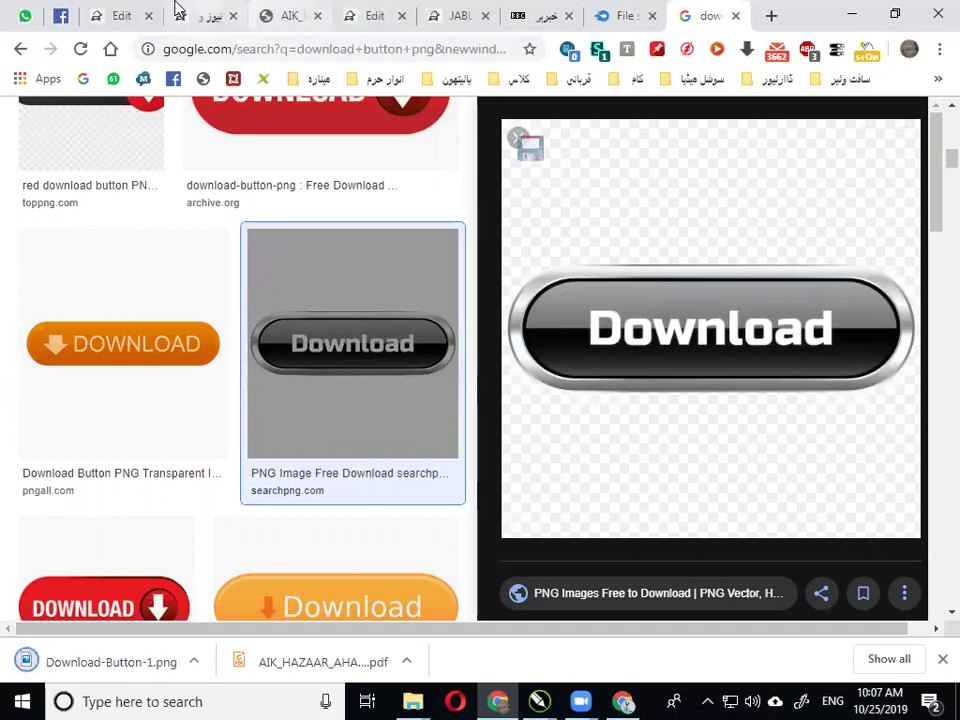
Back in the page editor, open the Kitabein (کتابیں) text widget for editing
{"action": "left_click", "coordinate": [119, 12]}
{"action": "scroll", "coordinate": [400, 355], "scroll_direction": "down", "scroll_amount": 5}
{"action": "mouse_move", "coordinate": [236, 371]}
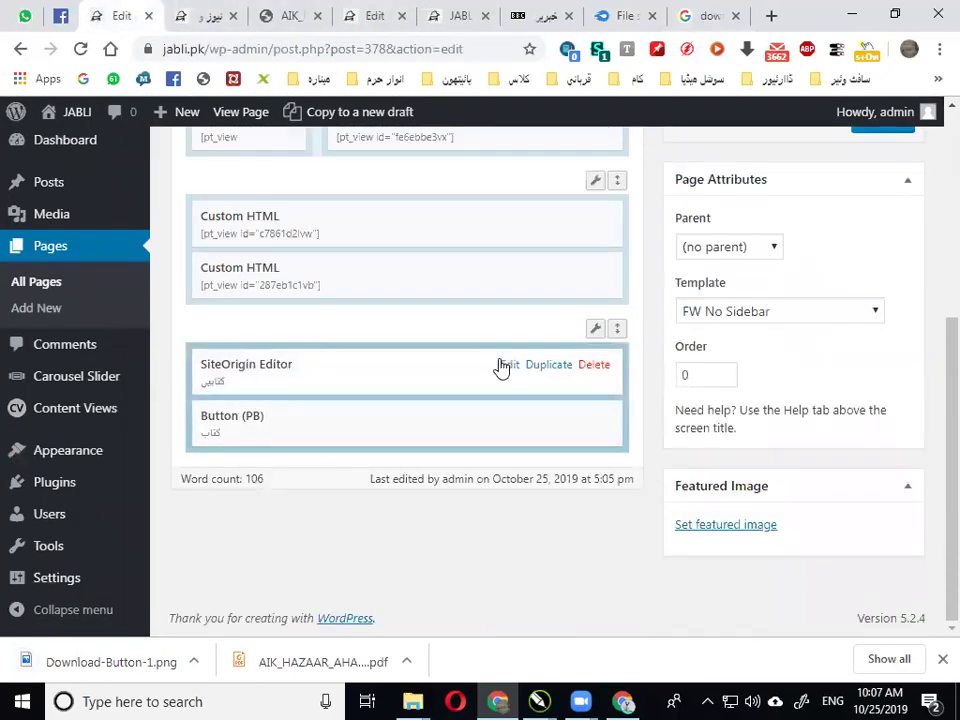
{"action": "left_click", "coordinate": [508, 368]}
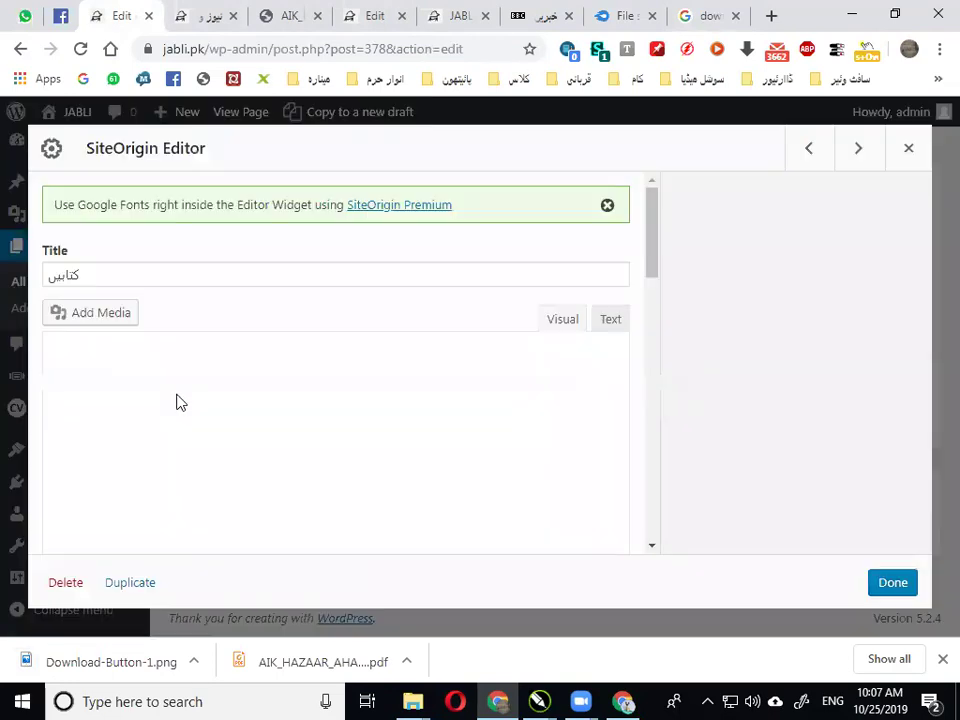
Unlink the Urdu download line, add an empty line above it, and place the cursor after it
{"action": "triple_click", "coordinate": [84, 441]}
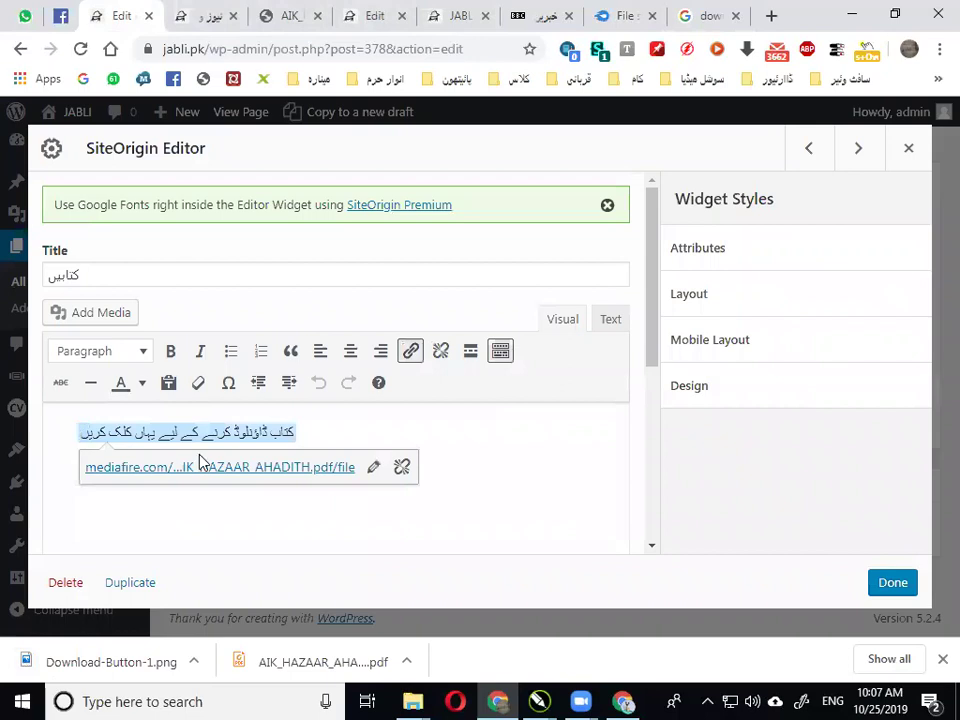
{"action": "left_click", "coordinate": [401, 466]}
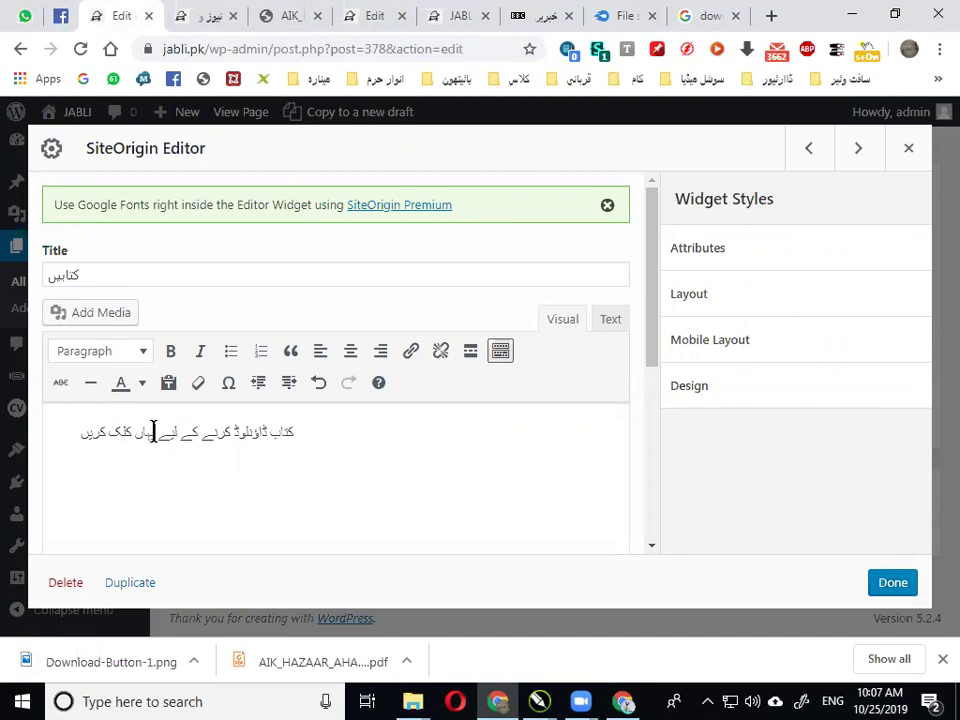
{"action": "key", "text": "Return"}
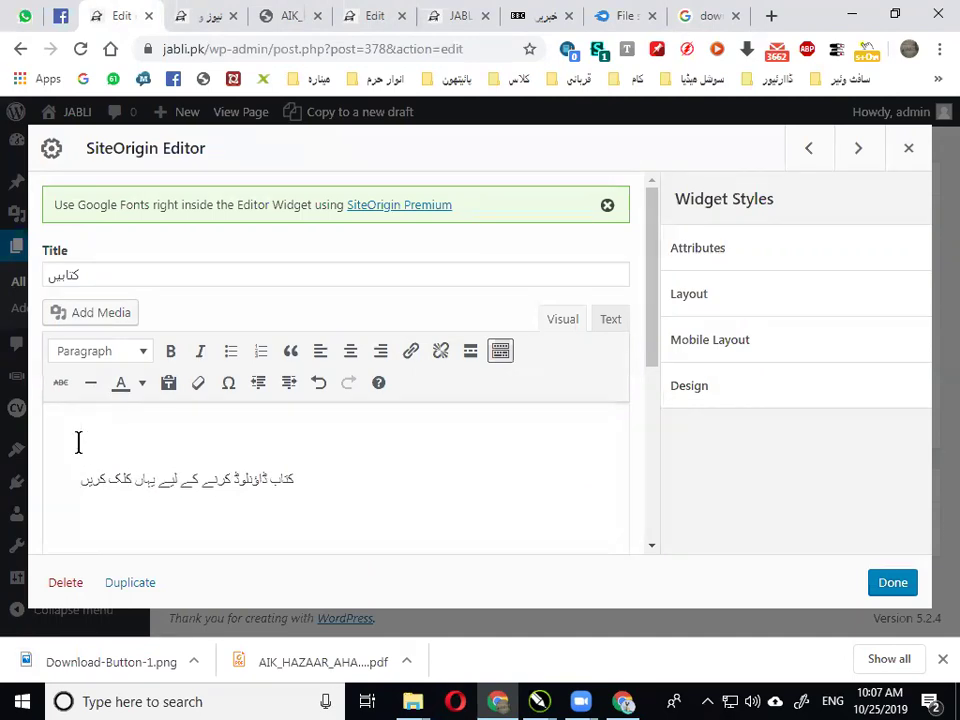
{"action": "left_click", "coordinate": [362, 482]}
{"action": "scroll", "coordinate": [418, 392], "scroll_direction": "down", "scroll_amount": 2}
{"action": "scroll", "coordinate": [219, 375], "scroll_direction": "up", "scroll_amount": 3}
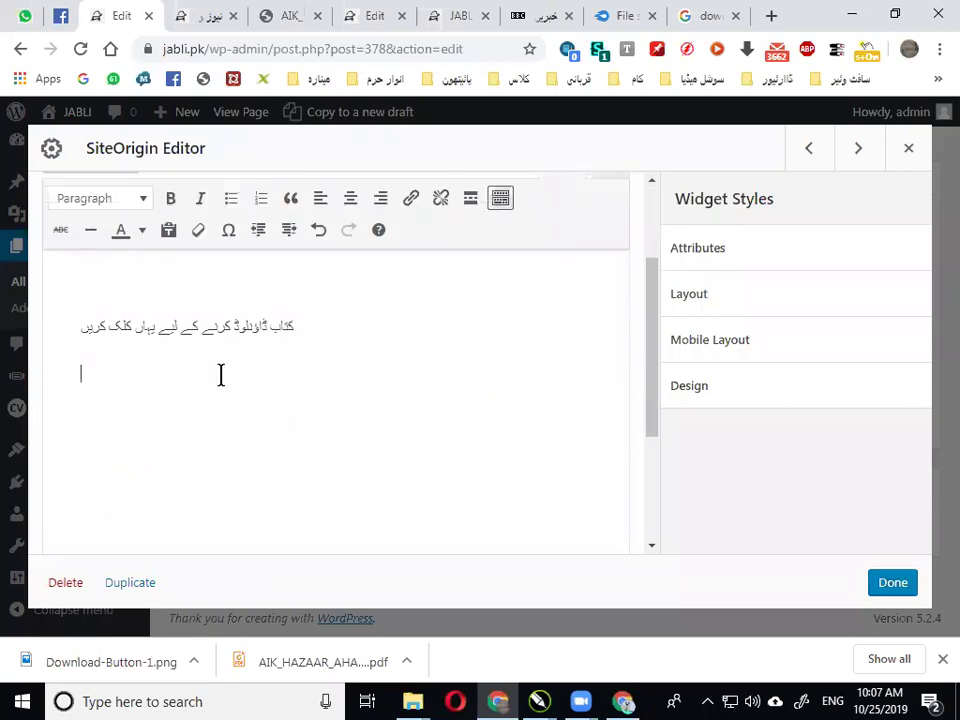
Upload Download-Button-1.png to the media library and insert it below the Urdu prompt
{"action": "left_click", "coordinate": [110, 315]}
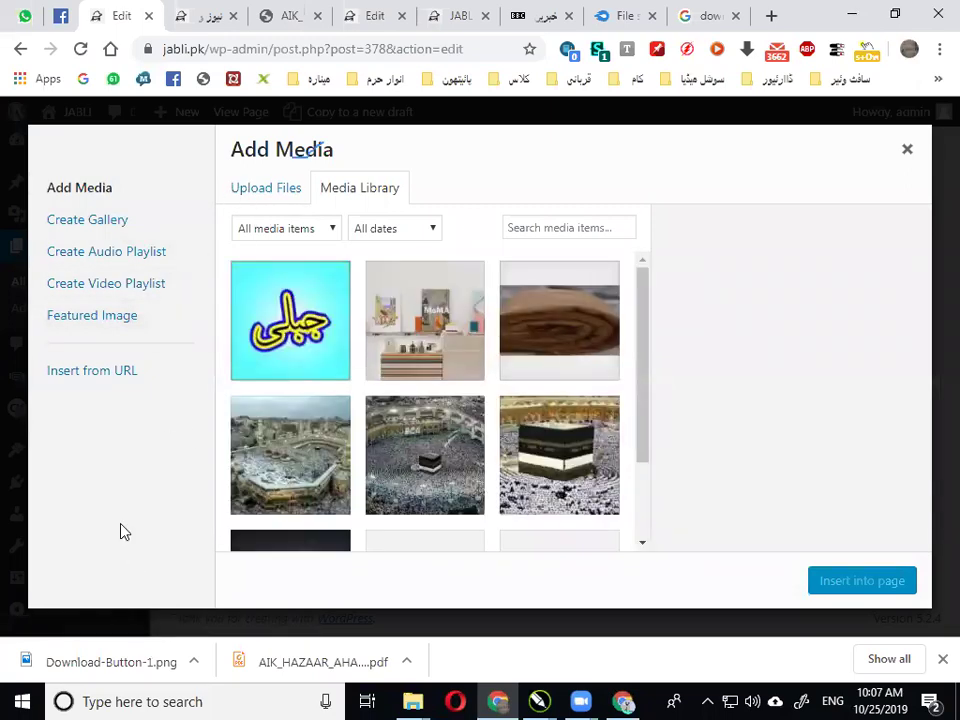
{"action": "left_click_drag", "start_coordinate": [335, 316], "coordinate": [360, 330]}
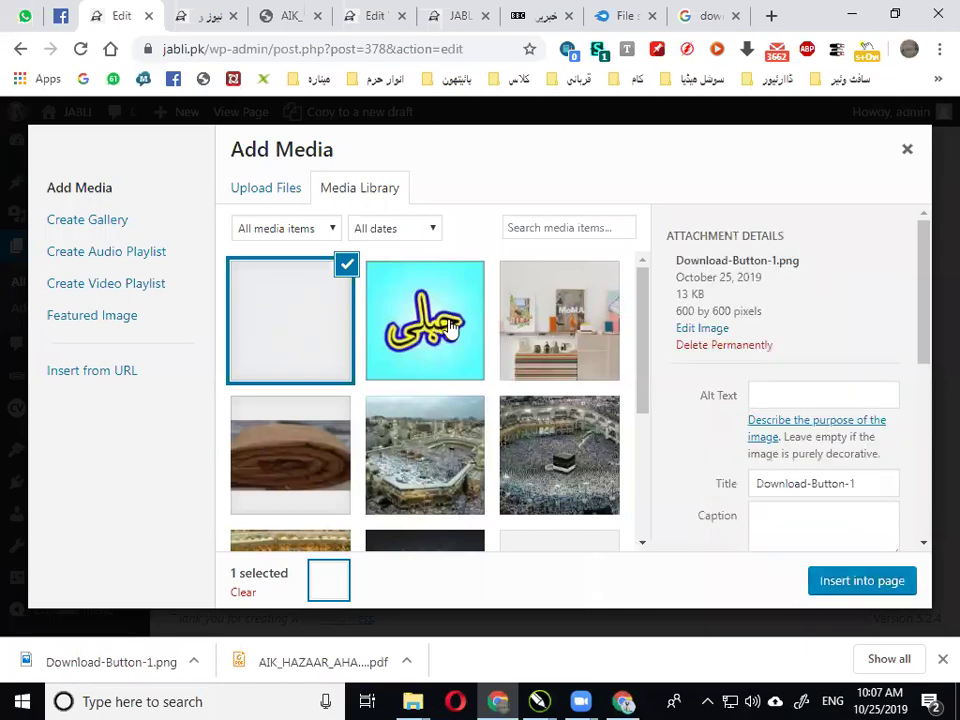
{"action": "left_click", "coordinate": [842, 580]}
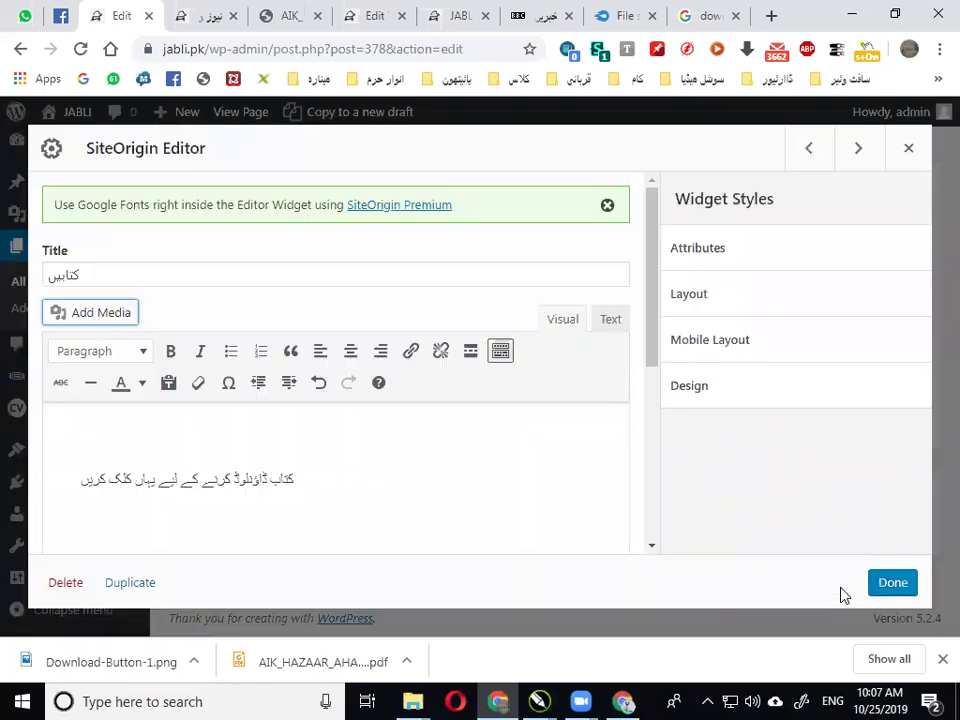
{"action": "scroll", "coordinate": [380, 445], "scroll_direction": "down", "scroll_amount": 2}
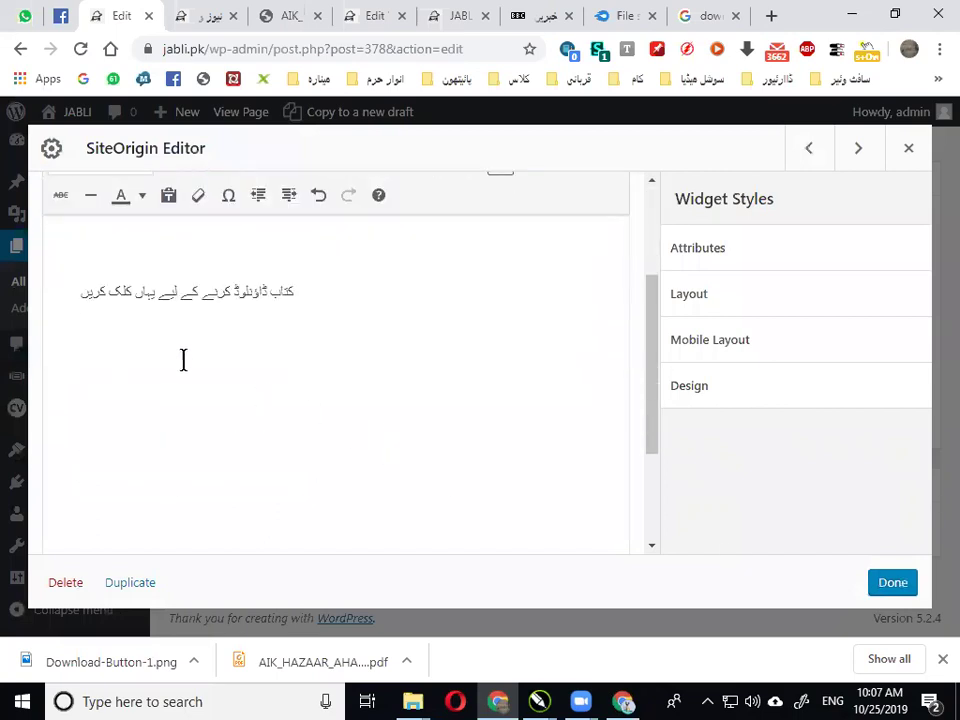
{"action": "scroll", "coordinate": [208, 358], "scroll_direction": "up", "scroll_amount": 1}
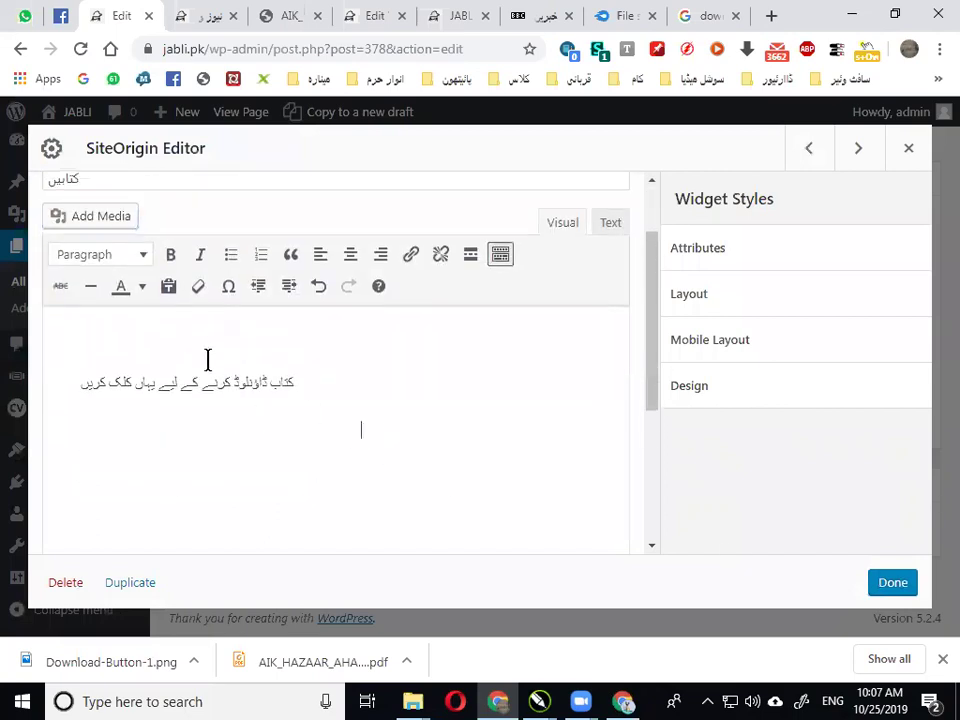
{"action": "scroll", "coordinate": [230, 358], "scroll_direction": "down", "scroll_amount": 1}
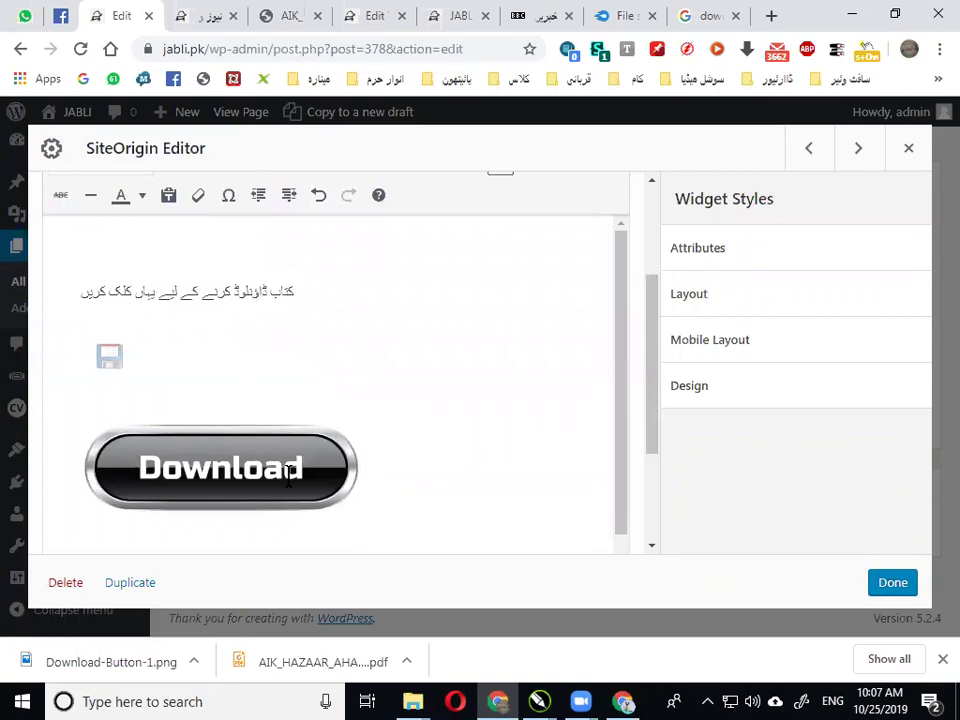
Resize the Download image to about 150 px, leaving it without centre alignment
{"action": "left_click", "coordinate": [288, 478]}
{"action": "left_click_drag", "start_coordinate": [362, 328], "coordinate": [160, 392]}
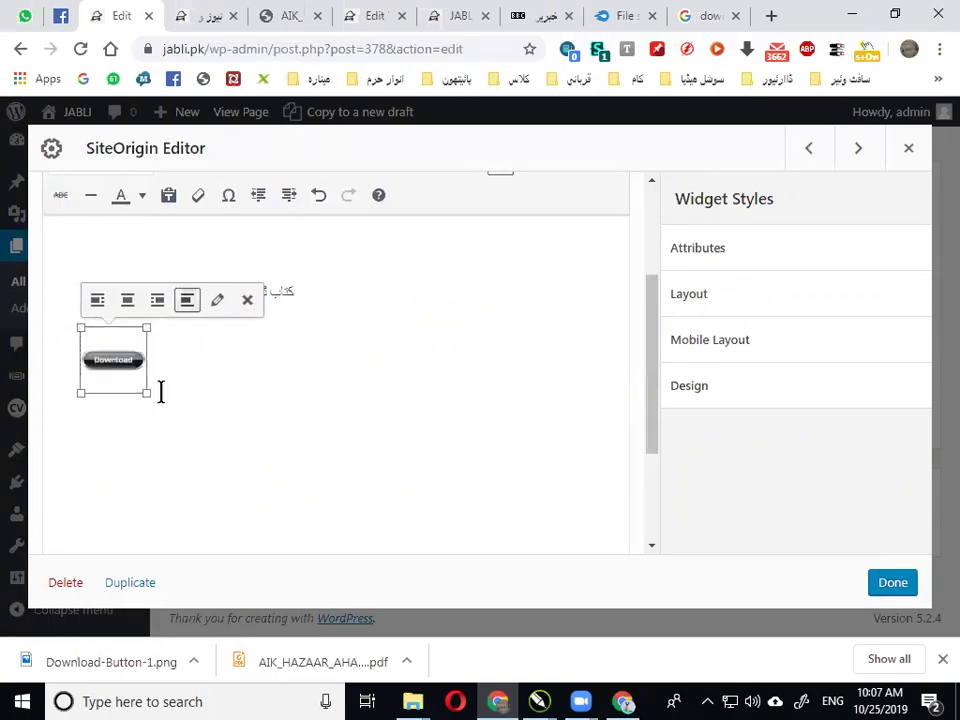
{"action": "left_click", "coordinate": [127, 300]}
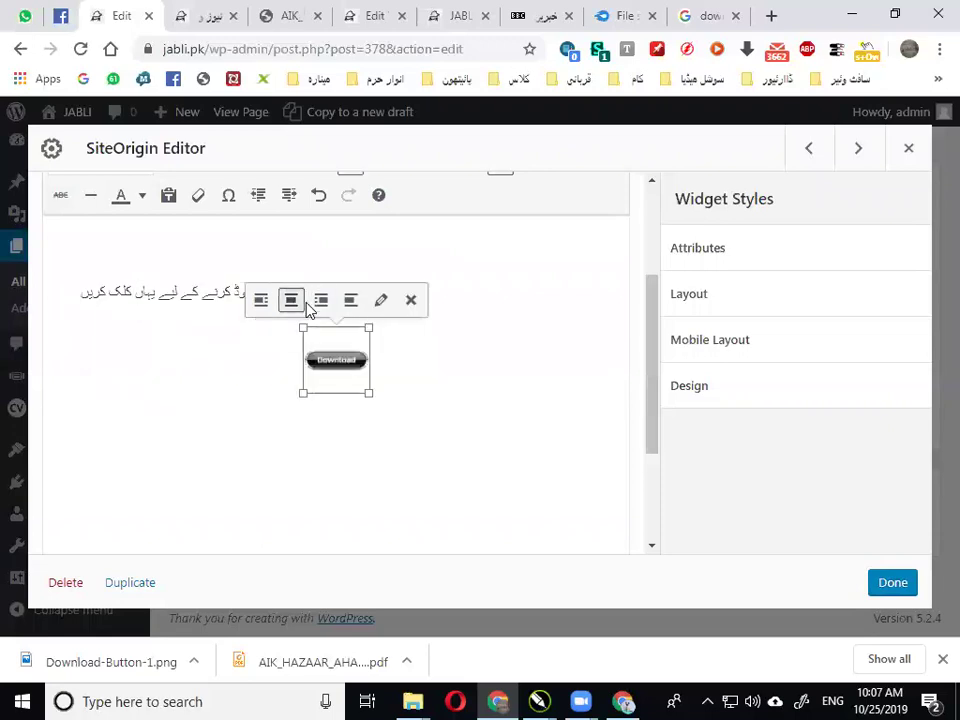
{"action": "left_click", "coordinate": [291, 302]}
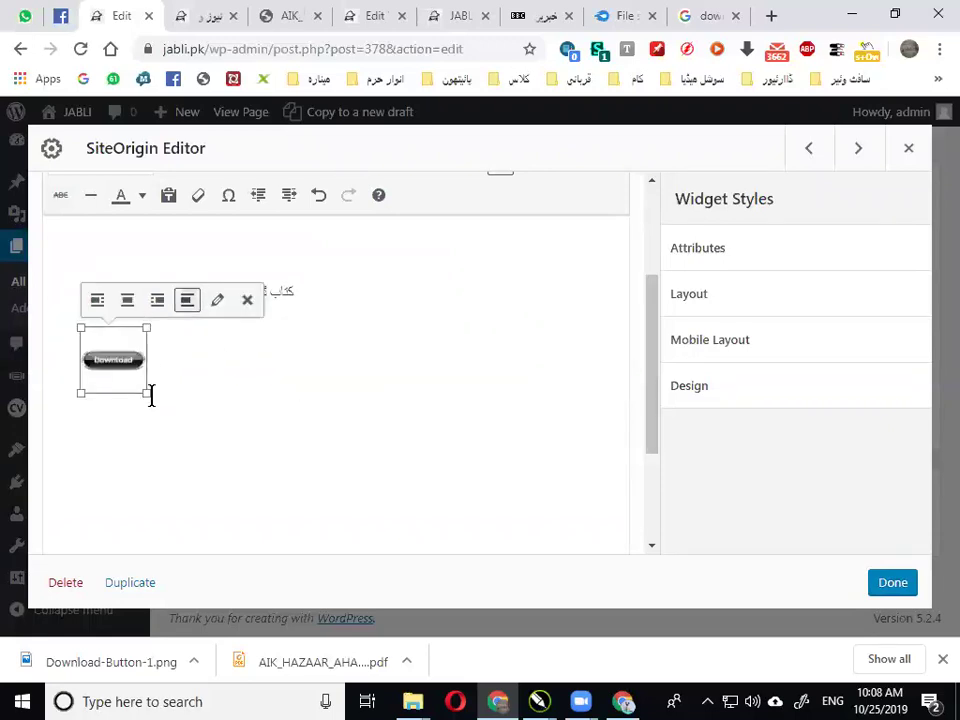
{"action": "left_click_drag", "start_coordinate": [149, 394], "coordinate": [227, 437]}
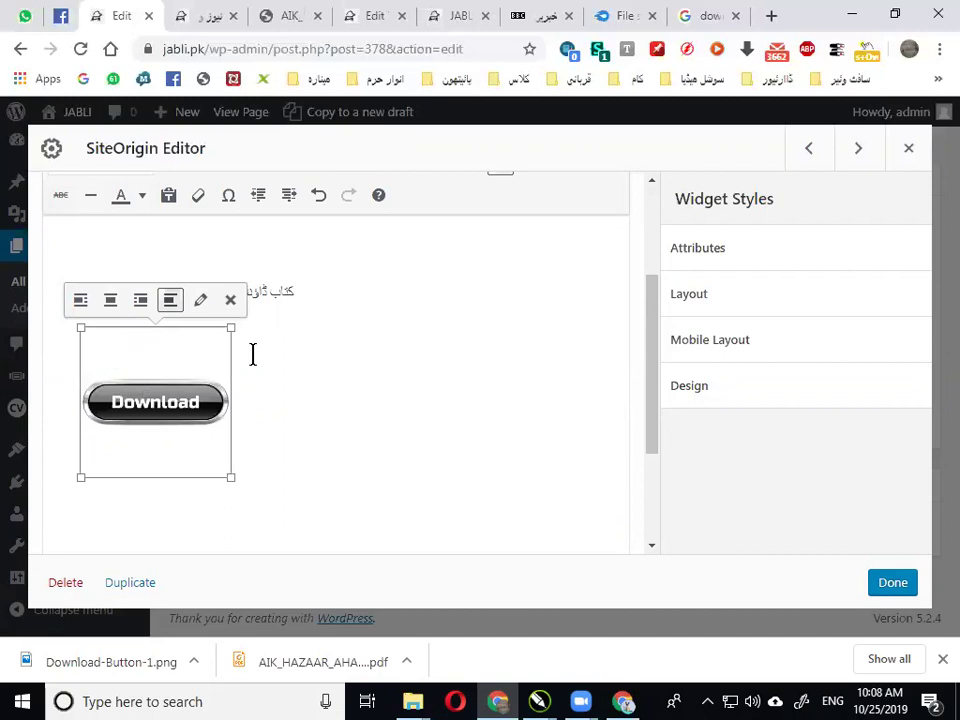
{"action": "scroll", "coordinate": [298, 396], "scroll_direction": "up", "scroll_amount": 1}
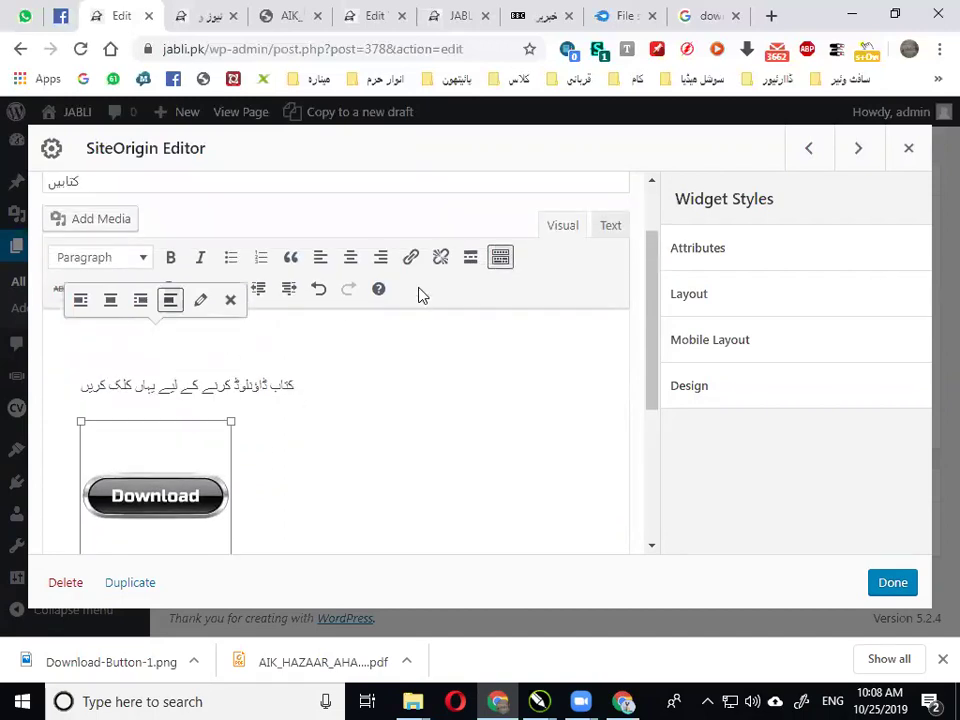
Link the image to the AIK_HAZAAR_AHADITH MediaFire page and finish the widget with Done
{"action": "left_click", "coordinate": [410, 257]}
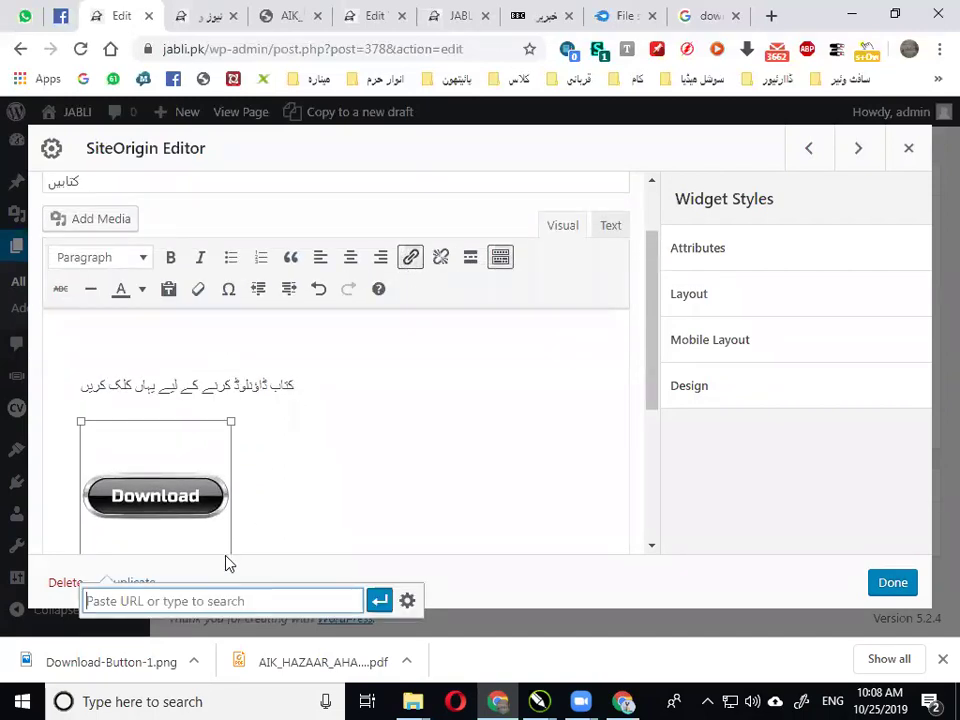
{"action": "key", "text": "ctrl+v"}
{"action": "key", "text": "Return"}
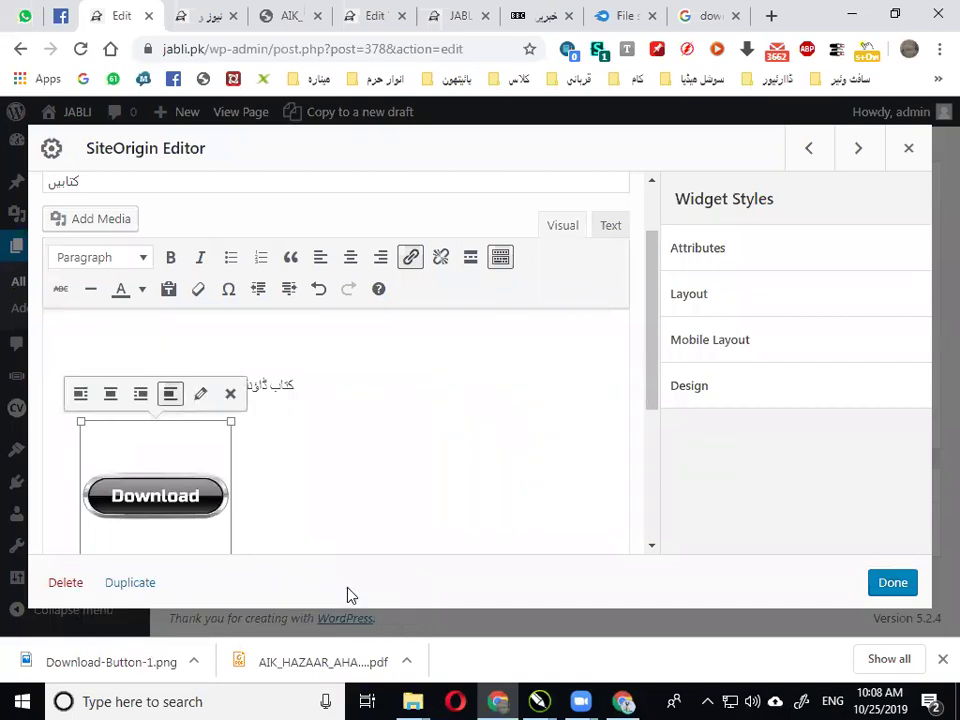
{"action": "left_click", "coordinate": [410, 257]}
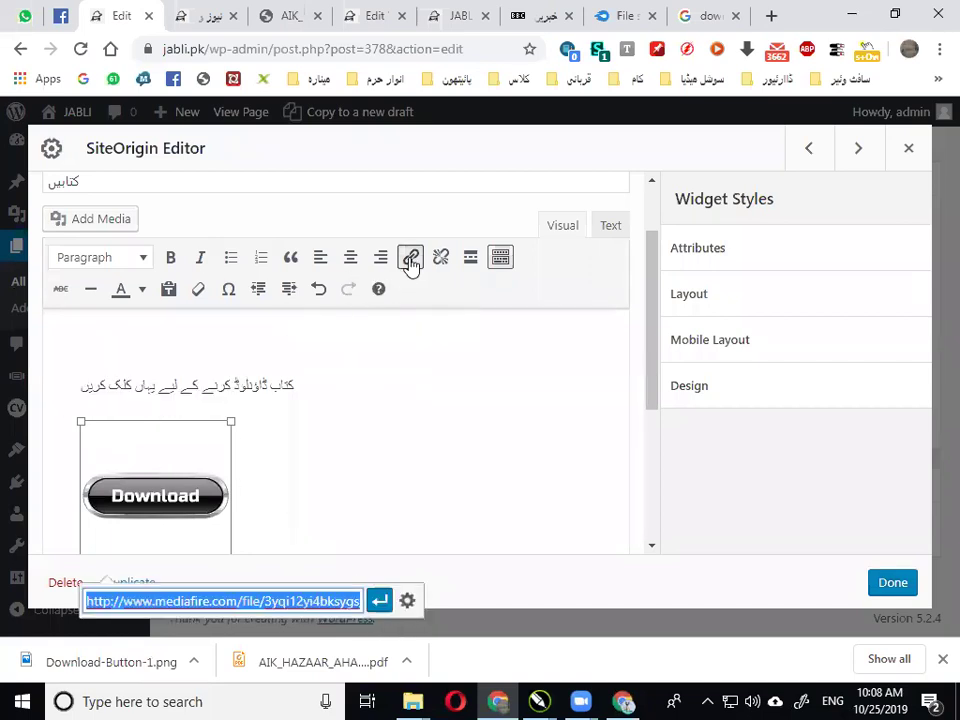
{"action": "left_click", "coordinate": [890, 582]}
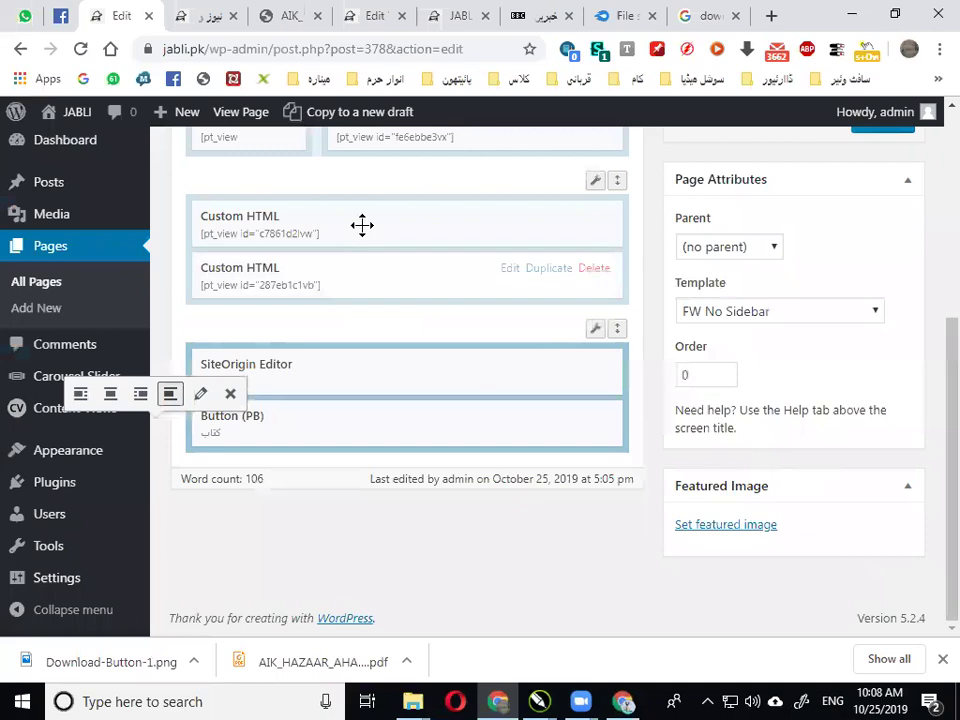
Update the page and reload the live front page to show the Download button
{"action": "left_click", "coordinate": [282, 14]}
{"action": "left_click", "coordinate": [201, 12]}
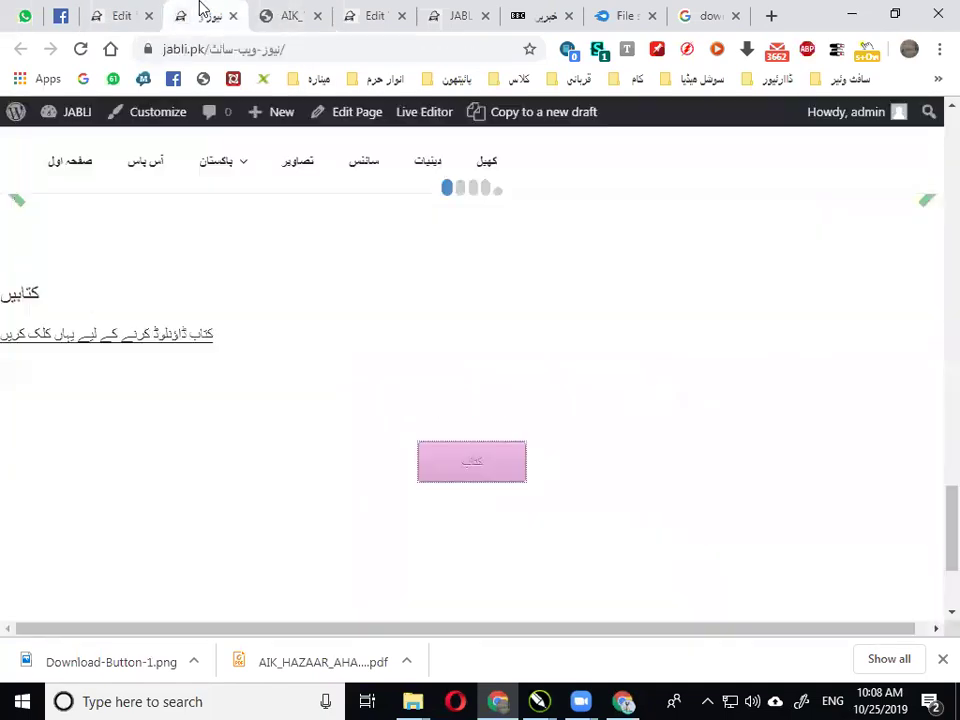
{"action": "left_click", "coordinate": [140, 14]}
{"action": "scroll", "coordinate": [842, 264], "scroll_direction": "up", "scroll_amount": 5}
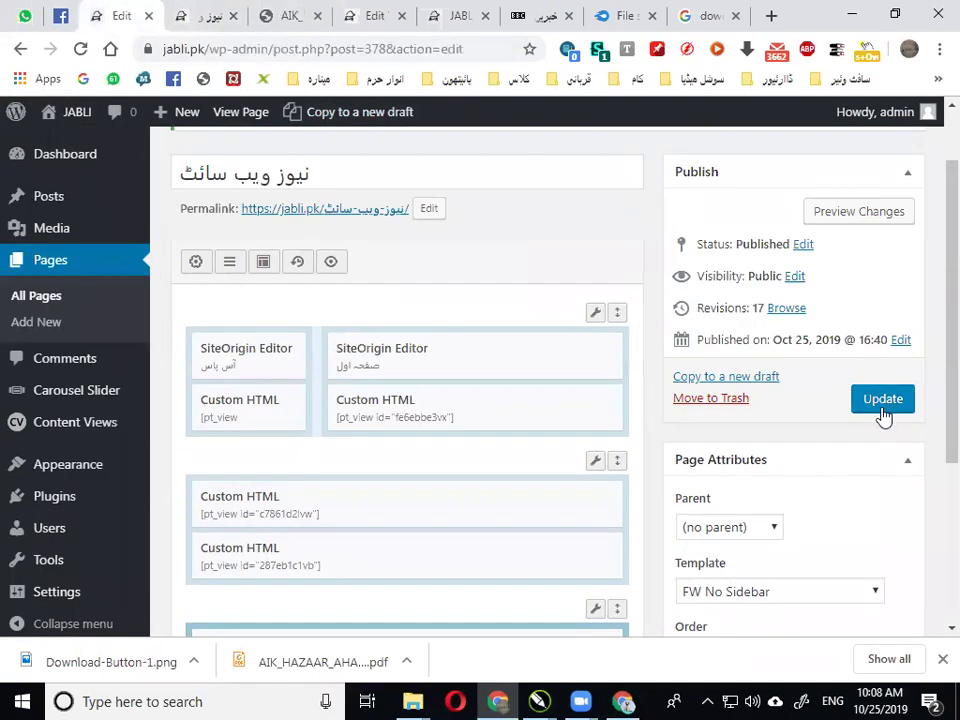
{"action": "left_click", "coordinate": [882, 399]}
{"action": "left_click", "coordinate": [214, 11]}
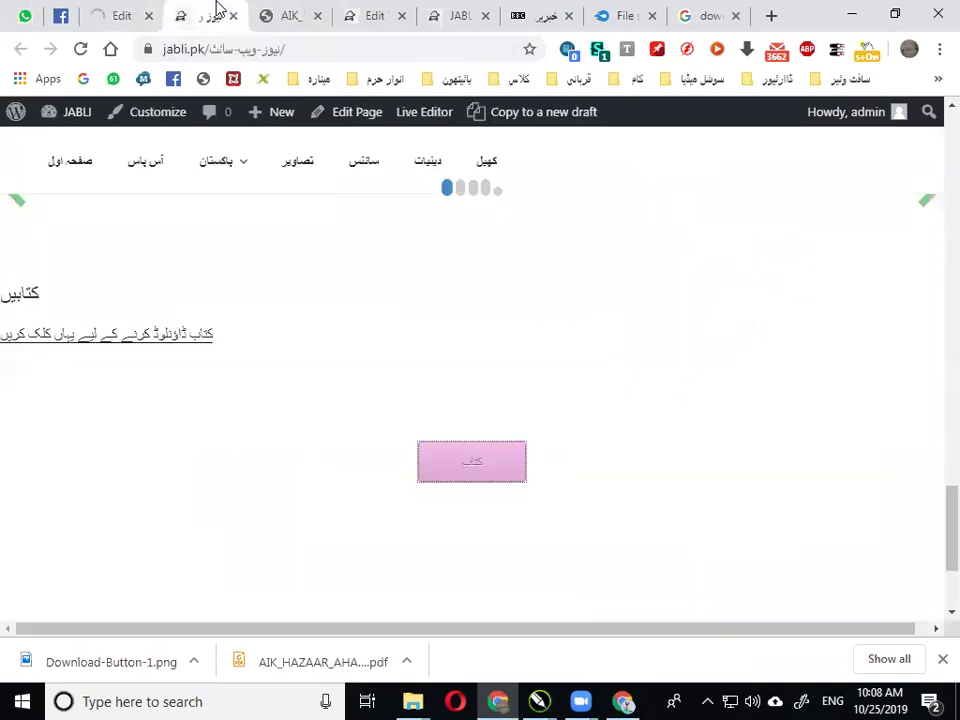
{"action": "left_click", "coordinate": [80, 51]}
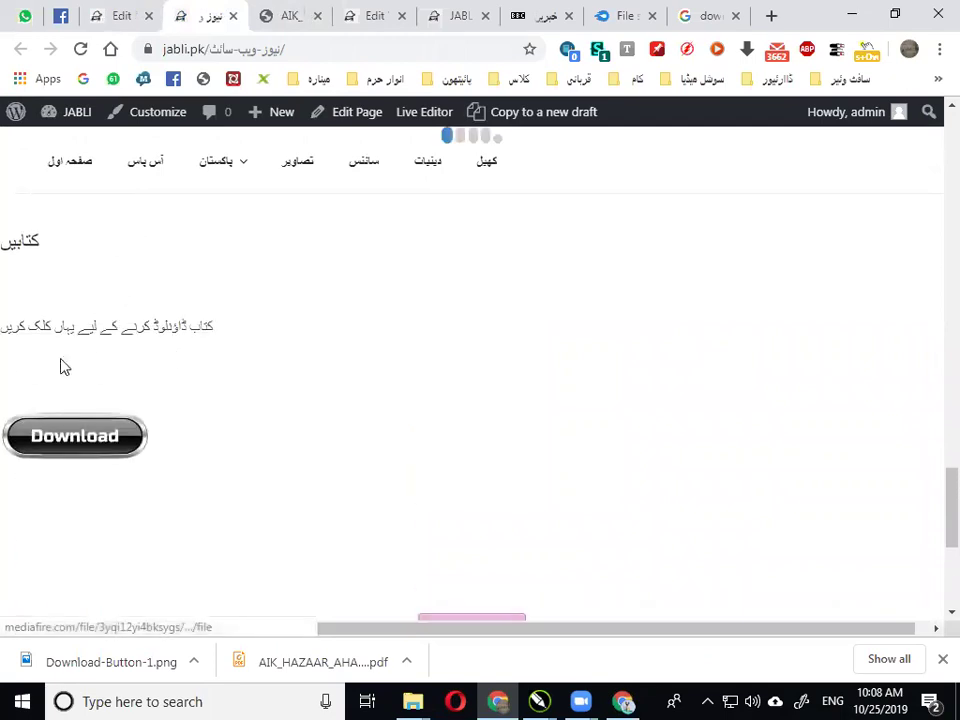
Follow the live Download button to the AIK_HAZAAR_AHADITH.pdf page, then go to MediaFire My Files
{"action": "left_click", "coordinate": [107, 438]}
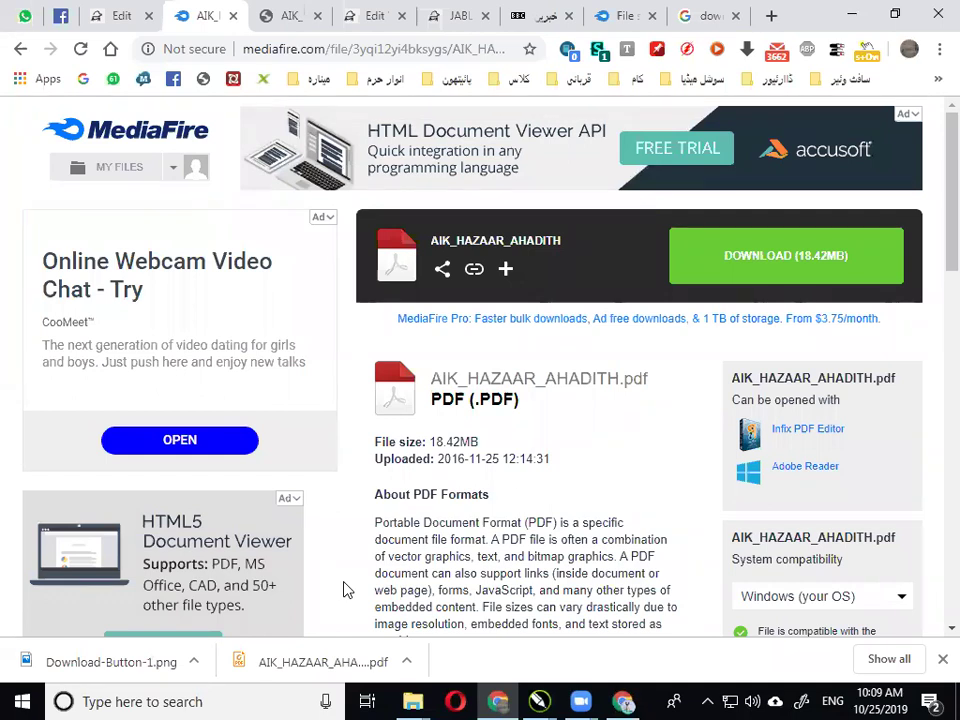
{"action": "left_click", "coordinate": [103, 14]}
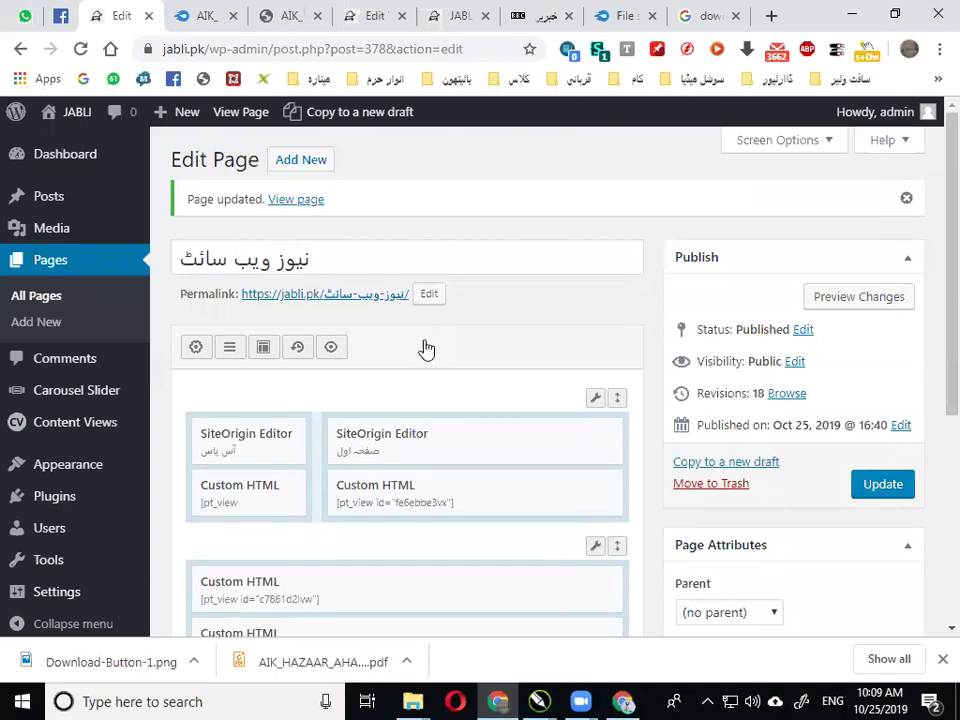
{"action": "left_click", "coordinate": [210, 12]}
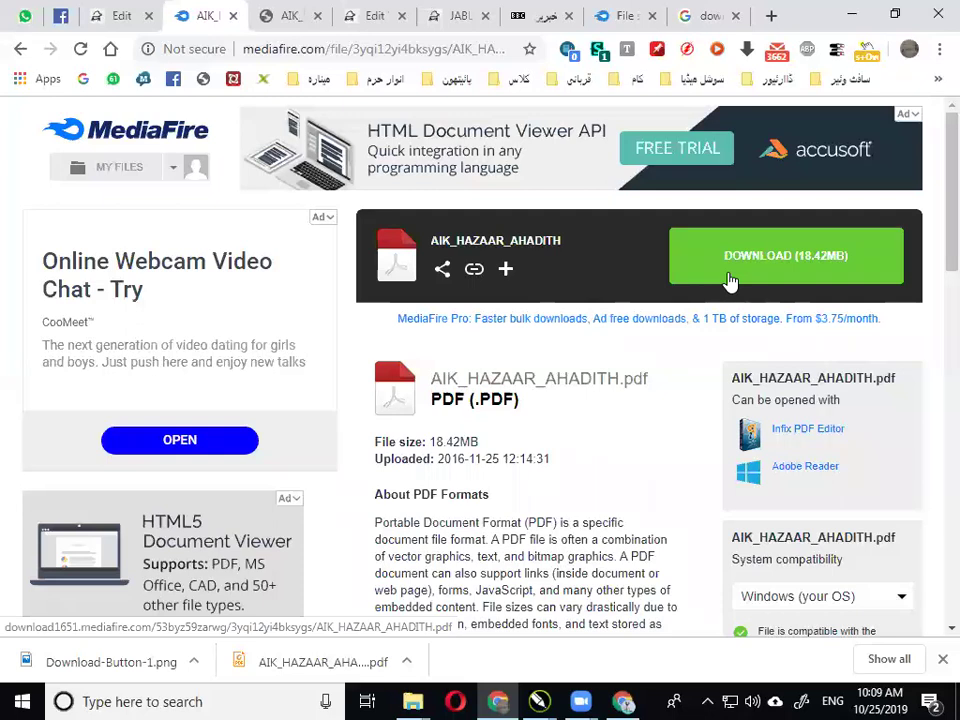
{"action": "left_click", "coordinate": [283, 12]}
{"action": "left_click", "coordinate": [621, 13]}
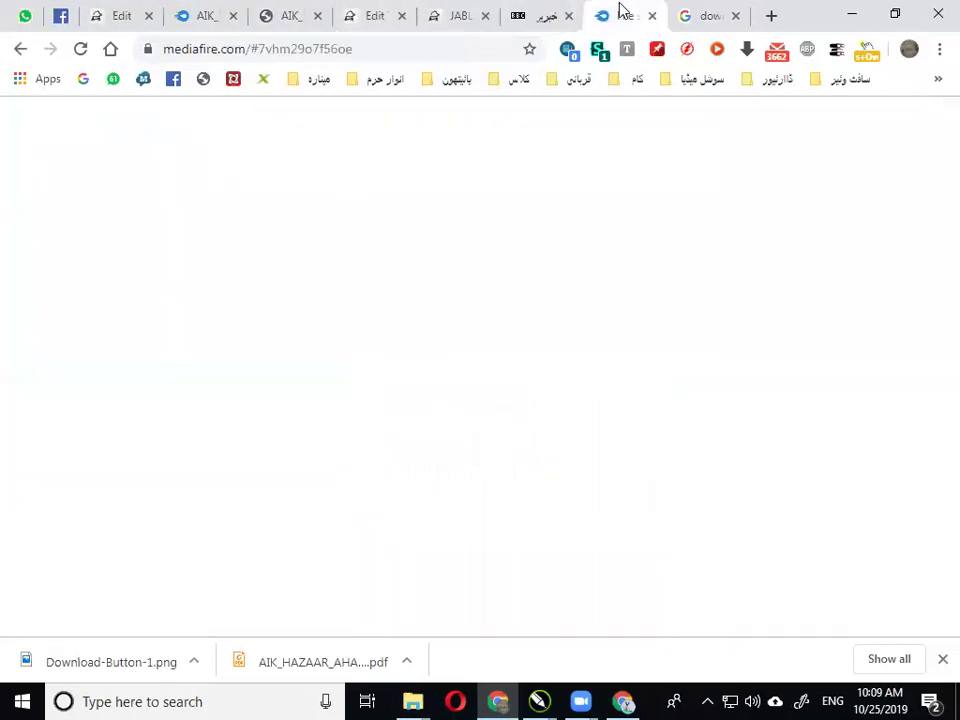